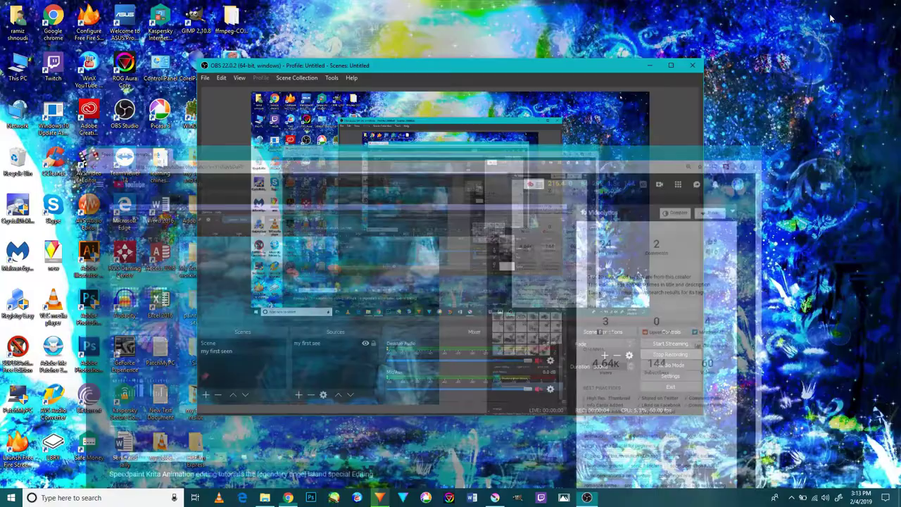
# Step: Switch to HitFilm Express and check the Editor timeline and the running task in the export queue
pyautogui.click(379, 496)
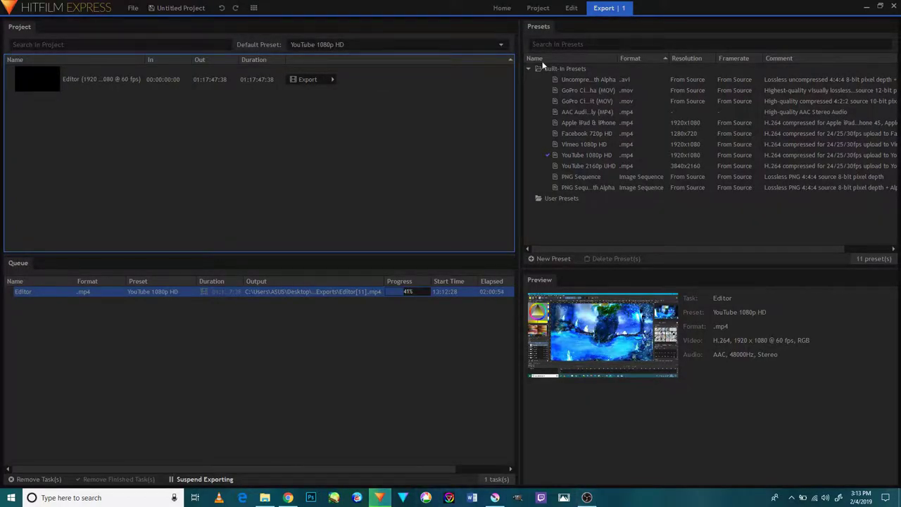
pyautogui.click(563, 9)
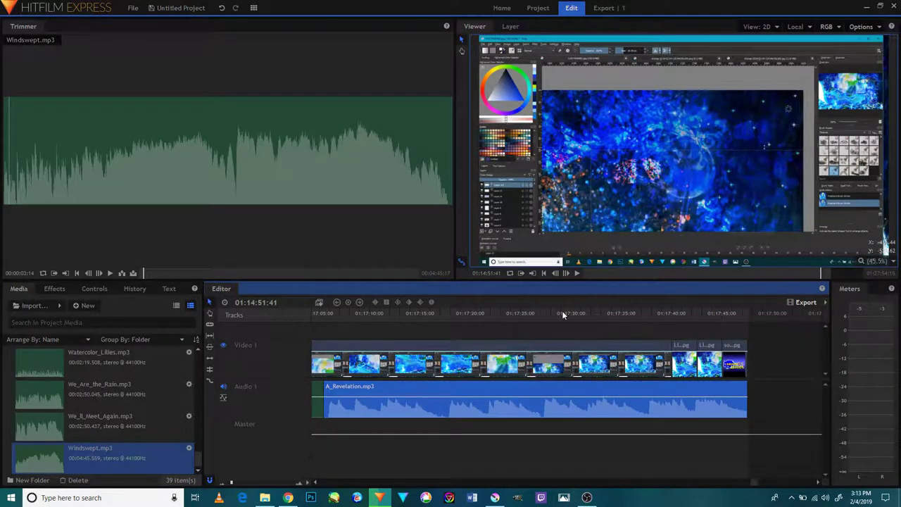
pyautogui.click(594, 8)
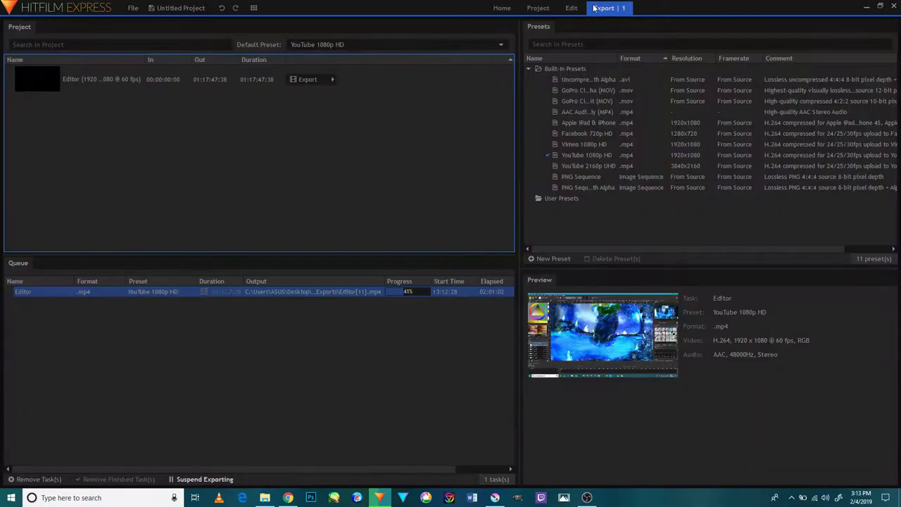
pyautogui.click(587, 497)
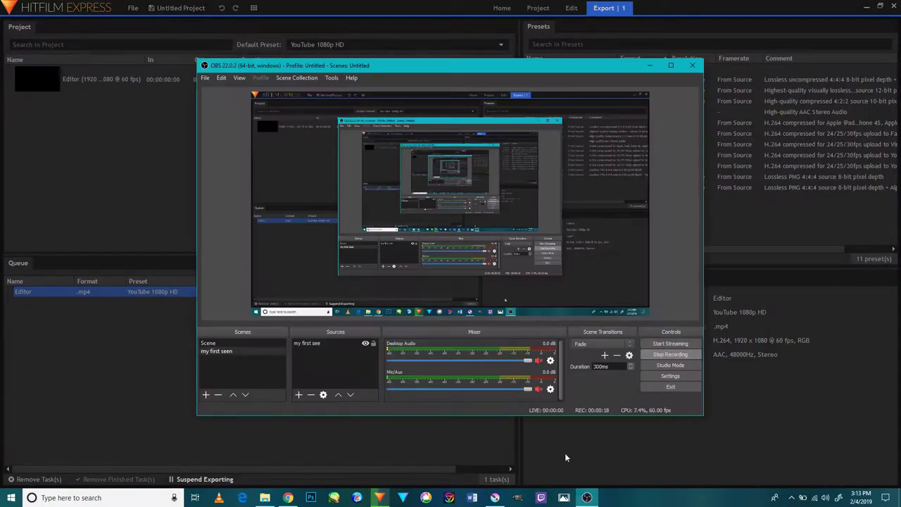
pyautogui.click(586, 497)
# Step: Switch to Krita and look over the LIVE FINSHEDA.jpg painting
pyautogui.click(495, 497)
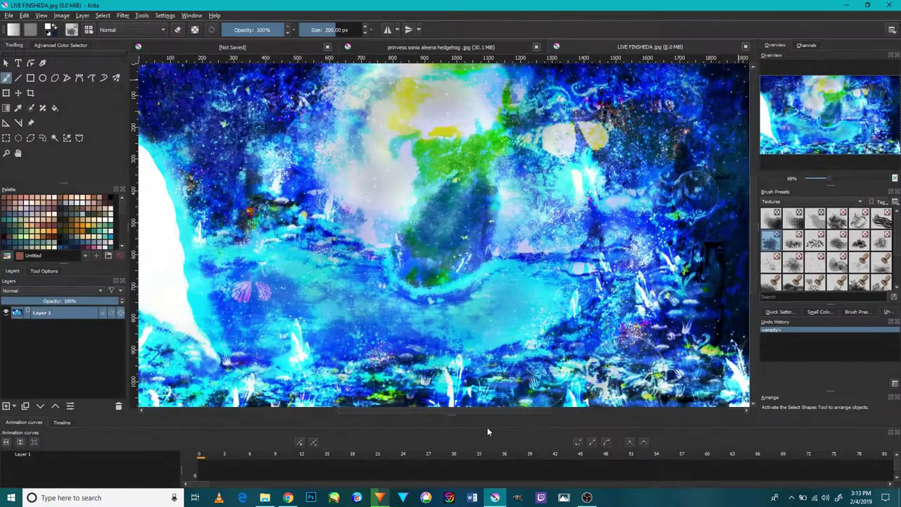
pyautogui.scroll(1, 557, 261)
pyautogui.scroll(-1, 556, 260)
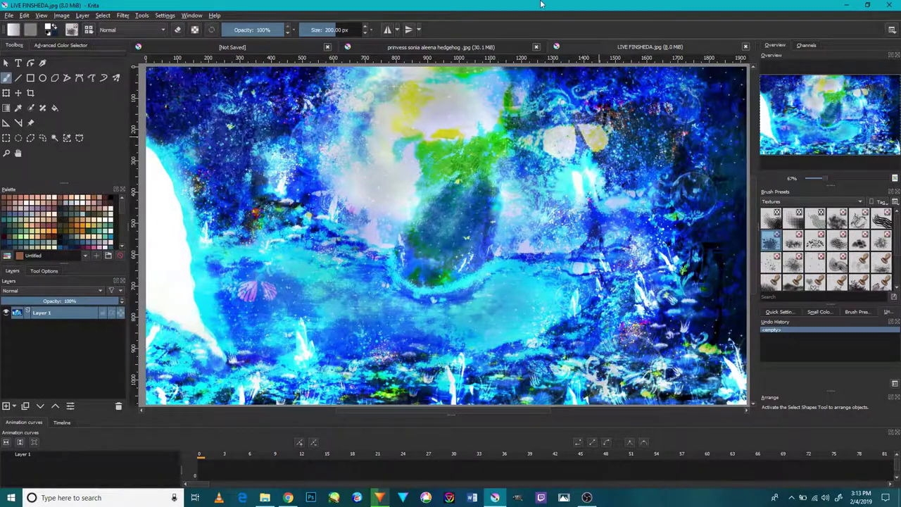
# Step: Bring up the document "prinvess sonia aleena hedgehog .jpg" and examine the line art around the character's skirt
pyautogui.click(443, 47)
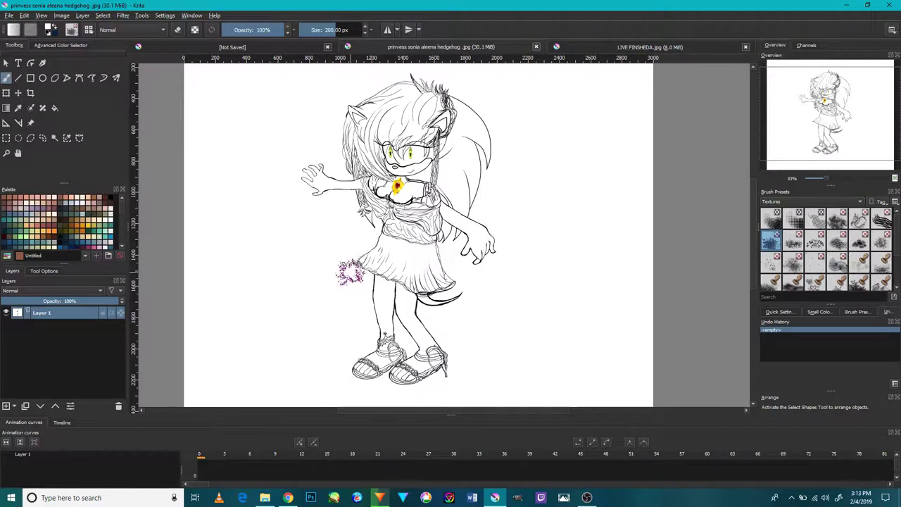
pyautogui.press('/')
pyautogui.scroll(-2, 437, 224)
pyautogui.scroll(3, 438, 223)
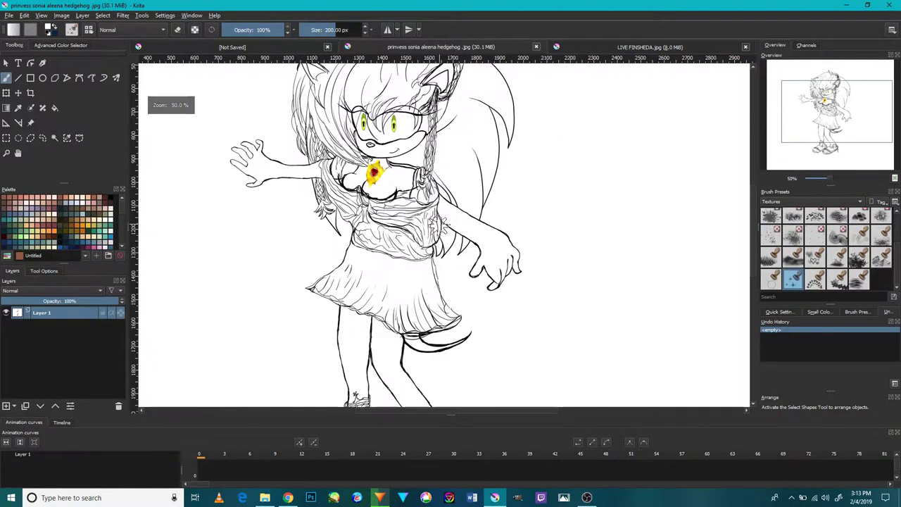
pyautogui.moveTo(449, 216)
pyautogui.mouseDown()
pyautogui.moveTo(479, 246)
pyautogui.moveTo(503, 251)
pyautogui.moveTo(523, 174)
pyautogui.mouseUp()
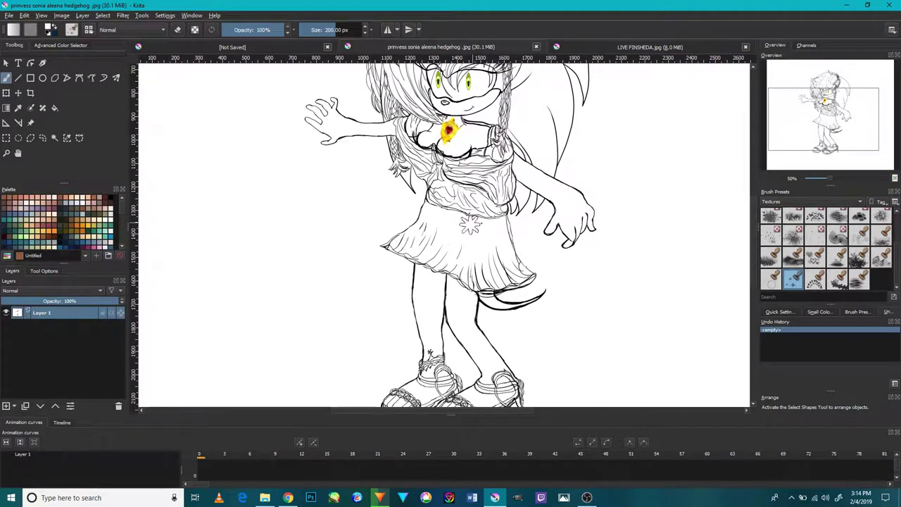
pyautogui.scroll(3, 473, 222)
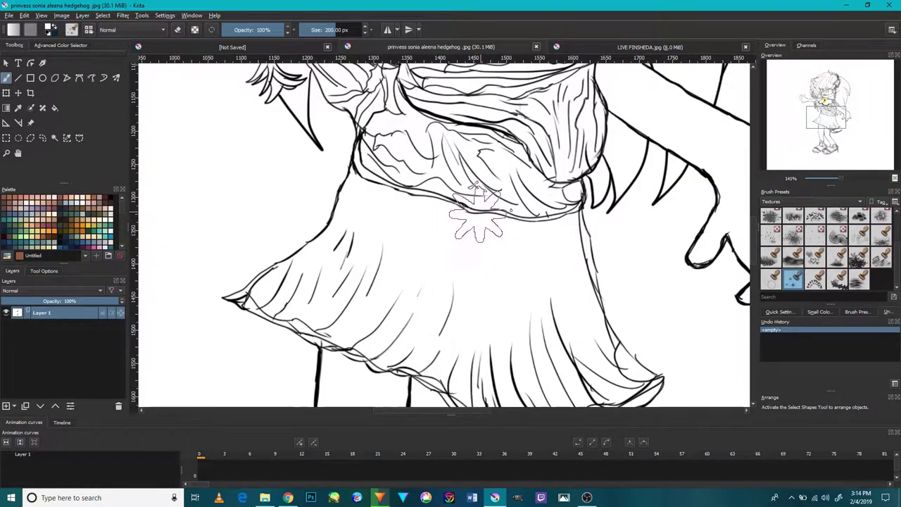
pyautogui.moveTo(502, 186); pyautogui.dragTo(501, 198)
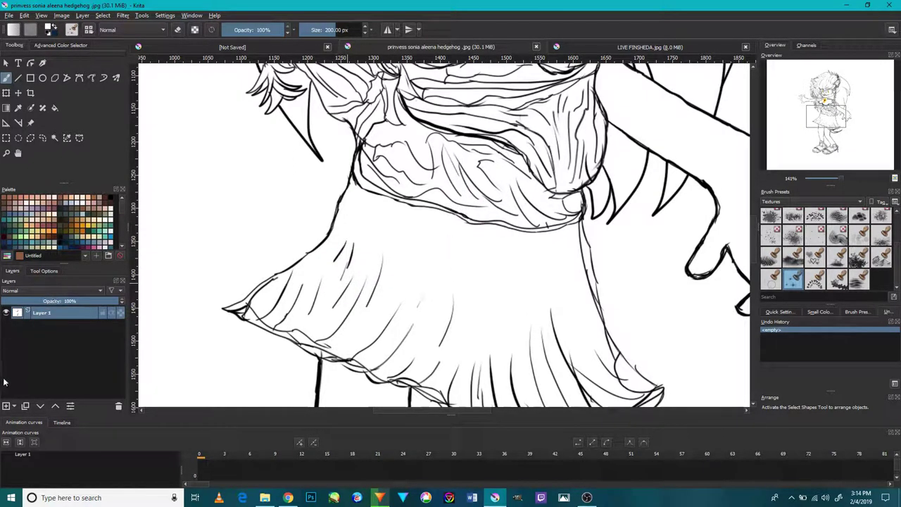
# Step: Add a new paint layer, place it beneath Layer 1 and hide Layer 1
pyautogui.click(6, 406)
pyautogui.moveTo(62, 312); pyautogui.dragTo(61, 325)
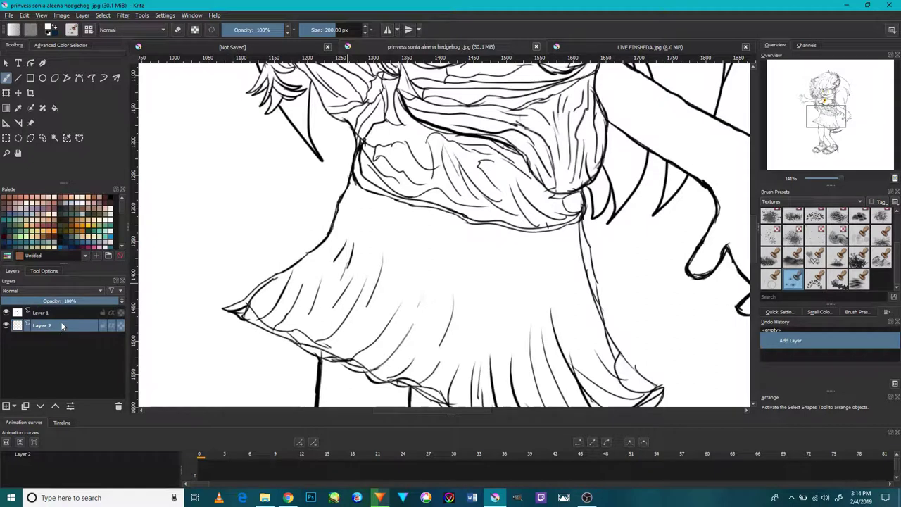
pyautogui.click(6, 312)
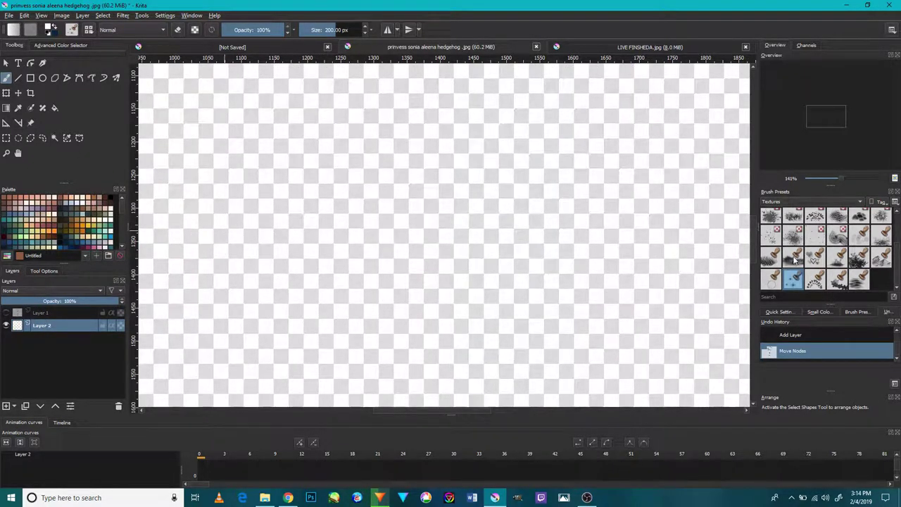
# Step: Pick a 60 px brush from the Digital presets and make a test dab on Layer 2
pyautogui.click(790, 202)
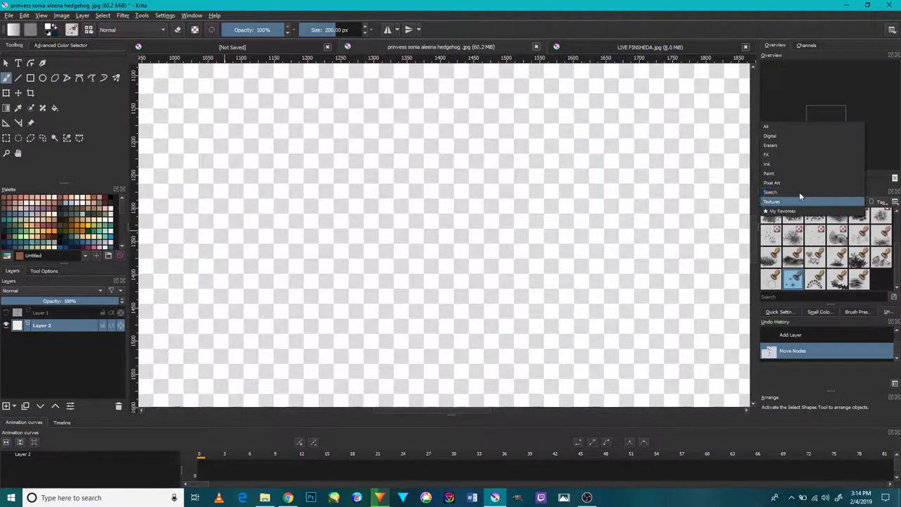
pyautogui.click(798, 134)
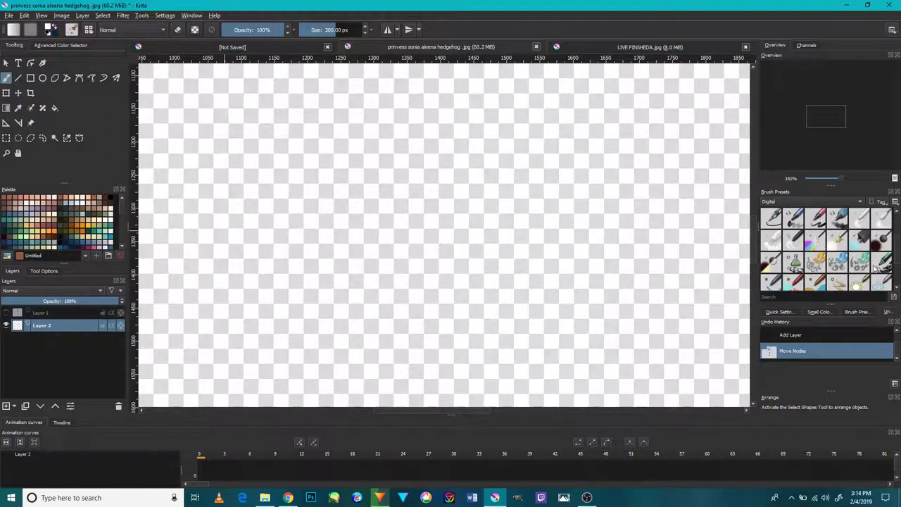
pyautogui.scroll(-1, 809, 276)
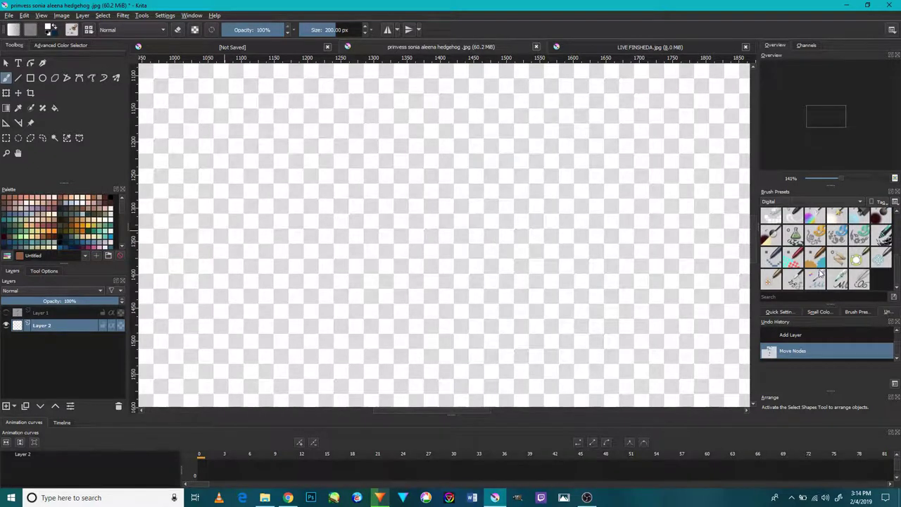
pyautogui.scroll(3, 798, 210)
pyautogui.click(797, 204)
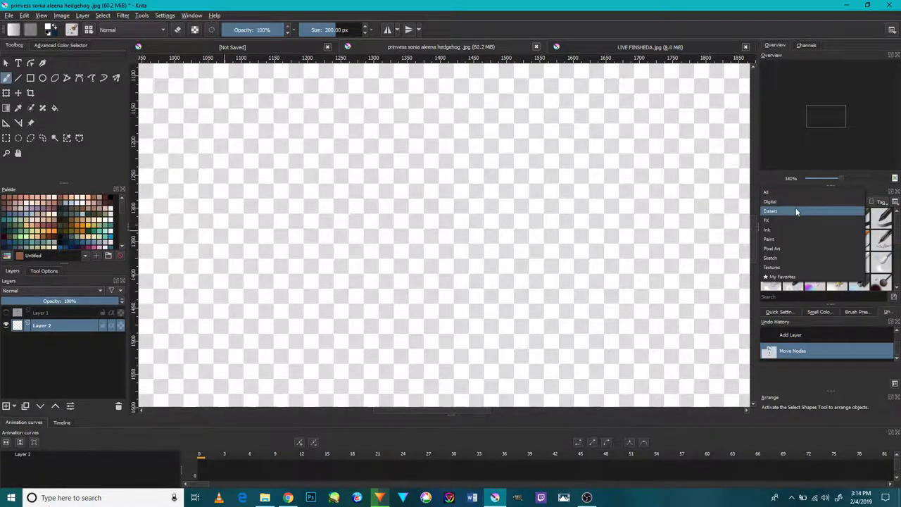
pyautogui.click(800, 201)
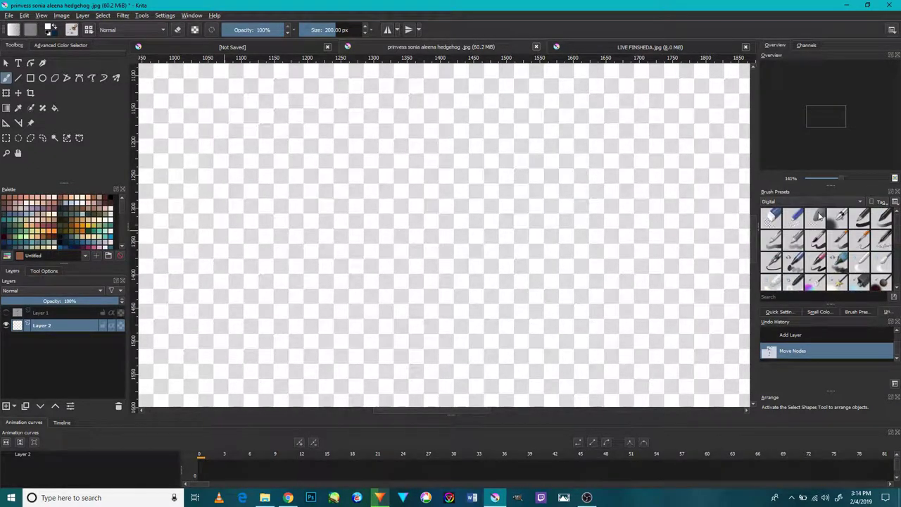
pyautogui.click(880, 264)
pyautogui.click(678, 275)
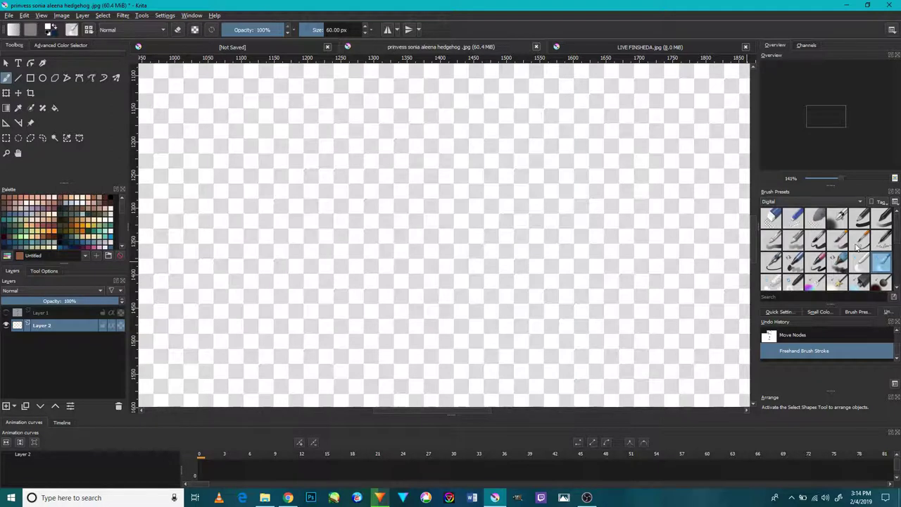
# Step: Pick the 10 px pen from the My Favorites presets and paint a short white test stroke on Layer 2
pyautogui.click(798, 202)
pyautogui.click(789, 266)
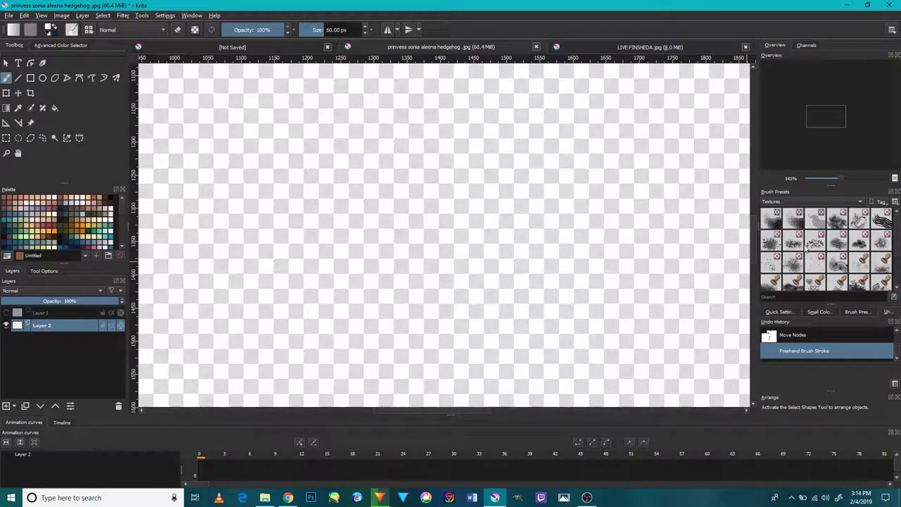
pyautogui.click(798, 204)
pyautogui.click(800, 203)
pyautogui.click(806, 206)
pyautogui.click(799, 210)
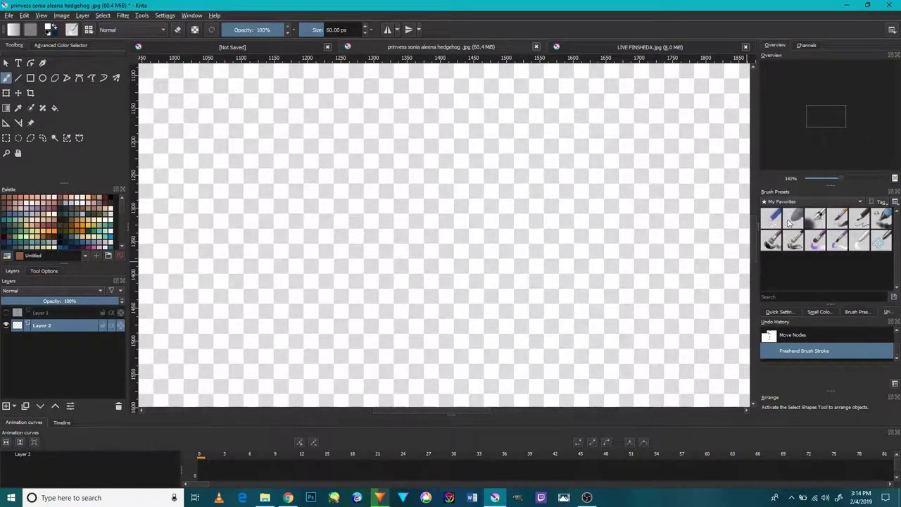
pyautogui.click(858, 219)
pyautogui.moveTo(556, 244); pyautogui.dragTo(574, 271)
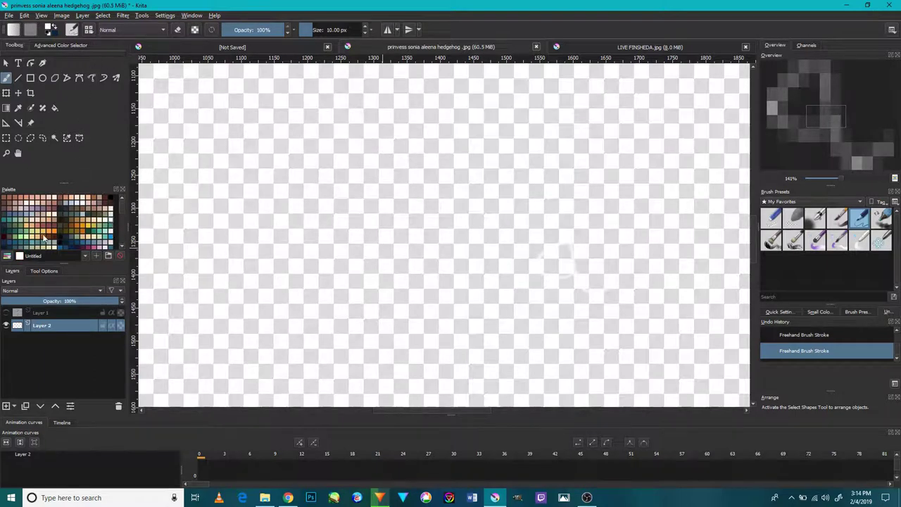
# Step: Show the Advanced Color Selector and add white test strokes to Layer 2 with the 10 px pen and a 46 px favorite brush
pyautogui.click(42, 271)
pyautogui.click(60, 45)
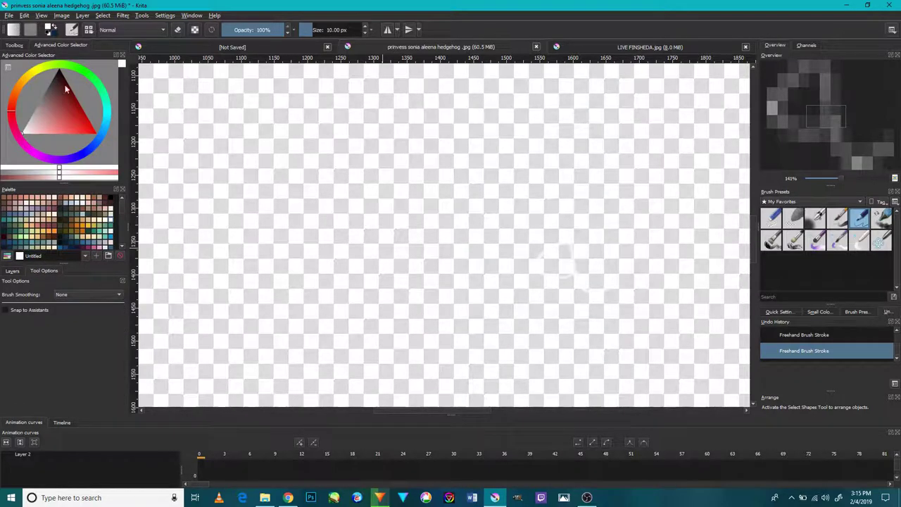
pyautogui.scroll(-1, 65, 217)
pyautogui.moveTo(615, 269)
pyautogui.mouseDown()
pyautogui.moveTo(481, 274)
pyautogui.moveTo(506, 286)
pyautogui.mouseUp()
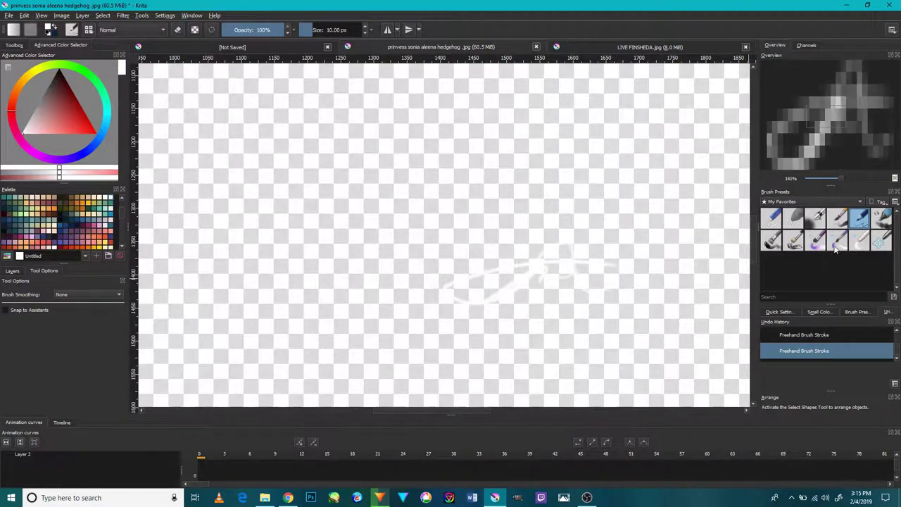
pyautogui.click(816, 242)
pyautogui.moveTo(612, 293)
pyautogui.mouseDown()
pyautogui.moveTo(619, 300)
pyautogui.moveTo(606, 294)
pyautogui.mouseUp()
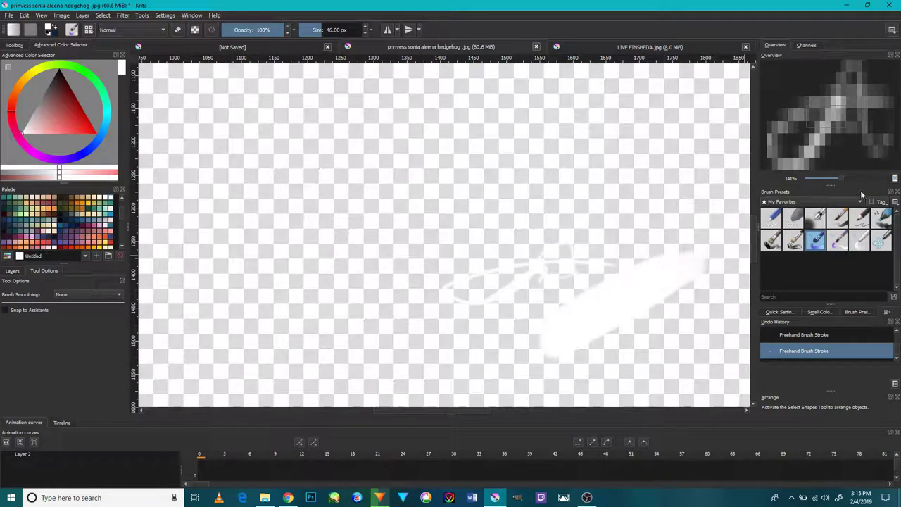
# Step: Select a 40 px brush from the Sketch presets and paint a short white stroke on Layer 2
pyautogui.click(808, 196)
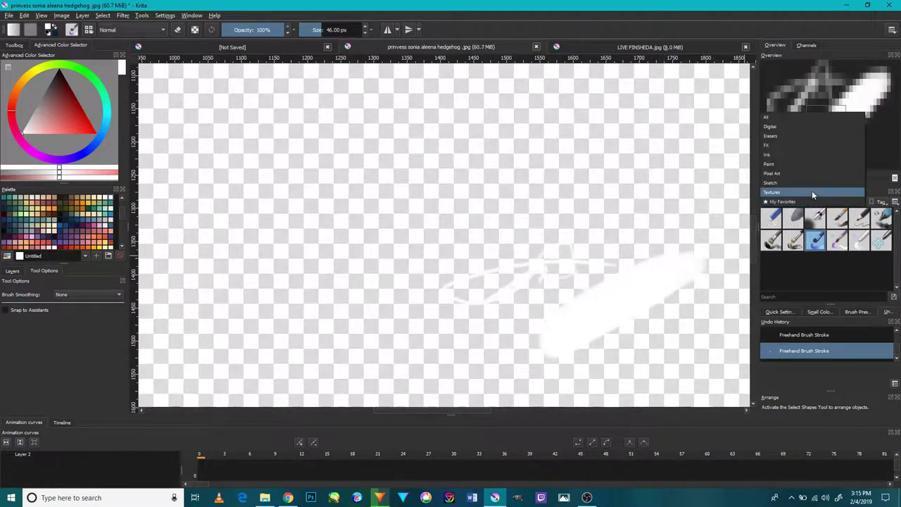
pyautogui.click(811, 190)
pyautogui.click(812, 194)
pyautogui.click(815, 191)
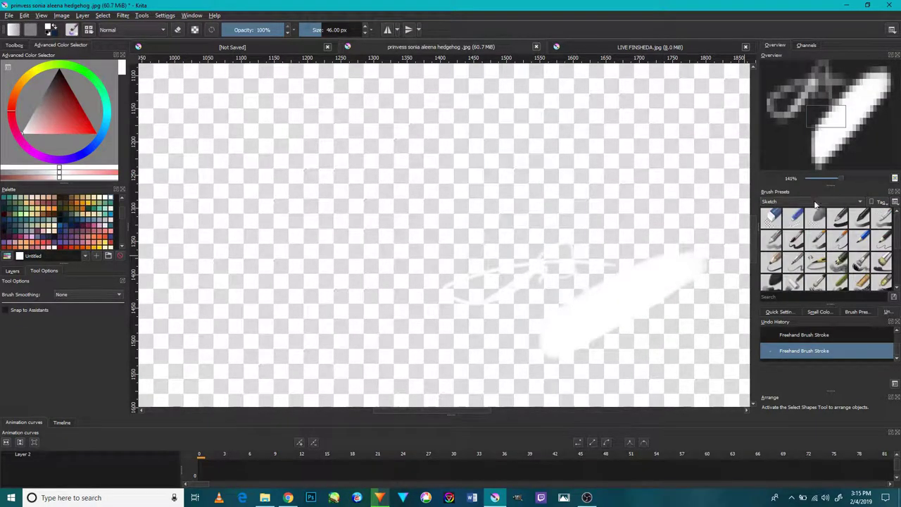
pyautogui.click(837, 218)
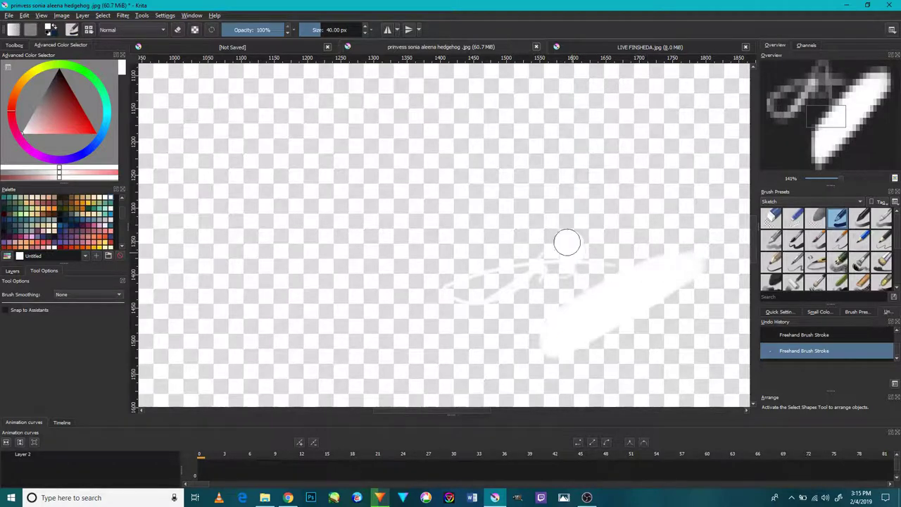
pyautogui.moveTo(567, 241); pyautogui.dragTo(584, 249)
# Step: Enlarge the brush to 215 px and paint a Z-shaped white stroke across the canvas on Layer 2
pyautogui.press(']')
pyautogui.press(']')
pyautogui.press(']')
pyautogui.press(']')
pyautogui.press(']')
pyautogui.press(']')
pyautogui.press(']')
pyautogui.press(']')
pyautogui.press(']')
pyautogui.press(']')
pyautogui.press(']')
pyautogui.press(']')
pyautogui.press(']')
pyautogui.press(']')
pyautogui.press(']')
pyautogui.press(']')
pyautogui.press(']')
pyautogui.press(']')
pyautogui.press(']')
pyautogui.press(']')
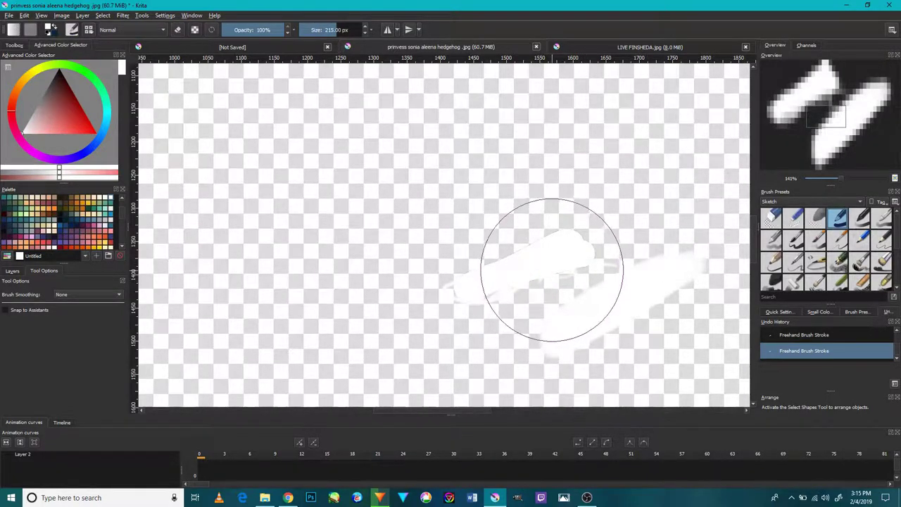
pyautogui.scroll(-5, 543, 275)
pyautogui.moveTo(535, 262)
pyautogui.mouseDown()
pyautogui.moveTo(641, 137)
pyautogui.moveTo(459, 144)
pyautogui.mouseUp()
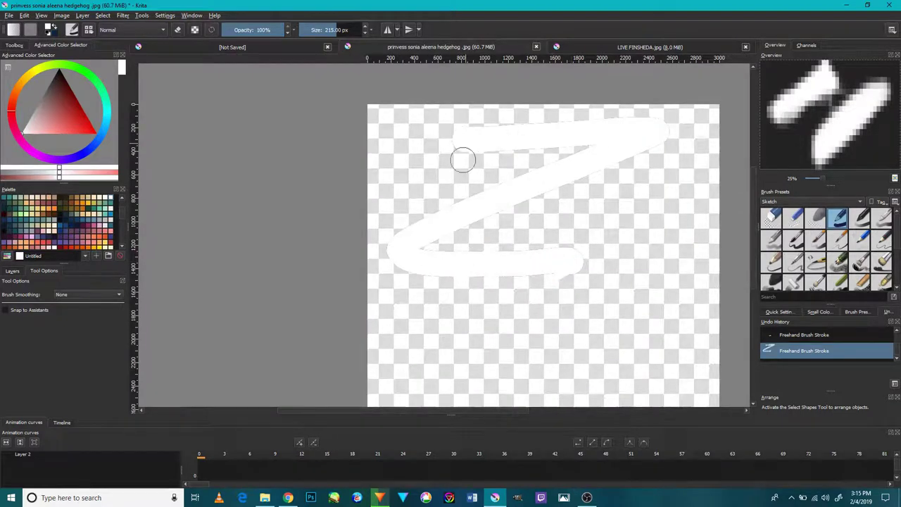
# Step: Enlarge the brush to 908 px and paint the rest of Layer 2 solid white
pyautogui.press(']')
pyautogui.press(']')
pyautogui.press(']')
pyautogui.press(']')
pyautogui.press(']')
pyautogui.press(']')
pyautogui.press(']')
pyautogui.press(']')
pyautogui.press(']')
pyautogui.press(']')
pyautogui.press(']')
pyautogui.press(']')
pyautogui.press(']')
pyautogui.press(']')
pyautogui.press(']')
pyautogui.press(']')
pyautogui.press(']')
pyautogui.press(']')
pyautogui.press(']')
pyautogui.press(']')
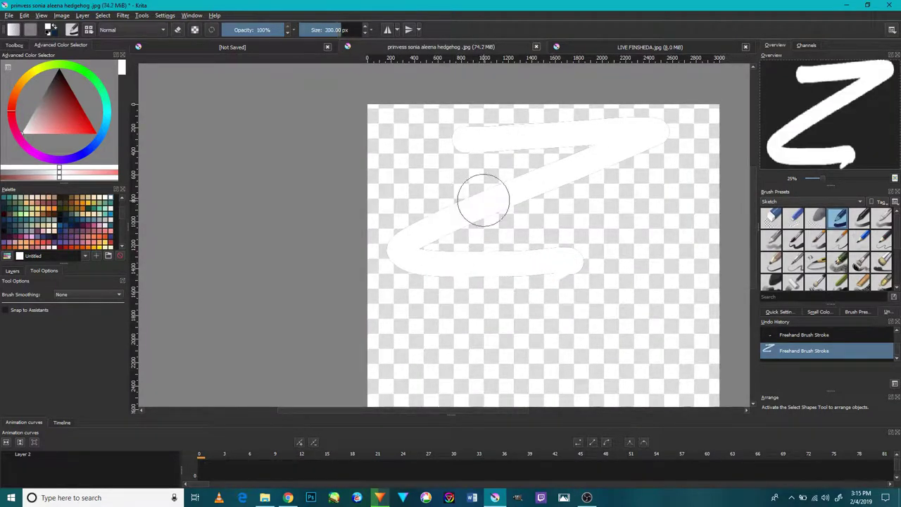
pyautogui.moveTo(439, 188)
pyautogui.mouseDown()
pyautogui.moveTo(495, 90)
pyautogui.moveTo(631, 302)
pyautogui.moveTo(720, 272)
pyautogui.moveTo(546, 157)
pyautogui.moveTo(418, 244)
pyautogui.moveTo(602, 227)
pyautogui.moveTo(596, 135)
pyautogui.mouseUp()
pyautogui.moveTo(670, 214)
pyautogui.mouseDown()
pyautogui.moveTo(568, 159)
pyautogui.moveTo(458, 266)
pyautogui.moveTo(558, 241)
pyautogui.moveTo(517, 261)
pyautogui.mouseUp()
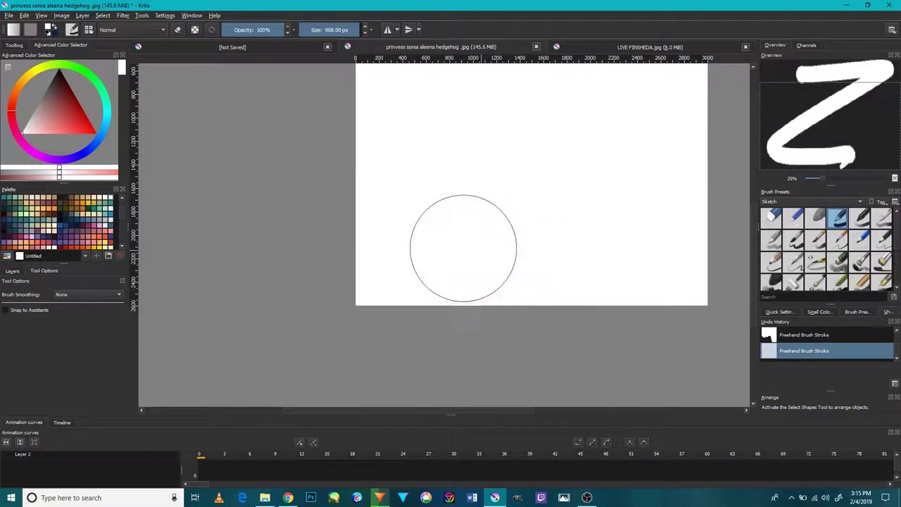
# Step: Make the line art on Layer 1 visible again over the white Layer 2
pyautogui.click(12, 272)
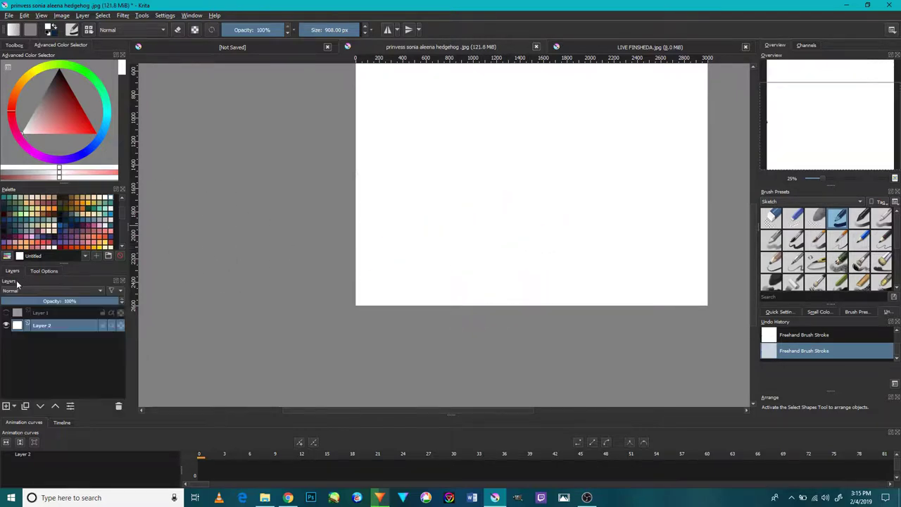
pyautogui.click(7, 313)
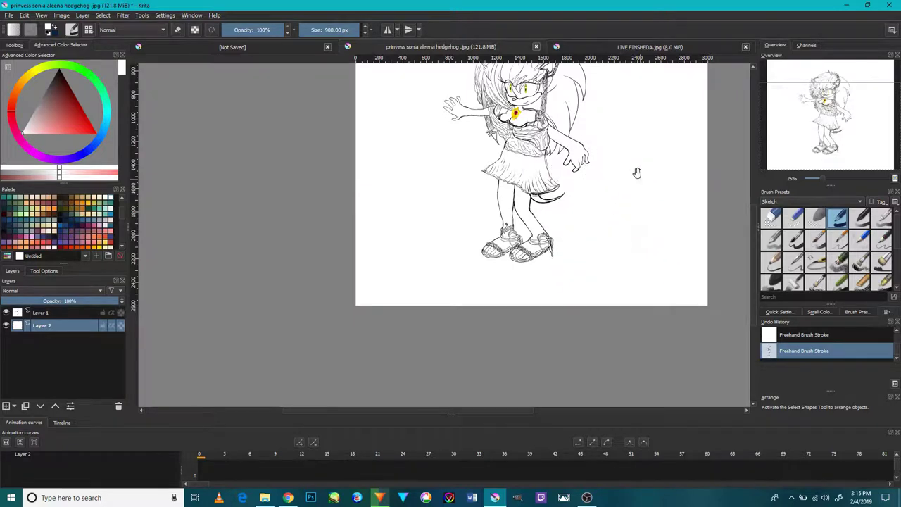
pyautogui.moveTo(638, 175); pyautogui.dragTo(604, 257)
pyautogui.scroll(-3, 542, 266)
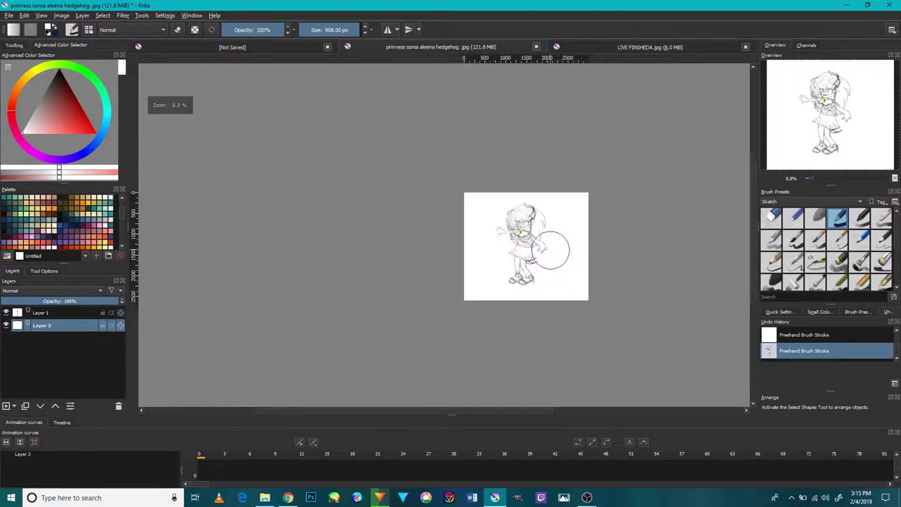
# Step: Select the eraser from the Sketch presets for cleaning up the line art around the face
pyautogui.scroll(5, 546, 263)
pyautogui.scroll(2, 544, 262)
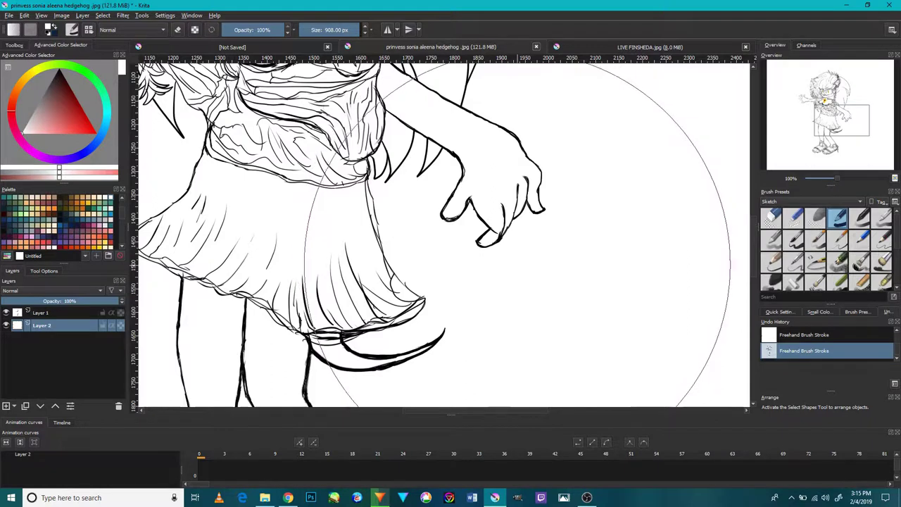
pyautogui.moveTo(515, 249); pyautogui.dragTo(540, 311)
pyautogui.moveTo(488, 182); pyautogui.dragTo(553, 265)
pyautogui.moveTo(534, 225)
pyautogui.mouseDown()
pyautogui.moveTo(557, 245)
pyautogui.moveTo(575, 227)
pyautogui.moveTo(572, 236)
pyautogui.moveTo(559, 202)
pyautogui.moveTo(598, 253)
pyautogui.moveTo(605, 241)
pyautogui.moveTo(604, 262)
pyautogui.mouseUp()
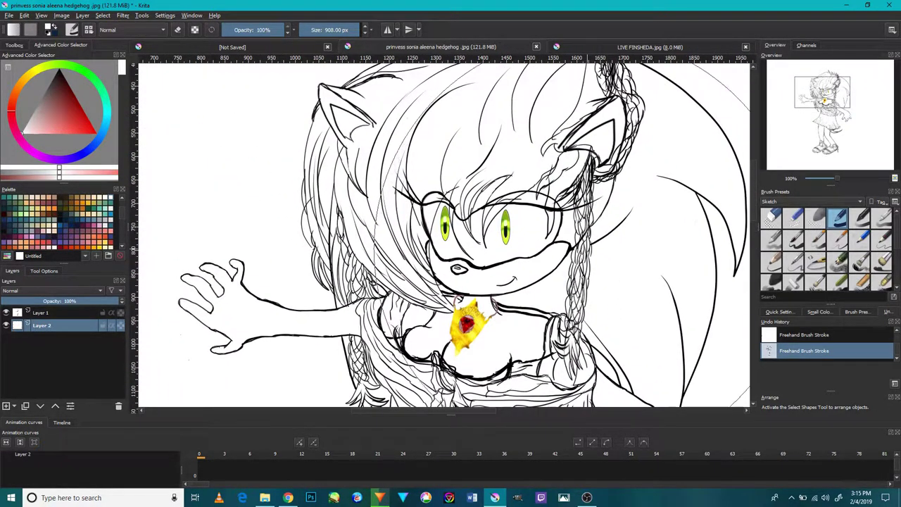
pyautogui.click(772, 220)
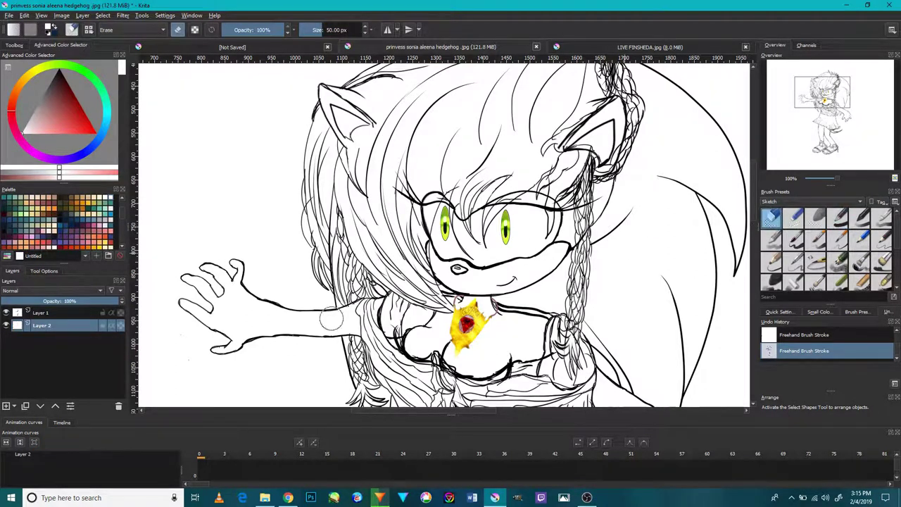
# Step: Lock the white Layer 2 and make the line art Layer 1 active
pyautogui.click(102, 325)
pyautogui.click(92, 312)
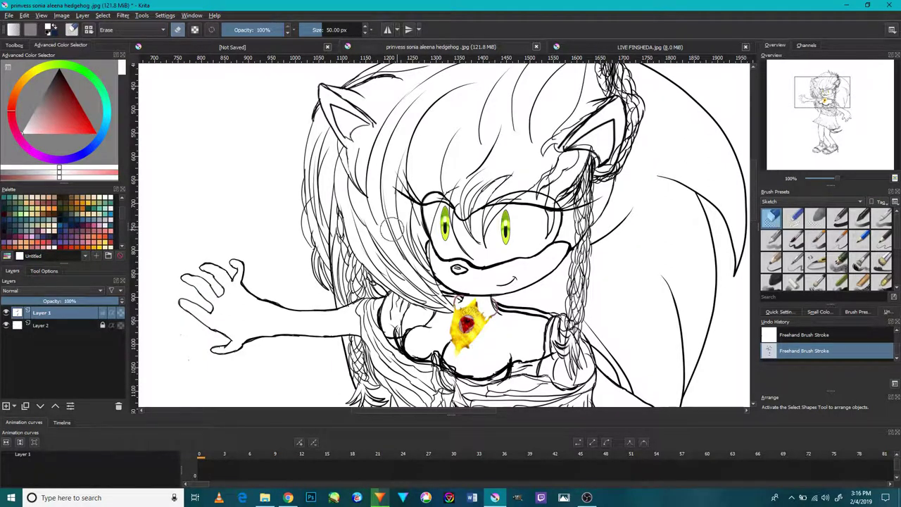
# Step: Shrink the eraser to 20 px and erase the left-hand eye's upper eyelid and outer outline where they cross the hair
pyautogui.scroll(3, 431, 188)
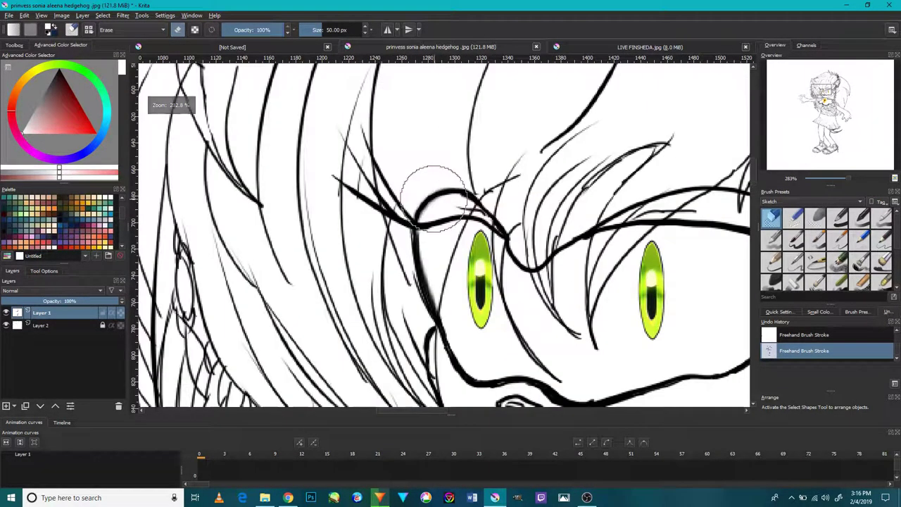
pyautogui.press('[')
pyautogui.press('[')
pyautogui.press('[')
pyautogui.press('[')
pyautogui.press('[')
pyautogui.press('[')
pyautogui.press('[')
pyautogui.press('[')
pyautogui.press('[')
pyautogui.press('[')
pyautogui.press('[')
pyautogui.press('[')
pyautogui.press('[')
pyautogui.press('[')
pyautogui.press('[')
pyautogui.moveTo(433, 203)
pyautogui.mouseDown()
pyautogui.moveTo(437, 183)
pyautogui.moveTo(419, 217)
pyautogui.moveTo(425, 310)
pyautogui.moveTo(418, 316)
pyautogui.moveTo(423, 300)
pyautogui.mouseUp()
pyautogui.scroll(-5, 423, 295)
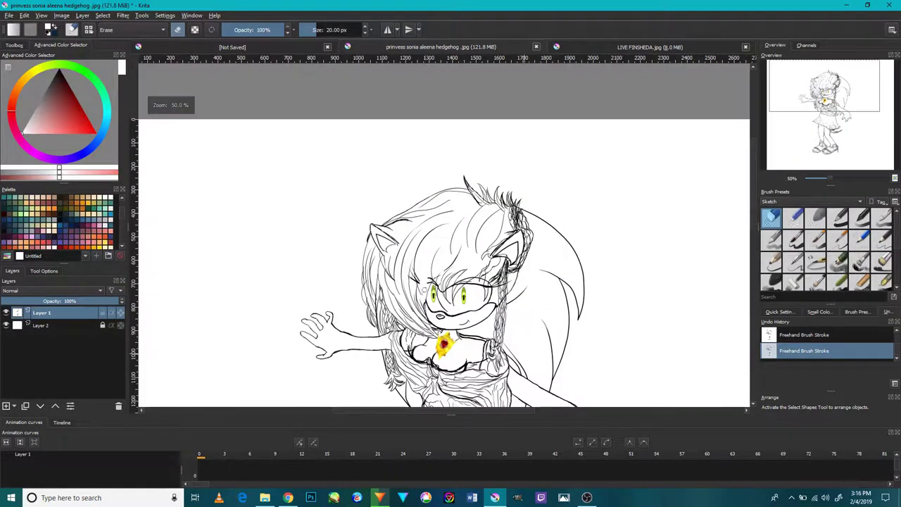
pyautogui.scroll(6, 422, 292)
pyautogui.scroll(2, 449, 298)
pyautogui.moveTo(433, 315)
pyautogui.mouseDown()
pyautogui.moveTo(453, 286)
pyautogui.moveTo(462, 300)
pyautogui.moveTo(488, 205)
pyautogui.moveTo(477, 290)
pyautogui.moveTo(478, 272)
pyautogui.mouseUp()
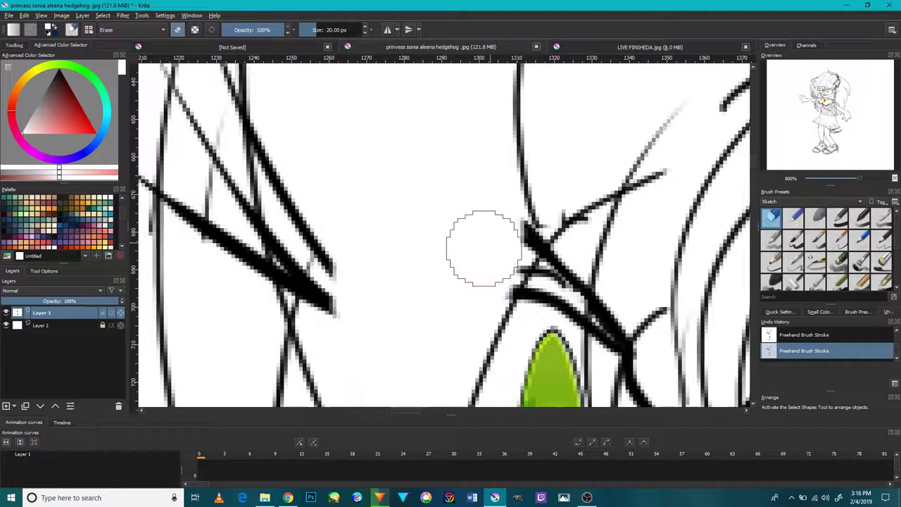
# Step: Trim the cut end of the left-hand eyelid along the hair strand, using the eraser at 1 px and then 6 px
pyautogui.press('[')
pyautogui.press('[')
pyautogui.press('[')
pyautogui.press('[')
pyautogui.press('[')
pyautogui.press('[')
pyautogui.press('[')
pyautogui.press('[')
pyautogui.press('[')
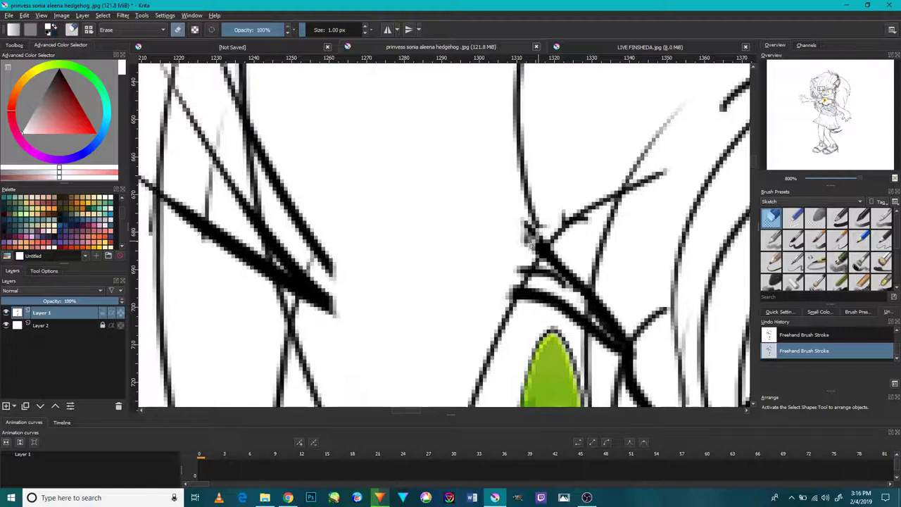
pyautogui.press(']')
pyautogui.press(']')
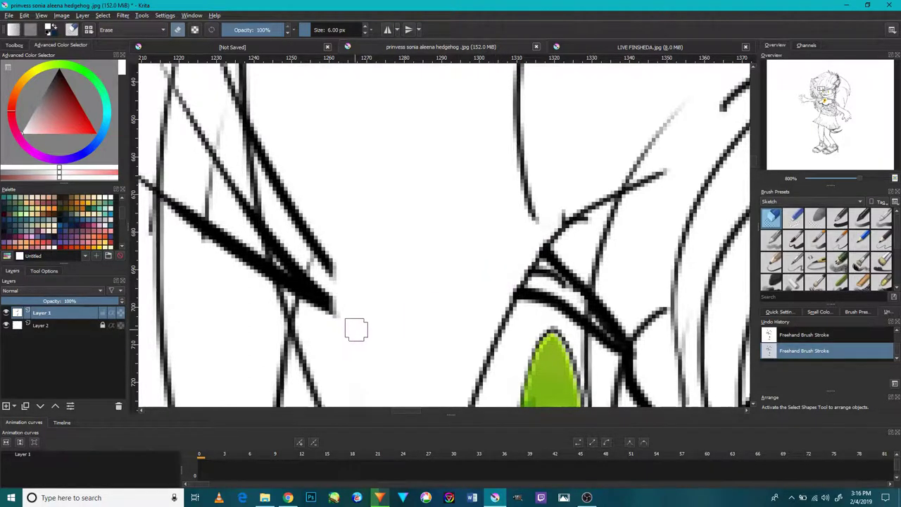
# Step: Erase the uppermost eyelash and the thick lash tips that overlap the hair beside the left-hand eye
pyautogui.scroll(-5, 355, 329)
pyautogui.scroll(5, 437, 352)
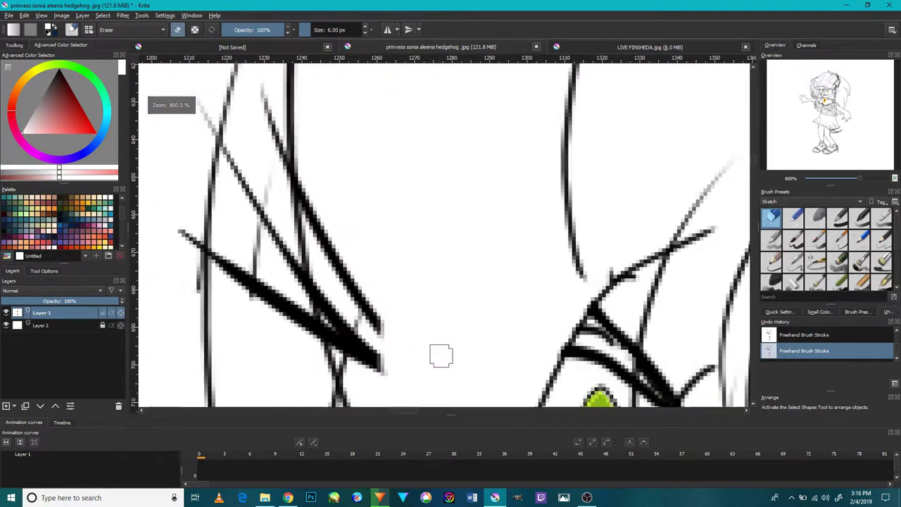
pyautogui.moveTo(409, 338)
pyautogui.mouseDown()
pyautogui.moveTo(375, 359)
pyautogui.moveTo(393, 324)
pyautogui.moveTo(356, 359)
pyautogui.moveTo(387, 310)
pyautogui.moveTo(376, 327)
pyautogui.moveTo(383, 308)
pyautogui.moveTo(342, 291)
pyautogui.moveTo(328, 230)
pyautogui.moveTo(355, 293)
pyautogui.moveTo(330, 235)
pyautogui.moveTo(320, 232)
pyautogui.moveTo(317, 204)
pyautogui.moveTo(321, 237)
pyautogui.moveTo(310, 184)
pyautogui.moveTo(314, 228)
pyautogui.moveTo(303, 190)
pyautogui.mouseUp()
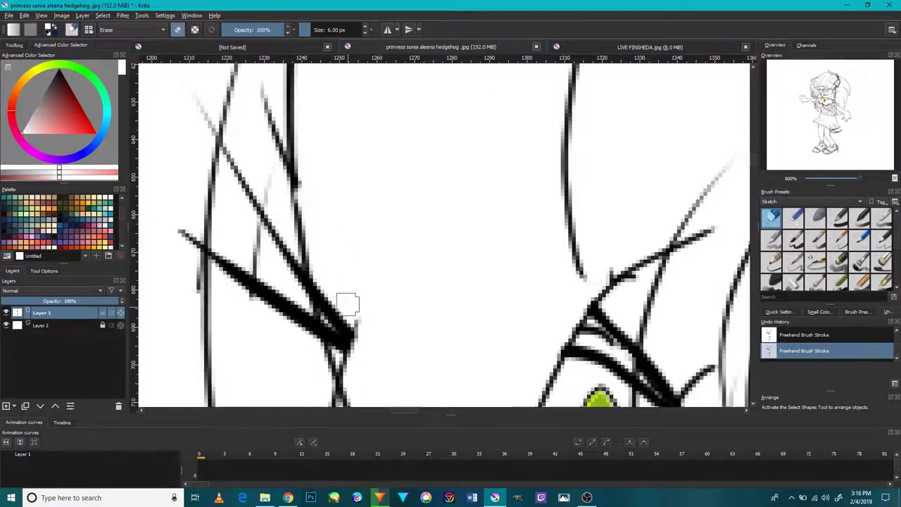
pyautogui.moveTo(393, 249); pyautogui.dragTo(468, 370)
pyautogui.moveTo(332, 216)
pyautogui.mouseDown()
pyautogui.moveTo(338, 207)
pyautogui.moveTo(362, 292)
pyautogui.moveTo(352, 241)
pyautogui.moveTo(361, 317)
pyautogui.mouseUp()
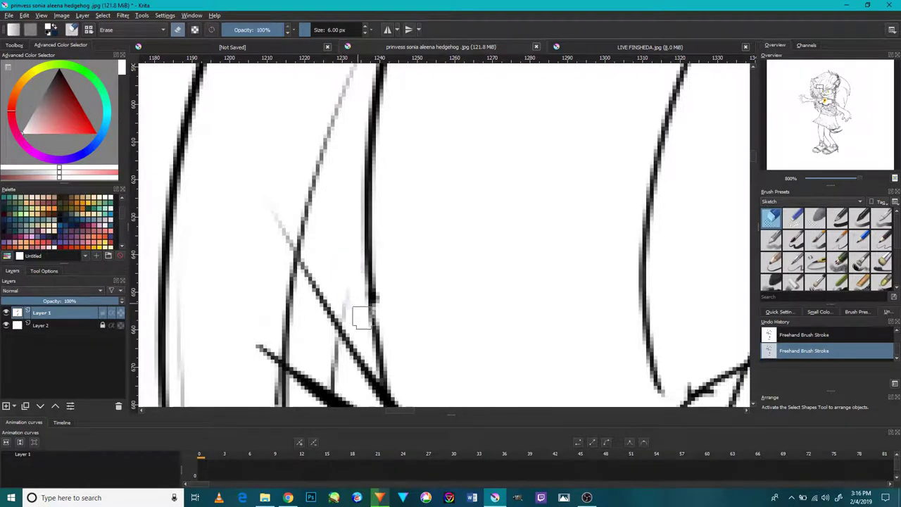
pyautogui.scroll(-10, 361, 317)
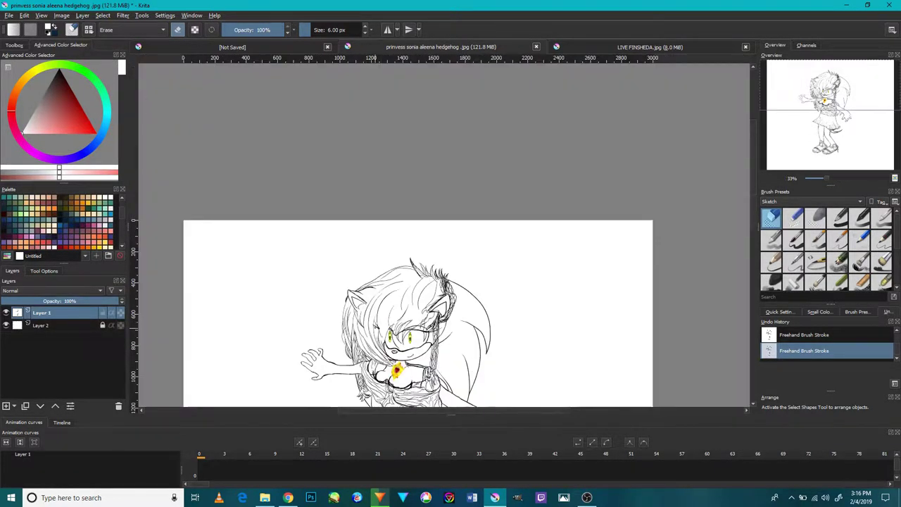
# Step: Erase the outer parts of the remaining eyelashes between the hair strands beside the left-hand eye
pyautogui.scroll(12, 371, 322)
pyautogui.moveTo(371, 312)
pyautogui.mouseDown()
pyautogui.moveTo(377, 161)
pyautogui.moveTo(386, 291)
pyautogui.moveTo(386, 130)
pyautogui.moveTo(377, 314)
pyautogui.moveTo(361, 222)
pyautogui.moveTo(359, 283)
pyautogui.moveTo(326, 221)
pyautogui.moveTo(319, 255)
pyautogui.moveTo(280, 233)
pyautogui.moveTo(288, 238)
pyautogui.moveTo(290, 199)
pyautogui.moveTo(287, 226)
pyautogui.moveTo(265, 201)
pyautogui.moveTo(269, 226)
pyautogui.mouseUp()
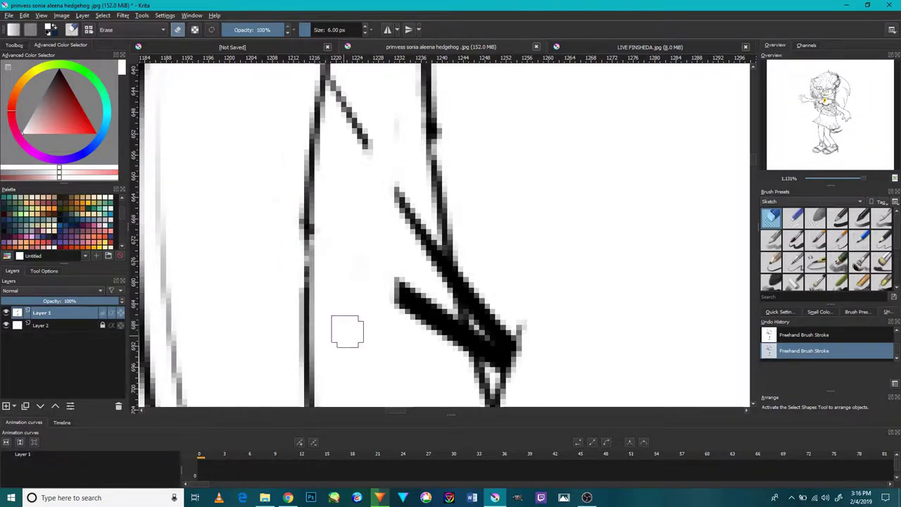
pyautogui.press('1')
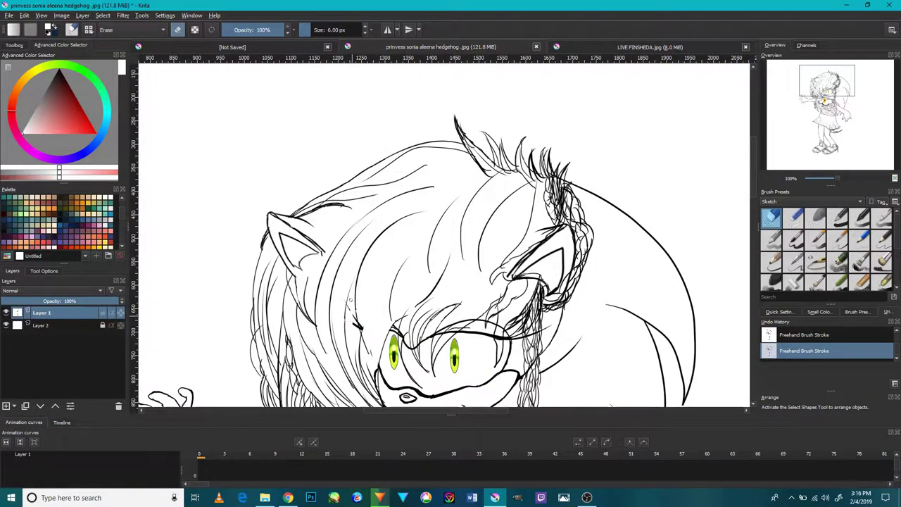
# Step: Erase the leftover lash pieces and faint lash tip around the thin hair strand beside the left-hand eye
pyautogui.scroll(9, 351, 304)
pyautogui.moveTo(316, 320)
pyautogui.mouseDown()
pyautogui.moveTo(301, 250)
pyautogui.moveTo(294, 254)
pyautogui.moveTo(346, 280)
pyautogui.moveTo(385, 347)
pyautogui.moveTo(390, 306)
pyautogui.moveTo(408, 328)
pyautogui.moveTo(353, 308)
pyautogui.mouseUp()
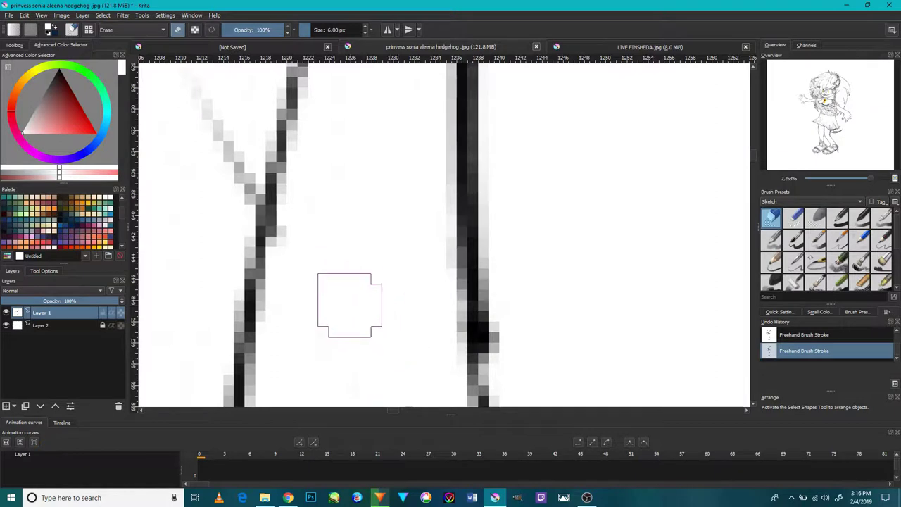
pyautogui.moveTo(328, 272); pyautogui.dragTo(384, 378)
pyautogui.moveTo(239, 172); pyautogui.dragTo(287, 290)
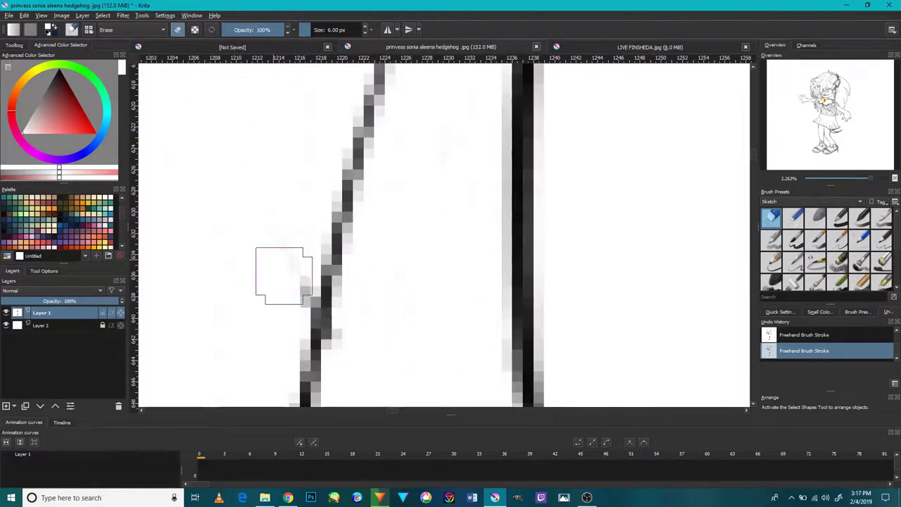
# Step: Erase the last two thick eyelash stubs crossing the hair strand beside the left-hand eye
pyautogui.scroll(-9, 378, 347)
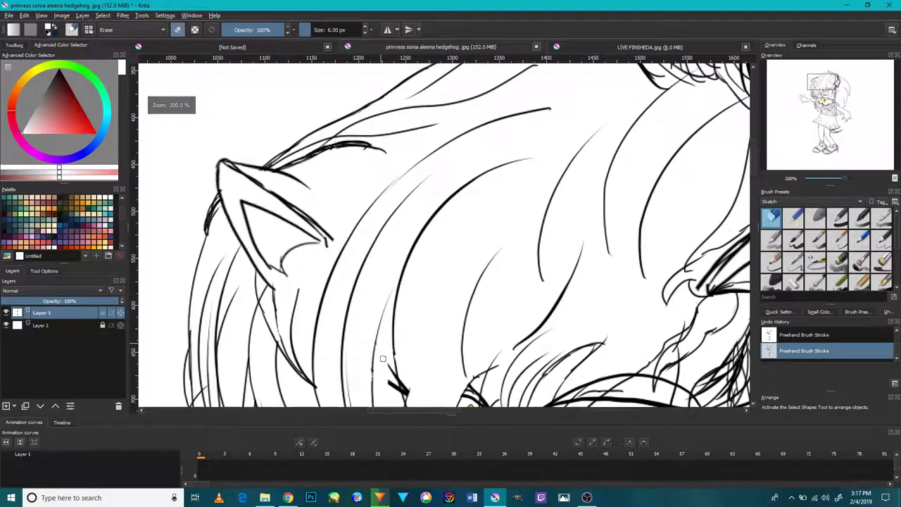
pyautogui.moveTo(400, 334); pyautogui.dragTo(384, 218)
pyautogui.scroll(5, 432, 277)
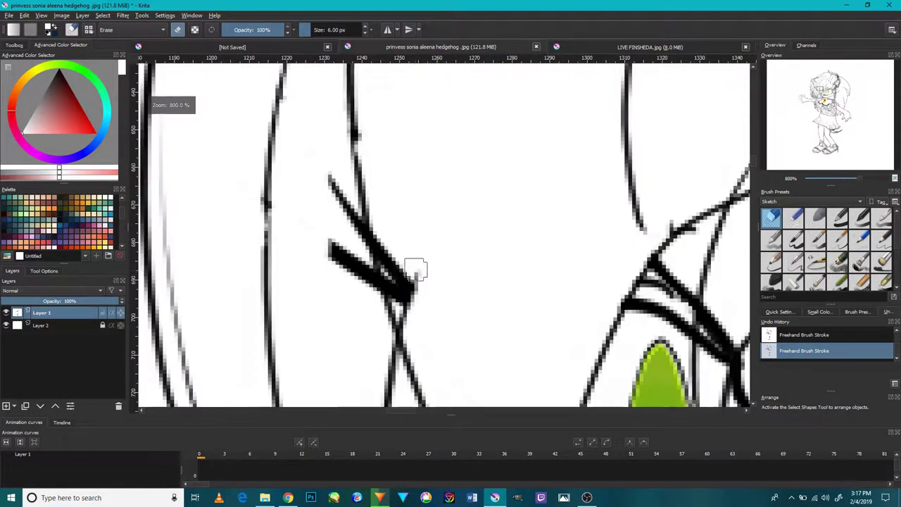
pyautogui.moveTo(399, 284)
pyautogui.mouseDown()
pyautogui.moveTo(413, 271)
pyautogui.moveTo(396, 244)
pyautogui.moveTo(392, 268)
pyautogui.moveTo(353, 252)
pyautogui.moveTo(363, 232)
pyautogui.moveTo(337, 185)
pyautogui.moveTo(346, 281)
pyautogui.moveTo(342, 245)
pyautogui.mouseUp()
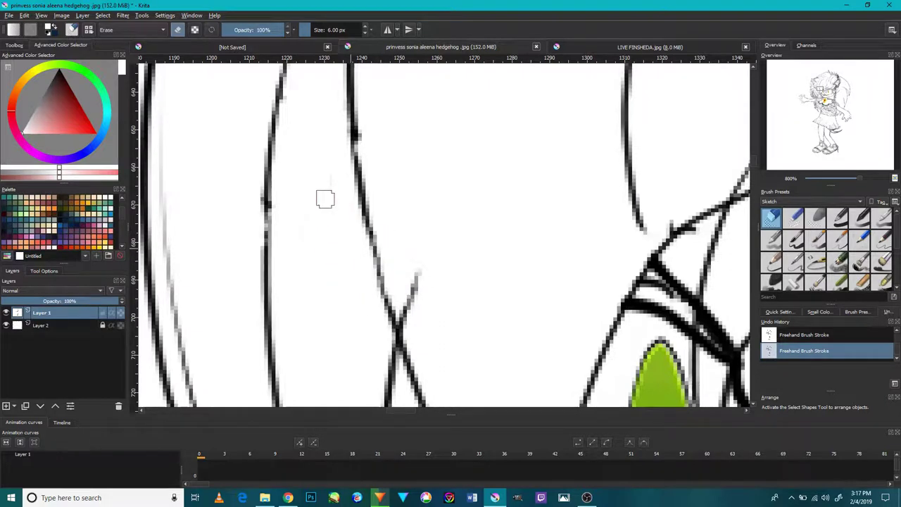
pyautogui.scroll(-7, 352, 293)
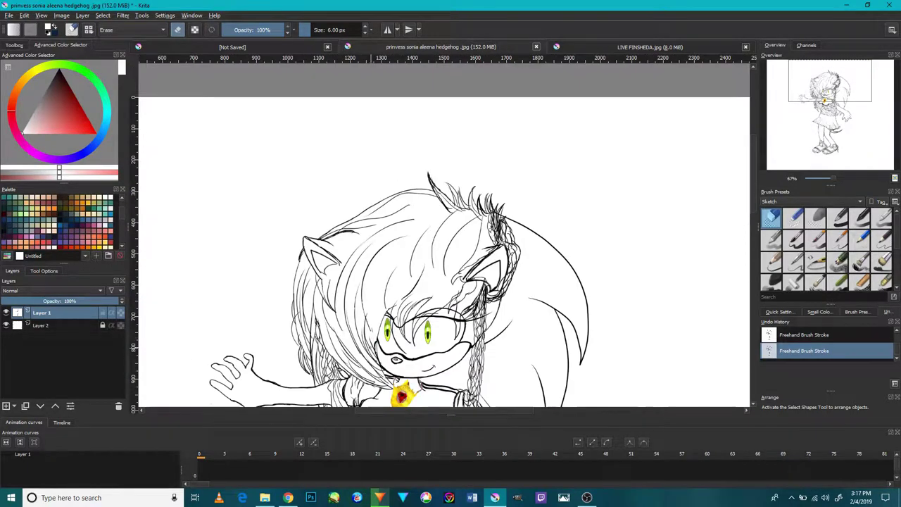
# Step: Erase the thick muzzle outline that overlaps the hair just below the left-hand eye
pyautogui.scroll(7, 374, 336)
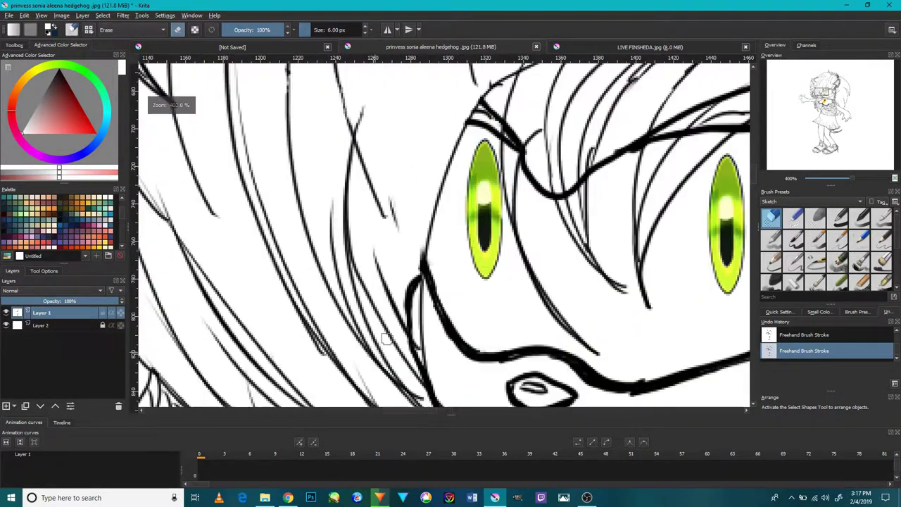
pyautogui.moveTo(427, 214)
pyautogui.mouseDown()
pyautogui.moveTo(430, 201)
pyautogui.moveTo(427, 256)
pyautogui.moveTo(439, 211)
pyautogui.moveTo(420, 242)
pyautogui.moveTo(418, 328)
pyautogui.moveTo(416, 304)
pyautogui.moveTo(426, 346)
pyautogui.moveTo(422, 337)
pyautogui.mouseUp()
pyautogui.press('1')
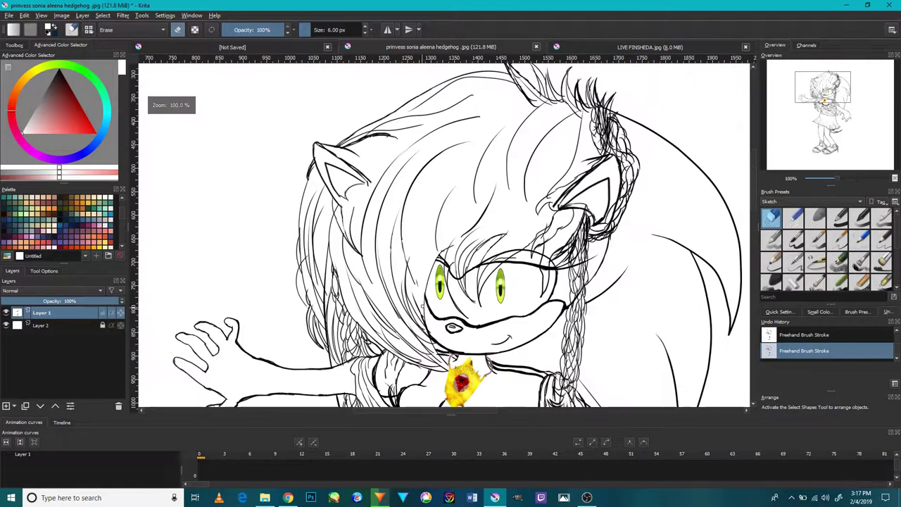
pyautogui.scroll(4, 419, 281)
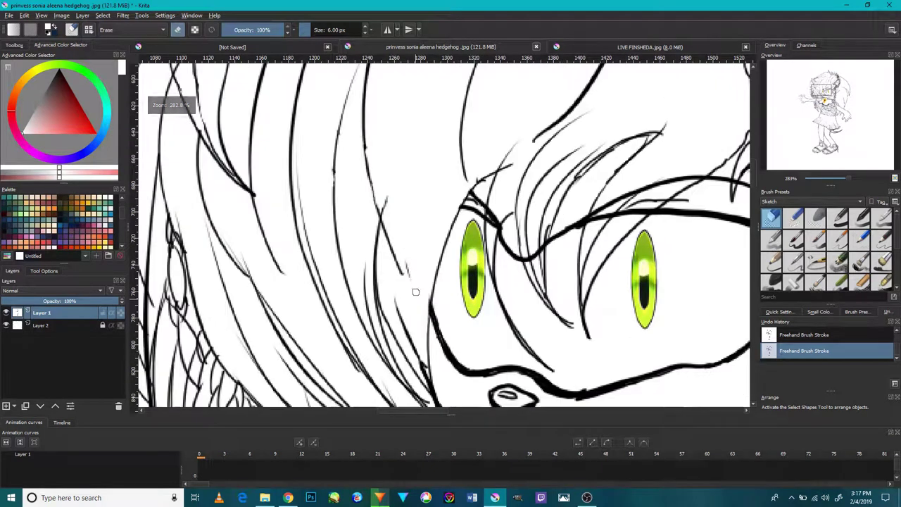
pyautogui.scroll(-5, 411, 282)
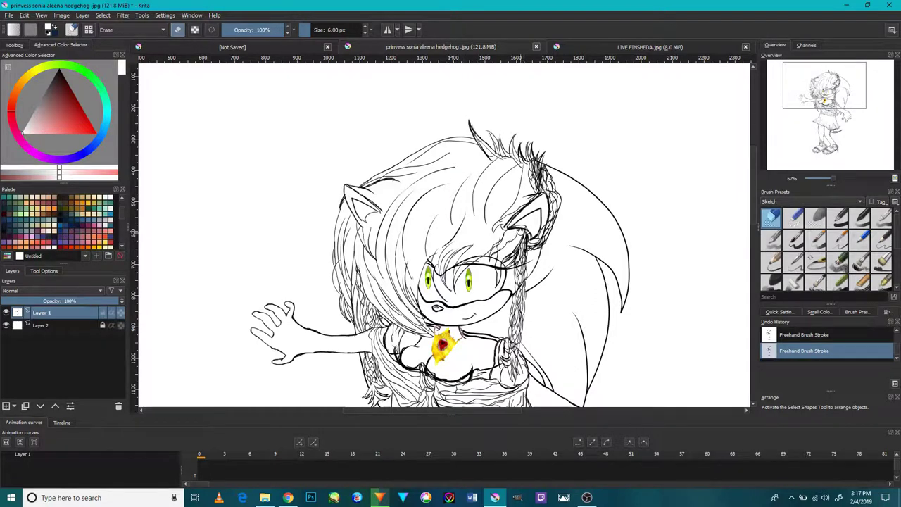
# Step: Erase the thick upper lash and the eyelid segment between the hair strands above the right-hand eye
pyautogui.scroll(-2, 451, 246)
pyautogui.scroll(-3, 483, 222)
pyautogui.scroll(7, 465, 204)
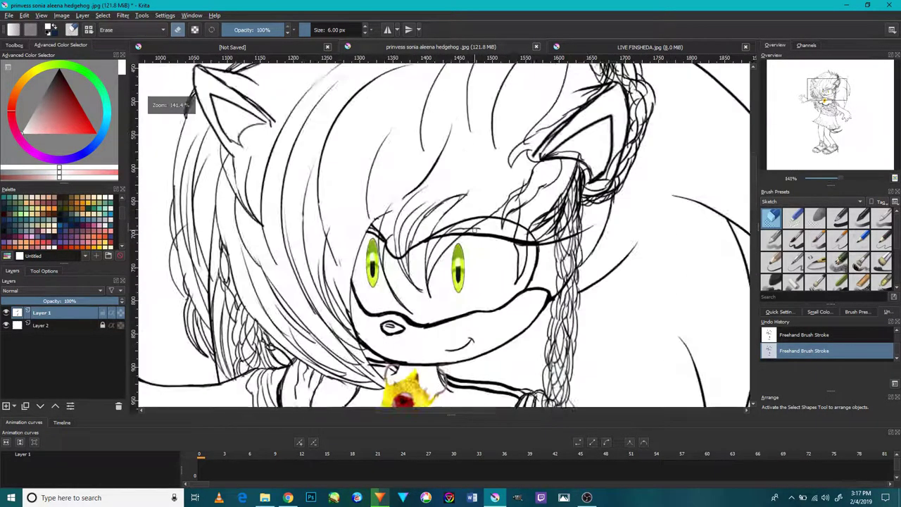
pyautogui.scroll(4, 459, 199)
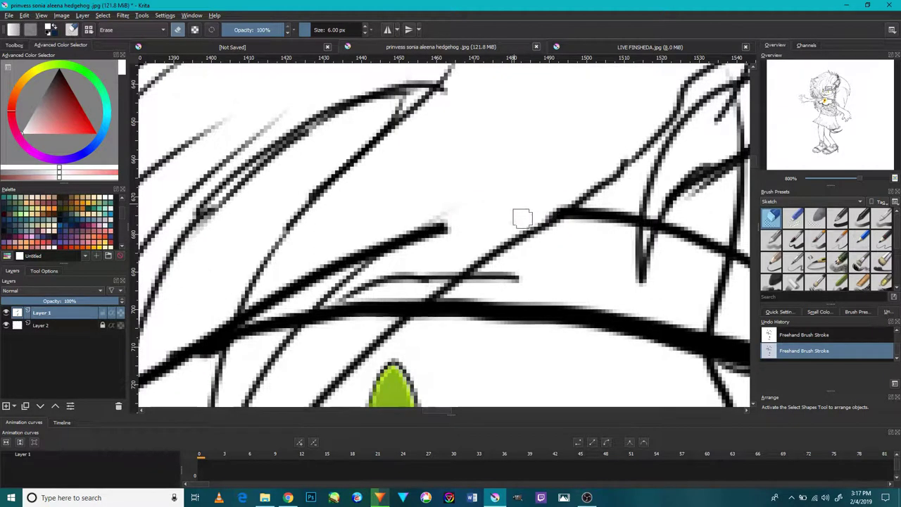
pyautogui.scroll(-6, 524, 202)
pyautogui.scroll(-2, 514, 207)
pyautogui.scroll(7, 514, 208)
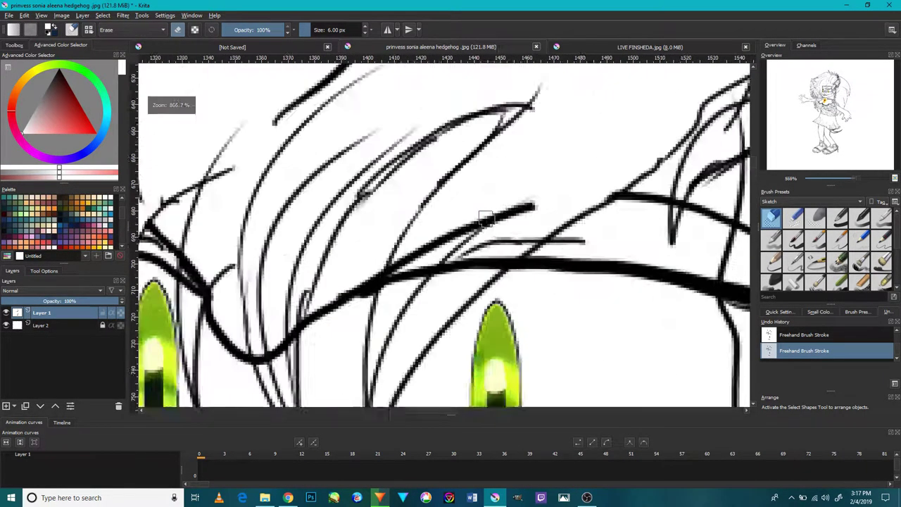
pyautogui.moveTo(488, 232)
pyautogui.mouseDown()
pyautogui.moveTo(542, 202)
pyautogui.moveTo(552, 201)
pyautogui.moveTo(550, 208)
pyautogui.moveTo(562, 188)
pyautogui.moveTo(485, 195)
pyautogui.moveTo(466, 218)
pyautogui.moveTo(486, 210)
pyautogui.moveTo(482, 219)
pyautogui.moveTo(441, 239)
pyautogui.moveTo(431, 234)
pyautogui.moveTo(356, 294)
pyautogui.moveTo(392, 264)
pyautogui.moveTo(423, 252)
pyautogui.mouseUp()
pyautogui.scroll(-8, 424, 254)
pyautogui.scroll(8, 420, 257)
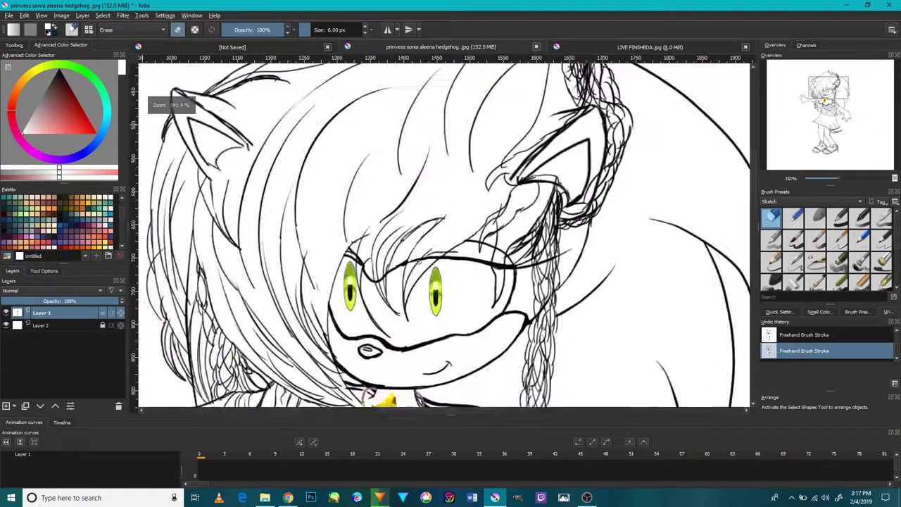
pyautogui.moveTo(417, 240)
pyautogui.mouseDown()
pyautogui.moveTo(387, 275)
pyautogui.moveTo(386, 254)
pyautogui.mouseUp()
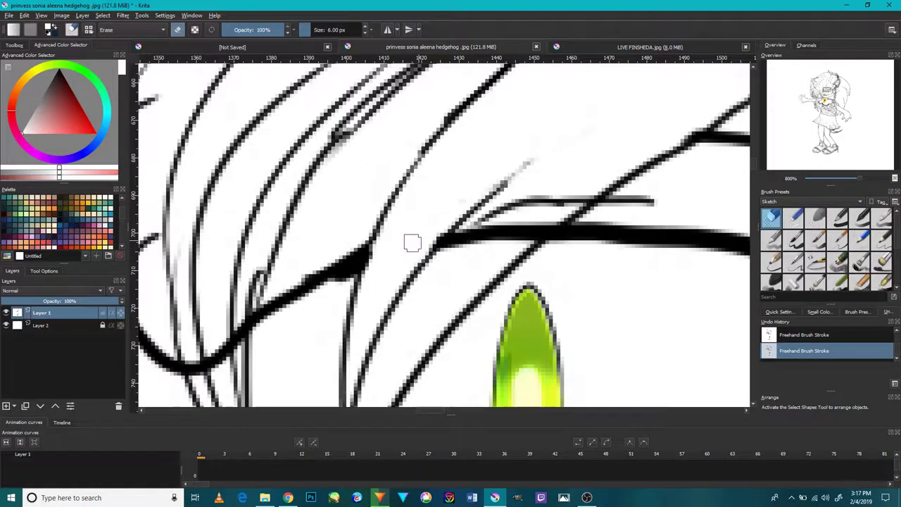
# Step: Erase the faint stray lash strokes next to the gap in the right-hand eye's upper eyelid
pyautogui.scroll(-6, 412, 241)
pyautogui.scroll(7, 420, 249)
pyautogui.moveTo(466, 191)
pyautogui.mouseDown()
pyautogui.moveTo(508, 164)
pyautogui.moveTo(497, 180)
pyautogui.moveTo(535, 147)
pyautogui.moveTo(455, 195)
pyautogui.moveTo(422, 193)
pyautogui.moveTo(421, 175)
pyautogui.moveTo(402, 182)
pyautogui.moveTo(487, 152)
pyautogui.moveTo(379, 179)
pyautogui.moveTo(325, 214)
pyautogui.moveTo(348, 207)
pyautogui.mouseUp()
pyautogui.scroll(-8, 385, 221)
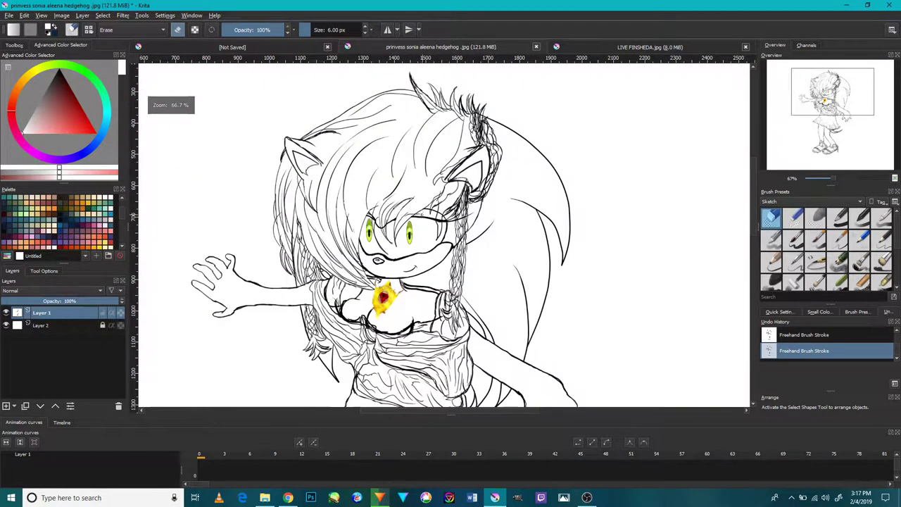
# Step: Erase the upper eyelid segment between the two hair strands near the right-hand eye's outer corner
pyautogui.scroll(5, 418, 211)
pyautogui.scroll(-3, 422, 222)
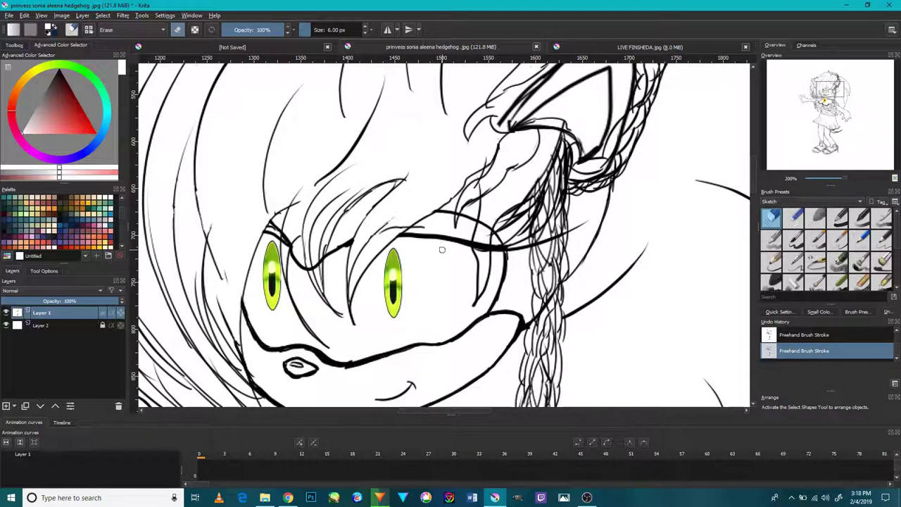
pyautogui.moveTo(456, 265); pyautogui.dragTo(398, 246)
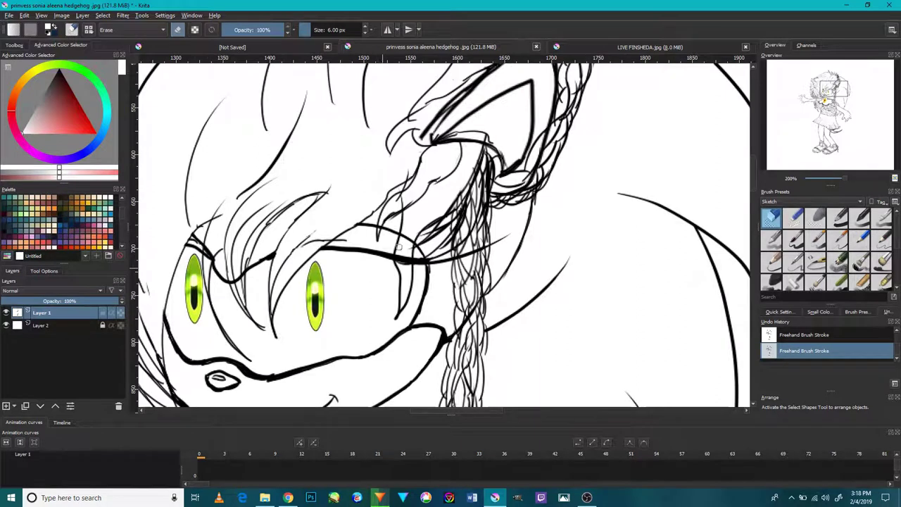
pyautogui.scroll(-2, 392, 250)
pyautogui.scroll(5, 432, 251)
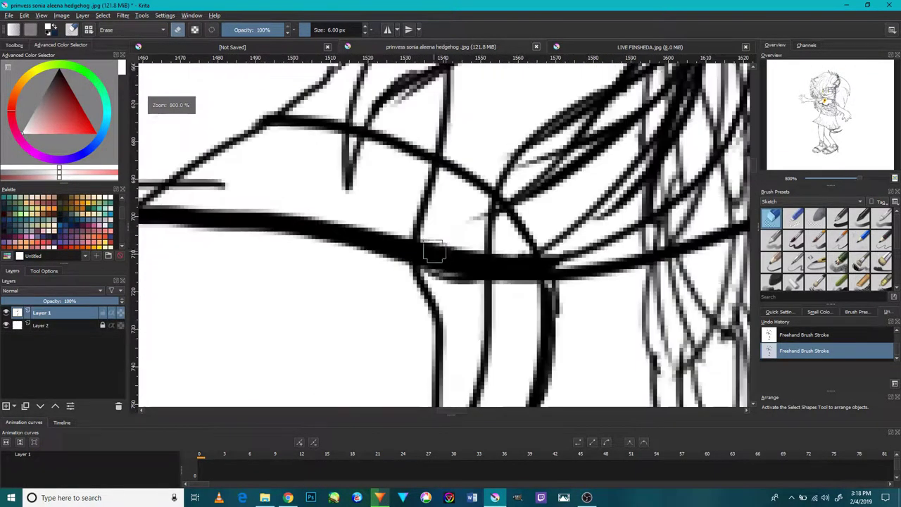
pyautogui.click(446, 262)
pyautogui.moveTo(448, 263)
pyautogui.mouseDown()
pyautogui.moveTo(433, 245)
pyautogui.moveTo(431, 265)
pyautogui.moveTo(426, 241)
pyautogui.moveTo(436, 281)
pyautogui.moveTo(440, 250)
pyautogui.moveTo(462, 279)
pyautogui.moveTo(461, 244)
pyautogui.moveTo(471, 261)
pyautogui.moveTo(471, 245)
pyautogui.moveTo(474, 274)
pyautogui.mouseUp()
pyautogui.scroll(-4, 439, 255)
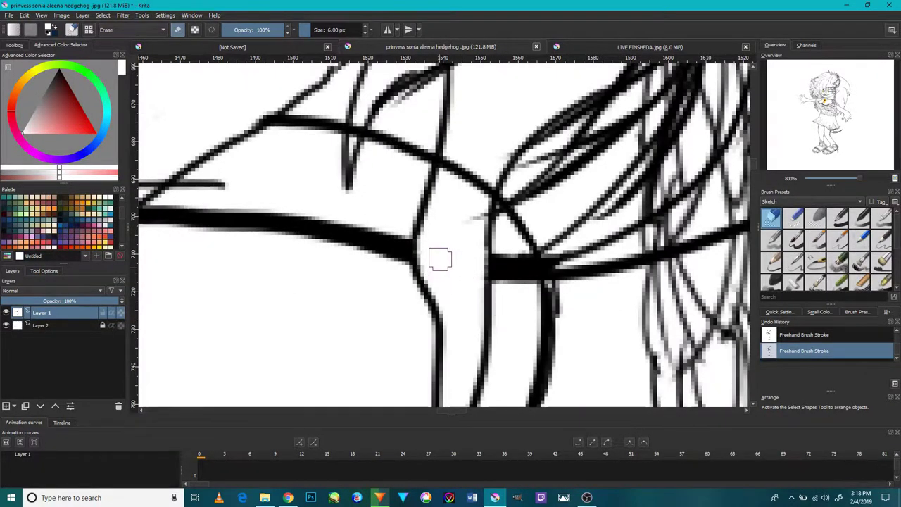
# Step: Erase the thick eyelid line where it crosses the hair strands hanging between the two eyes
pyautogui.scroll(3, 409, 248)
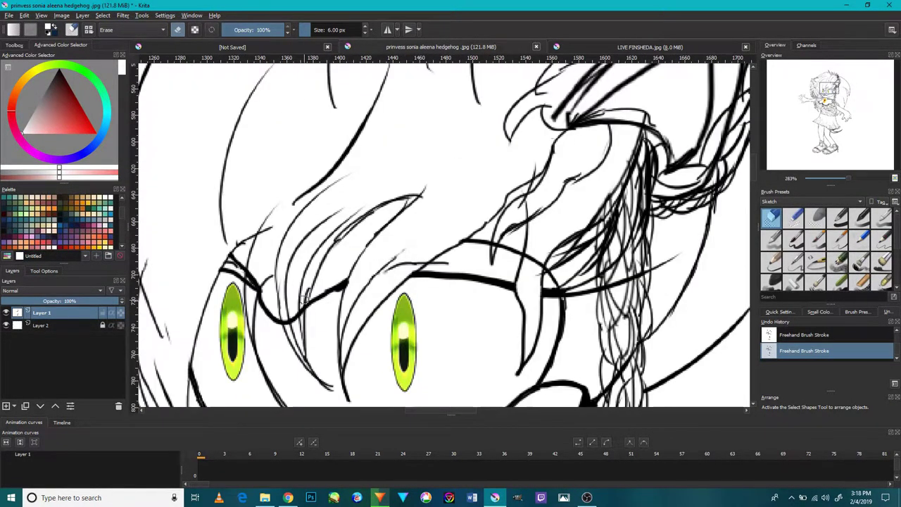
pyautogui.scroll(5, 302, 302)
pyautogui.scroll(-2, 316, 310)
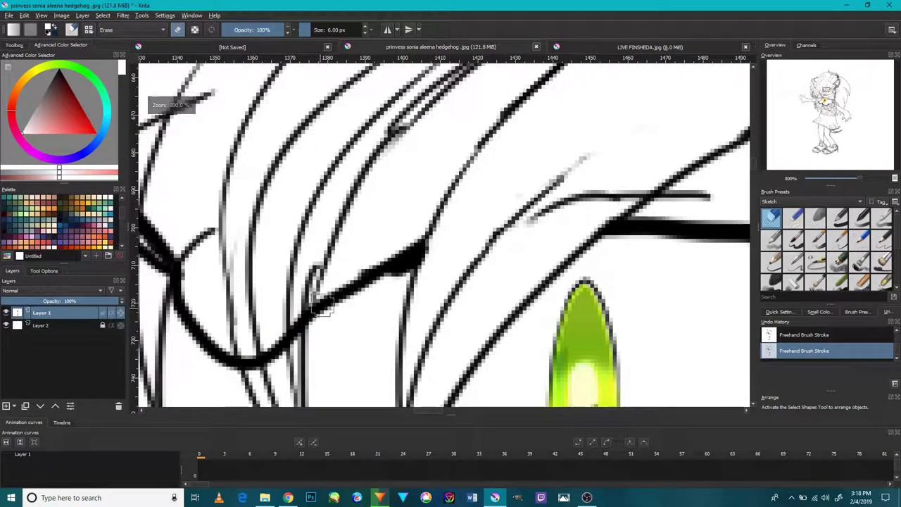
pyautogui.moveTo(335, 294); pyautogui.dragTo(420, 228)
pyautogui.moveTo(360, 288); pyautogui.dragTo(364, 274)
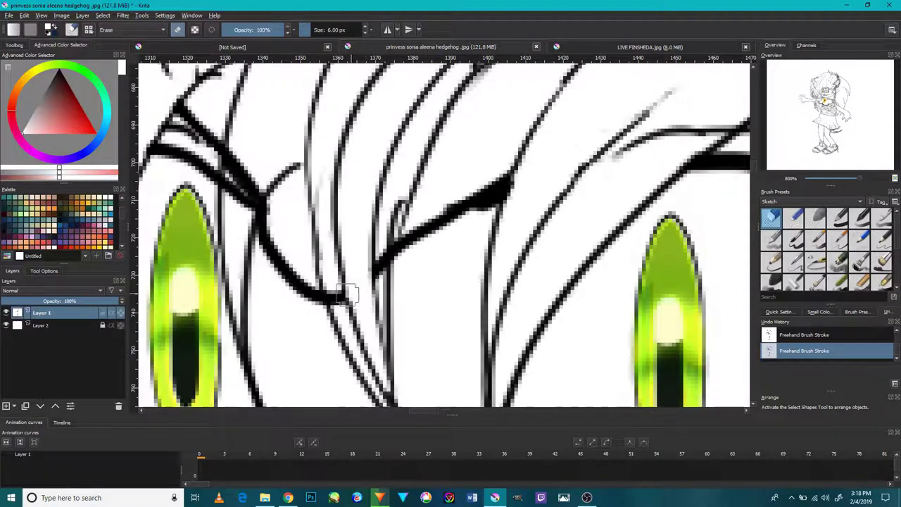
# Step: Reduce the eraser to 3 px and clear the remaining eyelid line stubs between the central hair strands
pyautogui.press('[')
pyautogui.press('[')
pyautogui.press('[')
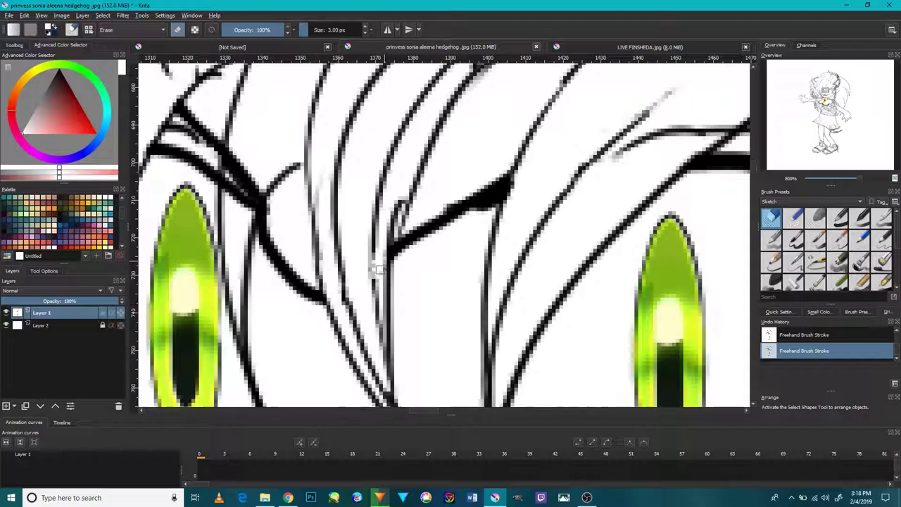
# Step: Erase the thick eyelid segment crossing the hair strands at the left-hand eye's upper inner corner
pyautogui.scroll(-10, 358, 291)
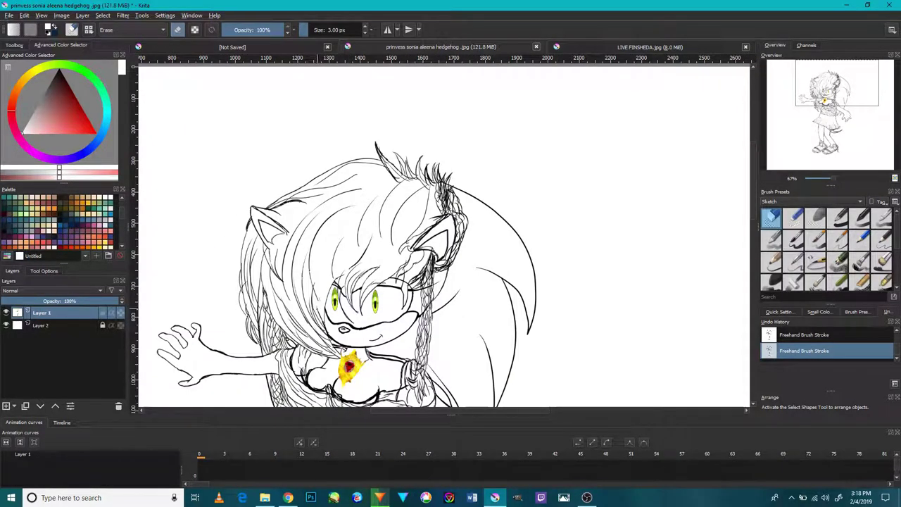
pyautogui.scroll(9, 335, 298)
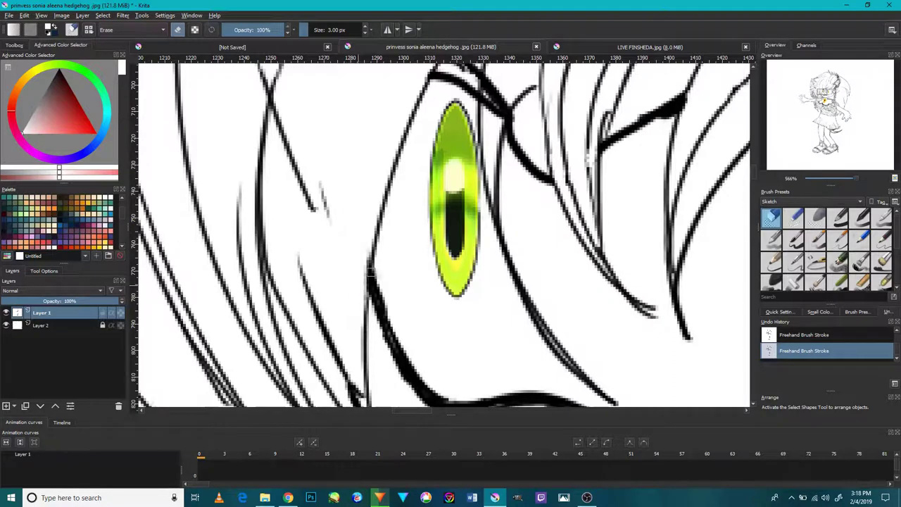
pyautogui.moveTo(523, 185)
pyautogui.mouseDown()
pyautogui.moveTo(418, 236)
pyautogui.moveTo(427, 230)
pyautogui.moveTo(407, 209)
pyautogui.moveTo(399, 242)
pyautogui.mouseUp()
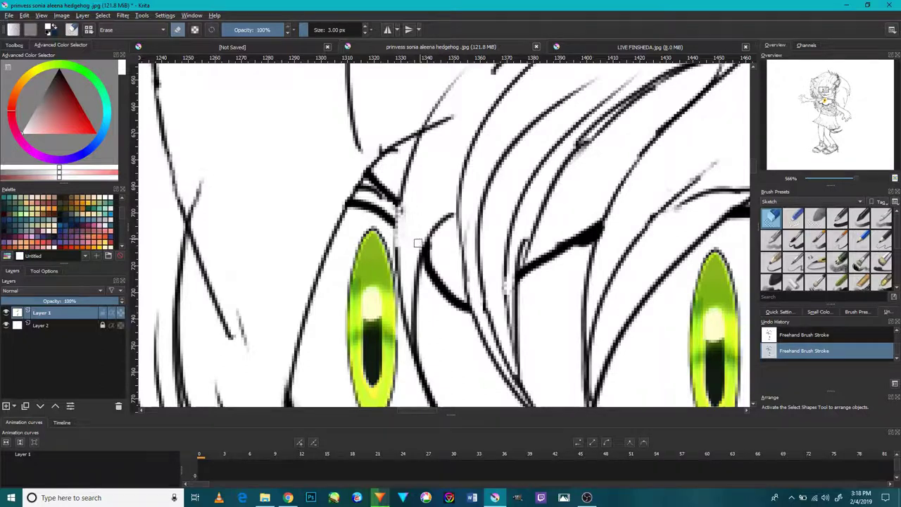
pyautogui.scroll(-6, 417, 242)
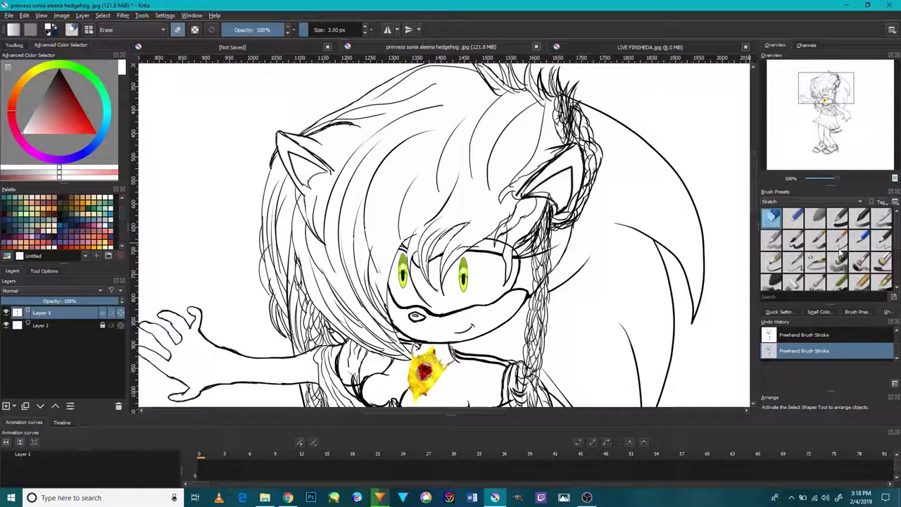
# Step: Switch from the eraser to a pencil preset in the Sketch set and set the painting color to black
pyautogui.click(860, 243)
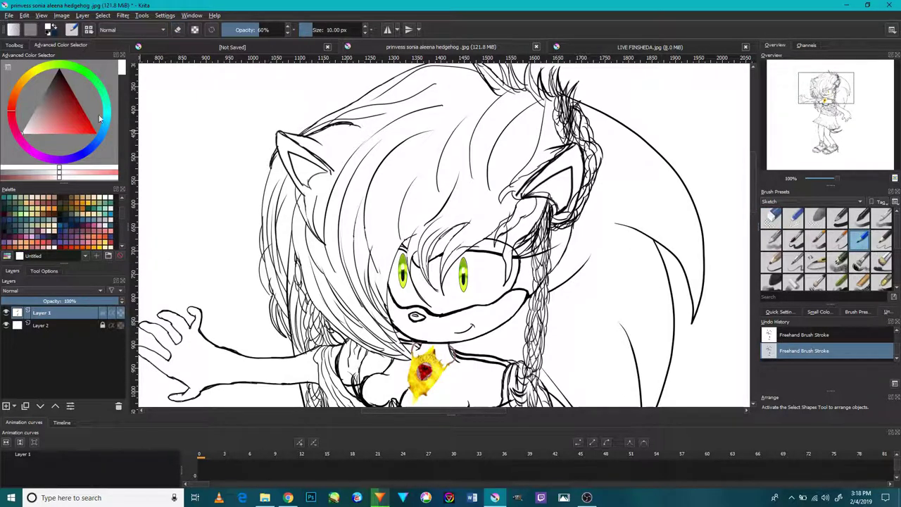
pyautogui.moveTo(68, 87); pyautogui.dragTo(59, 56)
# Step: Test the 10 px pencil brush at 60% opacity with strokes on the blank area beside the hair, and undo them
pyautogui.moveTo(193, 148); pyautogui.dragTo(198, 102)
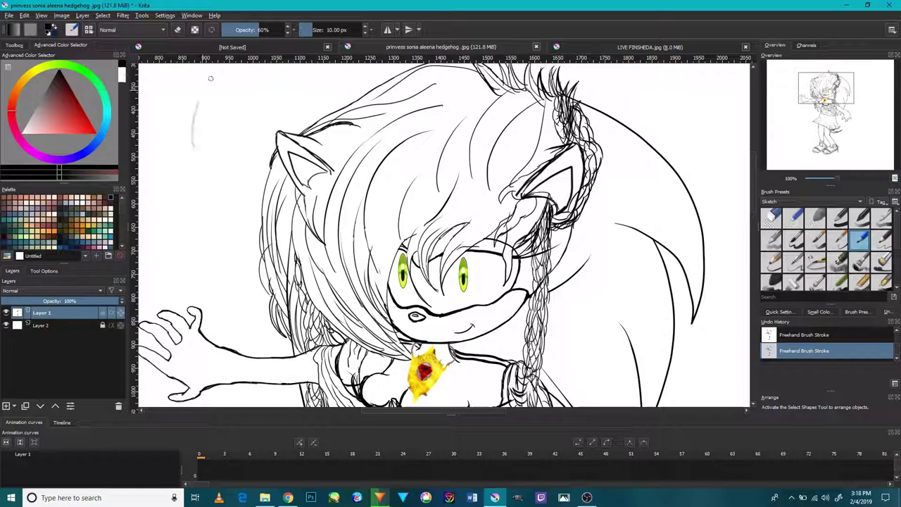
pyautogui.moveTo(209, 160); pyautogui.dragTo(223, 72)
pyautogui.moveTo(210, 187); pyautogui.dragTo(205, 97)
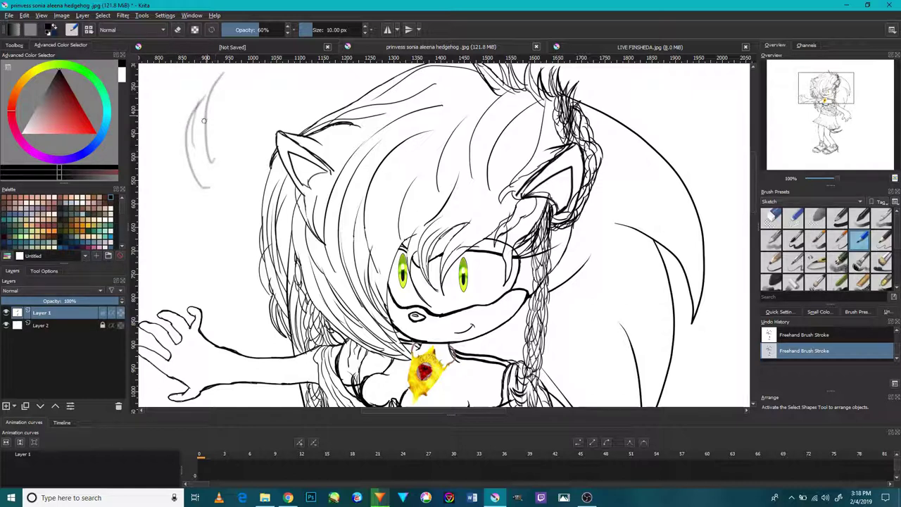
pyautogui.hotkey('ctrl', 'z')
pyautogui.hotkey('ctrl', 'z')
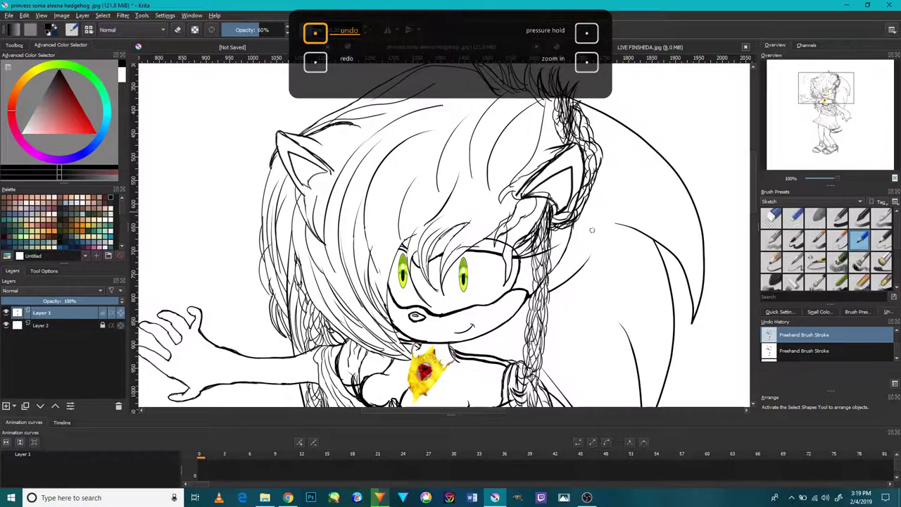
# Step: Try two other Sketch brush presets with strokes on the blank area beside the hair, and undo the strokes
pyautogui.click(884, 244)
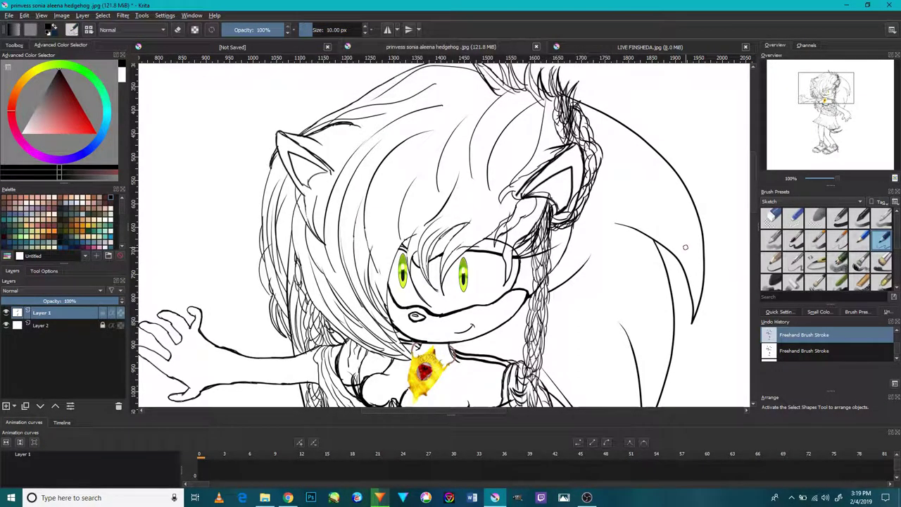
pyautogui.moveTo(200, 204); pyautogui.dragTo(207, 141)
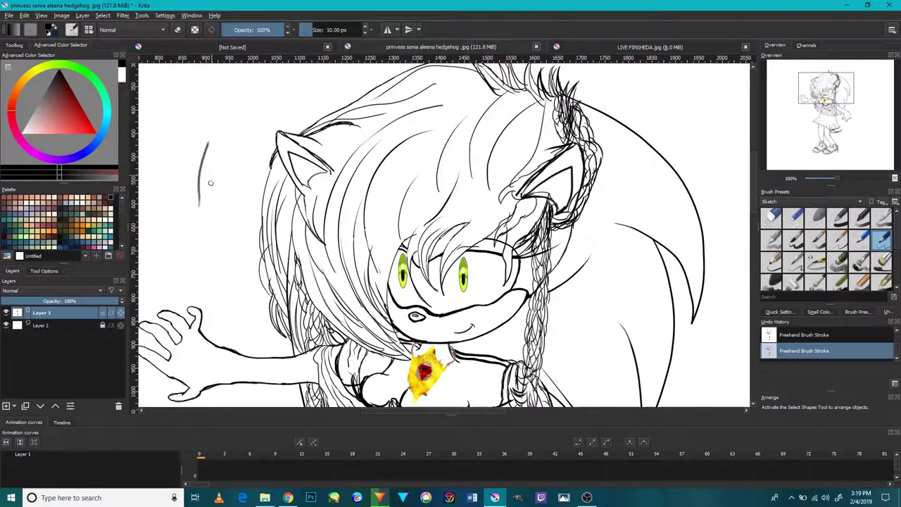
pyautogui.hotkey('ctrl', 'z')
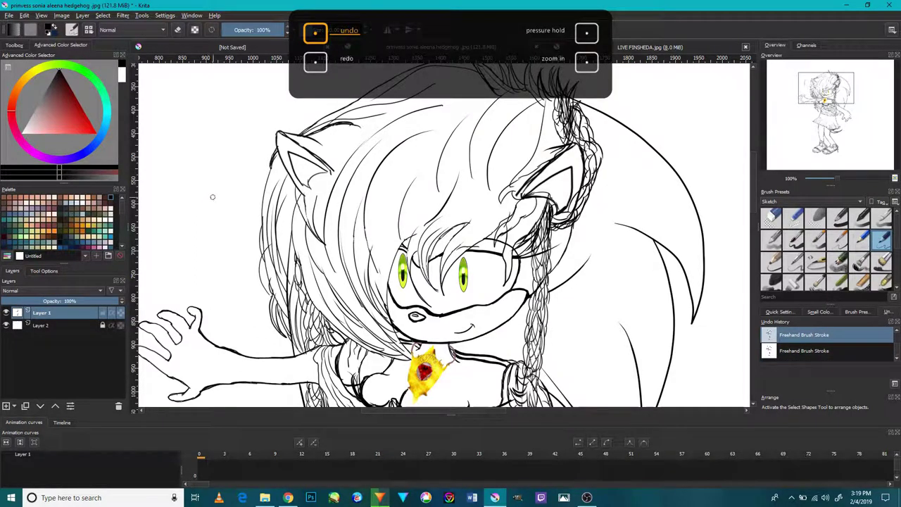
pyautogui.moveTo(202, 138); pyautogui.dragTo(213, 210)
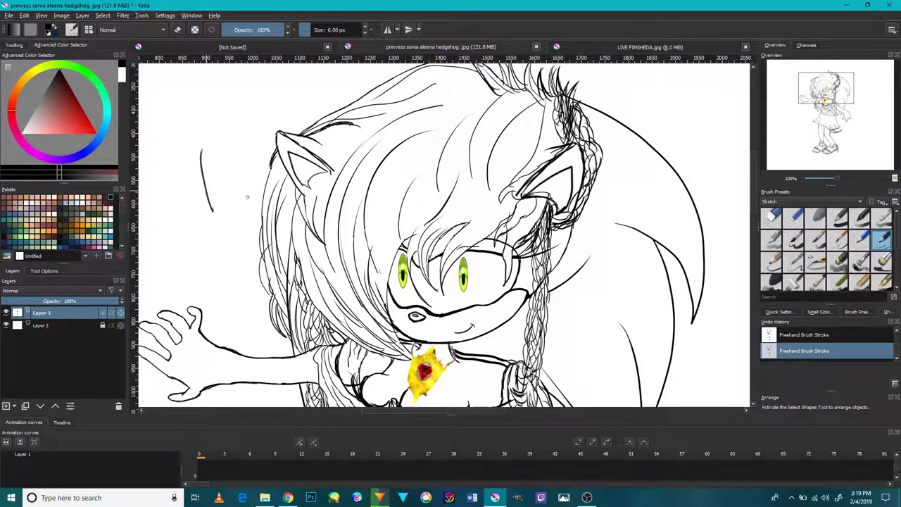
pyautogui.click(818, 267)
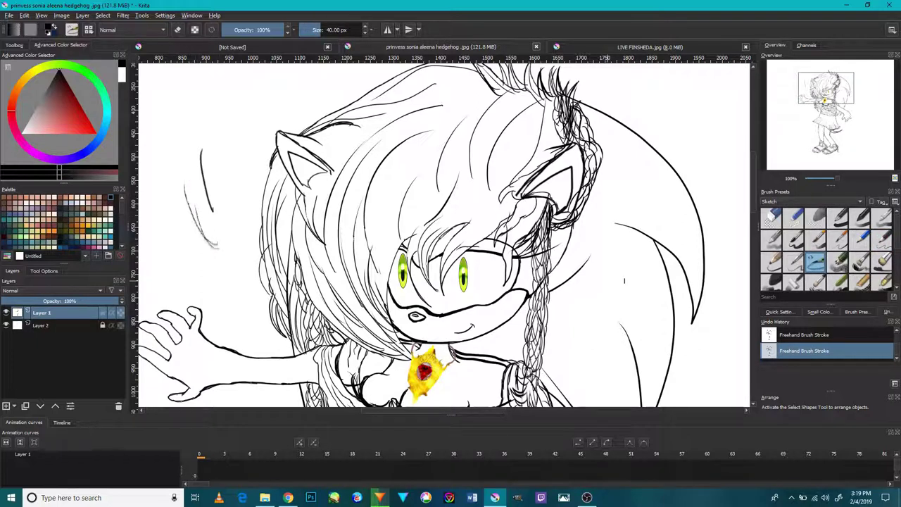
pyautogui.hotkey('ctrl', 'z')
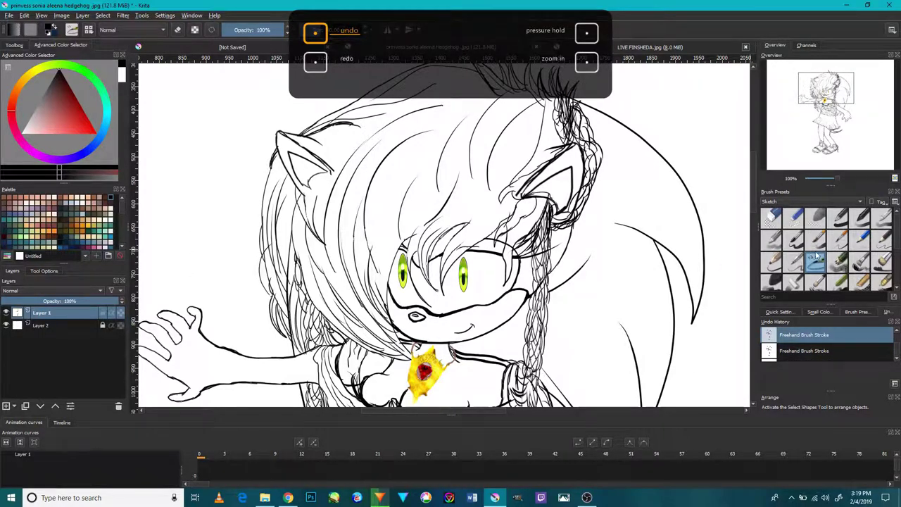
# Step: Look through the Sketch brush presets and switch to the Digital preset category
pyautogui.scroll(-1, 823, 252)
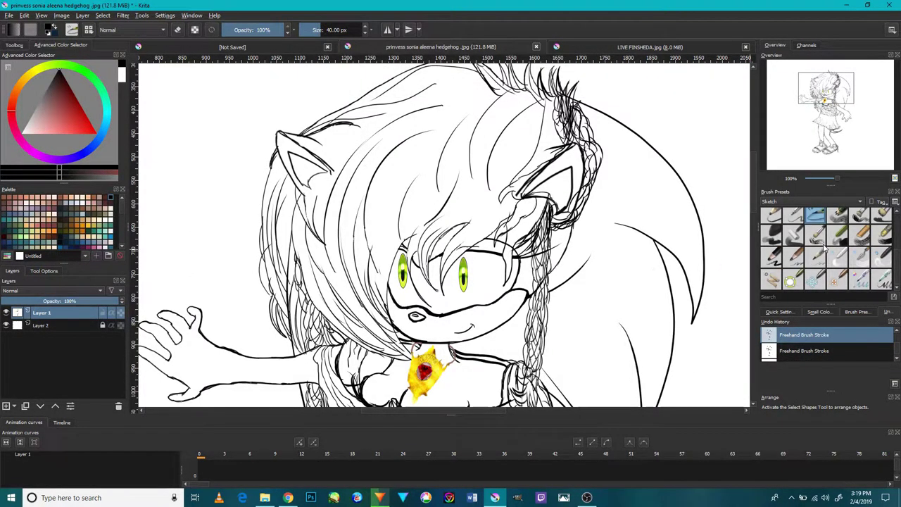
pyautogui.scroll(1, 823, 246)
pyautogui.click(806, 202)
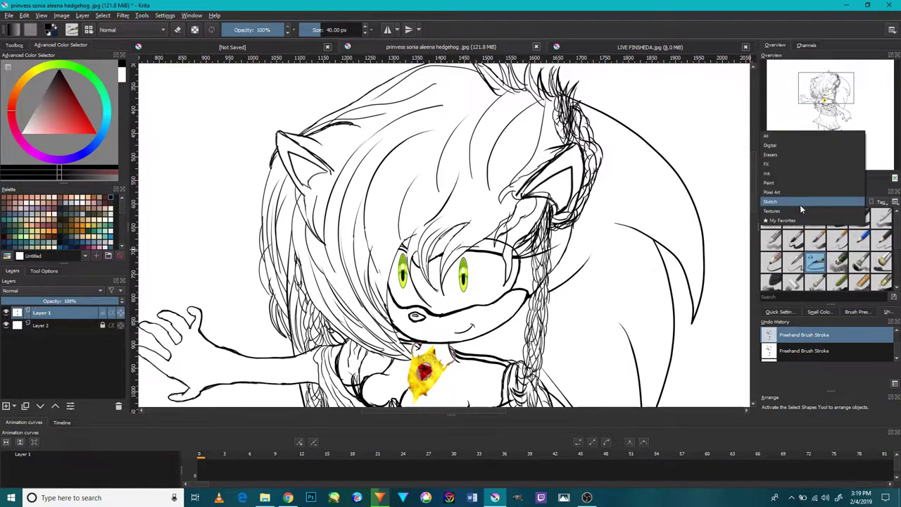
pyautogui.click(805, 154)
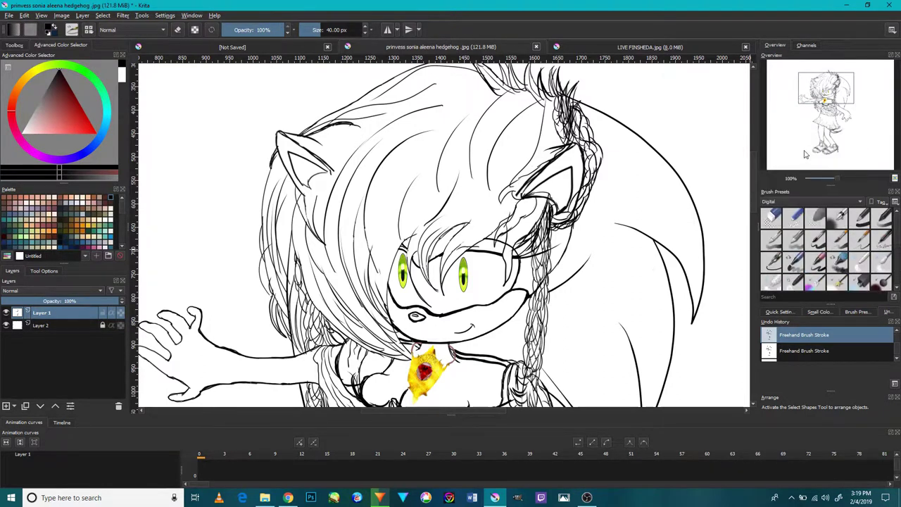
# Step: Test a solid Digital brush preset at 40 px and 9 px beside the hair, undoing each stroke
pyautogui.click(861, 222)
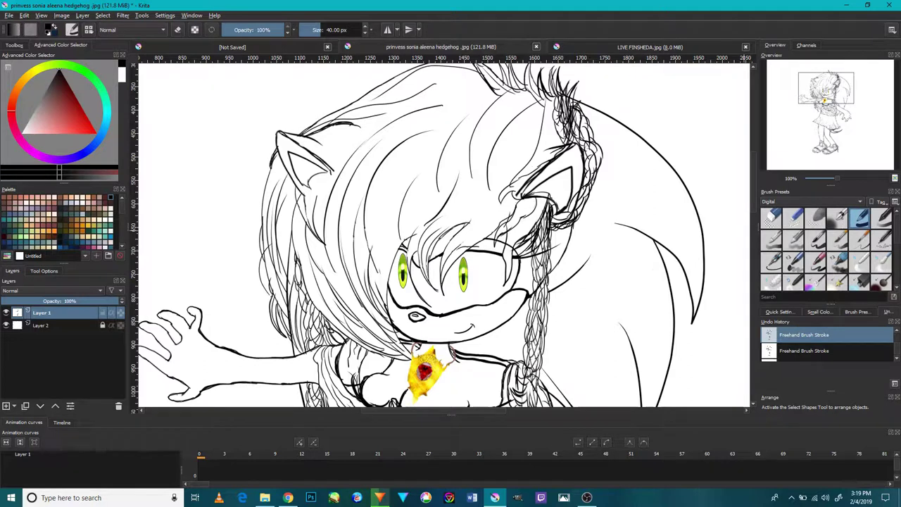
pyautogui.scroll(2, 211, 209)
pyautogui.moveTo(229, 230); pyautogui.dragTo(221, 175)
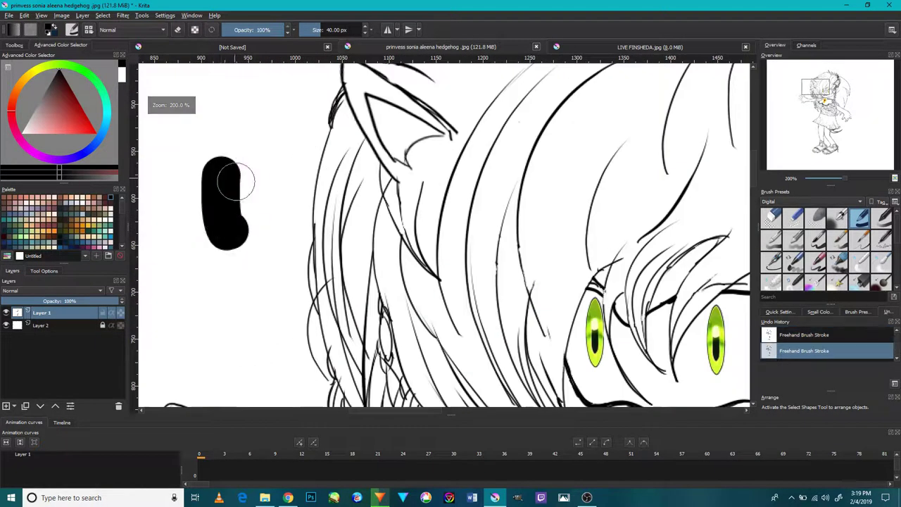
pyautogui.hotkey('ctrl', 'z')
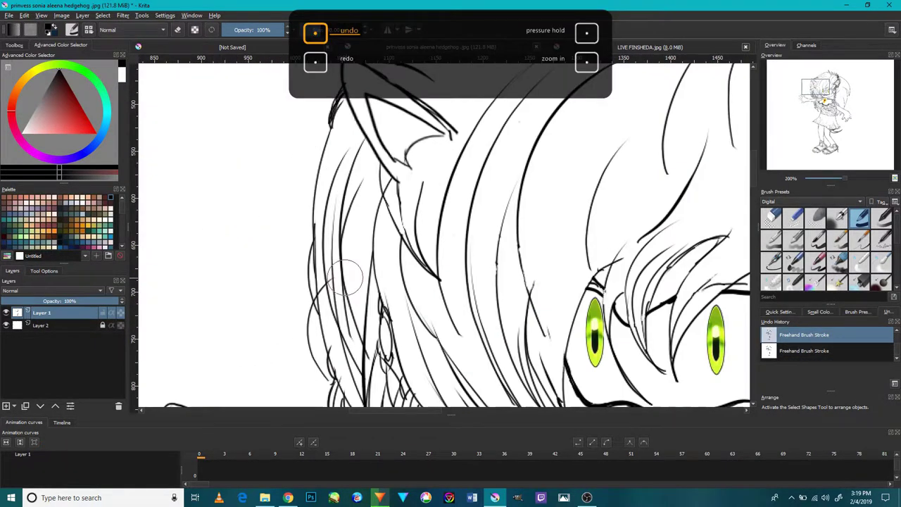
pyautogui.moveTo(225, 245); pyautogui.dragTo(215, 211)
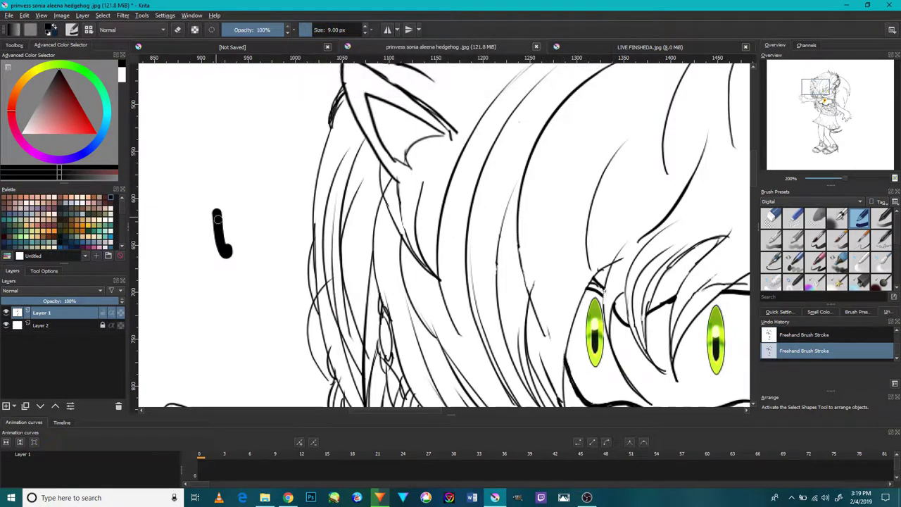
pyautogui.hotkey('ctrl', 'z')
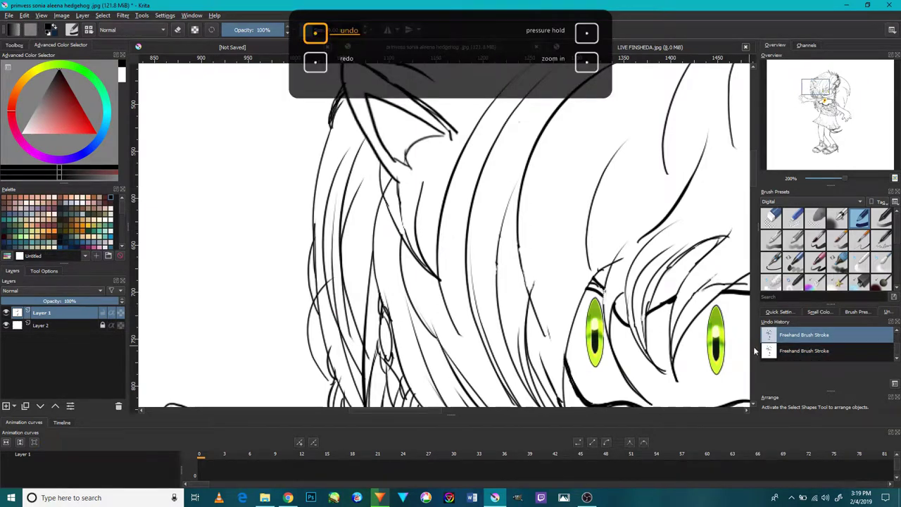
# Step: Choose the blue pen preset, test it at different sizes beside the hair, undo the strokes, and set its size to 3 px
pyautogui.click(771, 262)
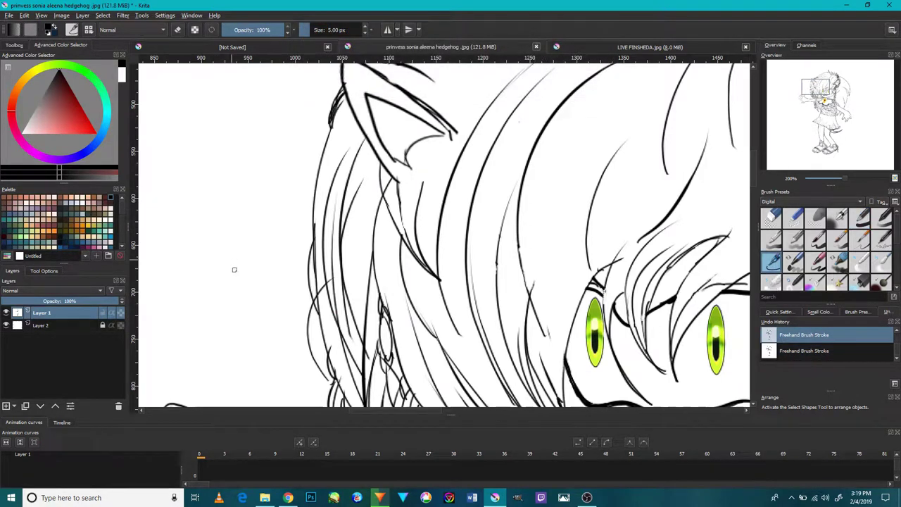
pyautogui.moveTo(243, 291); pyautogui.dragTo(233, 228)
pyautogui.hotkey('ctrl', 'z')
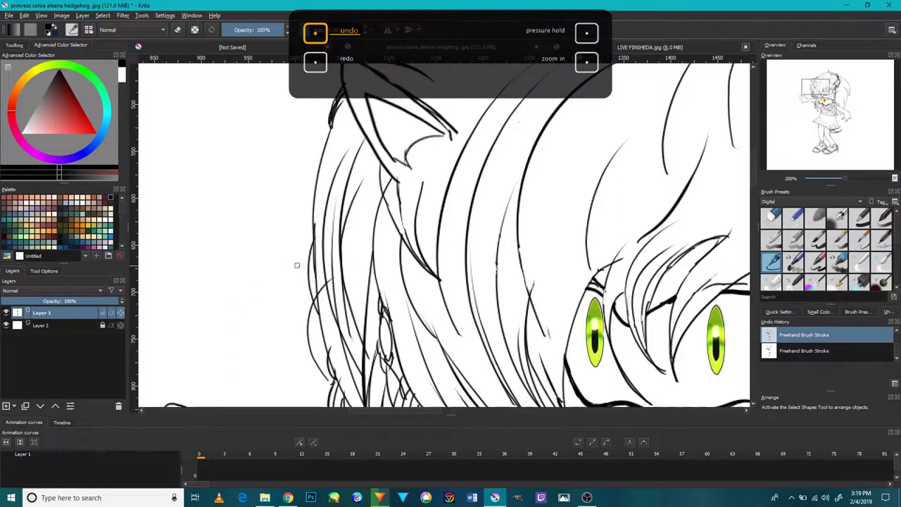
pyautogui.moveTo(259, 214); pyautogui.dragTo(270, 285)
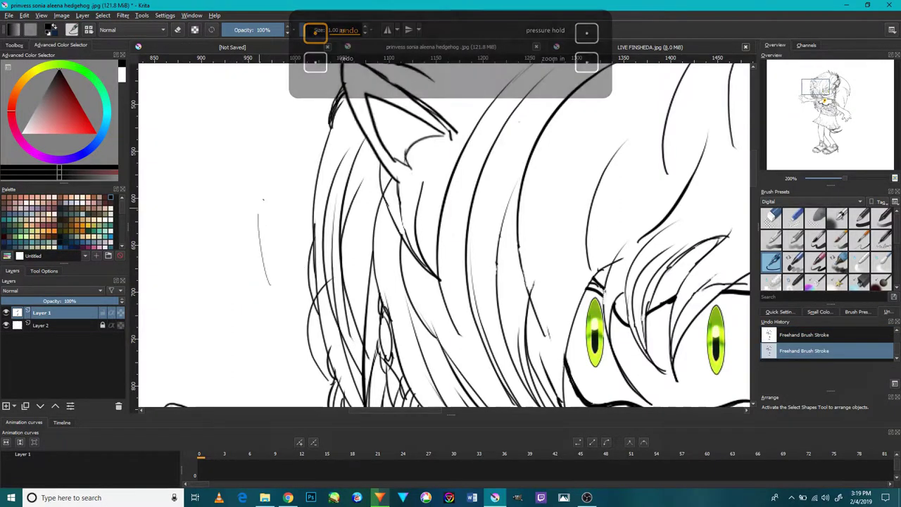
pyautogui.hotkey('ctrl', 'z')
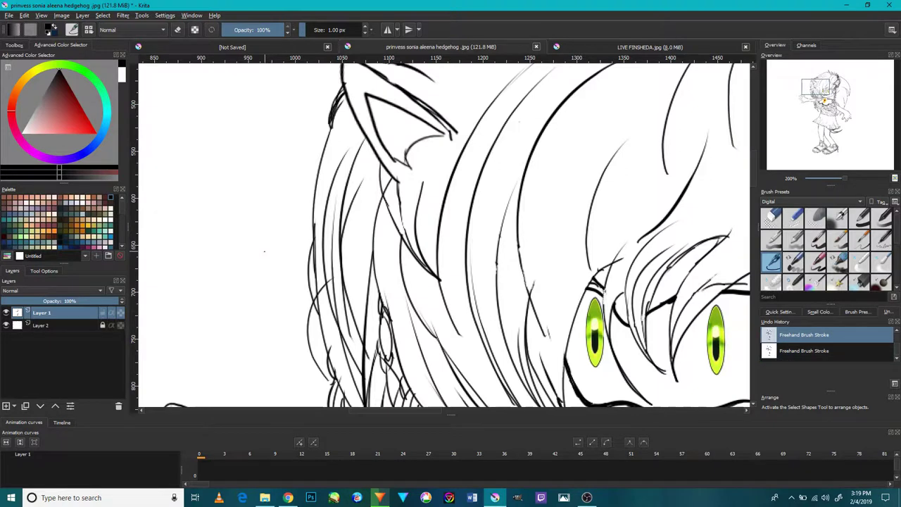
pyautogui.moveTo(245, 219); pyautogui.dragTo(257, 273)
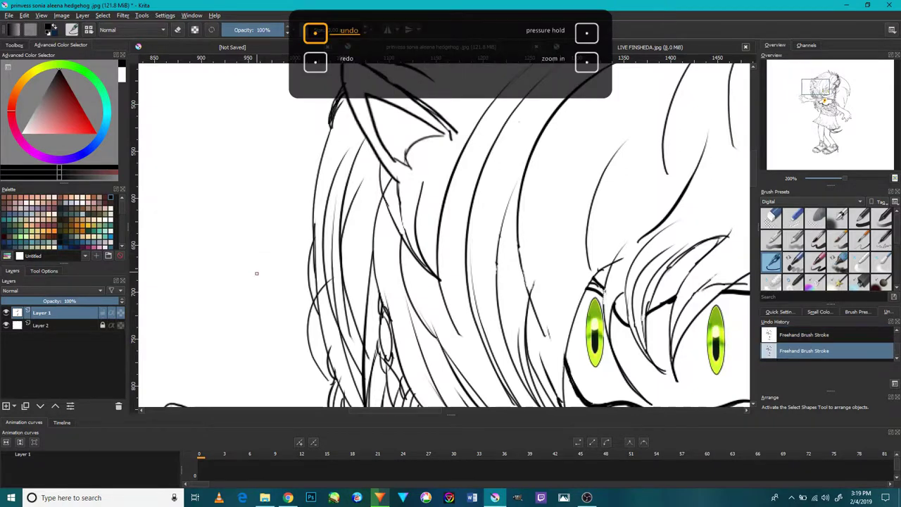
pyautogui.hotkey('ctrl', 'z')
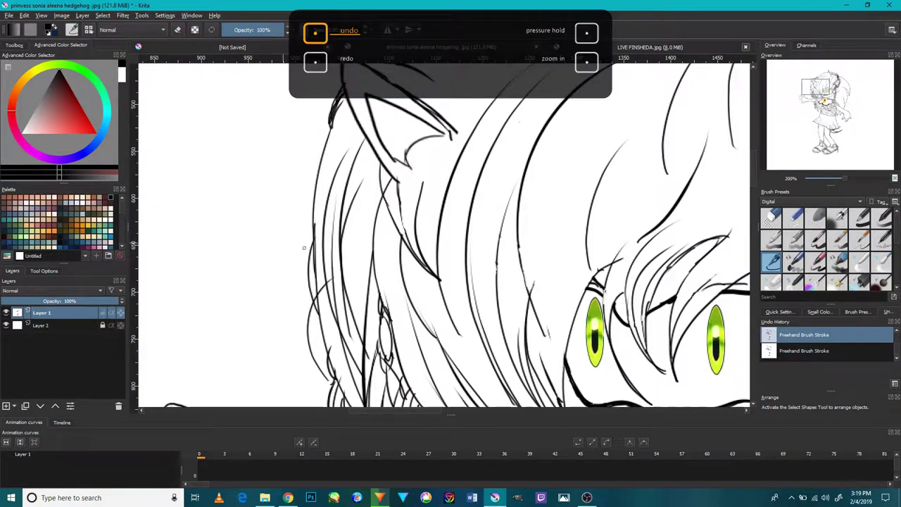
# Step: Redraw the broken hair strand beside the left-hand eye's inner corner with the 3 px black pen
pyautogui.moveTo(555, 271); pyautogui.dragTo(470, 219)
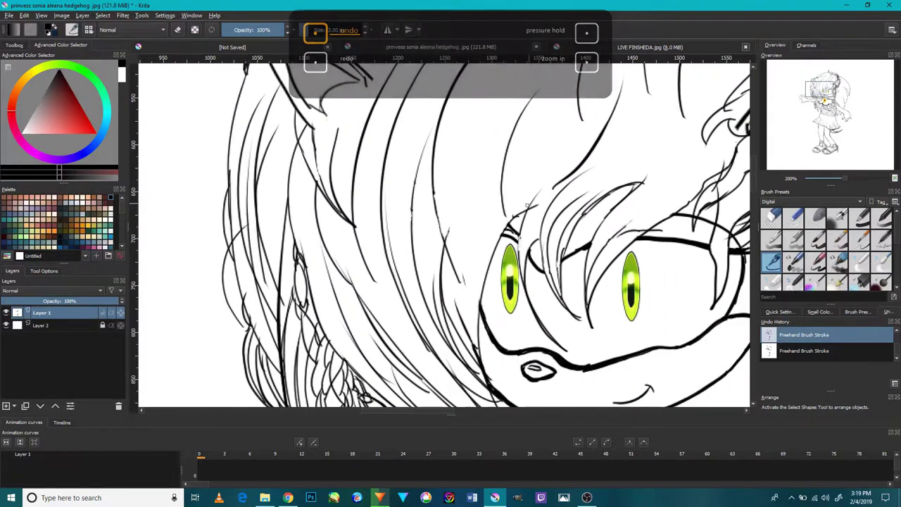
pyautogui.scroll(-4, 521, 245)
pyautogui.scroll(8, 522, 242)
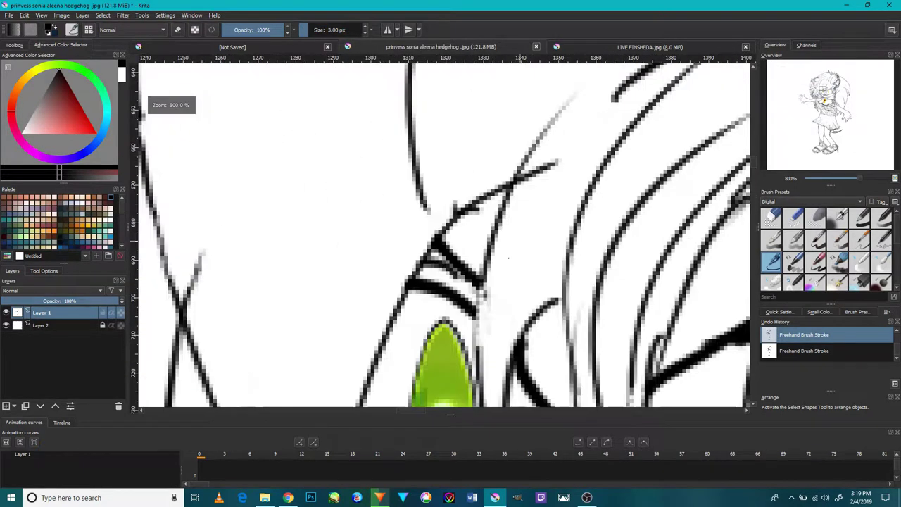
pyautogui.moveTo(486, 263)
pyautogui.mouseDown()
pyautogui.moveTo(486, 314)
pyautogui.moveTo(525, 223)
pyautogui.moveTo(526, 188)
pyautogui.mouseUp()
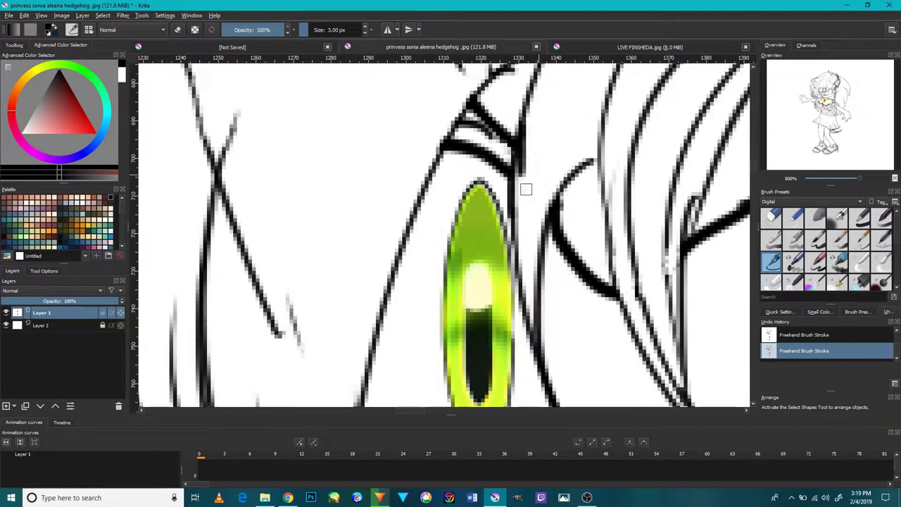
# Step: Strengthen the lower part of the hair strand running along the left-hand eye's inner edge with the 3 px black pen
pyautogui.moveTo(529, 329); pyautogui.dragTo(518, 174)
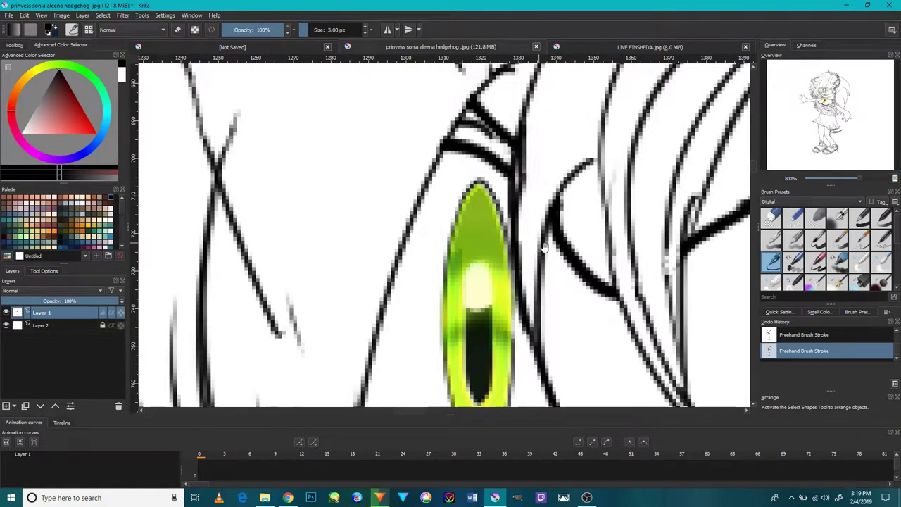
pyautogui.moveTo(549, 284); pyautogui.dragTo(546, 243)
pyautogui.moveTo(538, 287)
pyautogui.mouseDown()
pyautogui.moveTo(547, 188)
pyautogui.moveTo(592, 121)
pyautogui.mouseUp()
pyautogui.moveTo(584, 269); pyautogui.dragTo(565, 187)
pyautogui.scroll(-3, 558, 272)
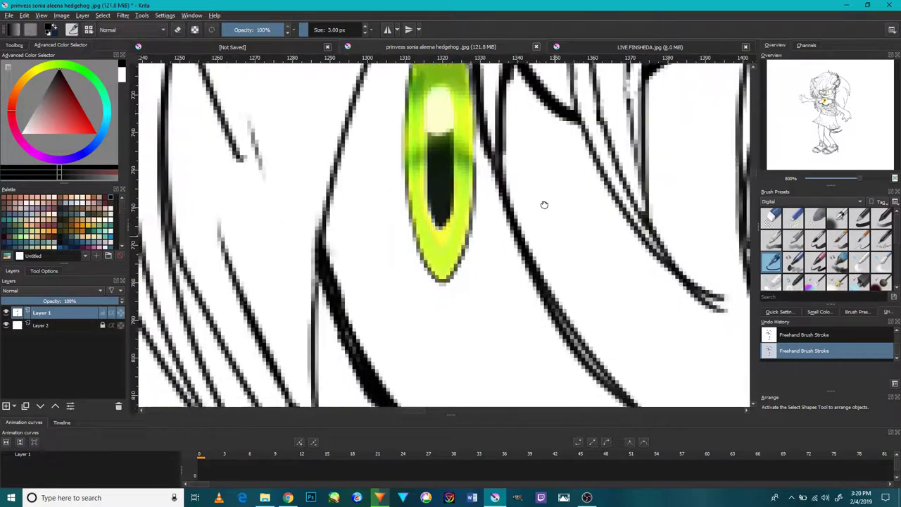
# Step: Thicken the outer edge of the large fringe lock between the eyes, carrying the black line up past its pointed tip
pyautogui.keyDown('ctrl'); pyautogui.scroll(-1, 615, 288); pyautogui.keyUp('ctrl')
pyautogui.keyDown('ctrl'); pyautogui.scroll(-5, 612, 272); pyautogui.keyUp('ctrl')
pyautogui.keyDown('ctrl'); pyautogui.scroll(5, 575, 195); pyautogui.keyUp('ctrl')
pyautogui.keyDown('ctrl'); pyautogui.scroll(2, 575, 195); pyautogui.keyUp('ctrl')
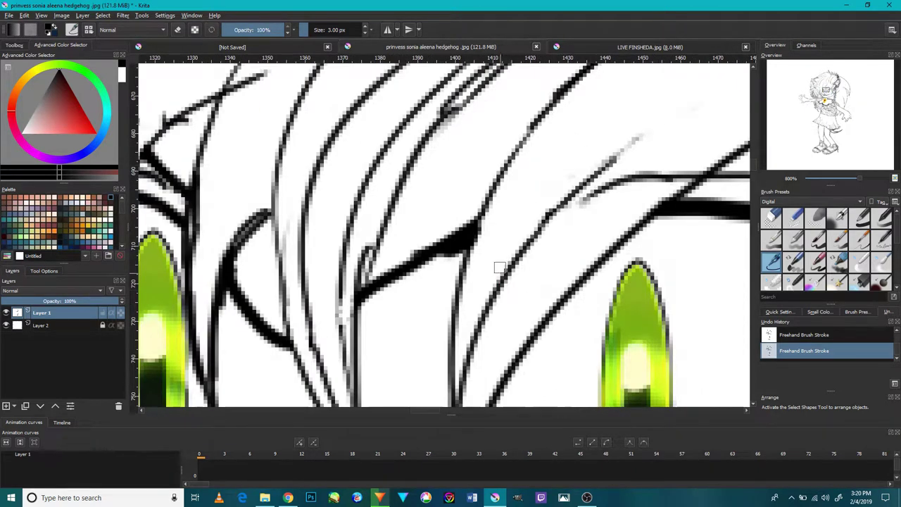
pyautogui.moveTo(473, 239); pyautogui.dragTo(515, 168)
pyautogui.moveTo(537, 136); pyautogui.dragTo(526, 225)
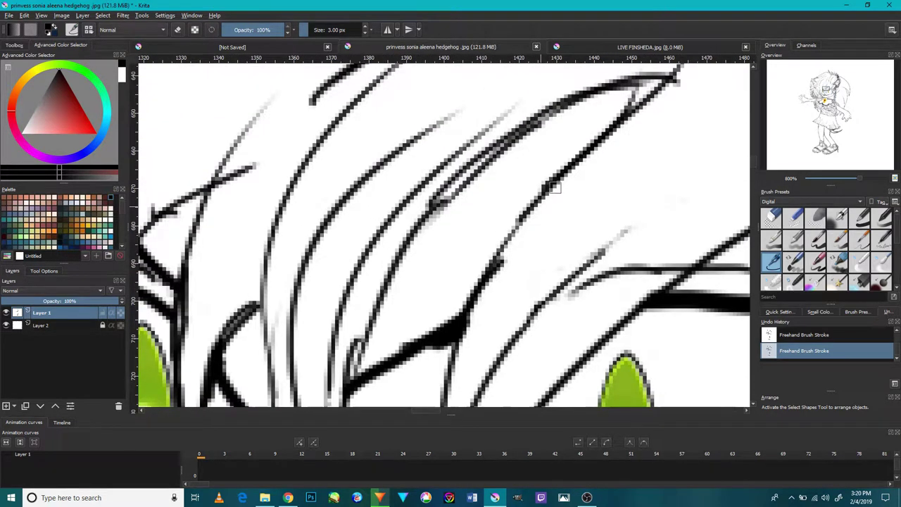
pyautogui.moveTo(590, 165); pyautogui.dragTo(535, 235)
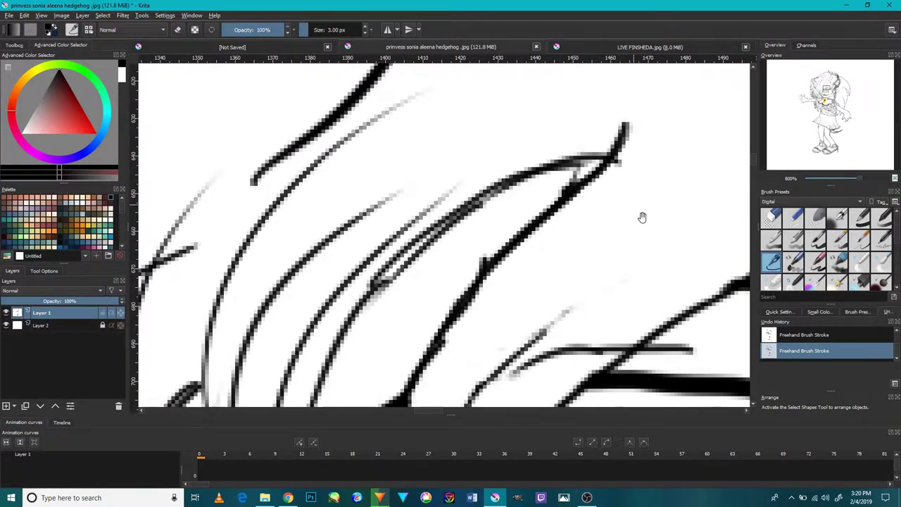
pyautogui.moveTo(593, 288); pyautogui.dragTo(612, 167)
pyautogui.moveTo(657, 240); pyautogui.dragTo(553, 189)
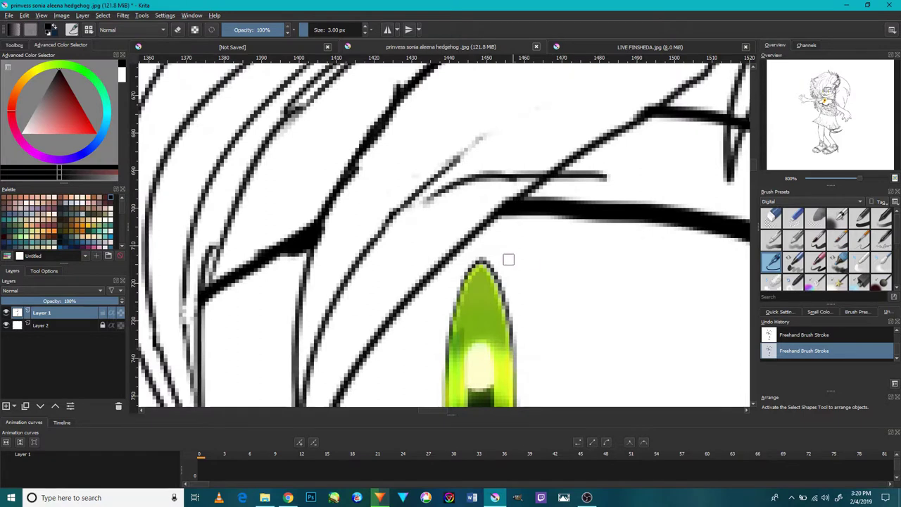
# Step: Erase the thin eyelid line that crosses the hair strand above the right-hand eye, using the 3 px brush in eraser mode
pyautogui.scroll(-3, 524, 248)
pyautogui.press('-')
pyautogui.press('-')
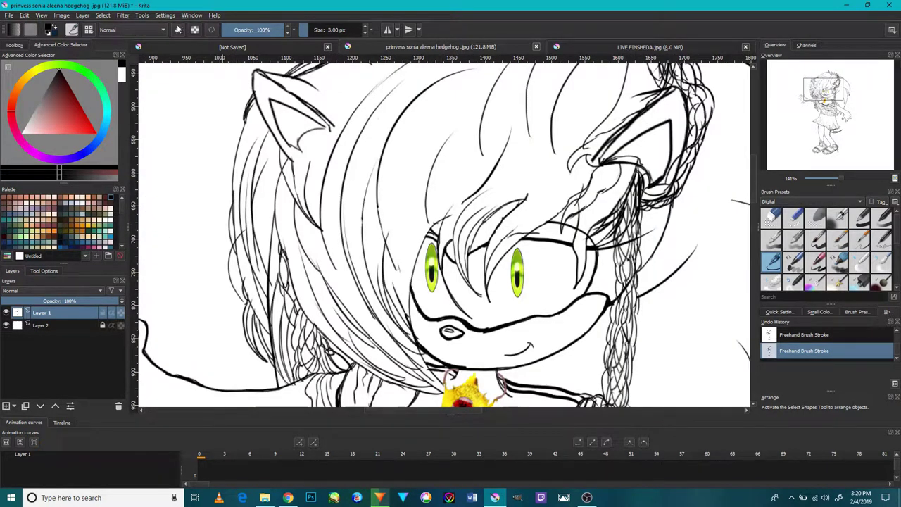
pyautogui.press('+')
pyautogui.press('+')
pyautogui.press('+')
pyautogui.press('+')
pyautogui.press('+')
pyautogui.press('+')
pyautogui.moveTo(565, 230); pyautogui.dragTo(473, 233)
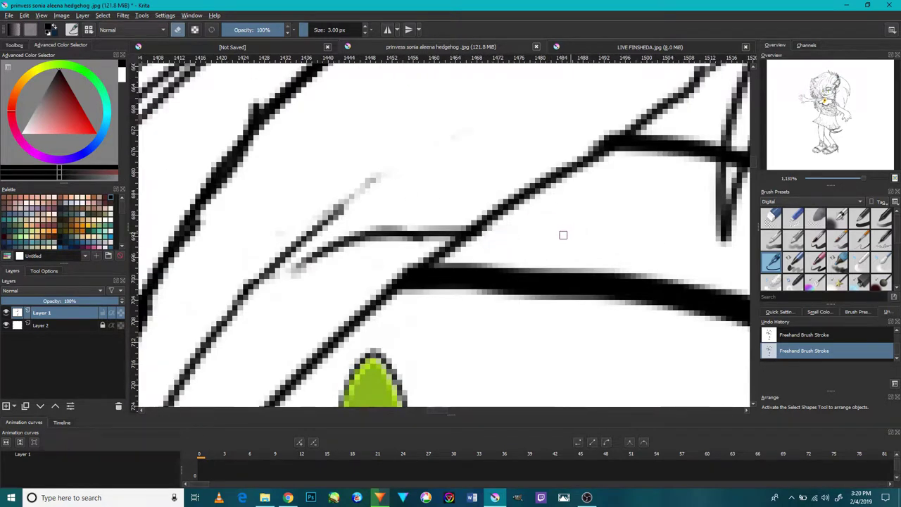
pyautogui.scroll(-6, 532, 243)
pyautogui.scroll(6, 517, 243)
pyautogui.moveTo(520, 267); pyautogui.dragTo(502, 281)
pyautogui.moveTo(559, 247)
pyautogui.mouseDown()
pyautogui.moveTo(509, 260)
pyautogui.moveTo(402, 316)
pyautogui.moveTo(508, 244)
pyautogui.moveTo(553, 258)
pyautogui.moveTo(554, 278)
pyautogui.mouseUp()
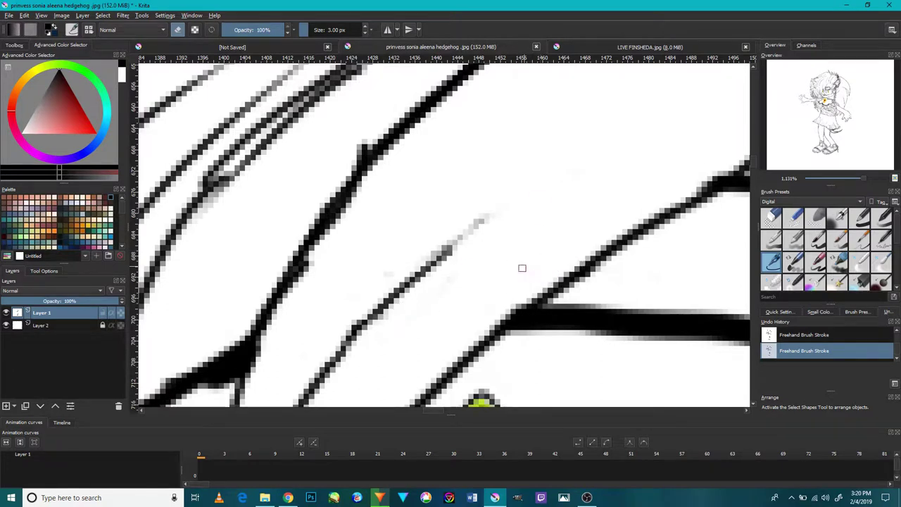
# Step: Erase the faint tapering end of the loose strand above the right-hand eye
pyautogui.scroll(-5, 524, 271)
pyautogui.scroll(2, 463, 265)
pyautogui.scroll(5, 463, 265)
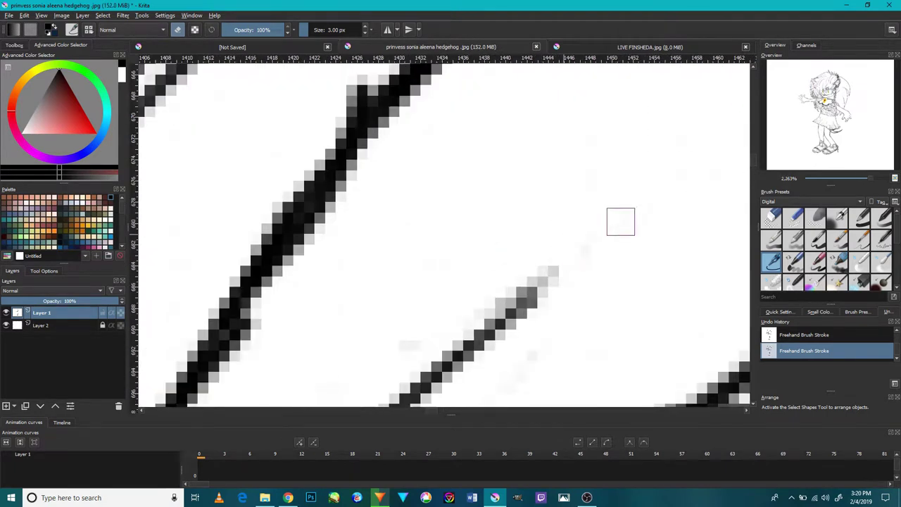
pyautogui.scroll(-5, 624, 243)
pyautogui.scroll(1, 467, 303)
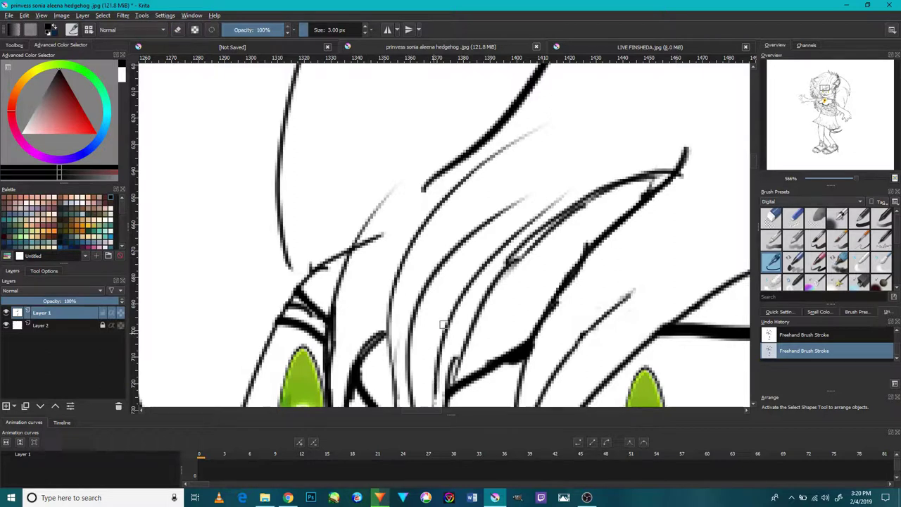
# Step: Extend the thick fringe strand down to meet the line above the left-hand eye with the 3 px black pen
pyautogui.moveTo(438, 266)
pyautogui.mouseDown()
pyautogui.moveTo(459, 227)
pyautogui.moveTo(429, 267)
pyautogui.mouseUp()
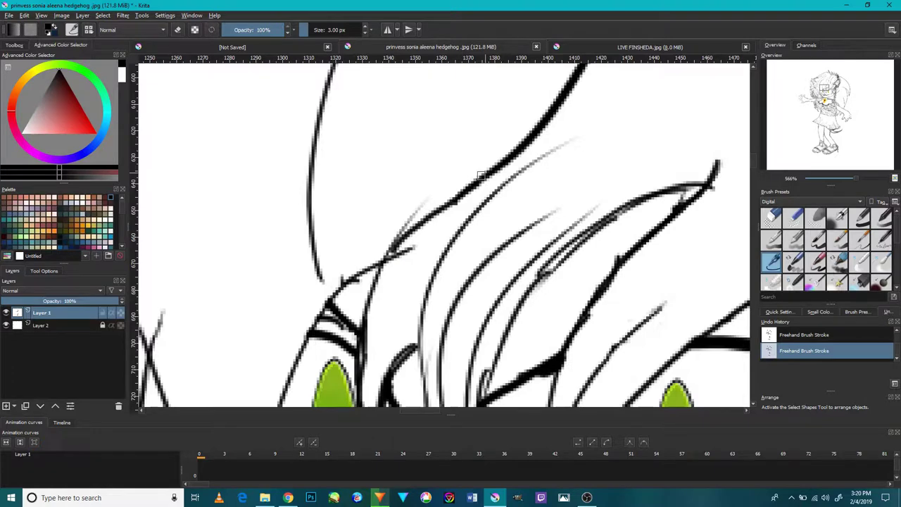
pyautogui.scroll(4, 461, 234)
pyautogui.scroll(-11, 457, 234)
pyautogui.scroll(9, 492, 251)
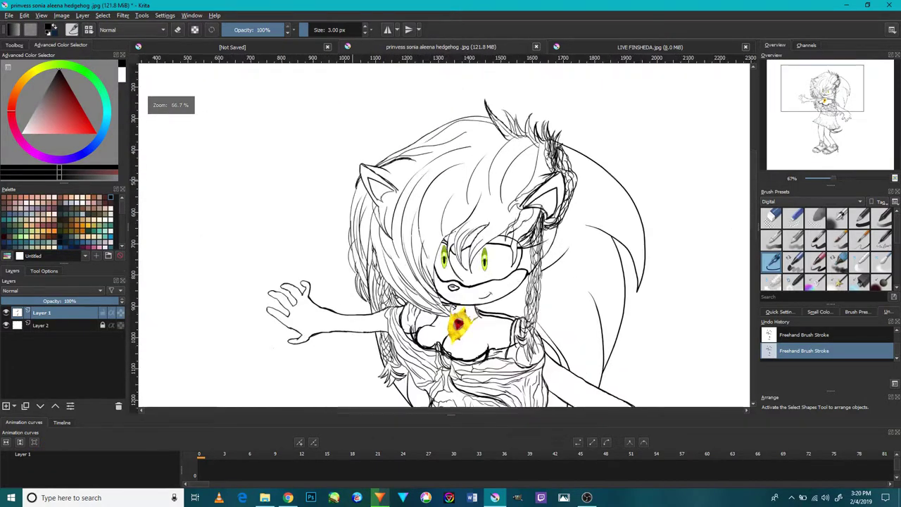
pyautogui.scroll(-11, 492, 251)
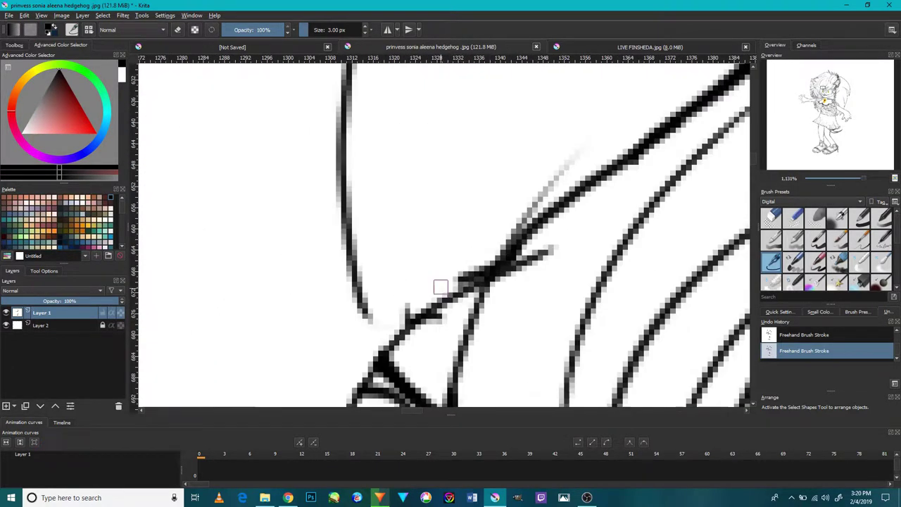
pyautogui.scroll(10, 433, 292)
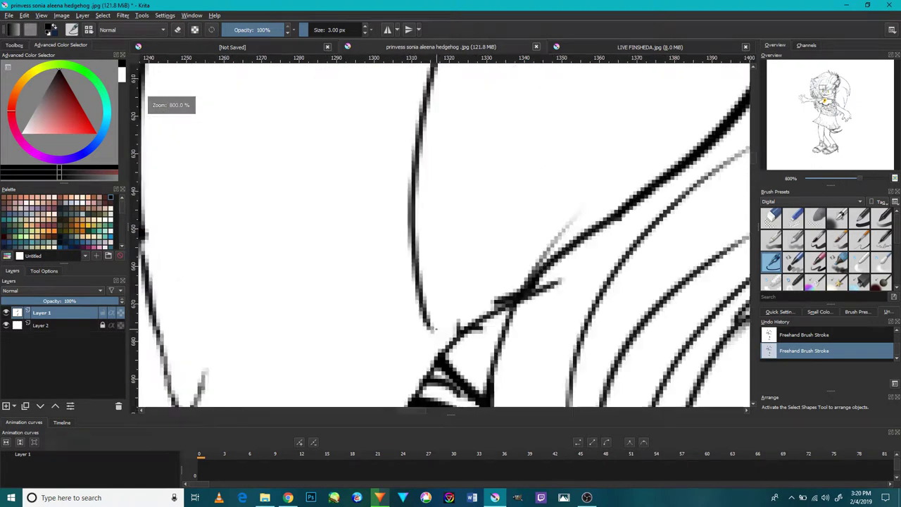
# Step: Examine the side hair, both arms and the dress for broken or overlapping lines
pyautogui.scroll(-5, 434, 293)
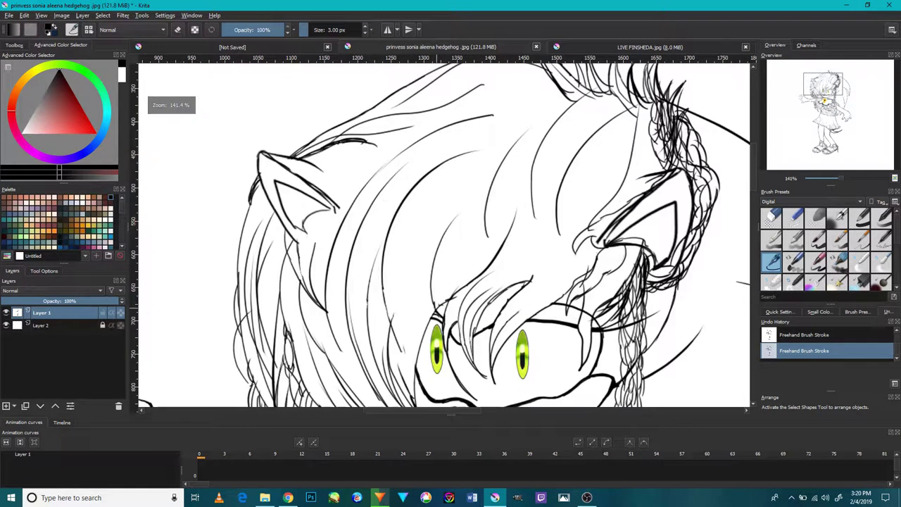
pyautogui.moveTo(415, 287); pyautogui.dragTo(592, 249)
pyautogui.scroll(5, 450, 213)
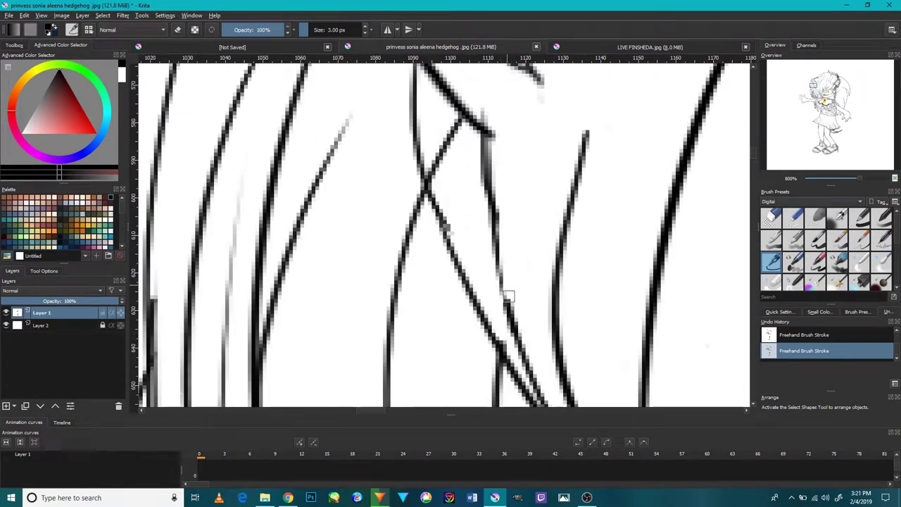
pyautogui.scroll(-5, 496, 224)
pyautogui.scroll(-1, 516, 246)
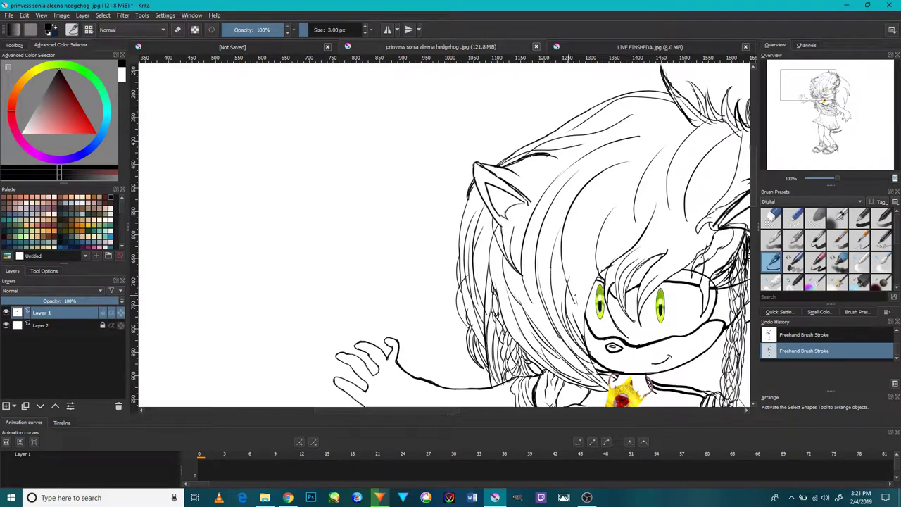
pyautogui.moveTo(576, 293)
pyautogui.mouseDown()
pyautogui.moveTo(524, 195)
pyautogui.moveTo(565, 287)
pyautogui.moveTo(557, 201)
pyautogui.mouseUp()
pyautogui.moveTo(555, 272); pyautogui.dragTo(557, 201)
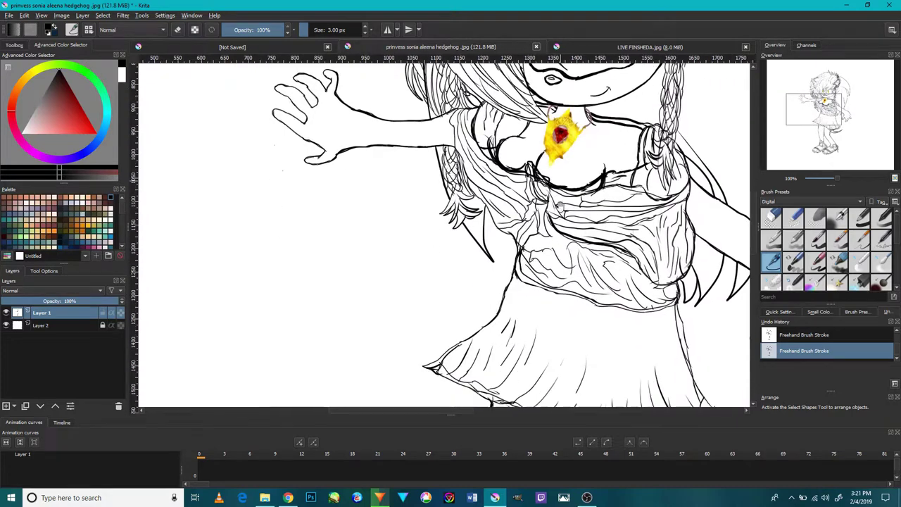
pyautogui.moveTo(640, 212)
pyautogui.mouseDown()
pyautogui.moveTo(535, 197)
pyautogui.moveTo(553, 199)
pyautogui.moveTo(549, 209)
pyautogui.mouseUp()
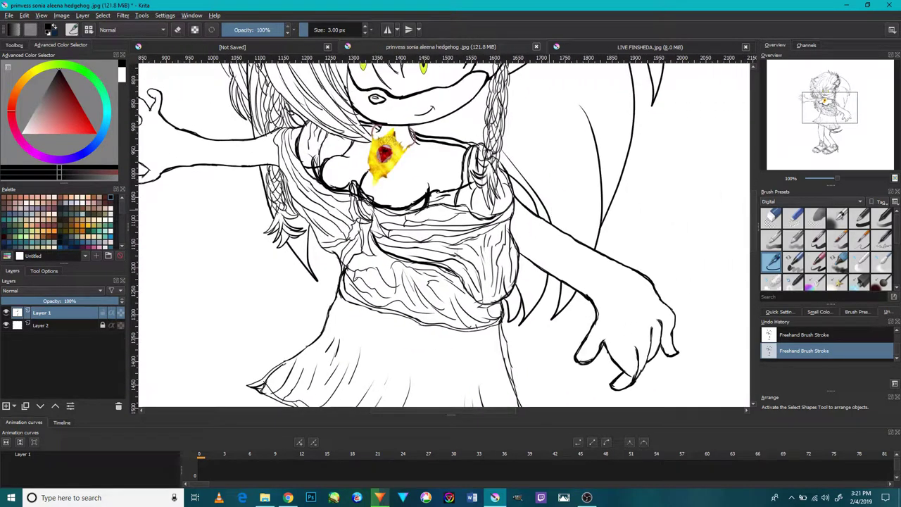
pyautogui.scroll(-2, 482, 259)
# Step: Examine the line junctions around the knotted fold at the dress's waist up close
pyautogui.scroll(6, 495, 284)
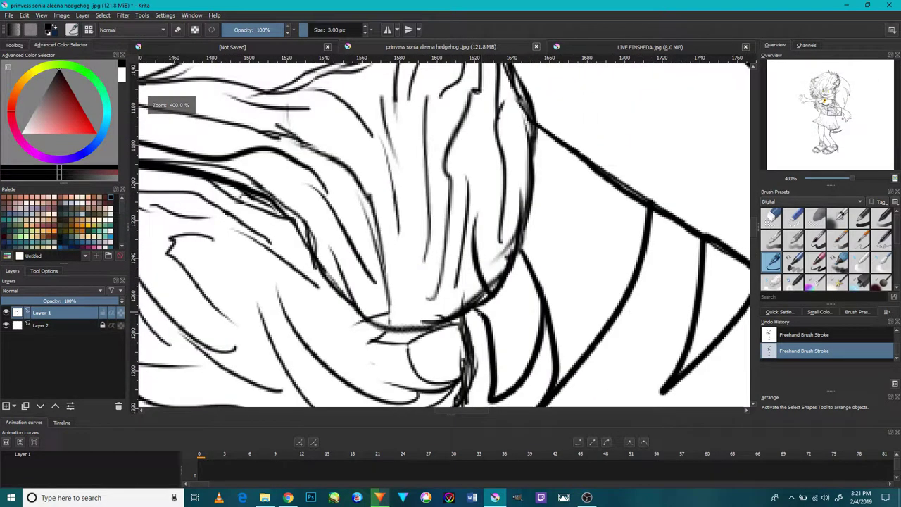
pyautogui.scroll(1, 404, 329)
pyautogui.press('+')
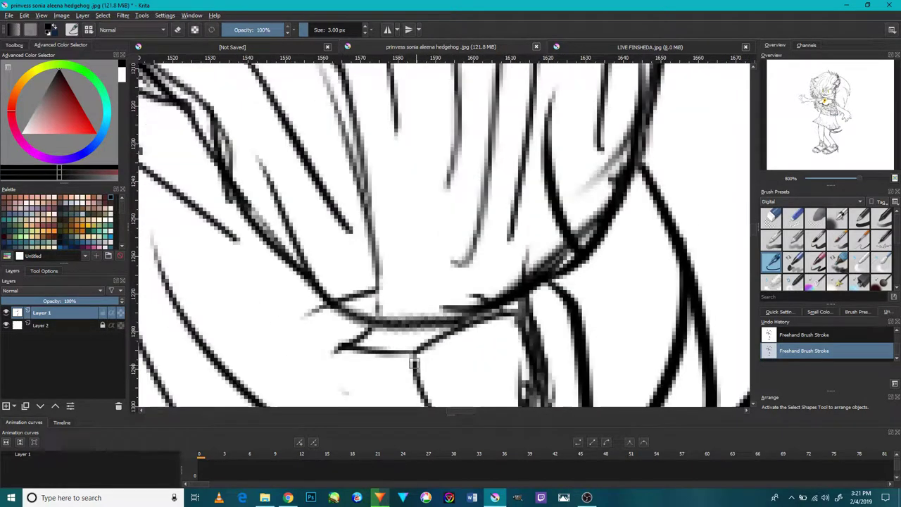
pyautogui.press('-')
pyautogui.press('-')
pyautogui.press('-')
pyautogui.press('-')
pyautogui.press('-')
pyautogui.press('-')
pyautogui.press('-')
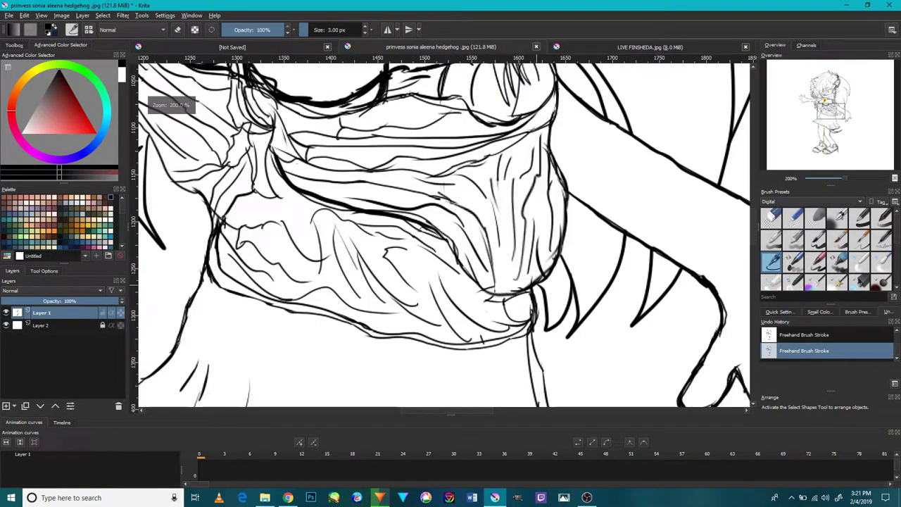
pyautogui.press('+')
pyautogui.press('+')
pyautogui.press('+')
pyautogui.press('+')
pyautogui.press('+')
pyautogui.press('+')
pyautogui.press('+')
pyautogui.press('+')
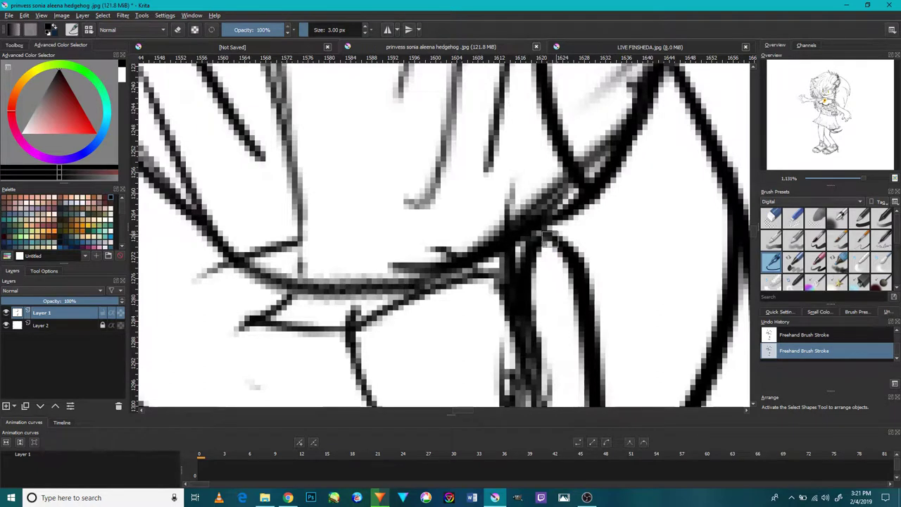
pyautogui.press('-')
pyautogui.press('-')
pyautogui.press('-')
pyautogui.press('-')
pyautogui.press('-')
pyautogui.press('-')
pyautogui.press('-')
pyautogui.press('-')
pyautogui.press('-')
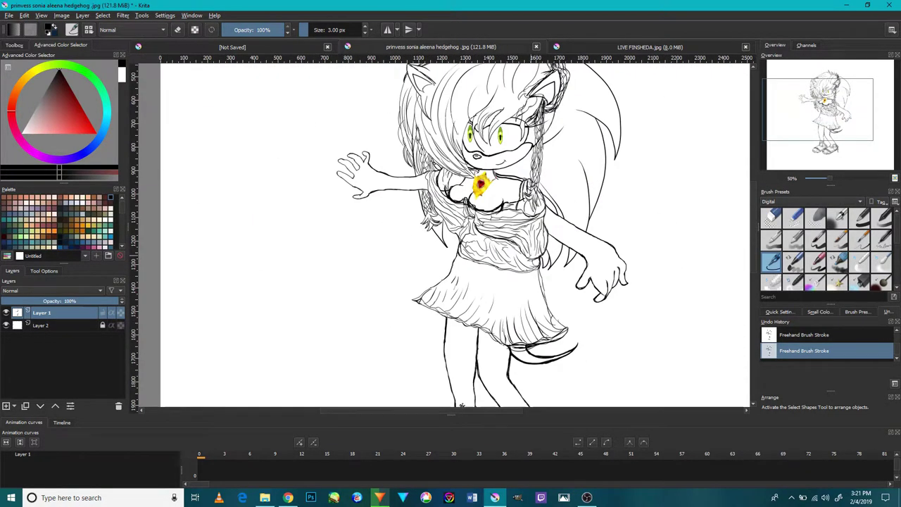
# Step: Erase the stray sketch lines around the tip and inside the tall spike of the head tuft
pyautogui.moveTo(546, 116); pyautogui.dragTo(536, 288)
pyautogui.scroll(-3, 515, 183)
pyautogui.scroll(10, 516, 183)
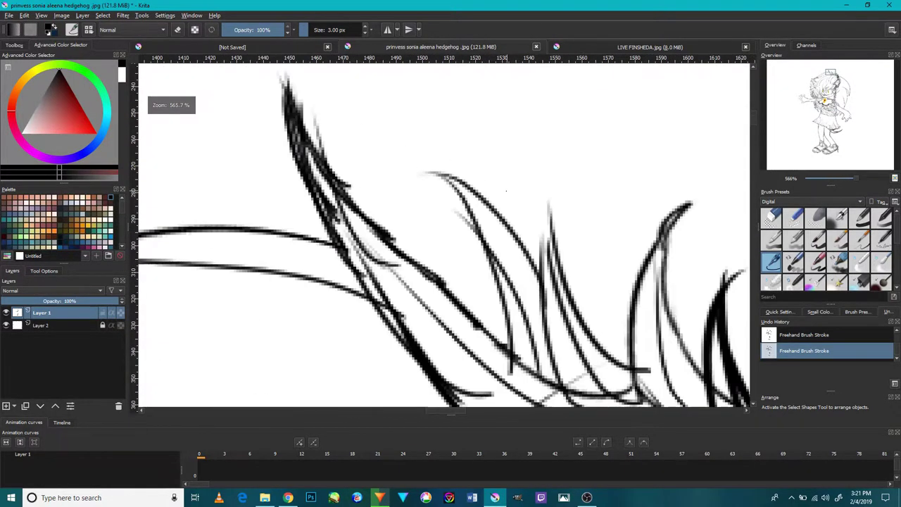
pyautogui.click(177, 29)
pyautogui.moveTo(320, 115)
pyautogui.mouseDown()
pyautogui.moveTo(313, 123)
pyautogui.moveTo(324, 143)
pyautogui.mouseUp()
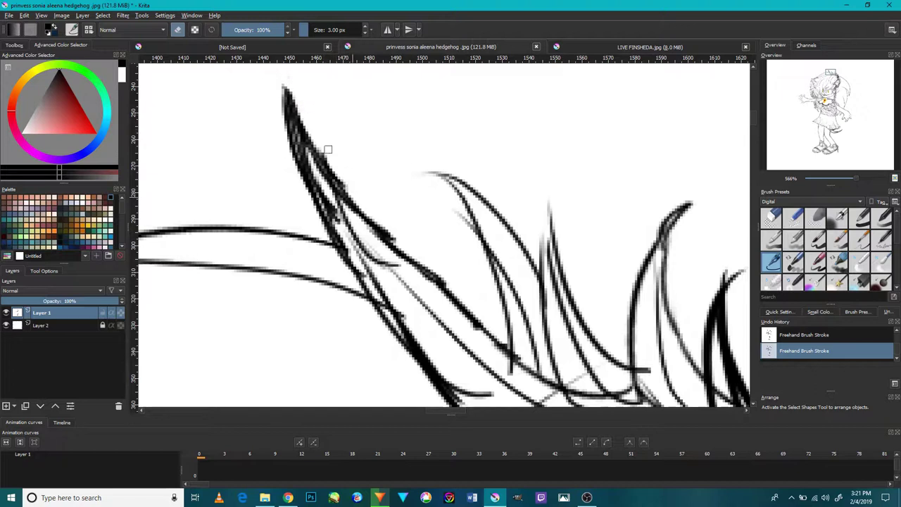
pyautogui.moveTo(344, 179); pyautogui.dragTo(350, 193)
pyautogui.moveTo(386, 253)
pyautogui.mouseDown()
pyautogui.moveTo(373, 257)
pyautogui.moveTo(381, 264)
pyautogui.moveTo(368, 252)
pyautogui.mouseUp()
pyautogui.moveTo(338, 204)
pyautogui.mouseDown()
pyautogui.moveTo(329, 205)
pyautogui.moveTo(391, 313)
pyautogui.mouseUp()
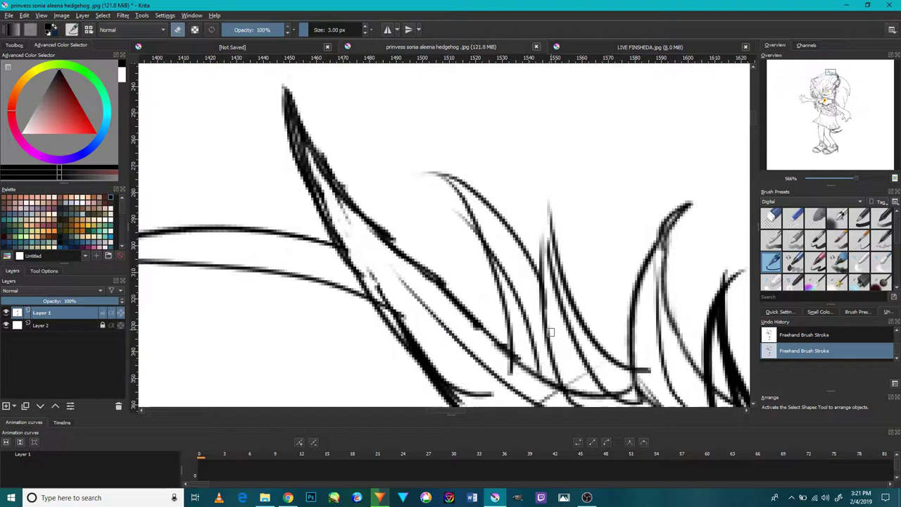
# Step: Erase the upper end of the hair strand where it runs across the base of the head tuft
pyautogui.moveTo(550, 280); pyautogui.dragTo(528, 238)
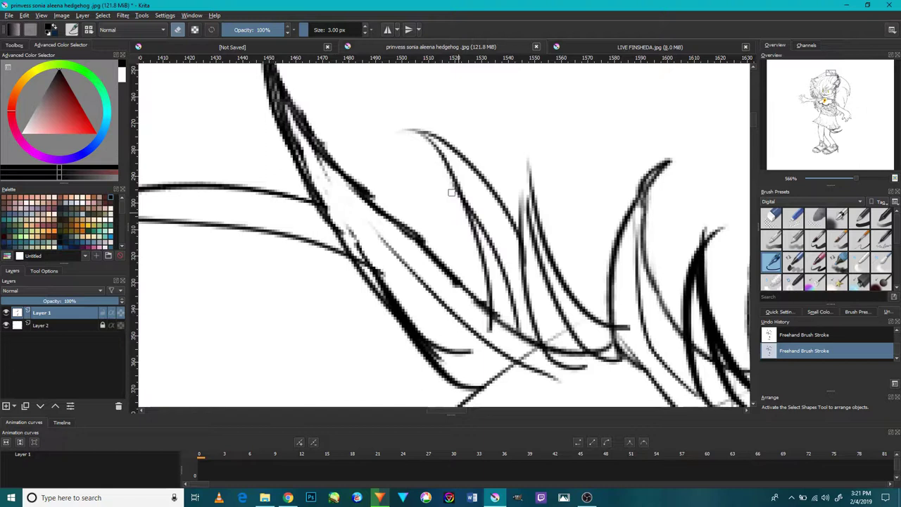
pyautogui.moveTo(529, 257); pyautogui.dragTo(519, 173)
pyautogui.moveTo(515, 280); pyautogui.dragTo(560, 98)
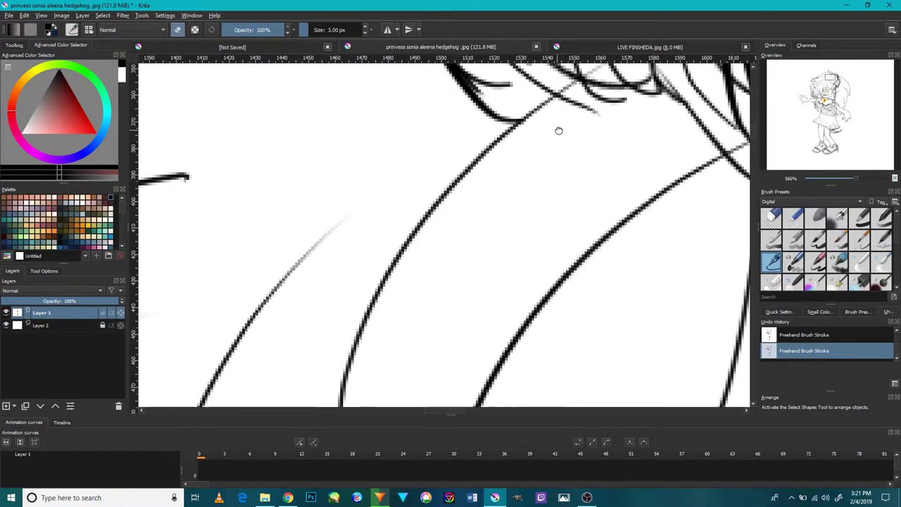
pyautogui.moveTo(558, 129); pyautogui.dragTo(559, 213)
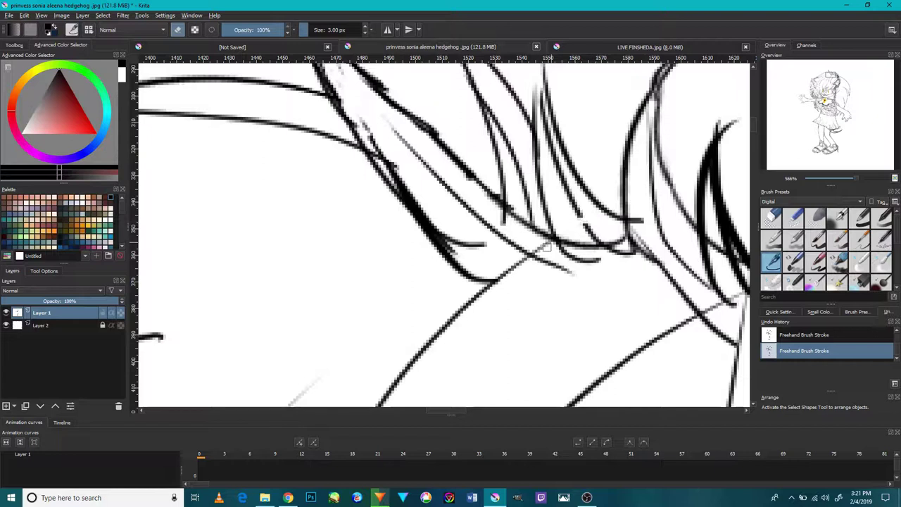
pyautogui.moveTo(520, 264); pyautogui.dragTo(485, 286)
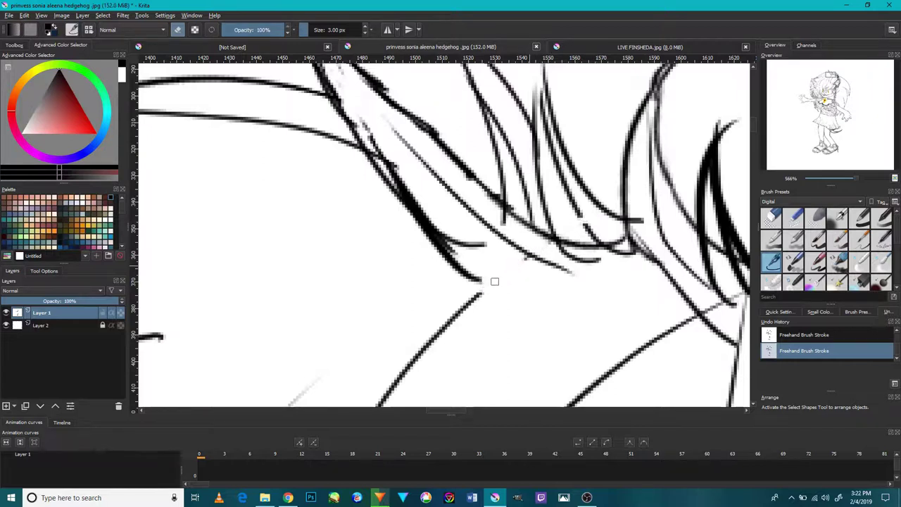
pyautogui.moveTo(407, 166); pyautogui.dragTo(435, 232)
pyautogui.moveTo(547, 324); pyautogui.dragTo(500, 207)
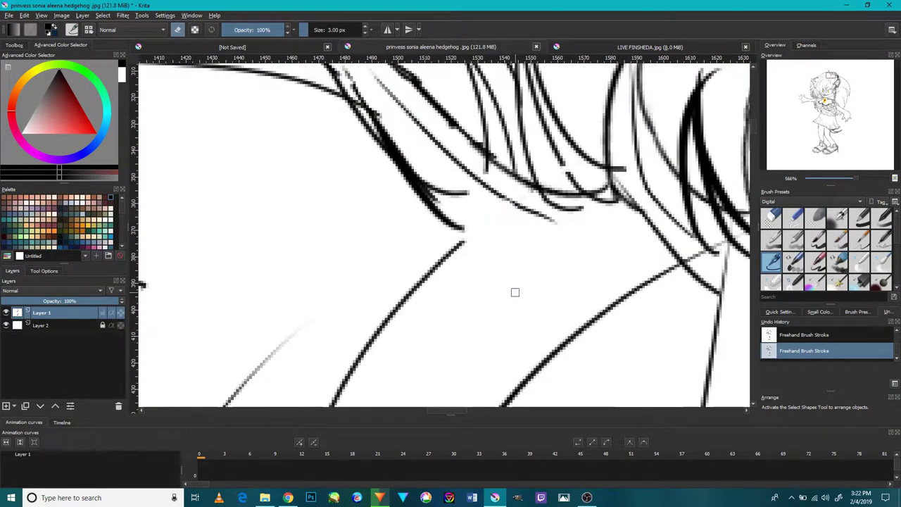
# Step: Erase the end of the second hair strand where it crosses the lower edge of the head tuft
pyautogui.scroll(-6, 587, 302)
pyautogui.scroll(10, 604, 294)
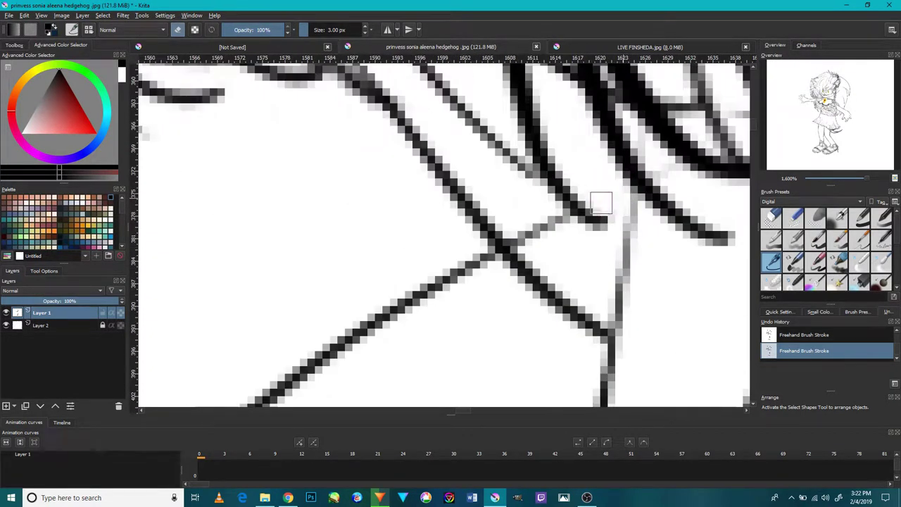
pyautogui.moveTo(540, 223)
pyautogui.mouseDown()
pyautogui.moveTo(520, 251)
pyautogui.moveTo(477, 272)
pyautogui.moveTo(476, 252)
pyautogui.moveTo(489, 256)
pyautogui.moveTo(458, 272)
pyautogui.moveTo(488, 282)
pyautogui.mouseUp()
pyautogui.scroll(-9, 509, 311)
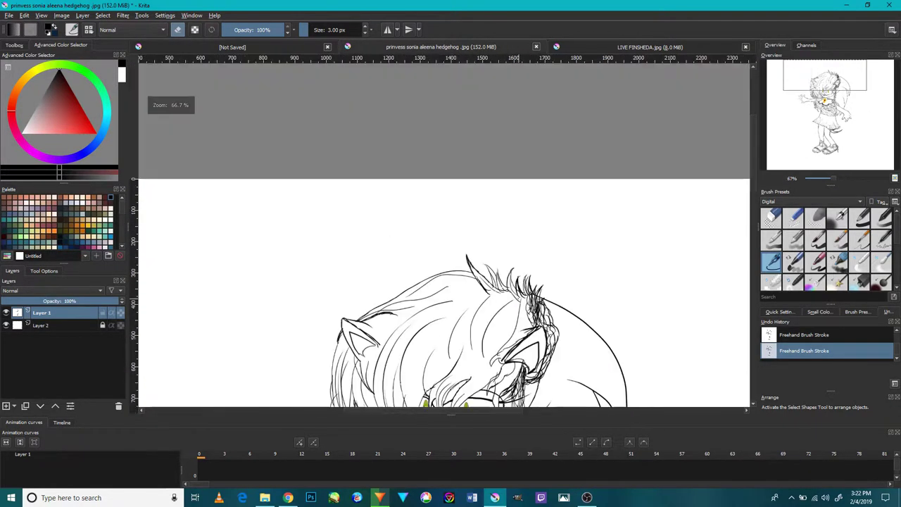
# Step: Erase the stray strand ends around the bases of the small middle spikes in the head tuft
pyautogui.scroll(6, 518, 304)
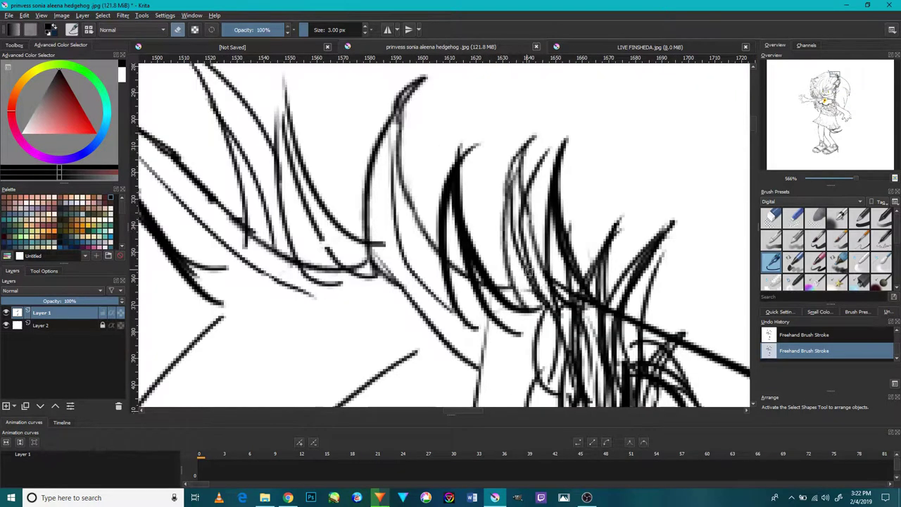
pyautogui.scroll(2, 526, 270)
pyautogui.moveTo(300, 252)
pyautogui.mouseDown()
pyautogui.moveTo(282, 255)
pyautogui.moveTo(276, 237)
pyautogui.moveTo(298, 221)
pyautogui.mouseUp()
pyautogui.moveTo(283, 252); pyautogui.dragTo(313, 301)
pyautogui.scroll(-5, 316, 296)
pyautogui.scroll(2, 529, 291)
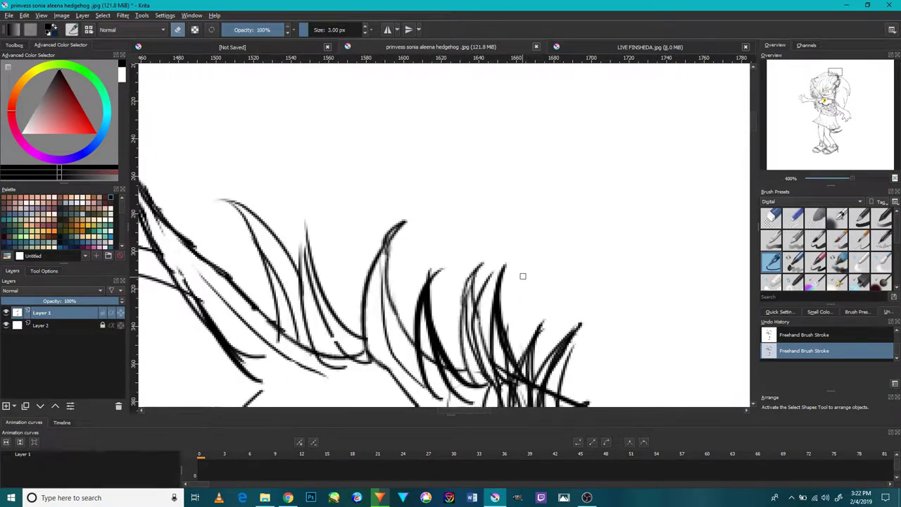
# Step: Clean up the rough line tips on the last short spikes where the head tuft meets the braid
pyautogui.scroll(1, 518, 190)
pyautogui.scroll(3, 558, 226)
pyautogui.scroll(1, 558, 227)
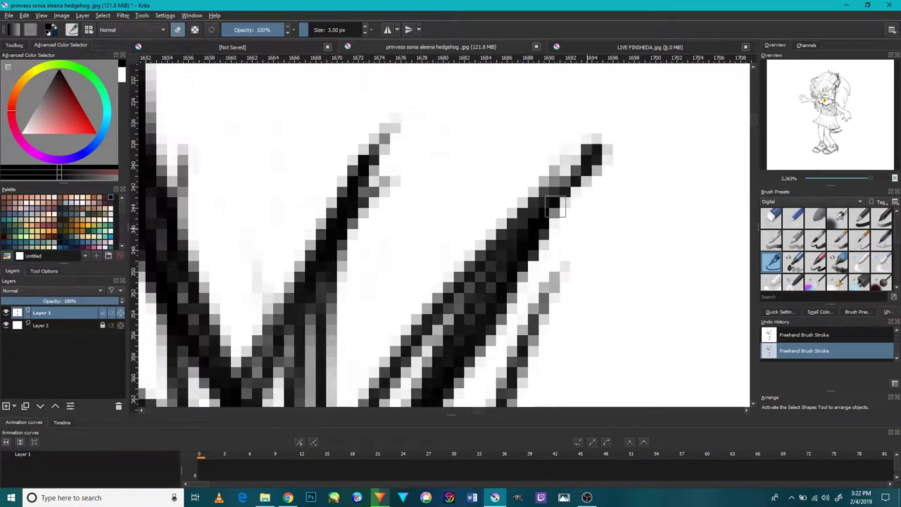
pyautogui.scroll(-5, 448, 272)
pyautogui.scroll(-2, 448, 272)
pyautogui.scroll(4, 451, 281)
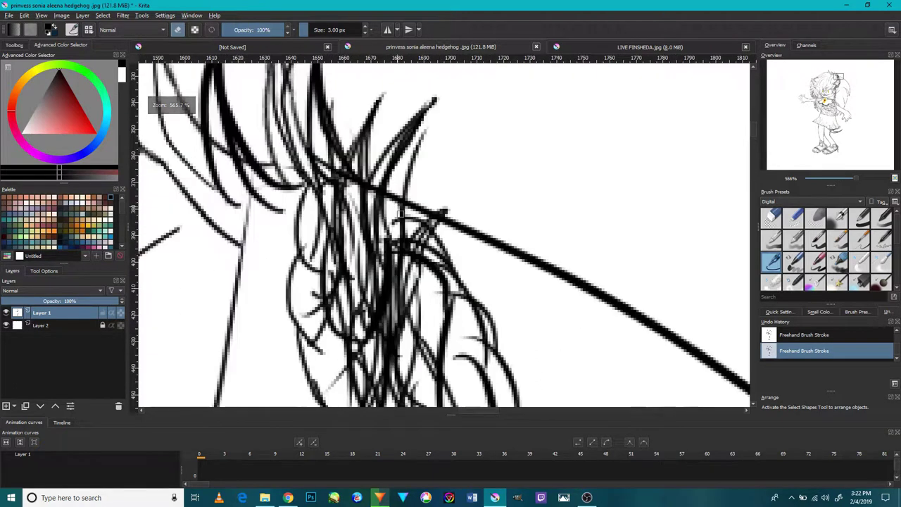
pyautogui.scroll(1, 416, 227)
pyautogui.scroll(-7, 416, 227)
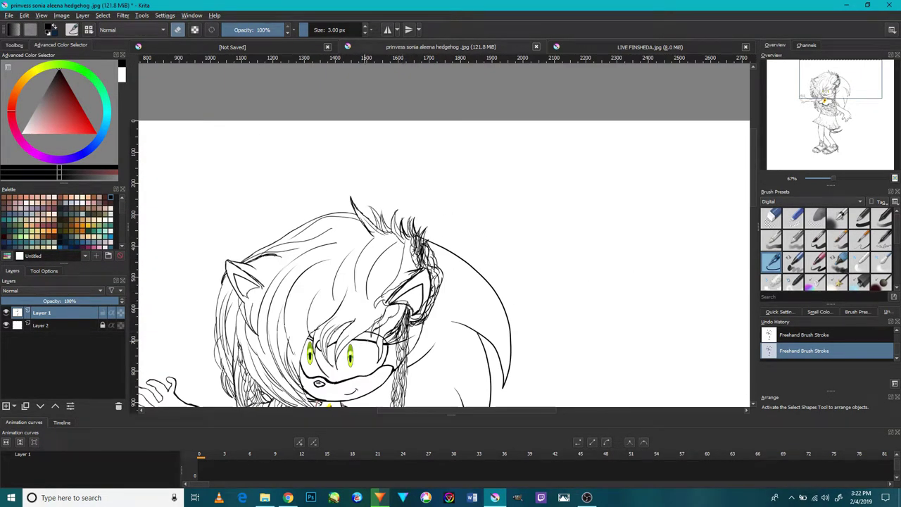
# Step: Erase the stray line end beside the hair strand above the outer corner of the open eye
pyautogui.moveTo(392, 312); pyautogui.dragTo(451, 210)
pyautogui.scroll(-1, 438, 224)
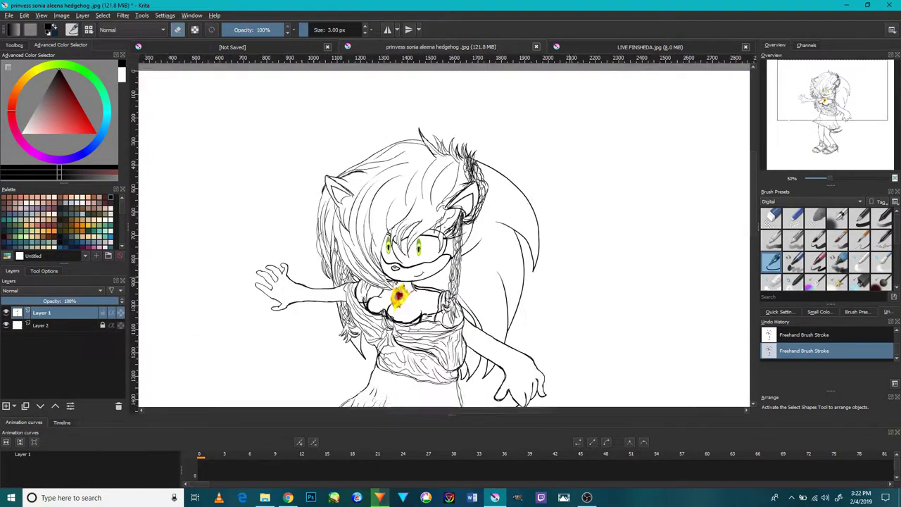
pyautogui.scroll(3, 422, 256)
pyautogui.scroll(5, 480, 194)
pyautogui.moveTo(499, 185)
pyautogui.mouseDown()
pyautogui.moveTo(510, 141)
pyautogui.moveTo(487, 156)
pyautogui.moveTo(488, 140)
pyautogui.moveTo(482, 166)
pyautogui.moveTo(496, 146)
pyautogui.moveTo(526, 170)
pyautogui.mouseUp()
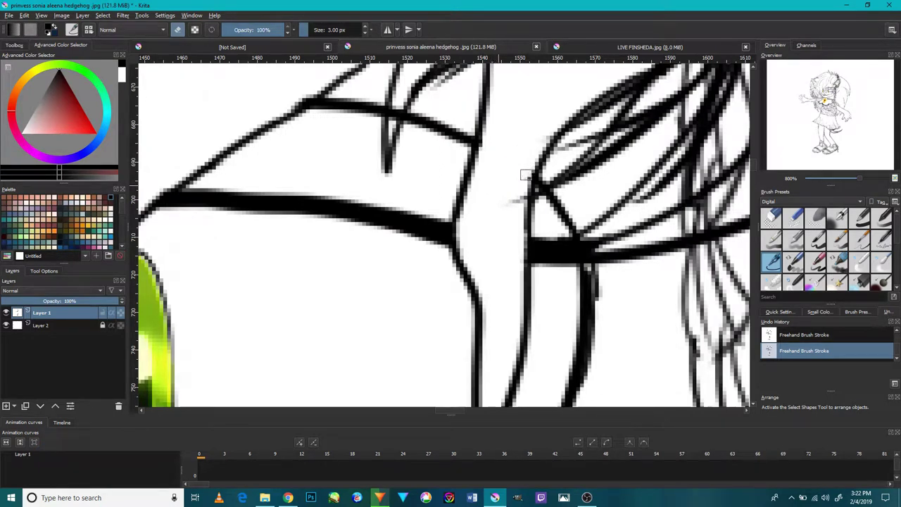
pyautogui.scroll(-4, 505, 188)
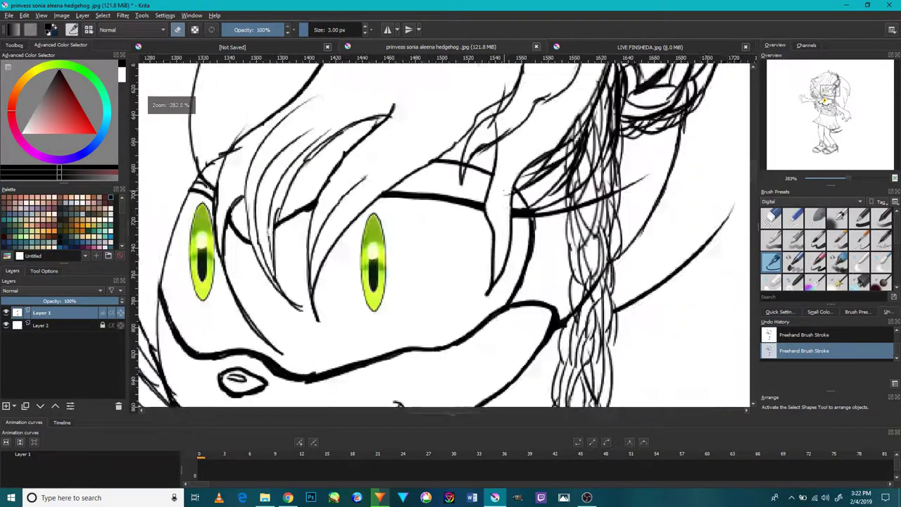
# Step: Erase the eyelid crease line where it crosses the tip of the small hair strand above the eye
pyautogui.scroll(7, 505, 188)
pyautogui.moveTo(378, 204)
pyautogui.mouseDown()
pyautogui.moveTo(373, 217)
pyautogui.moveTo(388, 169)
pyautogui.mouseUp()
pyautogui.scroll(-5, 390, 171)
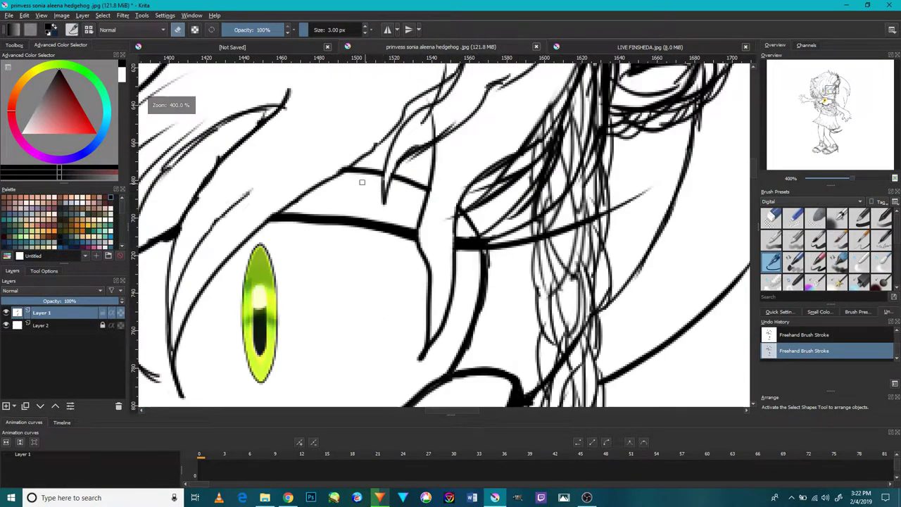
pyautogui.scroll(3, 362, 182)
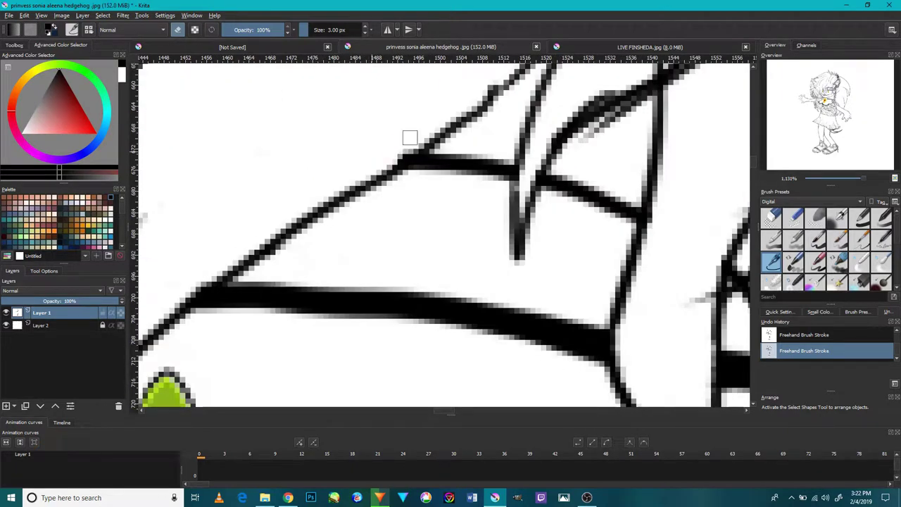
pyautogui.scroll(-6, 394, 157)
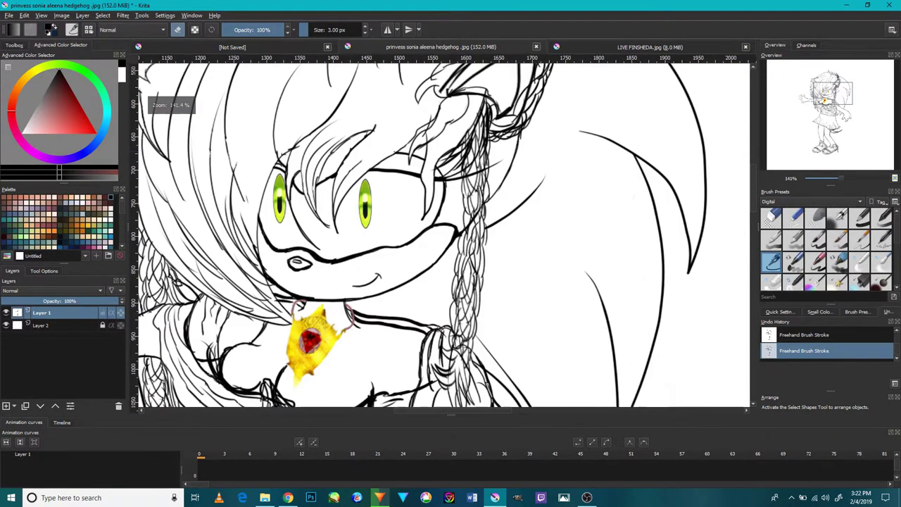
# Step: Examine the line art of the bangs, side hair, sleeve, bodice and skirt for remaining overlaps
pyautogui.scroll(4, 337, 182)
pyautogui.scroll(2, 337, 182)
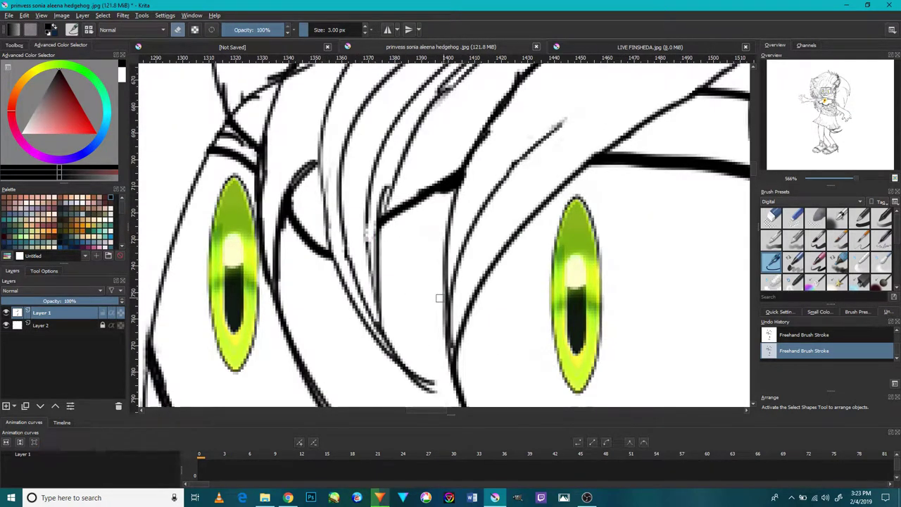
pyautogui.scroll(-6, 439, 299)
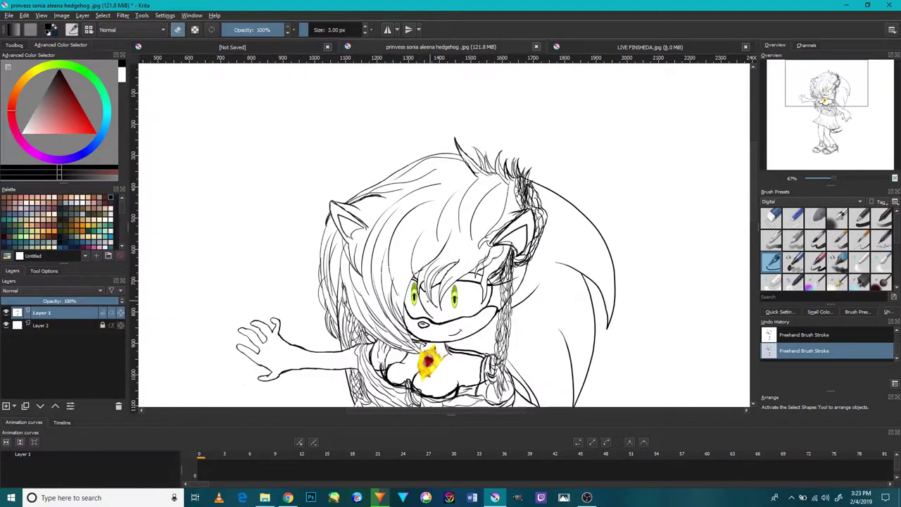
pyautogui.moveTo(451, 282); pyautogui.dragTo(533, 172)
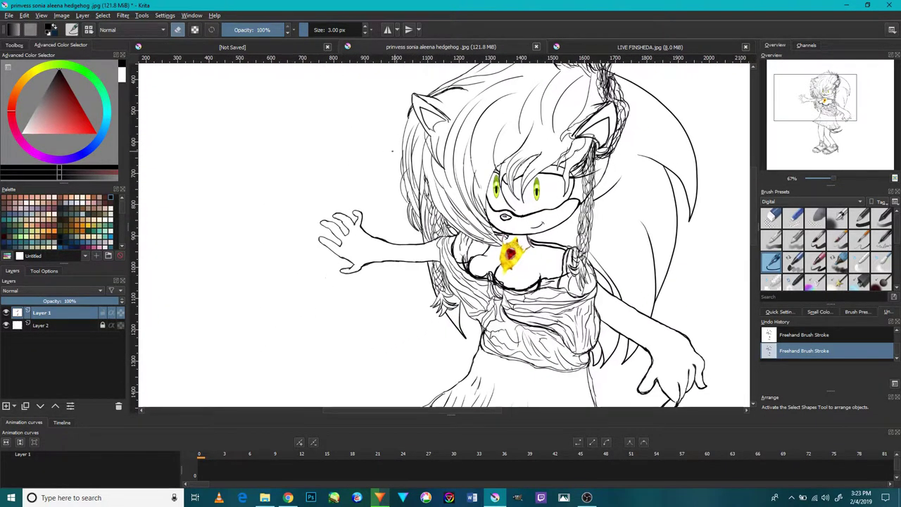
pyautogui.scroll(3, 384, 150)
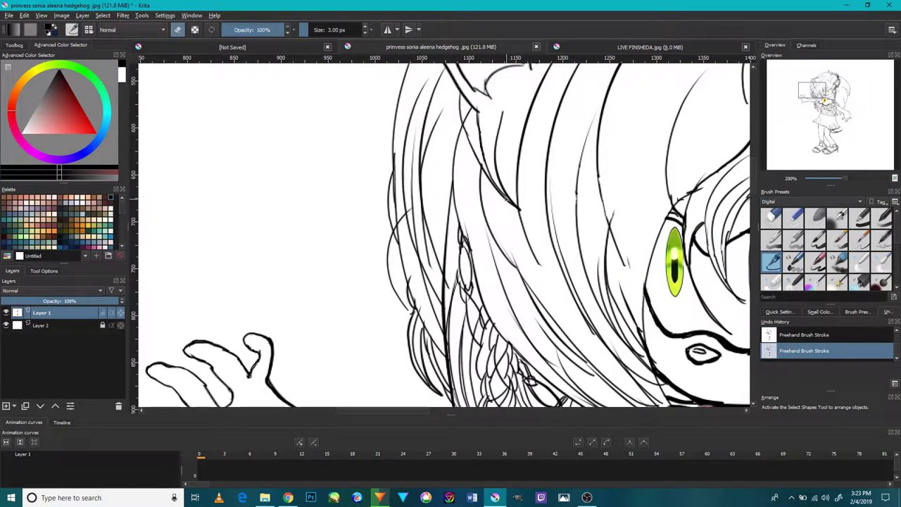
pyautogui.moveTo(532, 179); pyautogui.dragTo(402, 220)
pyautogui.moveTo(542, 270); pyautogui.dragTo(515, 181)
pyautogui.moveTo(518, 255); pyautogui.dragTo(515, 202)
pyautogui.scroll(-4, 536, 248)
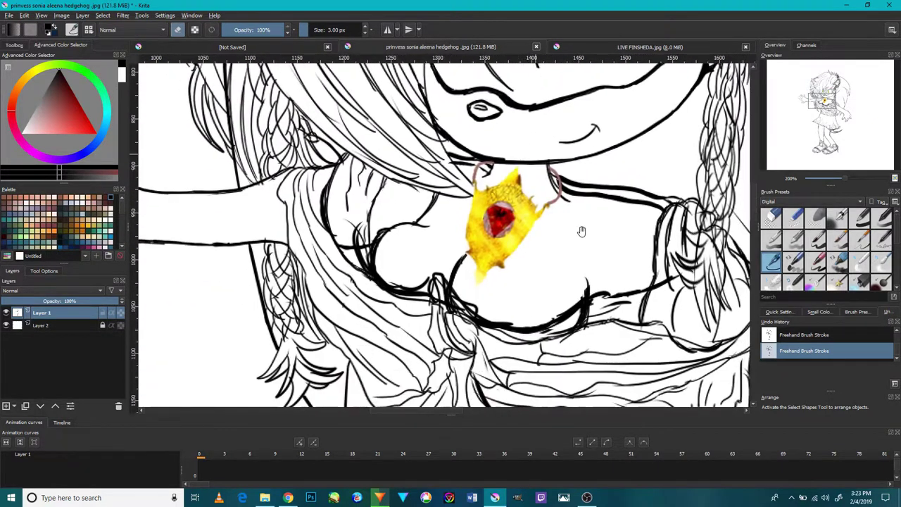
pyautogui.scroll(7, 330, 310)
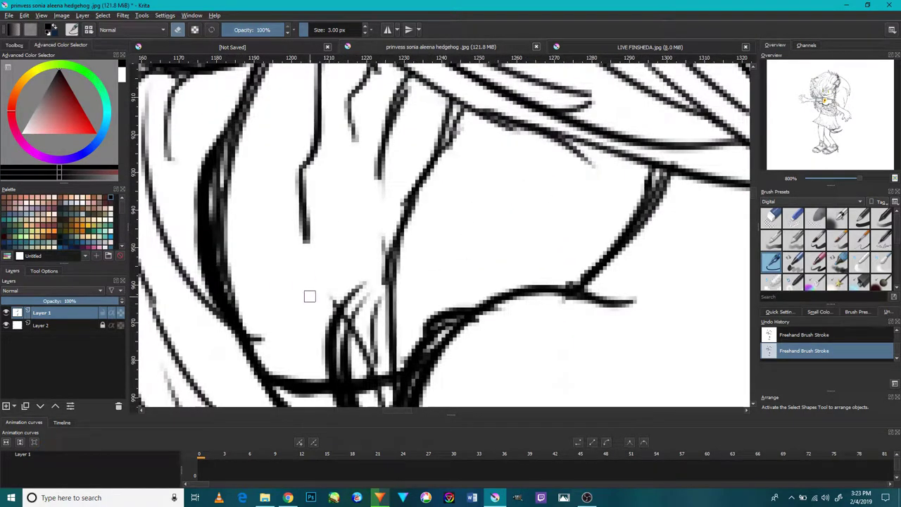
pyautogui.scroll(-7, 310, 296)
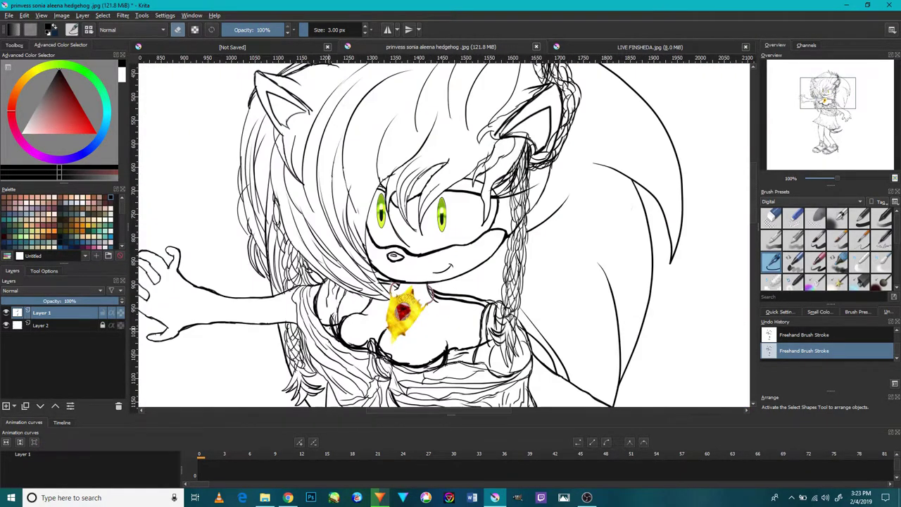
pyautogui.moveTo(371, 292); pyautogui.dragTo(406, 185)
pyautogui.moveTo(401, 322); pyautogui.dragTo(423, 216)
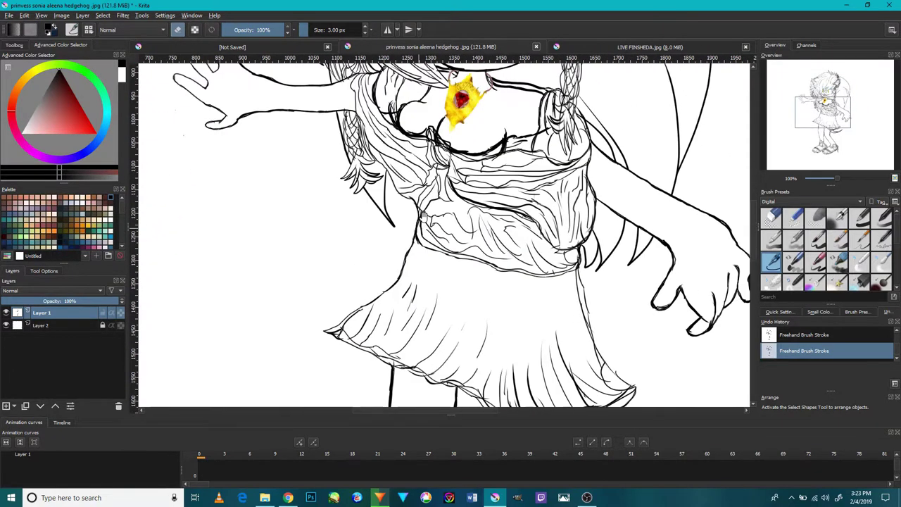
pyautogui.moveTo(420, 271); pyautogui.dragTo(362, 244)
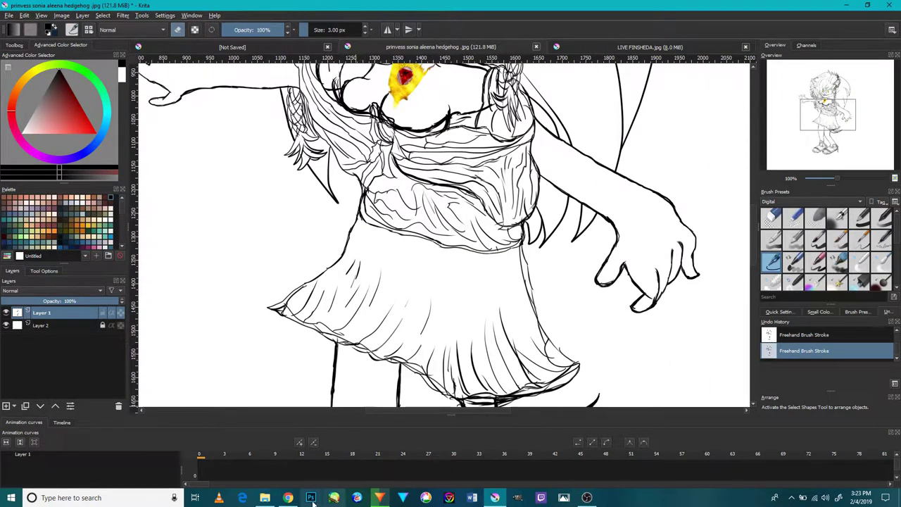
# Step: Switch to HitFilm Express to check the progress of the video export, and return to the Krita drawing
pyautogui.click(289, 497)
pyautogui.click(289, 497)
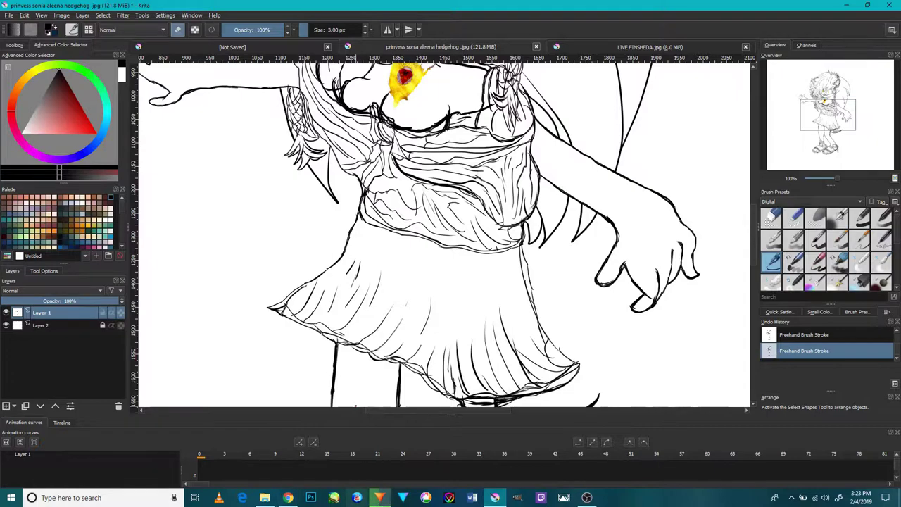
pyautogui.click(379, 498)
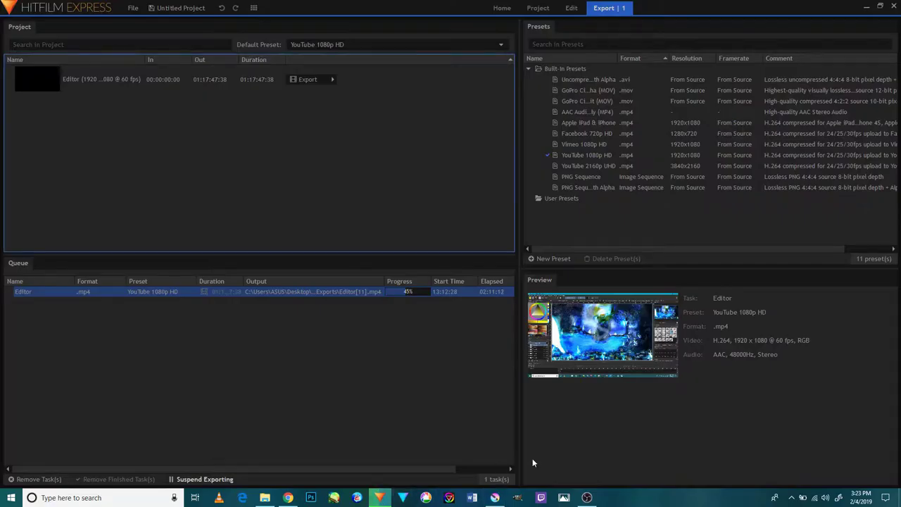
pyautogui.click(866, 7)
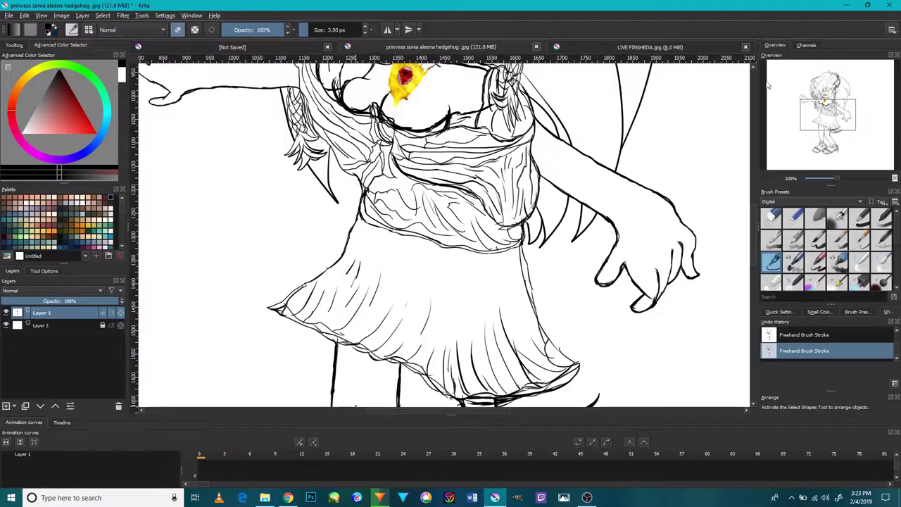
# Step: Erase the stray marks inside the outstretched hand's thumb and clean the outline towards the wrist
pyautogui.moveTo(460, 262)
pyautogui.mouseDown()
pyautogui.moveTo(517, 312)
pyautogui.moveTo(496, 226)
pyautogui.moveTo(512, 290)
pyautogui.mouseUp()
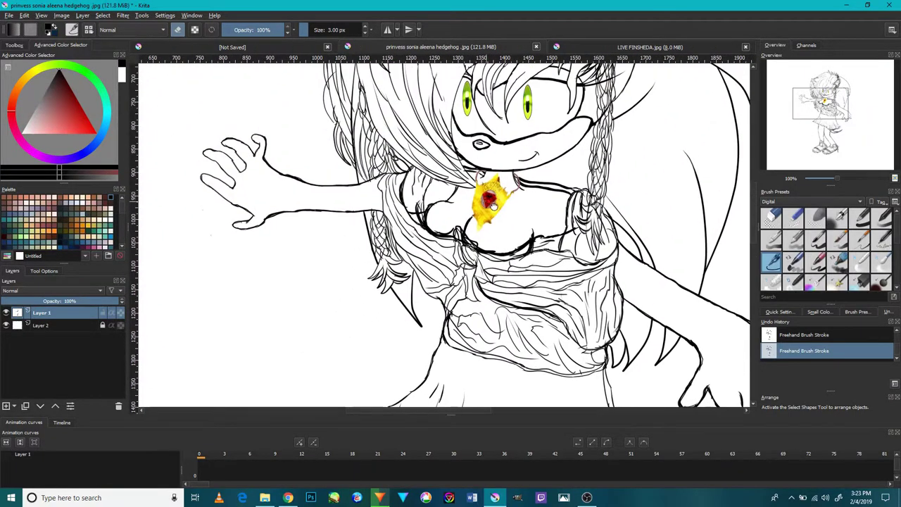
pyautogui.moveTo(487, 203); pyautogui.dragTo(545, 269)
pyautogui.scroll(5, 379, 259)
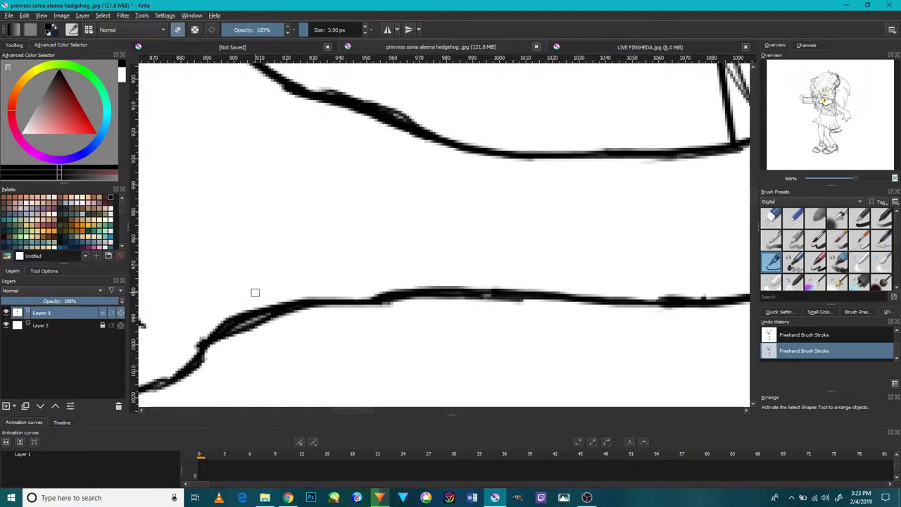
pyautogui.moveTo(258, 277); pyautogui.dragTo(532, 287)
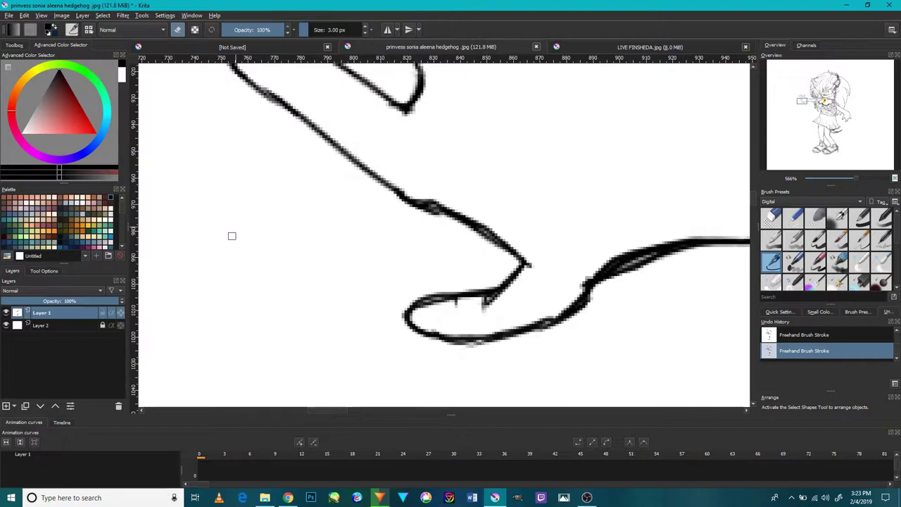
pyautogui.scroll(3, 441, 326)
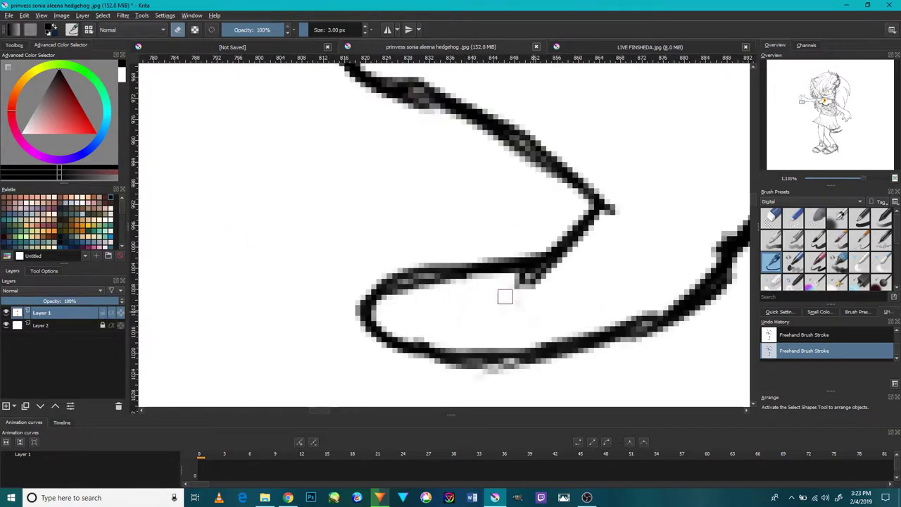
pyautogui.scroll(-4, 494, 324)
pyautogui.scroll(5, 505, 327)
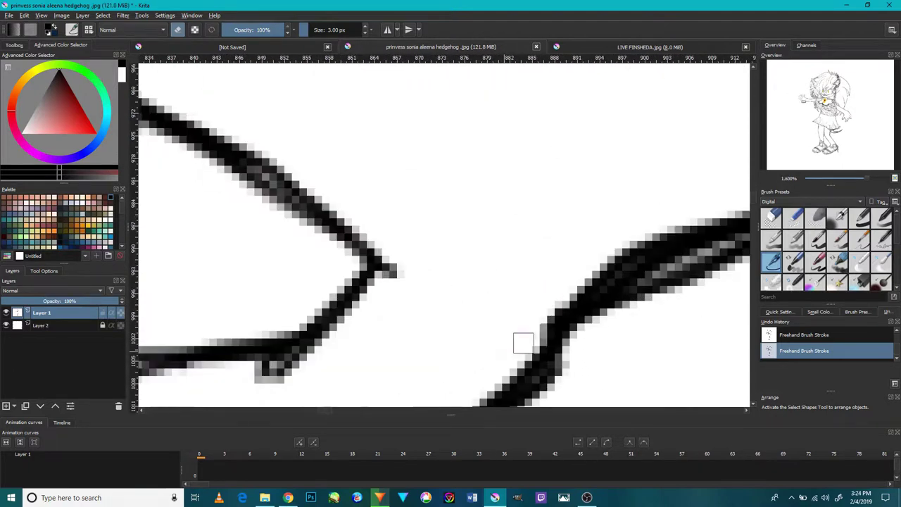
pyautogui.scroll(-4, 533, 328)
# Step: Clean the stray pixels around the outlines and the joint of the outstretched hand's two lower fingers
pyautogui.scroll(3, 502, 308)
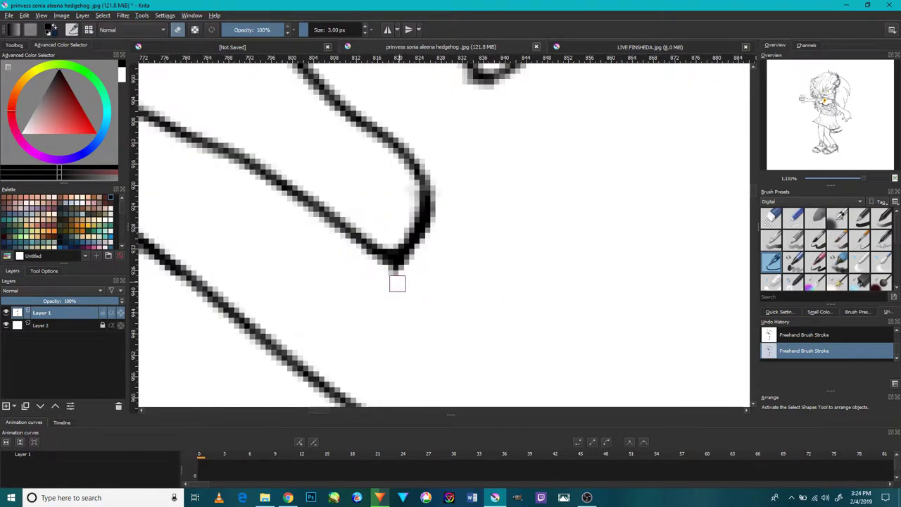
pyautogui.moveTo(273, 205); pyautogui.dragTo(394, 287)
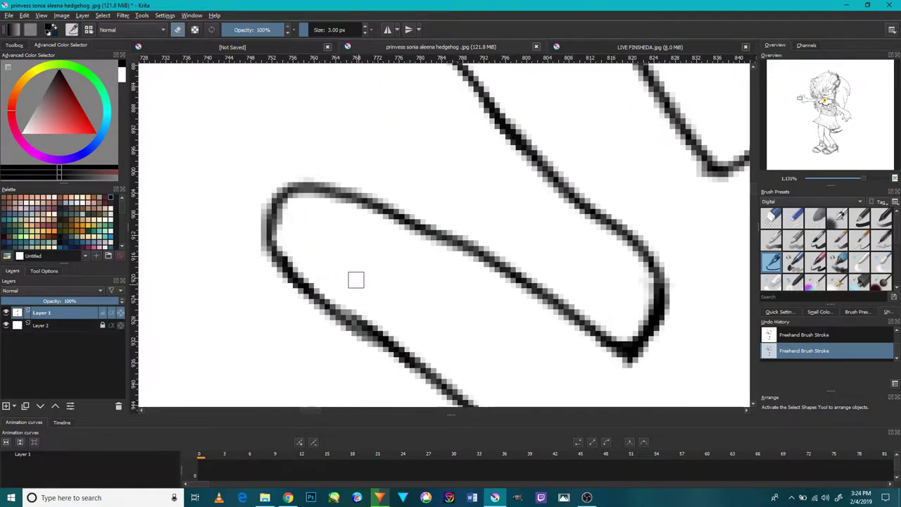
pyautogui.scroll(4, 433, 273)
pyautogui.scroll(-5, 422, 288)
pyautogui.scroll(3, 437, 267)
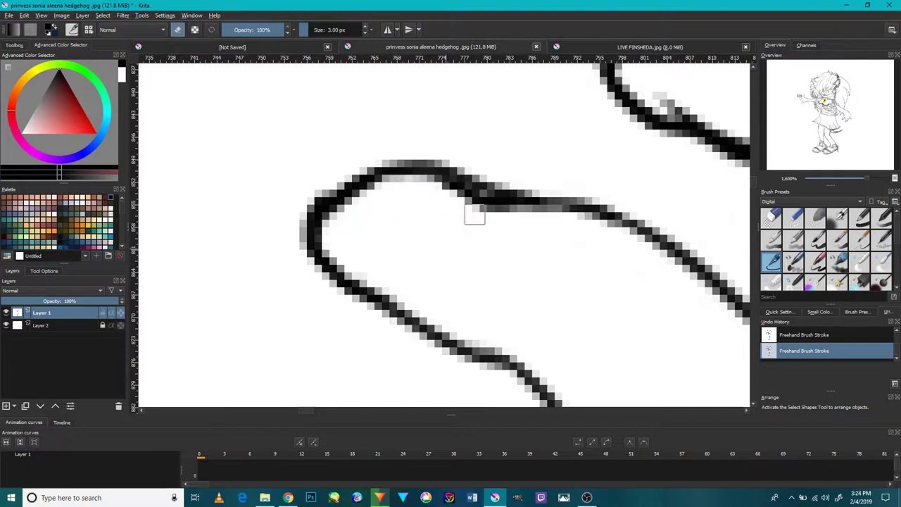
# Step: Erase the stray line bits along the outline of the outstretched hand's third finger from below
pyautogui.scroll(-5, 504, 221)
pyautogui.scroll(6, 507, 223)
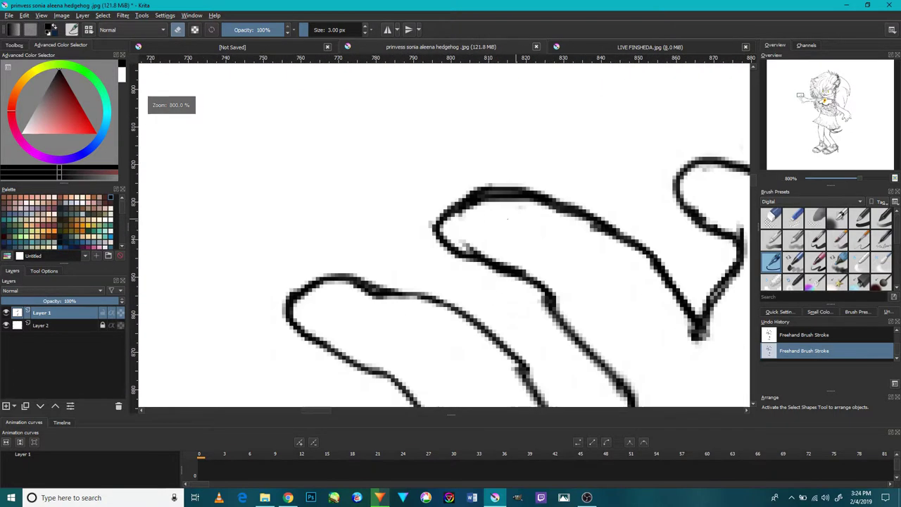
pyautogui.moveTo(436, 243); pyautogui.dragTo(497, 265)
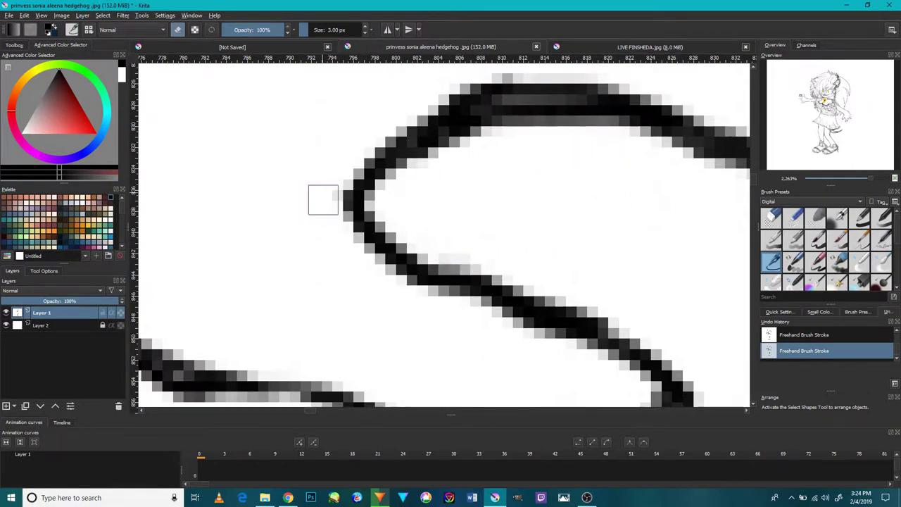
pyautogui.scroll(-6, 318, 199)
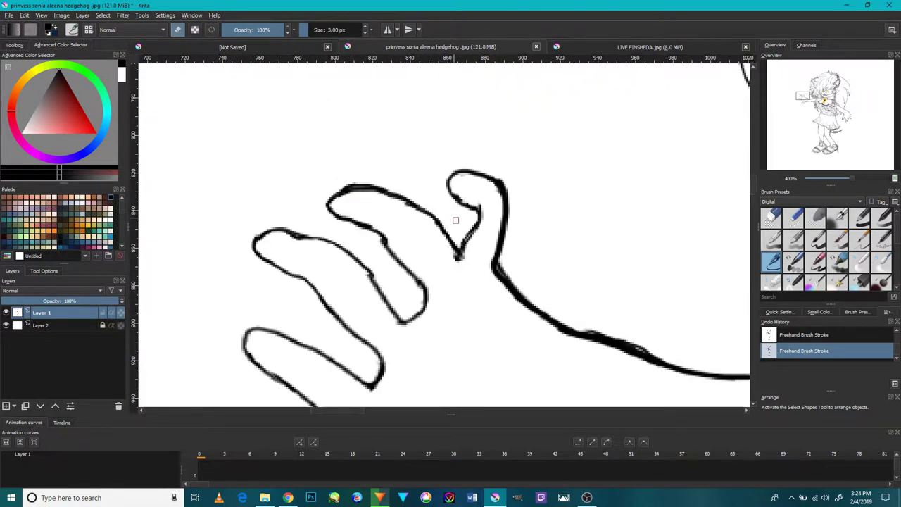
# Step: Erase the rough edge bits along the outstretched arm's upper outline near the wrist
pyautogui.moveTo(600, 233); pyautogui.dragTo(563, 141)
pyautogui.moveTo(602, 203)
pyautogui.mouseDown()
pyautogui.moveTo(609, 129)
pyautogui.moveTo(569, 164)
pyautogui.moveTo(476, 176)
pyautogui.mouseUp()
pyautogui.scroll(-3, 482, 197)
pyautogui.scroll(8, 495, 242)
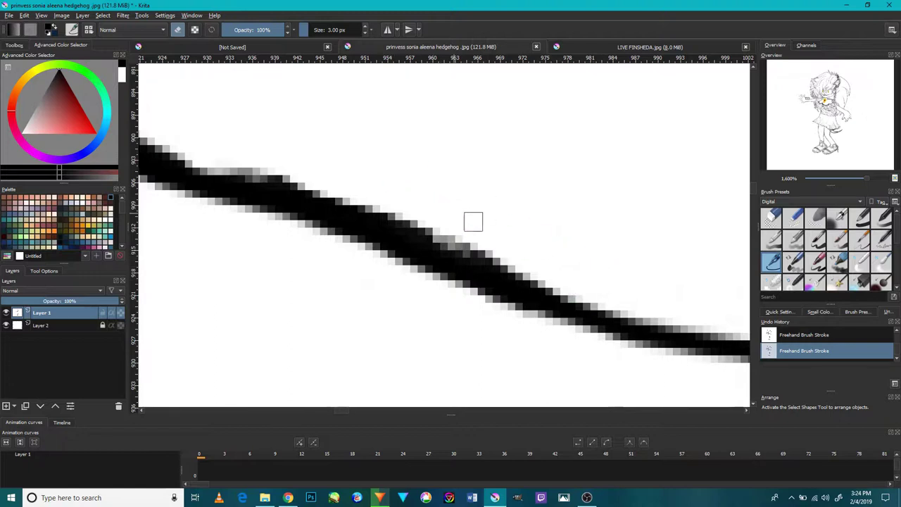
# Step: Trim the bumps along the upper outline of the outstretched forearm with the eraser
pyautogui.moveTo(464, 230)
pyautogui.mouseDown()
pyautogui.moveTo(440, 233)
pyautogui.moveTo(543, 265)
pyautogui.moveTo(262, 167)
pyautogui.moveTo(461, 230)
pyautogui.moveTo(311, 183)
pyautogui.mouseUp()
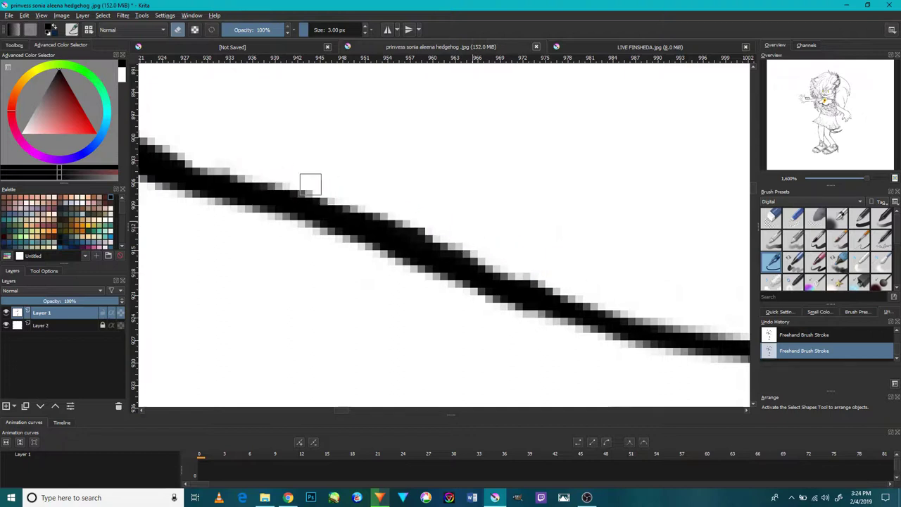
pyautogui.moveTo(469, 237)
pyautogui.mouseDown()
pyautogui.moveTo(384, 222)
pyautogui.moveTo(572, 278)
pyautogui.moveTo(483, 260)
pyautogui.moveTo(567, 283)
pyautogui.mouseUp()
pyautogui.moveTo(298, 186)
pyautogui.mouseDown()
pyautogui.moveTo(336, 200)
pyautogui.moveTo(293, 191)
pyautogui.moveTo(491, 255)
pyautogui.mouseUp()
# Step: Thin the outer edge of the outstretched hand's uppermost finger and erase the stray pixels inside its tip
pyautogui.scroll(-7, 487, 254)
pyautogui.scroll(5, 402, 175)
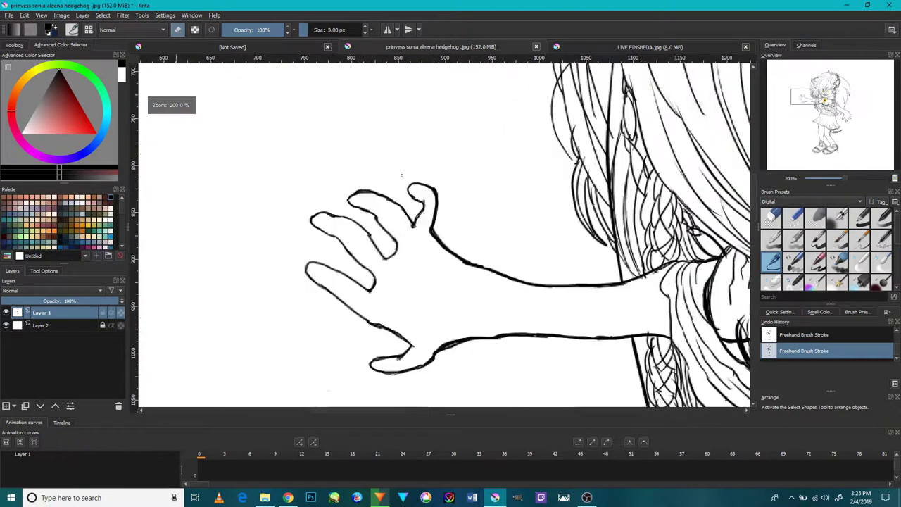
pyautogui.press('+')
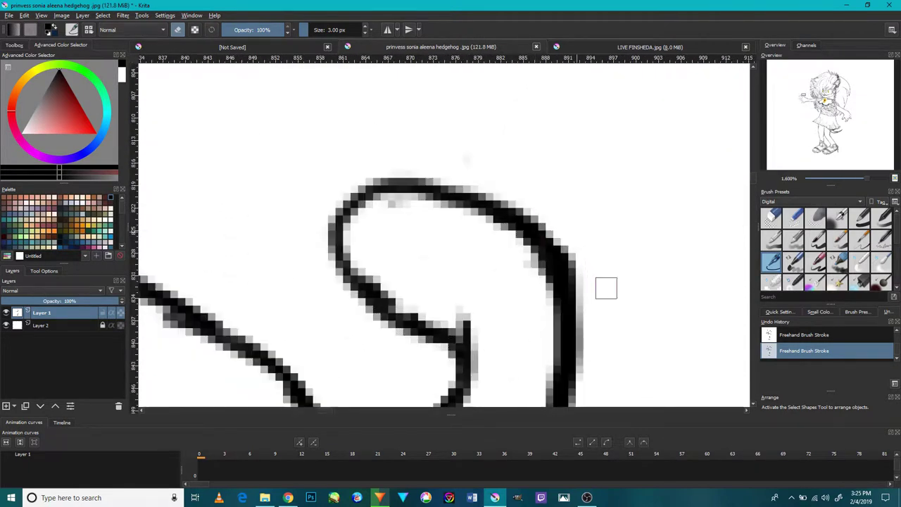
pyautogui.moveTo(587, 297)
pyautogui.mouseDown()
pyautogui.moveTo(581, 380)
pyautogui.moveTo(576, 282)
pyautogui.mouseUp()
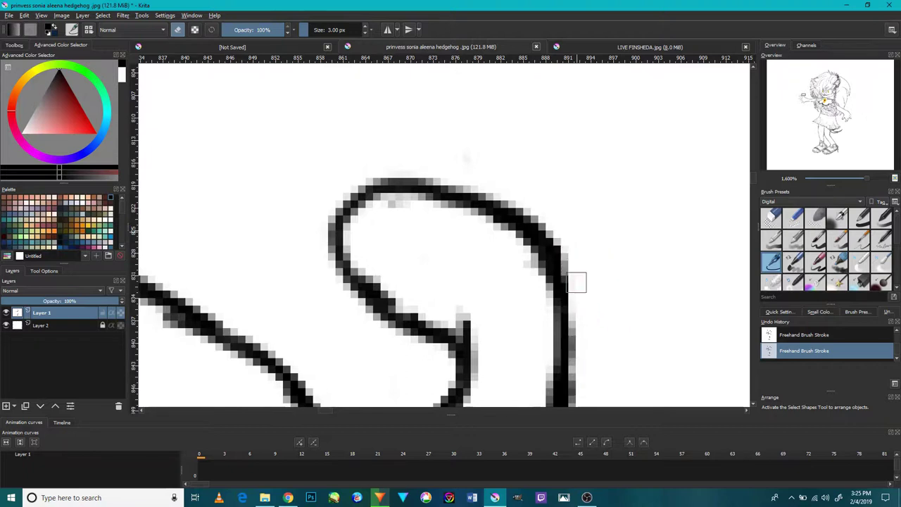
pyautogui.moveTo(395, 203); pyautogui.dragTo(415, 201)
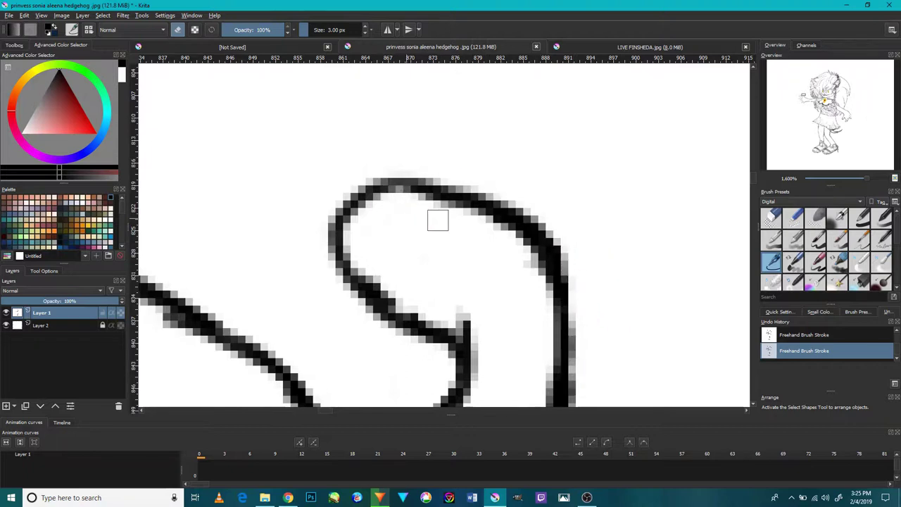
pyautogui.moveTo(535, 284); pyautogui.dragTo(532, 272)
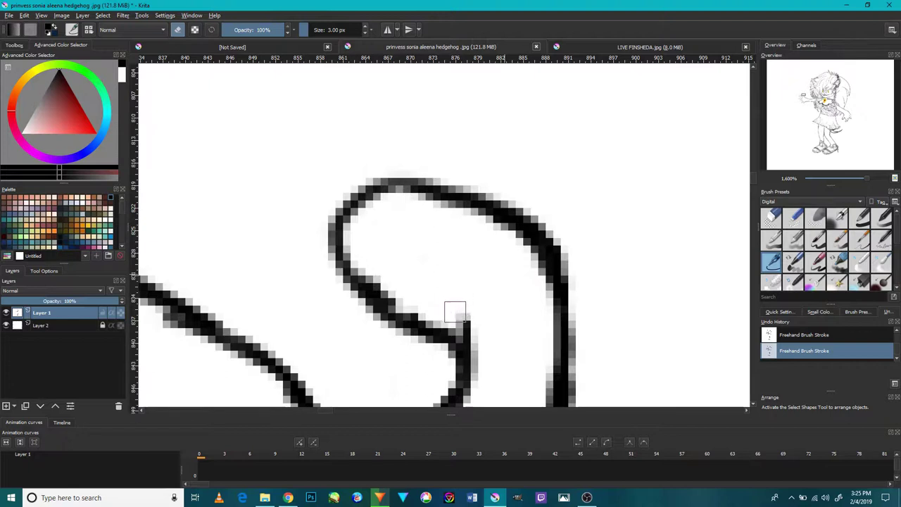
# Step: Erase the protruding line end and rough edge where the uppermost finger's underside bends towards the neighbouring finger
pyautogui.scroll(-5, 483, 309)
pyautogui.scroll(5, 493, 347)
pyautogui.moveTo(480, 347)
pyautogui.mouseDown()
pyautogui.moveTo(524, 279)
pyautogui.moveTo(517, 288)
pyautogui.moveTo(530, 240)
pyautogui.mouseUp()
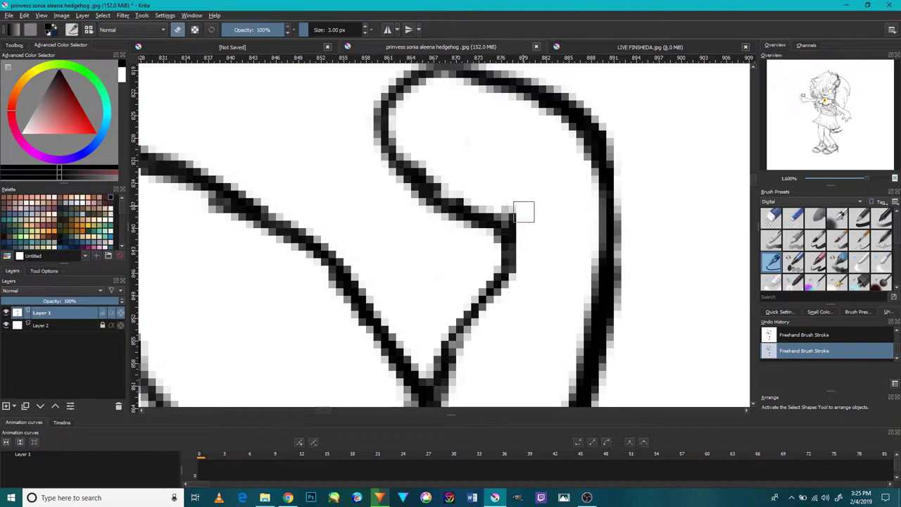
# Step: Erase the stray marks beneath the outstretched arm's upper outline near the shoulder and clean its lower outline
pyautogui.scroll(-6, 513, 247)
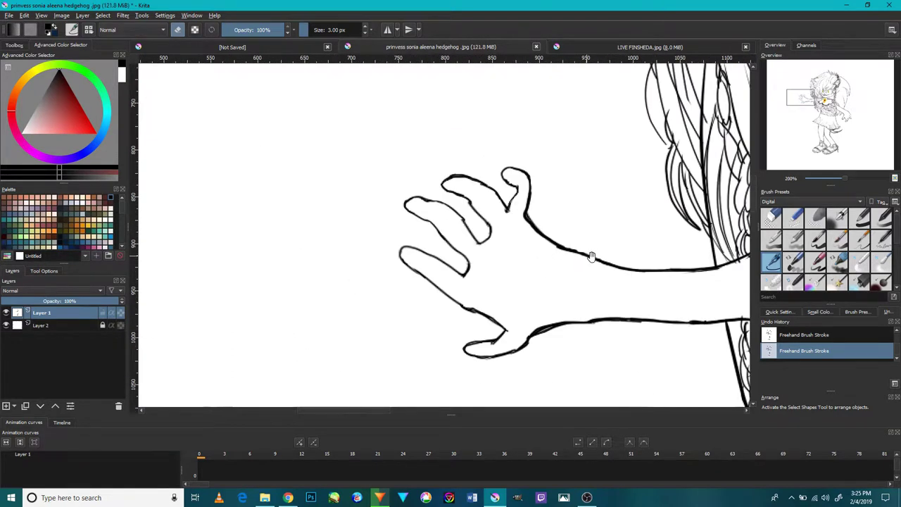
pyautogui.moveTo(590, 257); pyautogui.dragTo(416, 237)
pyautogui.moveTo(555, 268); pyautogui.dragTo(517, 248)
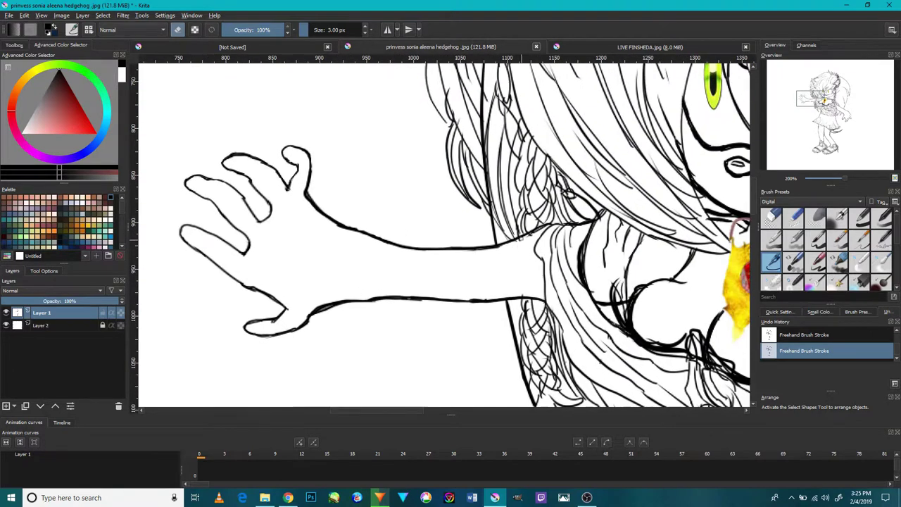
pyautogui.scroll(7, 521, 241)
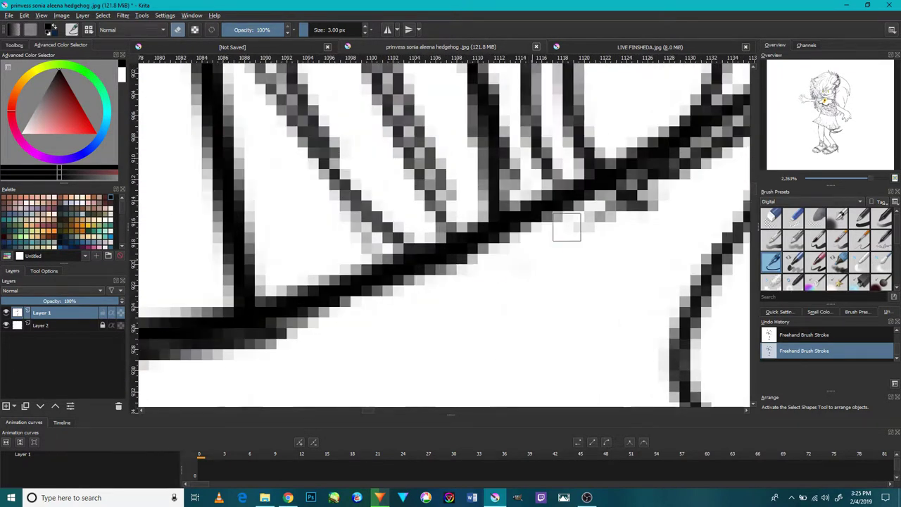
pyautogui.scroll(-4, 575, 237)
pyautogui.scroll(2, 596, 226)
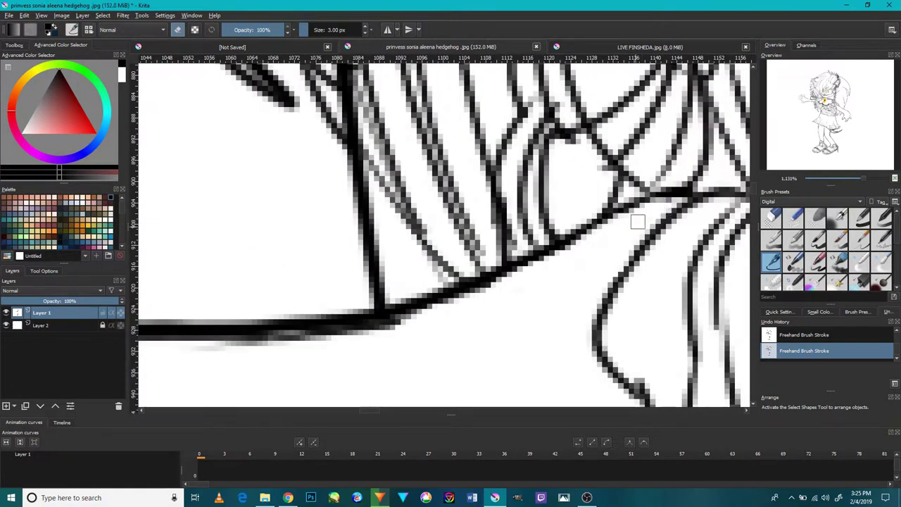
pyautogui.scroll(-4, 637, 221)
pyautogui.scroll(4, 577, 321)
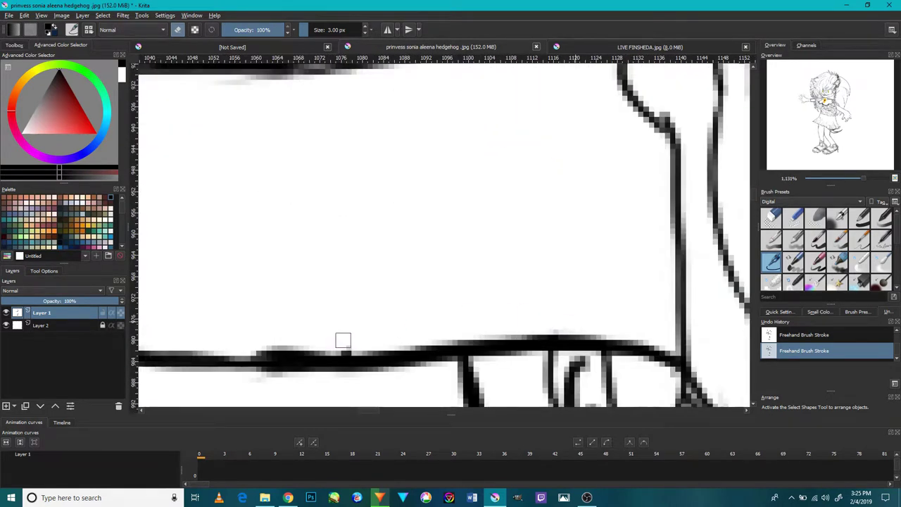
pyautogui.scroll(-6, 348, 351)
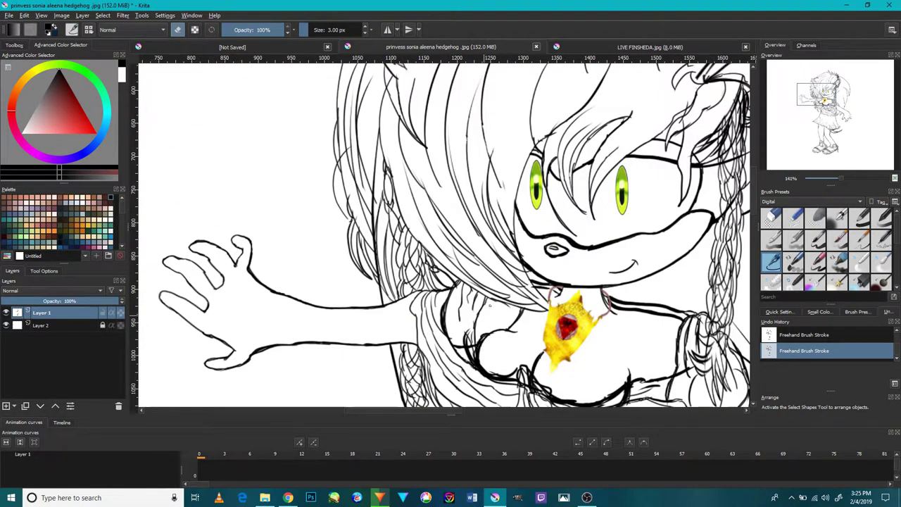
# Step: Erase the doubled line bits along the lowered hand's outline between the wrist and the thumb
pyautogui.moveTo(625, 344); pyautogui.dragTo(456, 178)
pyautogui.moveTo(579, 292); pyautogui.dragTo(544, 211)
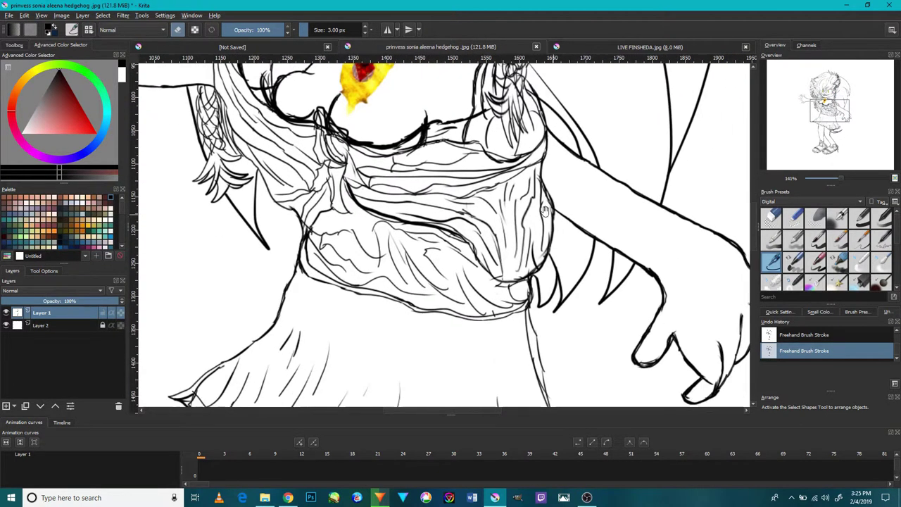
pyautogui.scroll(-4, 690, 346)
pyautogui.scroll(10, 690, 347)
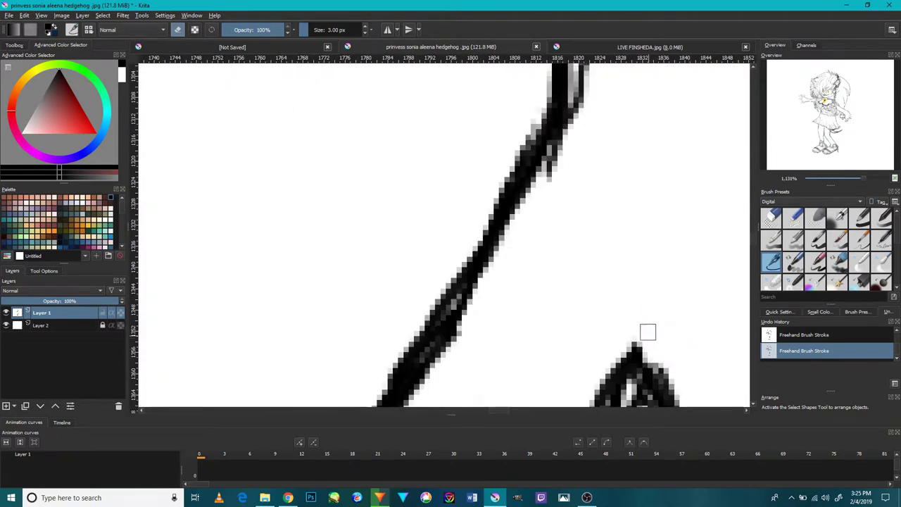
pyautogui.moveTo(603, 207)
pyautogui.mouseDown()
pyautogui.moveTo(552, 318)
pyautogui.moveTo(501, 316)
pyautogui.moveTo(544, 246)
pyautogui.mouseUp()
pyautogui.moveTo(566, 169)
pyautogui.mouseDown()
pyautogui.moveTo(553, 151)
pyautogui.moveTo(543, 237)
pyautogui.moveTo(539, 203)
pyautogui.moveTo(561, 169)
pyautogui.mouseUp()
pyautogui.moveTo(541, 136); pyautogui.dragTo(542, 253)
pyautogui.moveTo(550, 294)
pyautogui.mouseDown()
pyautogui.moveTo(526, 242)
pyautogui.moveTo(542, 265)
pyautogui.moveTo(535, 390)
pyautogui.mouseUp()
pyautogui.moveTo(549, 205)
pyautogui.mouseDown()
pyautogui.moveTo(576, 327)
pyautogui.moveTo(536, 299)
pyautogui.moveTo(523, 258)
pyautogui.moveTo(519, 273)
pyautogui.moveTo(466, 225)
pyautogui.moveTo(481, 226)
pyautogui.moveTo(480, 239)
pyautogui.mouseUp()
# Step: Erase the overlapping second line inside the lowered arm's outer outline at the wrist bend
pyautogui.scroll(-9, 483, 269)
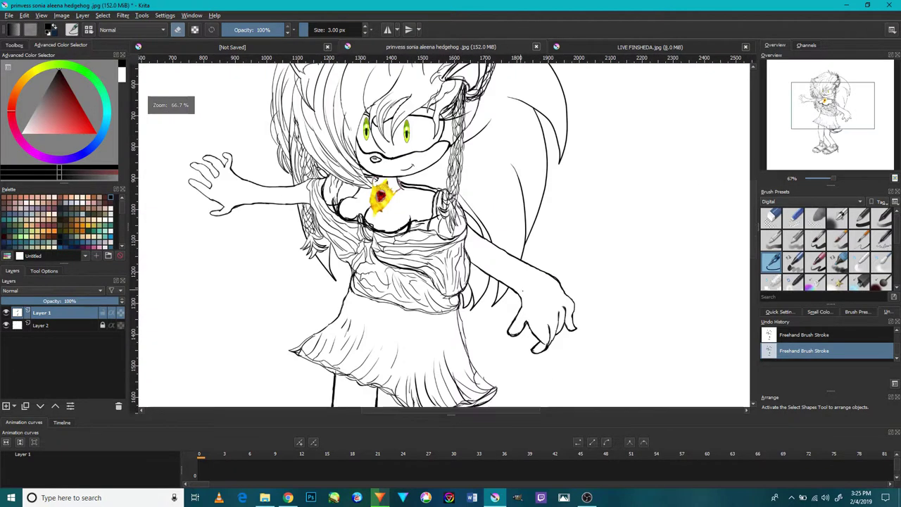
pyautogui.scroll(5, 638, 232)
pyautogui.scroll(3, 638, 232)
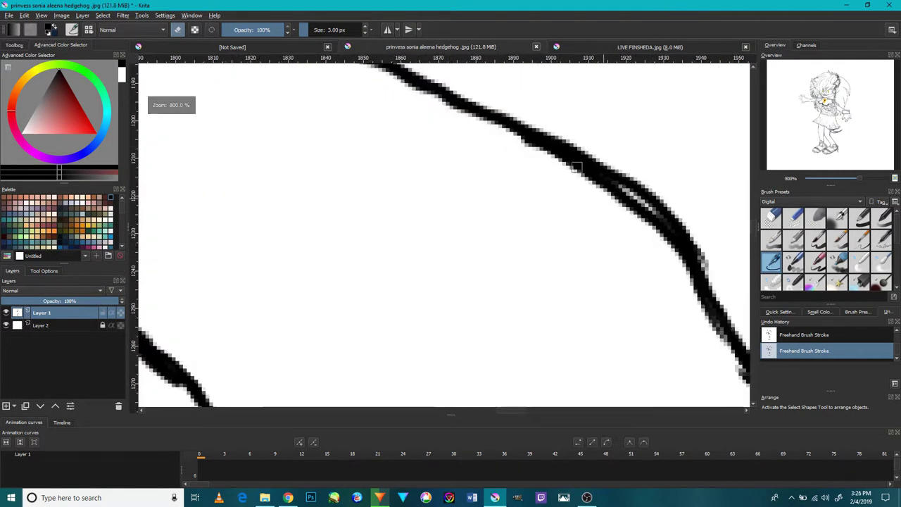
pyautogui.moveTo(554, 157); pyautogui.dragTo(636, 213)
pyautogui.moveTo(670, 243); pyautogui.dragTo(586, 183)
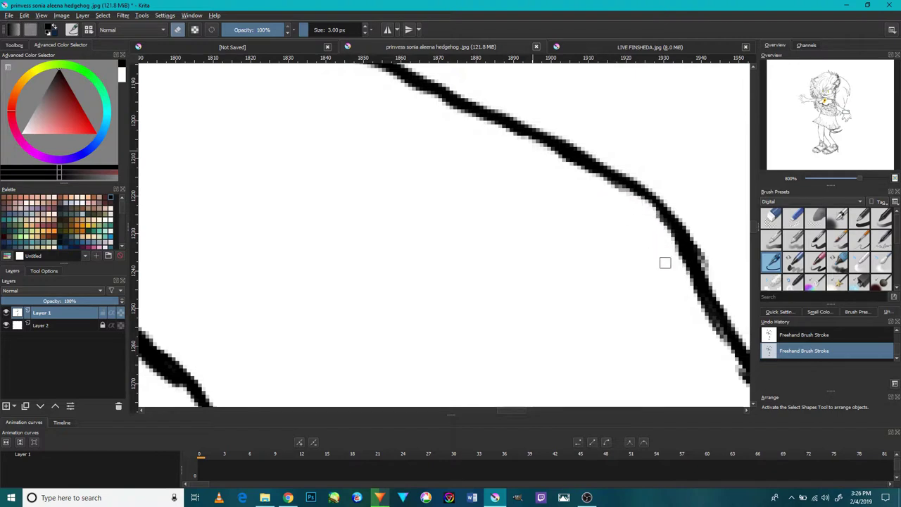
# Step: Erase the overlapping inner lines around the tip and side of the lowered hand's thumb
pyautogui.scroll(-7, 652, 340)
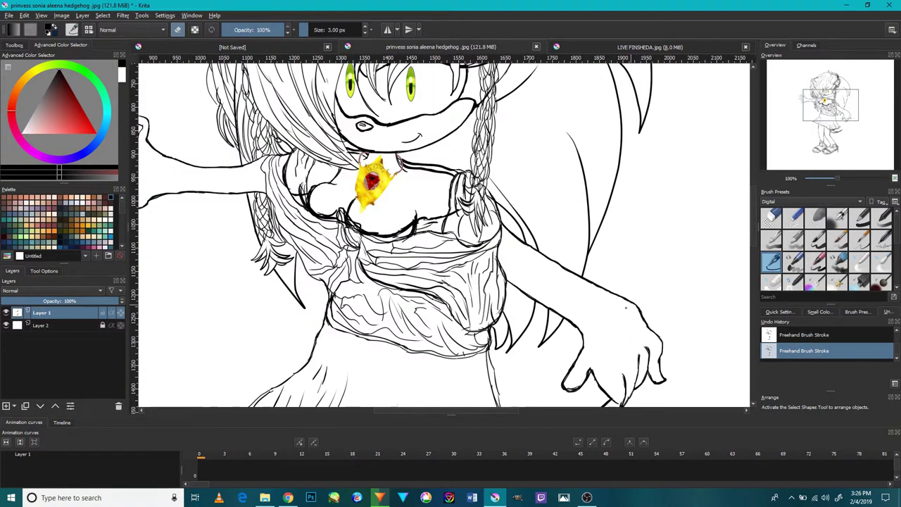
pyautogui.moveTo(604, 284); pyautogui.dragTo(611, 227)
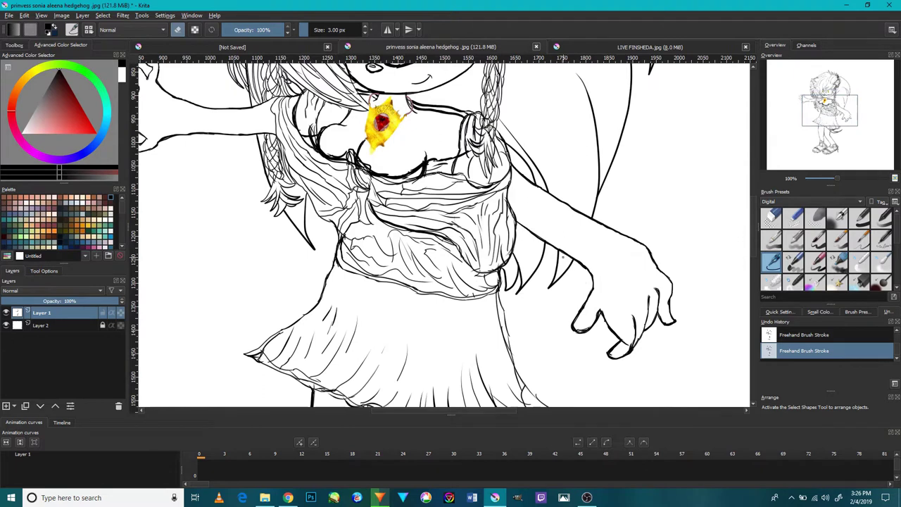
pyautogui.scroll(5, 602, 285)
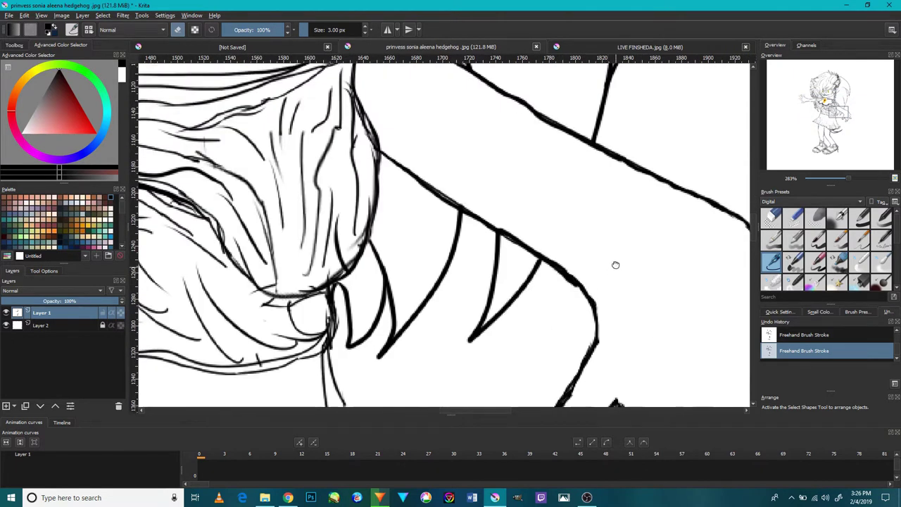
pyautogui.moveTo(616, 265); pyautogui.dragTo(682, 93)
pyautogui.scroll(3, 638, 258)
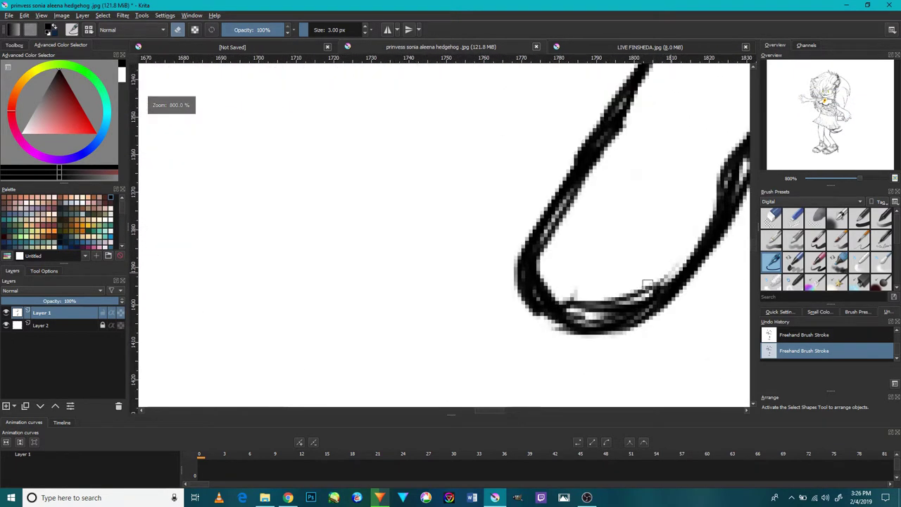
pyautogui.moveTo(634, 292)
pyautogui.mouseDown()
pyautogui.moveTo(567, 299)
pyautogui.moveTo(561, 288)
pyautogui.moveTo(601, 298)
pyautogui.moveTo(563, 287)
pyautogui.moveTo(635, 284)
pyautogui.moveTo(586, 307)
pyautogui.moveTo(558, 299)
pyautogui.moveTo(608, 302)
pyautogui.moveTo(577, 308)
pyautogui.mouseUp()
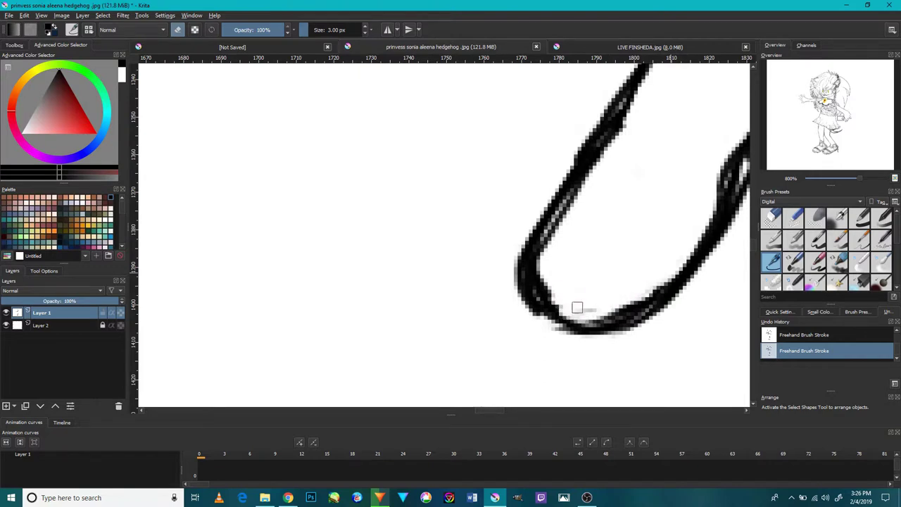
pyautogui.moveTo(557, 244)
pyautogui.mouseDown()
pyautogui.moveTo(577, 192)
pyautogui.moveTo(549, 238)
pyautogui.mouseUp()
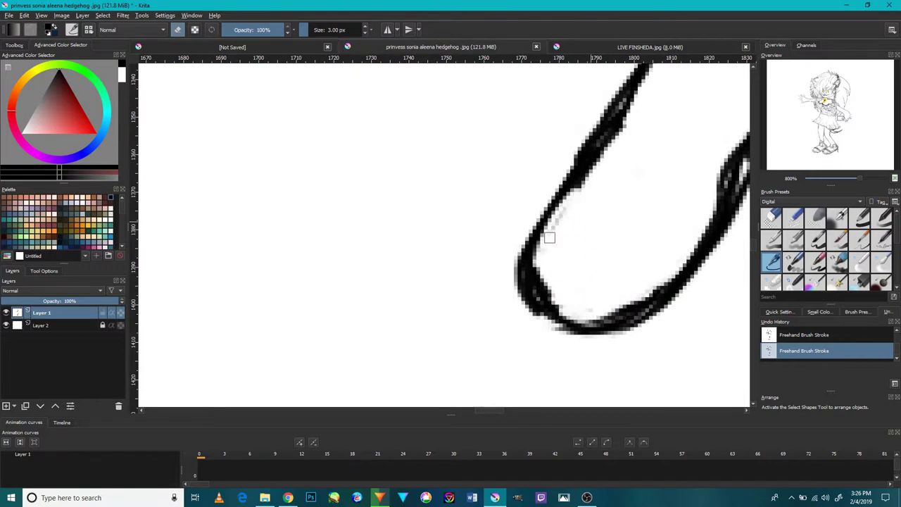
pyautogui.moveTo(543, 276); pyautogui.dragTo(546, 297)
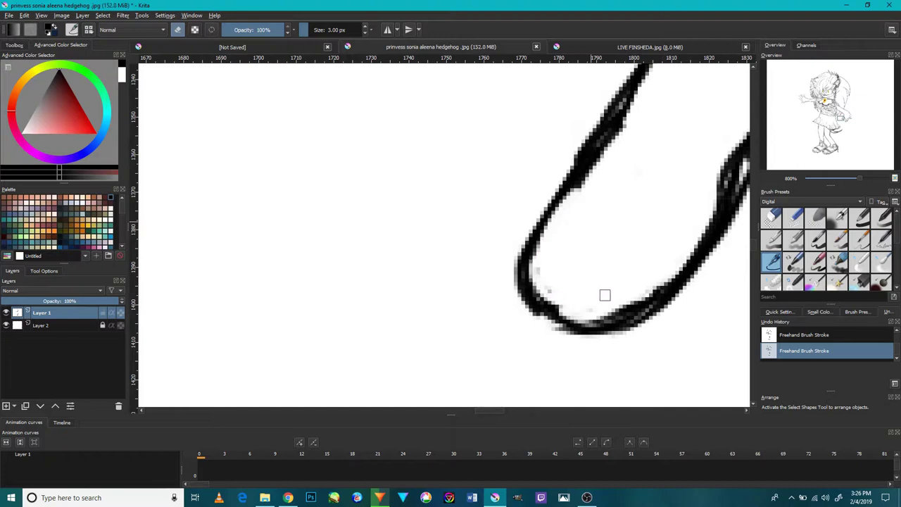
pyautogui.moveTo(617, 161)
pyautogui.mouseDown()
pyautogui.moveTo(624, 121)
pyautogui.moveTo(586, 188)
pyautogui.moveTo(630, 118)
pyautogui.moveTo(570, 199)
pyautogui.moveTo(626, 124)
pyautogui.mouseUp()
# Step: Erase the doubled line on the thumb side of the peak between the lowered hand's thumb and first finger
pyautogui.scroll(-4, 611, 200)
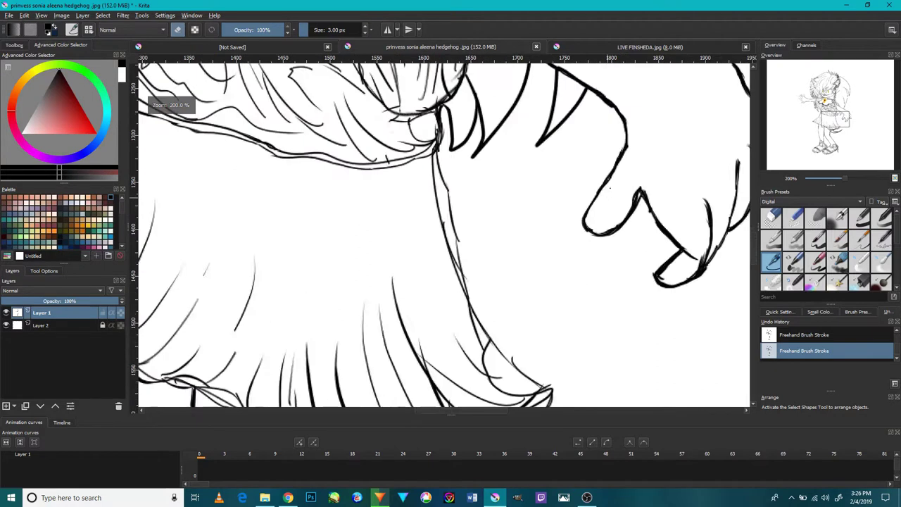
pyautogui.scroll(3, 612, 179)
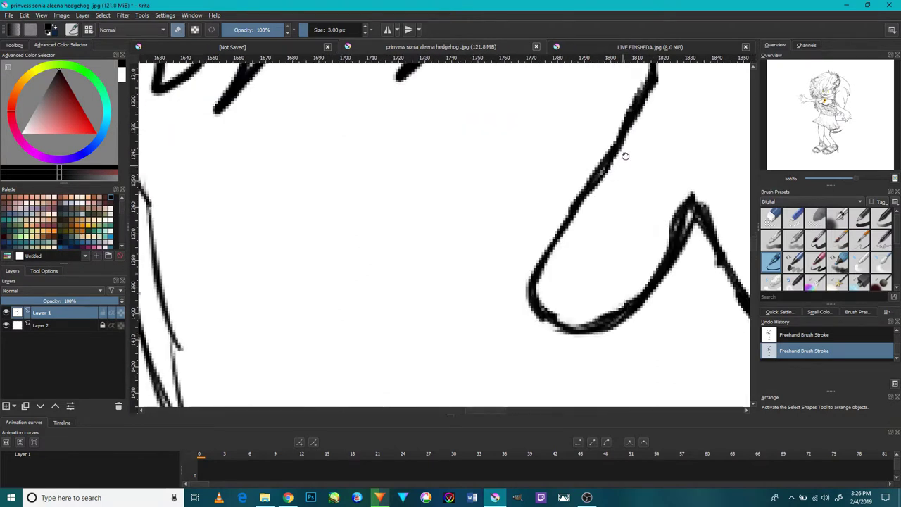
pyautogui.moveTo(624, 159); pyautogui.dragTo(588, 248)
pyautogui.moveTo(604, 307); pyautogui.dragTo(652, 268)
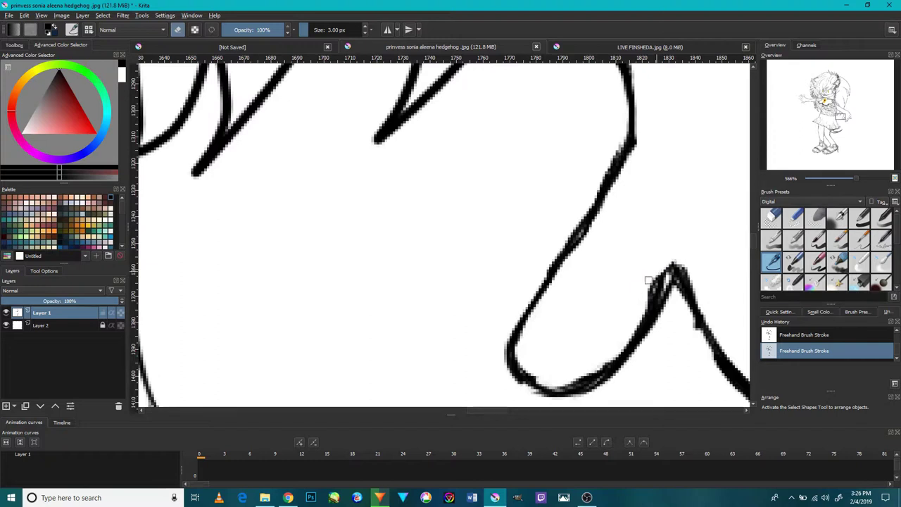
pyautogui.moveTo(665, 273); pyautogui.dragTo(653, 302)
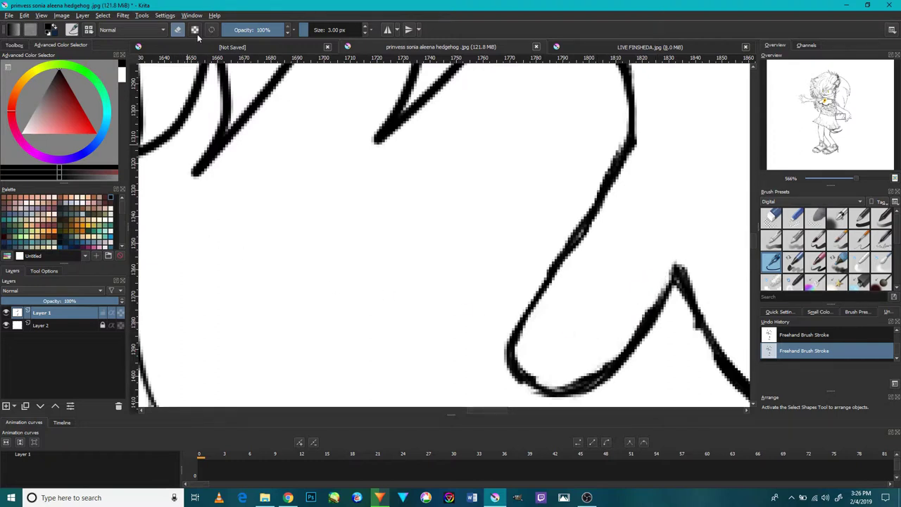
# Step: Switch from erasing to painting and fill the light gaps in the thumb's outline with black
pyautogui.press('e')
pyautogui.scroll(1, 512, 383)
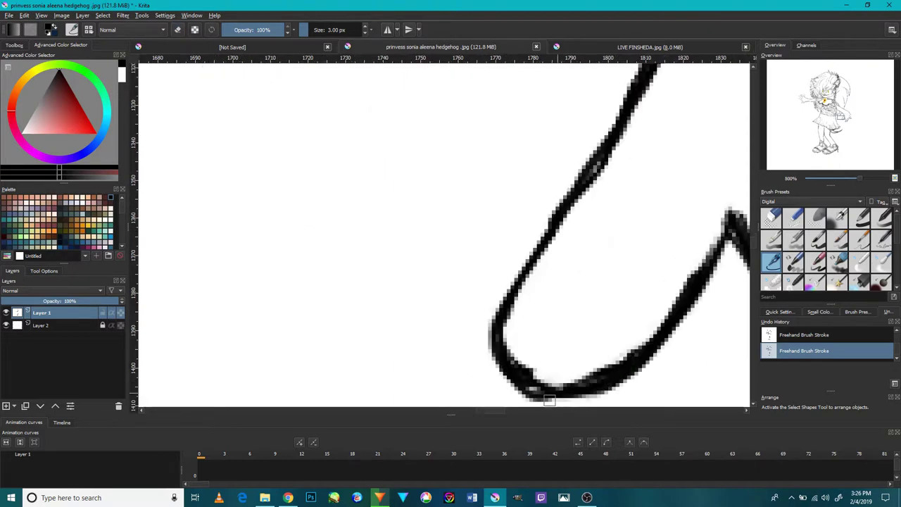
pyautogui.moveTo(602, 160)
pyautogui.mouseDown()
pyautogui.moveTo(492, 311)
pyautogui.moveTo(516, 283)
pyautogui.moveTo(527, 375)
pyautogui.mouseUp()
pyautogui.scroll(-6, 553, 371)
pyautogui.scroll(6, 580, 369)
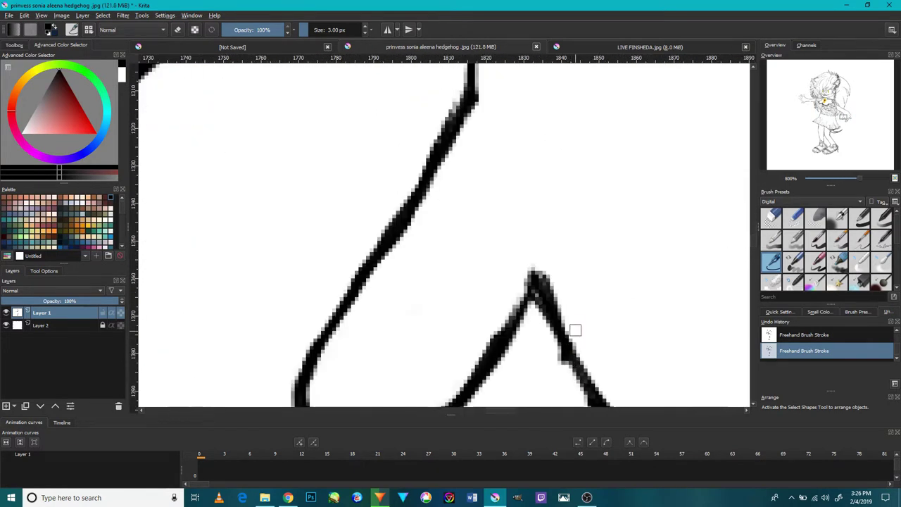
# Step: Paint over the uneven outline running from the thumb joint down the lowered hand's first finger
pyautogui.moveTo(574, 307); pyautogui.dragTo(559, 218)
pyautogui.hotkey('ctrl', 'z')
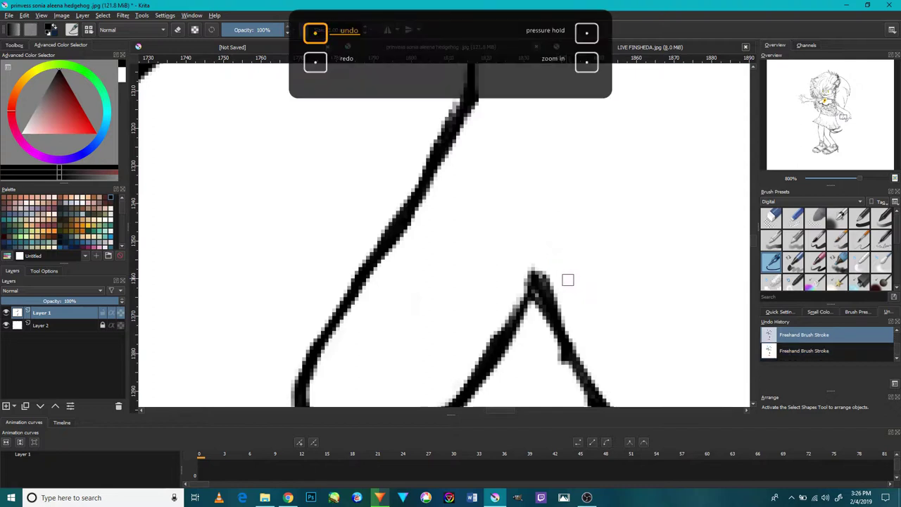
pyautogui.moveTo(595, 303); pyautogui.dragTo(579, 204)
pyautogui.hotkey('ctrl', 'shift', 'z')
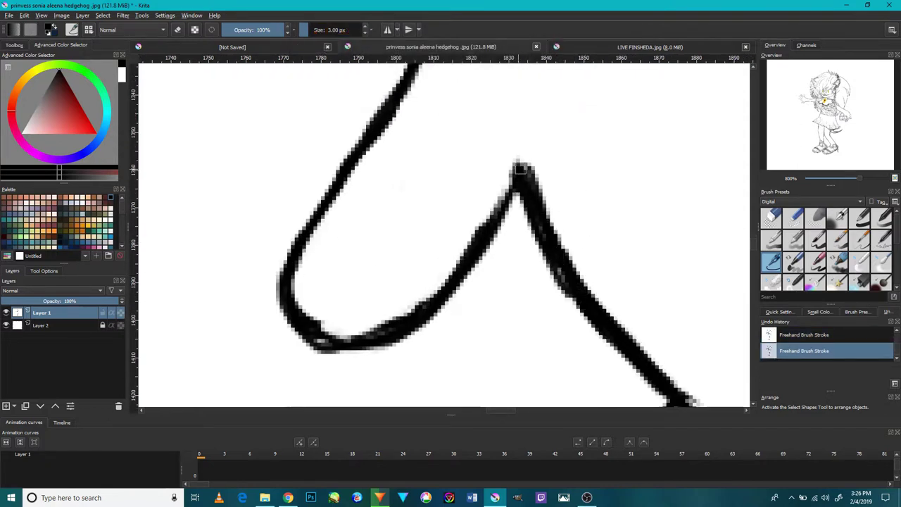
pyautogui.moveTo(630, 305); pyautogui.dragTo(580, 164)
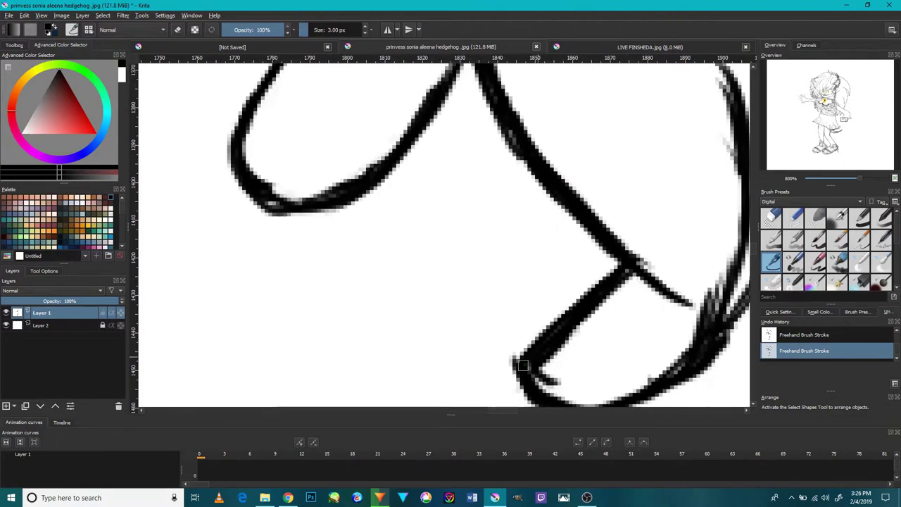
pyautogui.moveTo(624, 369); pyautogui.dragTo(574, 352)
pyautogui.moveTo(697, 306)
pyautogui.mouseDown()
pyautogui.moveTo(619, 364)
pyautogui.moveTo(684, 282)
pyautogui.moveTo(637, 360)
pyautogui.moveTo(611, 378)
pyautogui.mouseUp()
# Step: Switch back to erasing and remove the overlapping line bits around the lowered hand's first fingertip
pyautogui.press('e')
pyautogui.moveTo(644, 320)
pyautogui.mouseDown()
pyautogui.moveTo(652, 292)
pyautogui.moveTo(625, 358)
pyautogui.moveTo(644, 299)
pyautogui.moveTo(615, 363)
pyautogui.moveTo(663, 272)
pyautogui.moveTo(659, 301)
pyautogui.moveTo(673, 275)
pyautogui.moveTo(661, 308)
pyautogui.moveTo(671, 289)
pyautogui.mouseUp()
pyautogui.moveTo(675, 245)
pyautogui.mouseDown()
pyautogui.moveTo(628, 355)
pyautogui.moveTo(623, 329)
pyautogui.mouseUp()
pyautogui.scroll(-5, 583, 347)
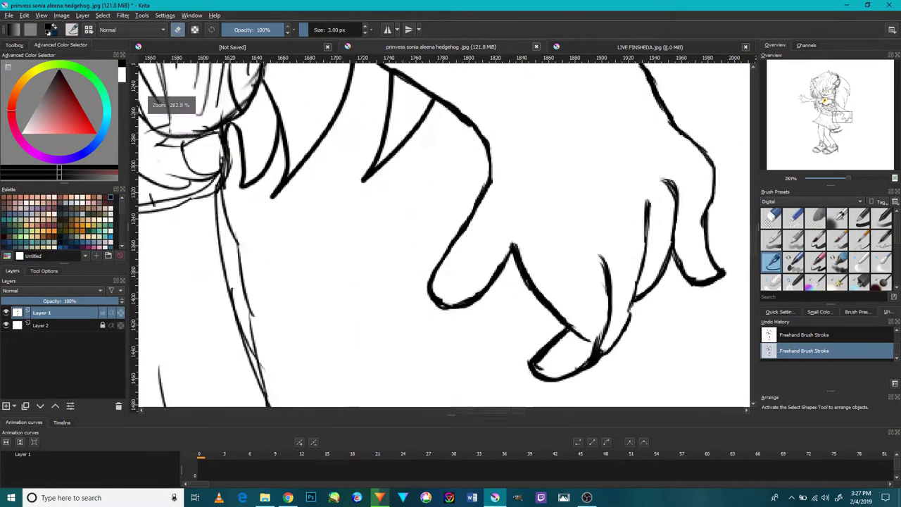
# Step: Erase the rough edge along the outer outline of the lowered forearm above the wrist
pyautogui.scroll(2, 641, 296)
pyautogui.scroll(8, 642, 295)
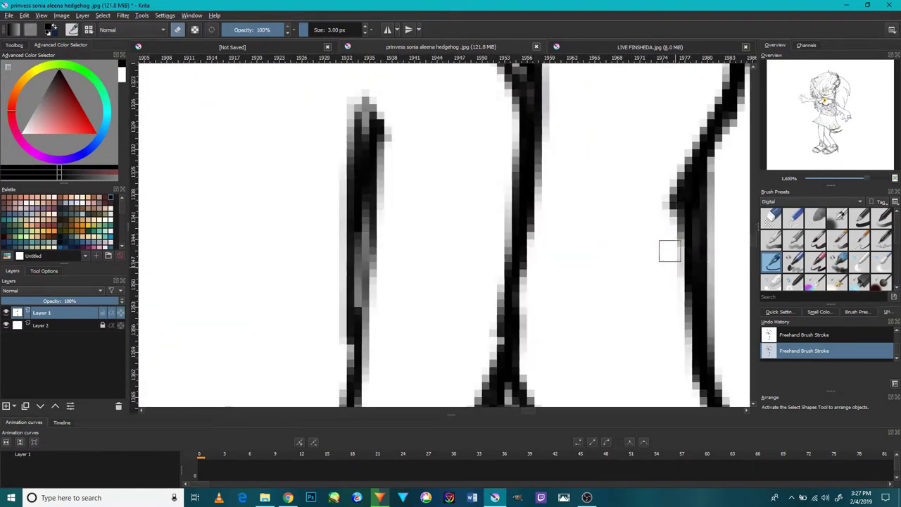
pyautogui.scroll(-6, 669, 294)
pyautogui.scroll(4, 647, 261)
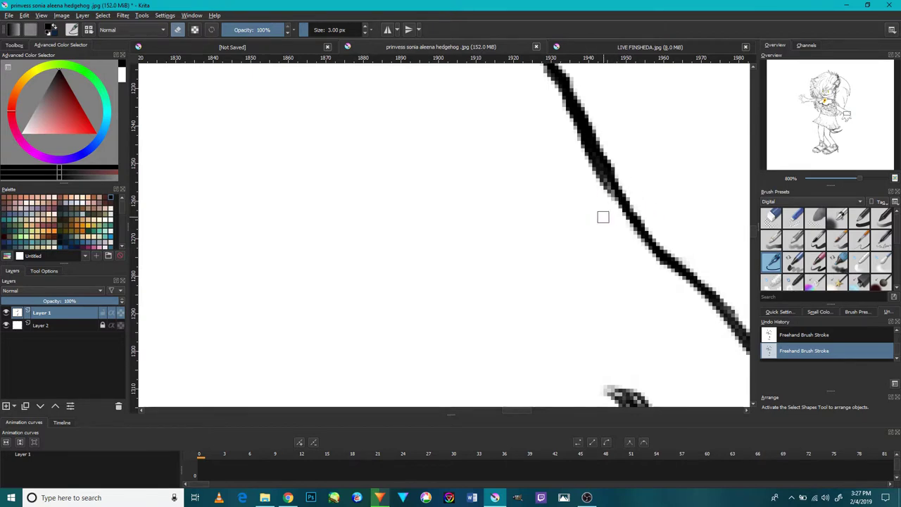
pyautogui.moveTo(610, 171); pyautogui.dragTo(663, 328)
pyautogui.moveTo(618, 219); pyautogui.dragTo(626, 244)
pyautogui.moveTo(663, 321)
pyautogui.mouseDown()
pyautogui.moveTo(645, 291)
pyautogui.moveTo(674, 337)
pyautogui.mouseUp()
pyautogui.moveTo(474, 186)
pyautogui.mouseDown()
pyautogui.moveTo(509, 223)
pyautogui.moveTo(664, 309)
pyautogui.mouseUp()
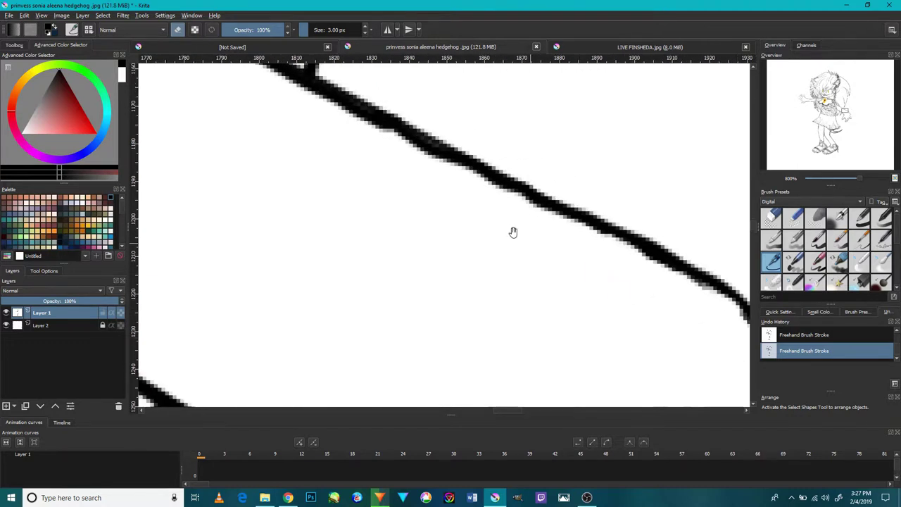
# Step: Thin the lowered arm's upper outline by erasing its ragged underside around the junction with the long hair line
pyautogui.moveTo(535, 246); pyautogui.dragTo(616, 330)
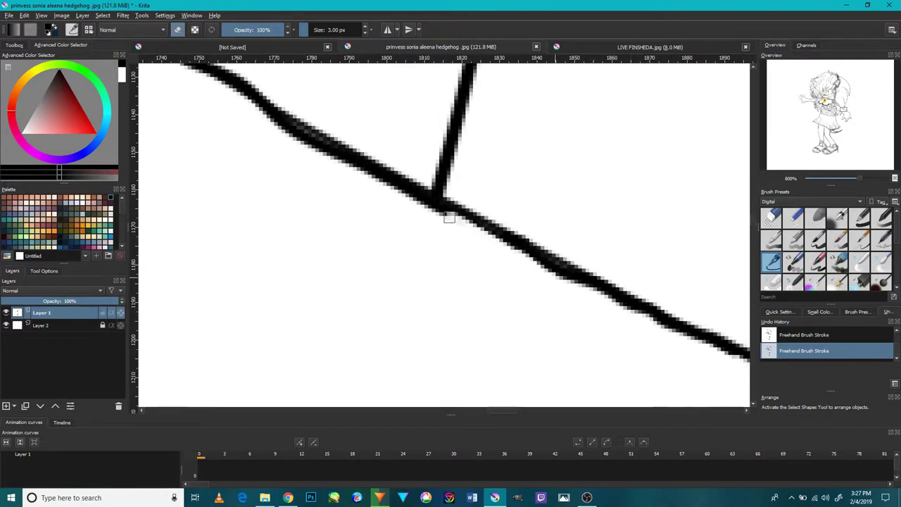
pyautogui.moveTo(405, 187)
pyautogui.mouseDown()
pyautogui.moveTo(300, 138)
pyautogui.moveTo(419, 196)
pyautogui.moveTo(325, 153)
pyautogui.moveTo(409, 186)
pyautogui.mouseUp()
pyautogui.hotkey('ctrl', 'z')
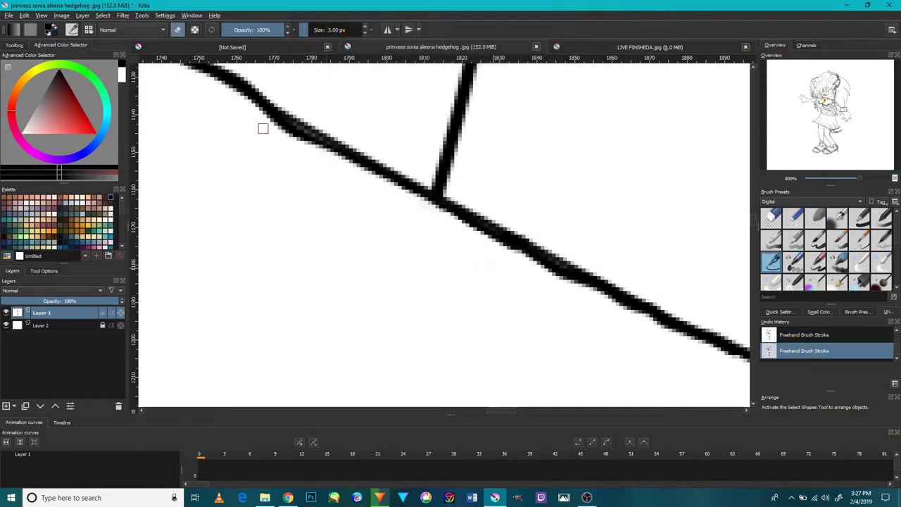
pyautogui.scroll(-5, 435, 295)
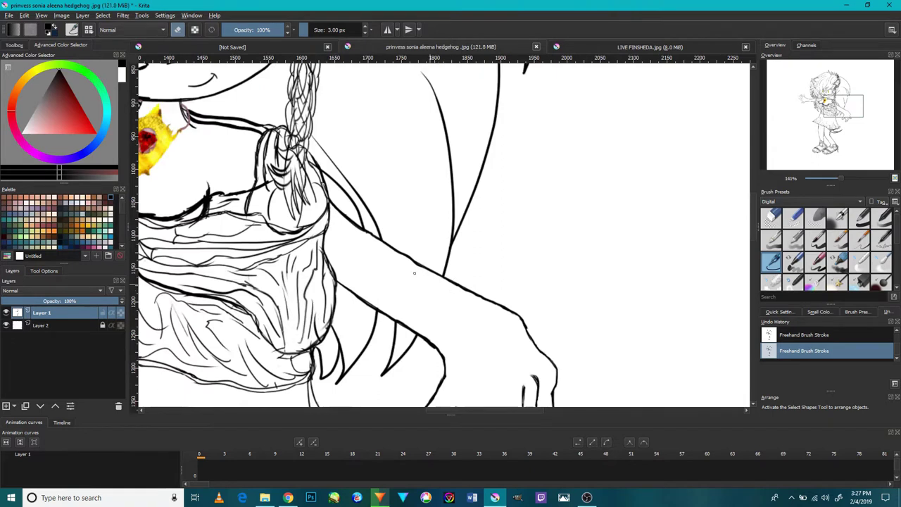
# Step: Erase the doubled underside of the upper arm outline just below the shoulder, where the two hair lines meet it
pyautogui.scroll(5, 444, 296)
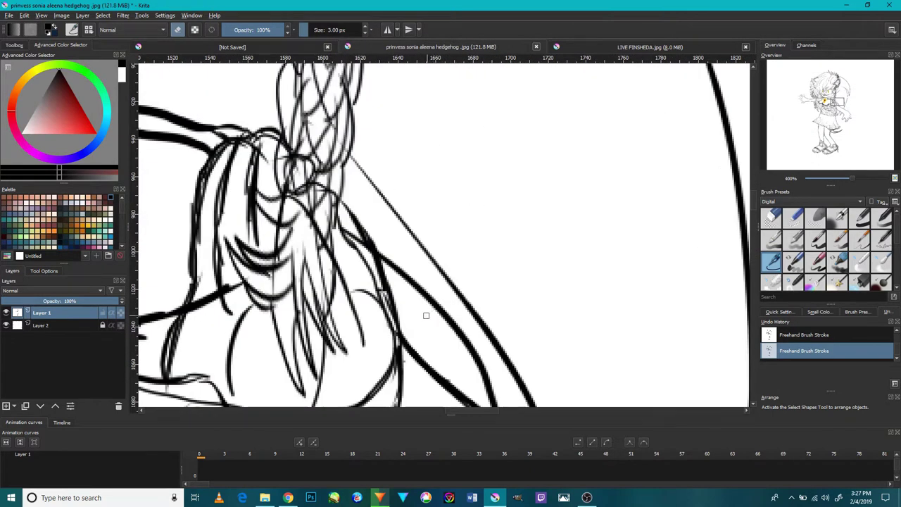
pyautogui.moveTo(432, 291); pyautogui.dragTo(450, 165)
pyautogui.scroll(5, 454, 177)
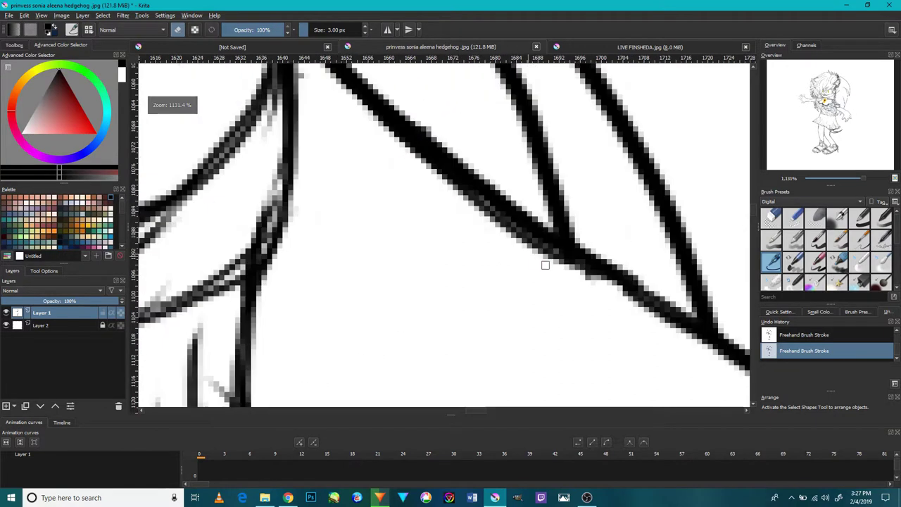
pyautogui.moveTo(452, 205)
pyautogui.mouseDown()
pyautogui.moveTo(431, 196)
pyautogui.moveTo(537, 244)
pyautogui.moveTo(392, 149)
pyautogui.moveTo(515, 245)
pyautogui.moveTo(373, 141)
pyautogui.moveTo(420, 178)
pyautogui.moveTo(482, 204)
pyautogui.moveTo(417, 163)
pyautogui.moveTo(517, 263)
pyautogui.moveTo(374, 126)
pyautogui.mouseUp()
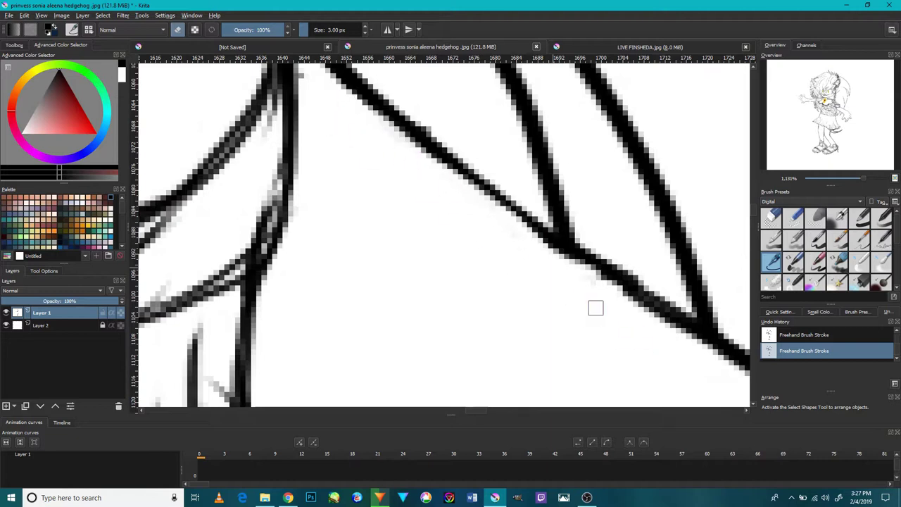
# Step: Erase the overlapping line pieces and small spike around the skirt hem fold between the tops of the legs
pyautogui.scroll(-10, 494, 308)
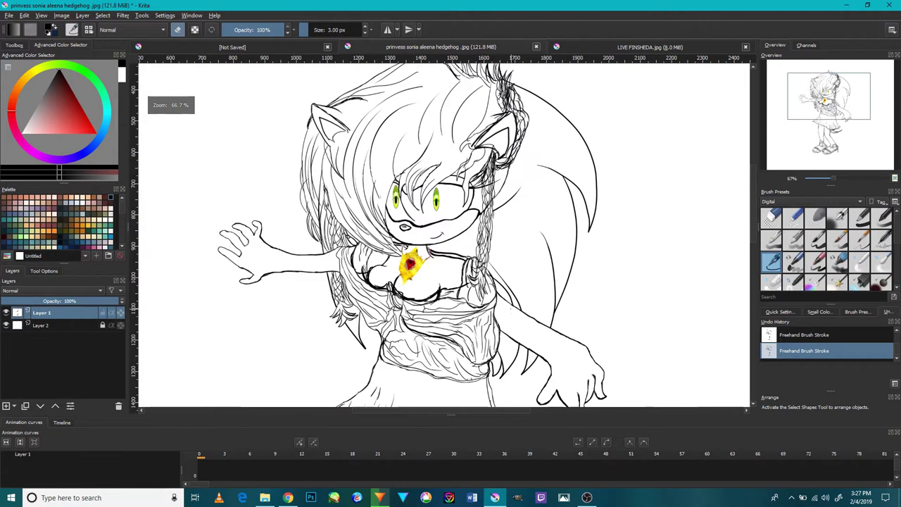
pyautogui.moveTo(507, 254); pyautogui.dragTo(557, 107)
pyautogui.moveTo(546, 229); pyautogui.dragTo(571, 120)
pyautogui.moveTo(564, 191); pyautogui.dragTo(567, 173)
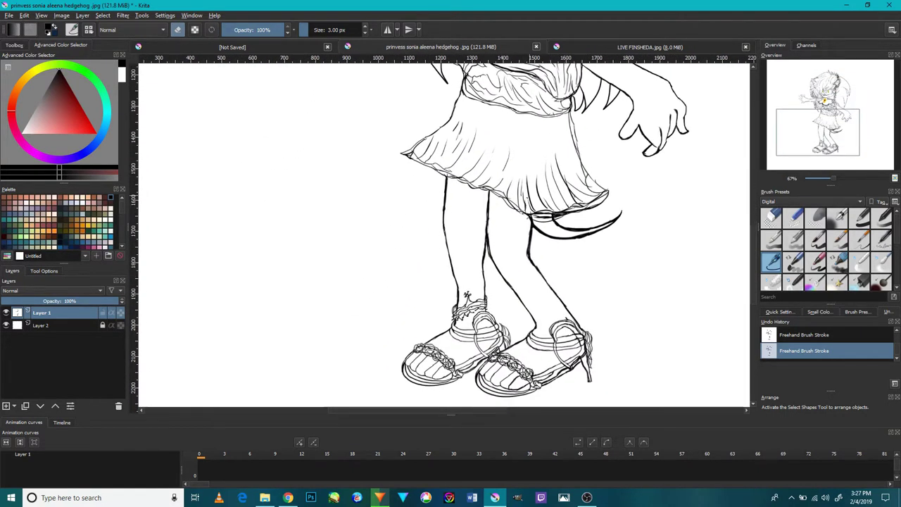
pyautogui.scroll(7, 532, 211)
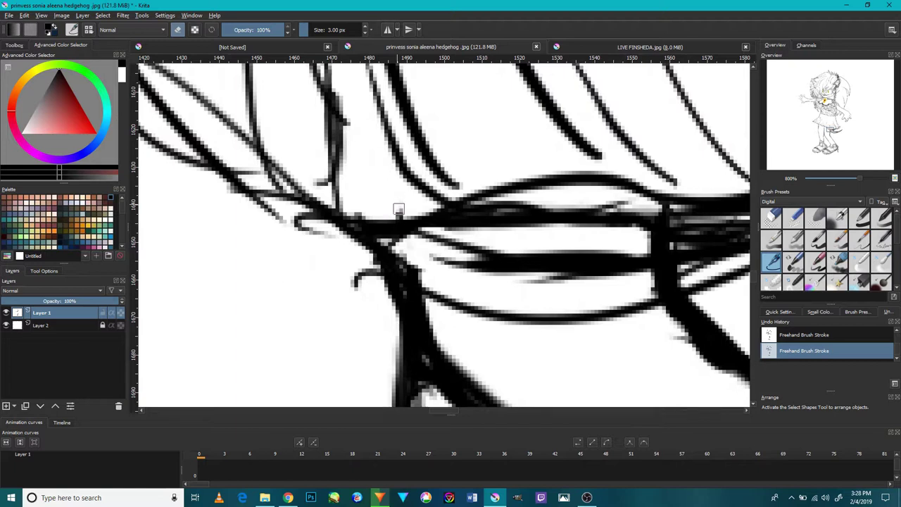
pyautogui.moveTo(649, 285)
pyautogui.mouseDown()
pyautogui.moveTo(673, 280)
pyautogui.moveTo(648, 295)
pyautogui.moveTo(668, 274)
pyautogui.moveTo(655, 271)
pyautogui.moveTo(685, 274)
pyautogui.mouseUp()
pyautogui.moveTo(663, 238)
pyautogui.mouseDown()
pyautogui.moveTo(647, 251)
pyautogui.moveTo(479, 248)
pyautogui.moveTo(434, 235)
pyautogui.moveTo(387, 243)
pyautogui.moveTo(425, 235)
pyautogui.moveTo(411, 248)
pyautogui.mouseUp()
pyautogui.scroll(3, 459, 283)
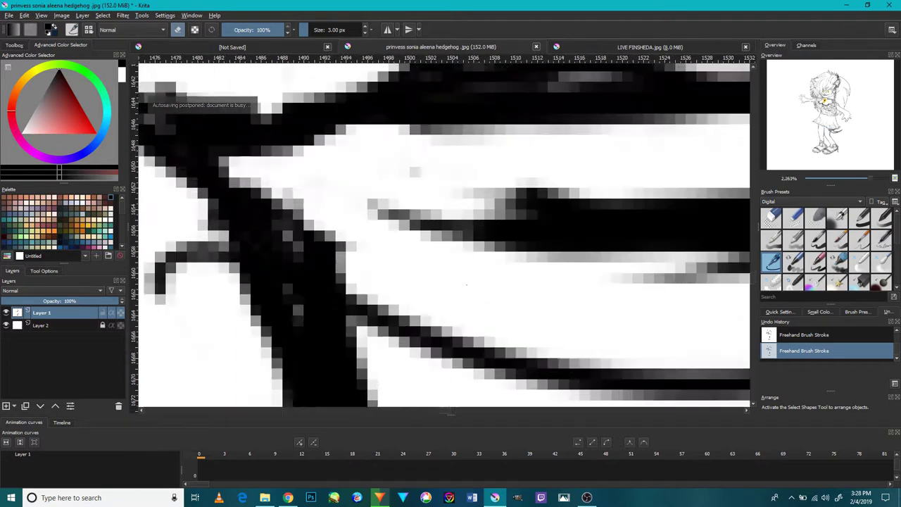
# Step: Erase the faint stray line above the skirt hem and the small curl on the nearby pleat line
pyautogui.scroll(-9, 480, 276)
pyautogui.scroll(5, 428, 309)
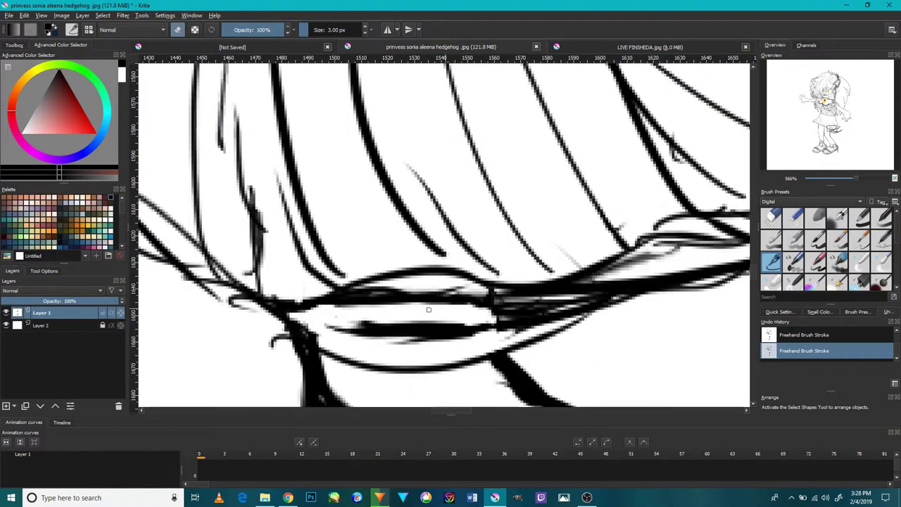
pyautogui.moveTo(590, 218); pyautogui.dragTo(543, 256)
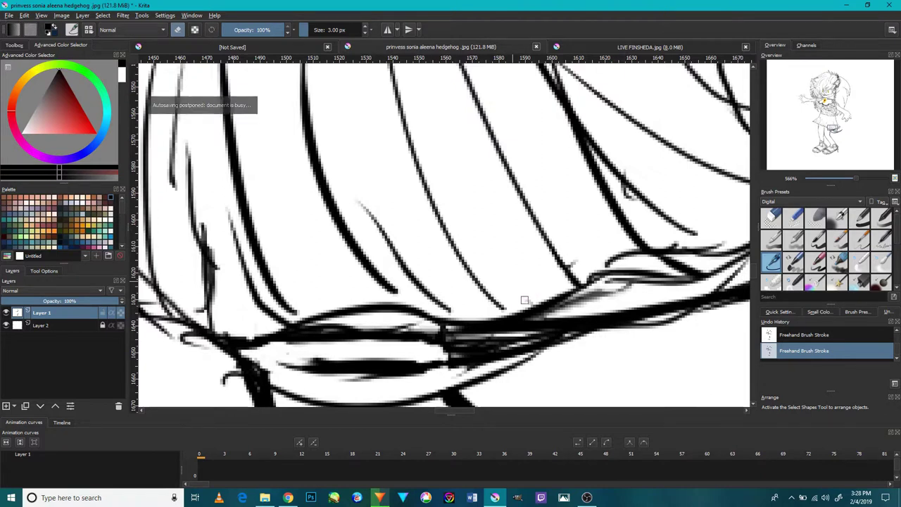
pyautogui.moveTo(624, 225); pyautogui.dragTo(557, 286)
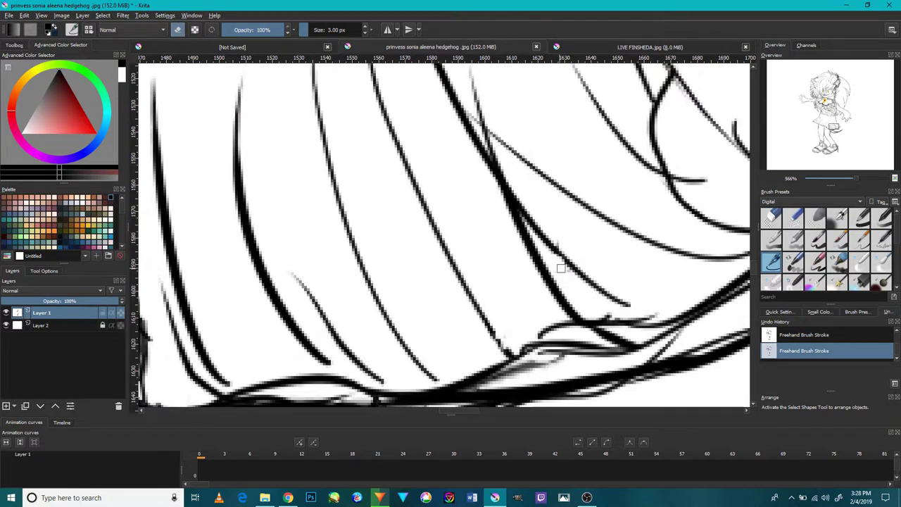
pyautogui.scroll(-5, 572, 256)
pyautogui.scroll(7, 593, 232)
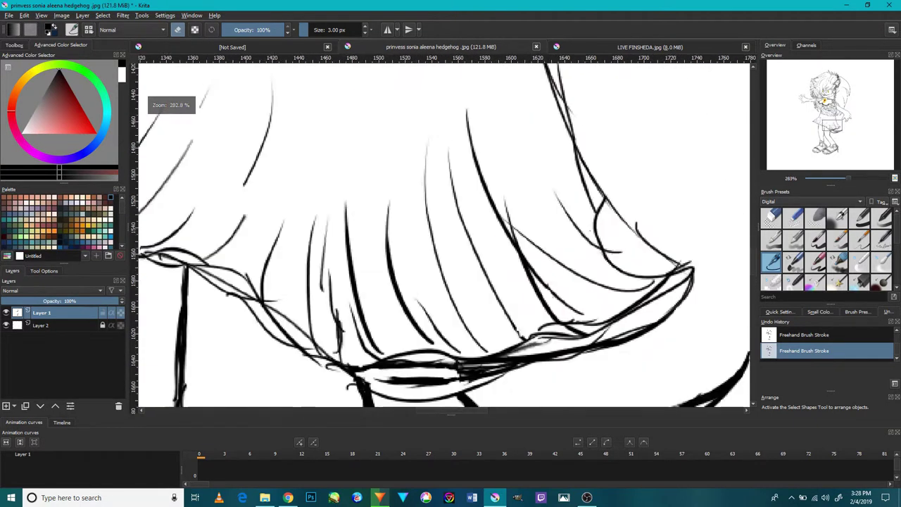
# Step: Erase the stray marks and overshooting line ends along the lower part of the skirt's right outline with the 3 px eraser
pyautogui.moveTo(697, 230)
pyautogui.mouseDown()
pyautogui.moveTo(680, 243)
pyautogui.moveTo(682, 266)
pyautogui.moveTo(671, 249)
pyautogui.moveTo(688, 259)
pyautogui.mouseUp()
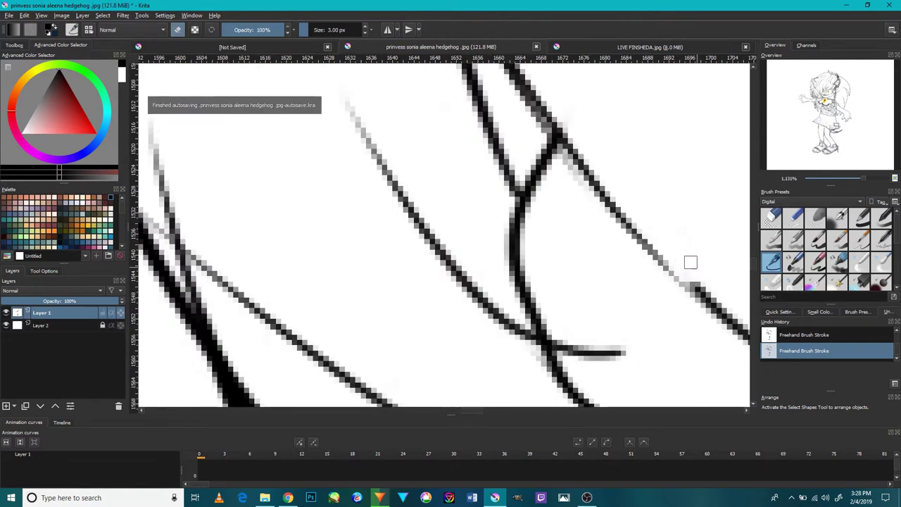
pyautogui.scroll(-4, 666, 249)
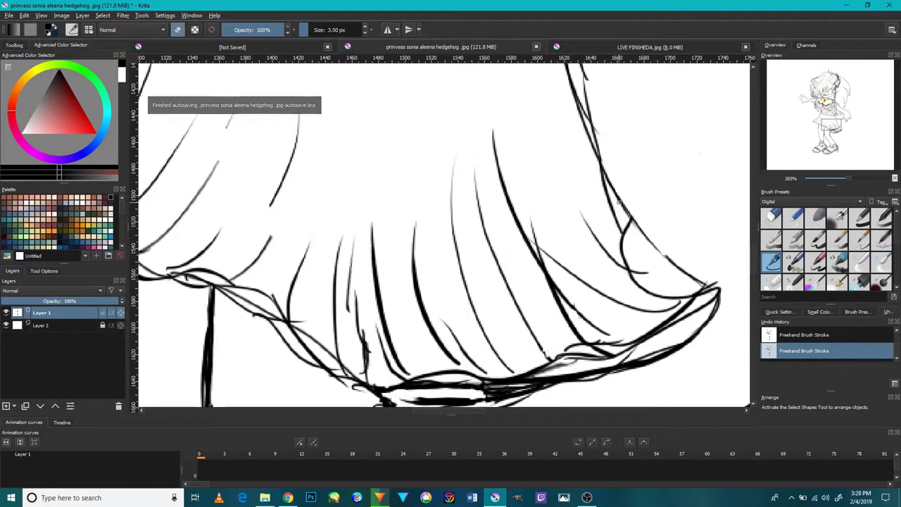
pyautogui.moveTo(598, 171); pyautogui.dragTo(529, 334)
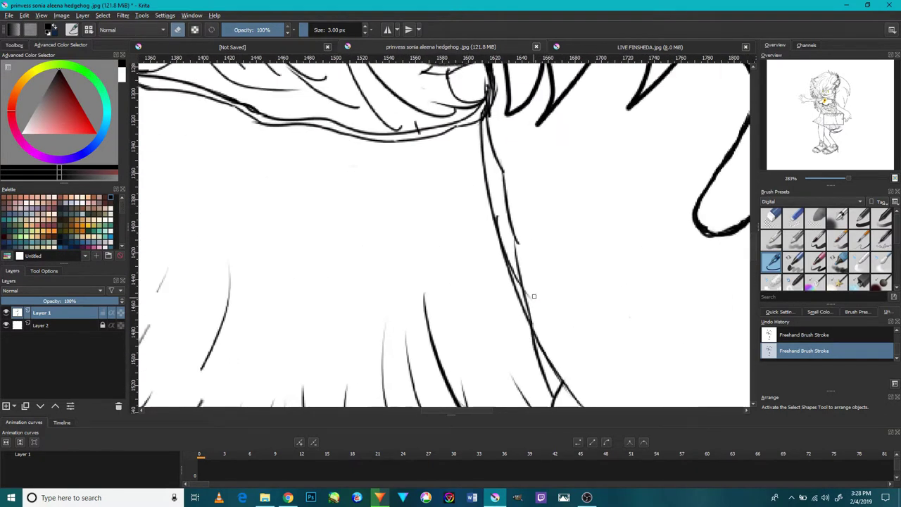
pyautogui.scroll(5, 544, 297)
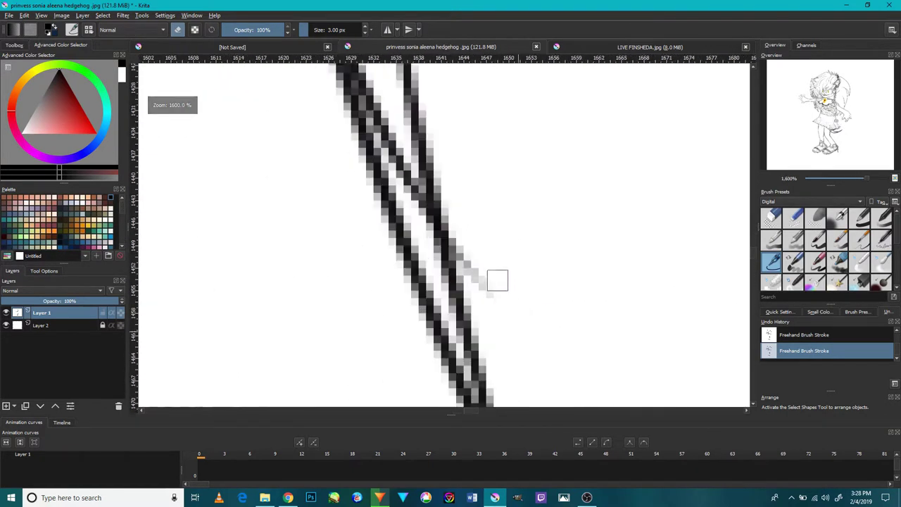
pyautogui.scroll(-4, 462, 199)
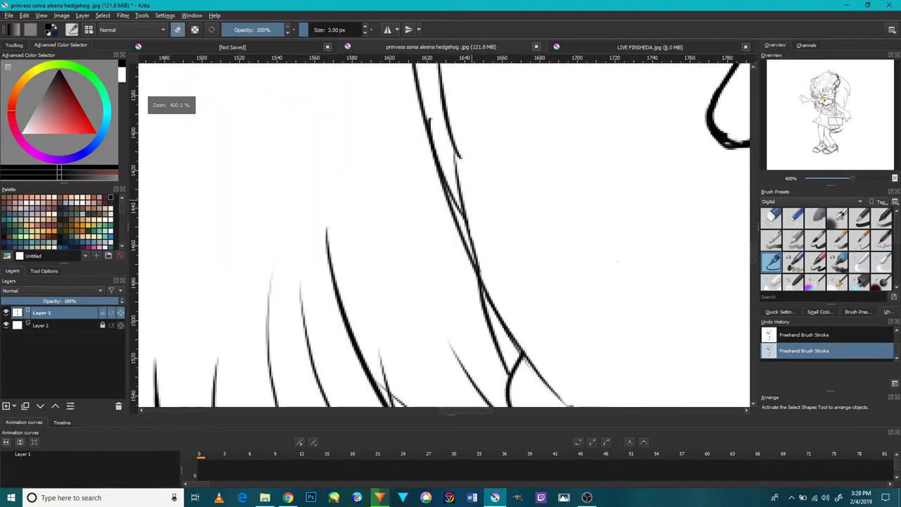
# Step: Clean up the overlapping line ends on the upper part of the skirt's right outline, just below the waist
pyautogui.moveTo(501, 159); pyautogui.dragTo(543, 290)
pyautogui.scroll(3, 500, 285)
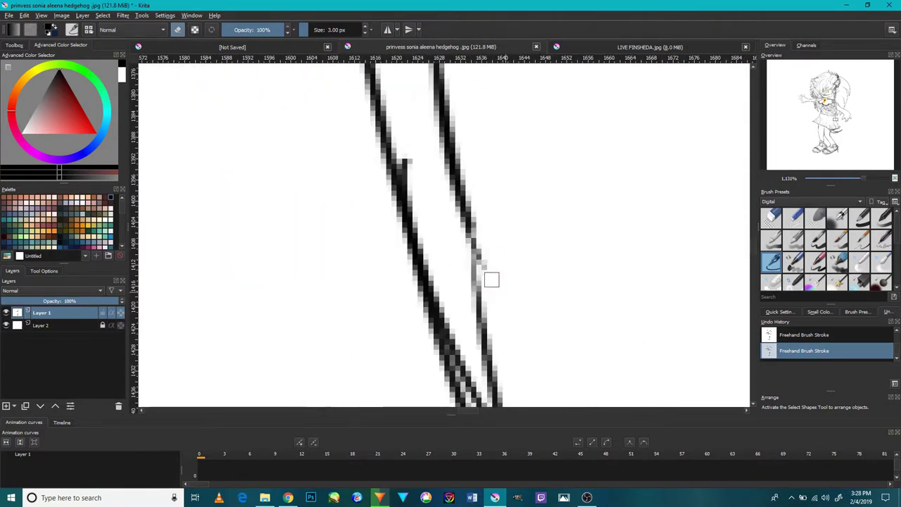
pyautogui.scroll(-5, 491, 257)
pyautogui.scroll(4, 488, 226)
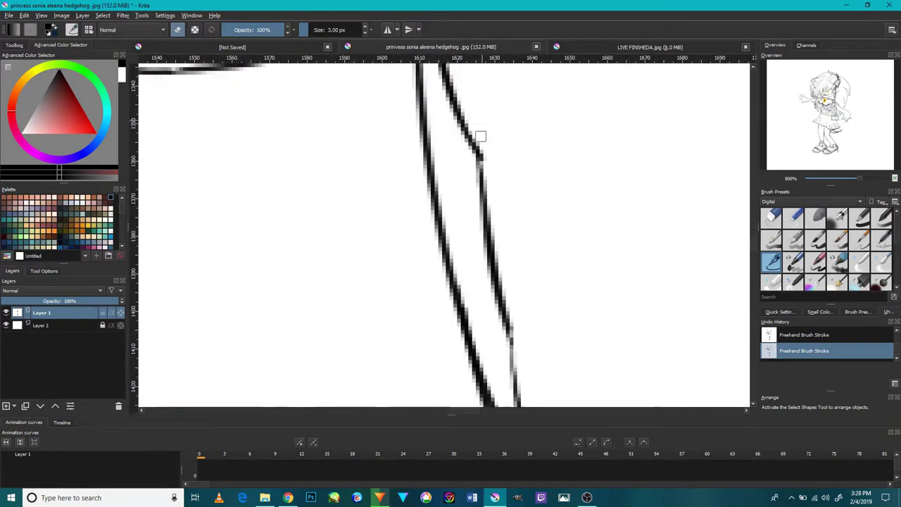
pyautogui.scroll(-6, 487, 153)
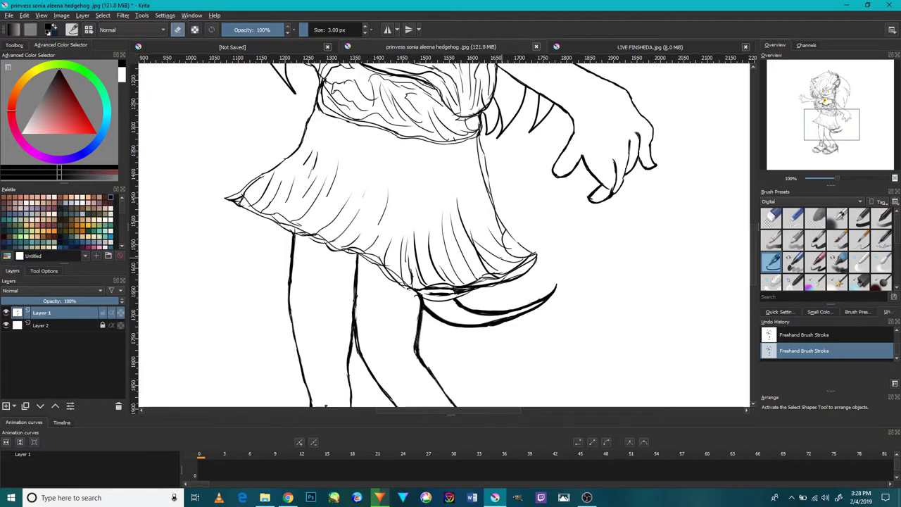
# Step: Erase the stray tick, the hooked fold end and faint specks just above the right part of the bodice hem
pyautogui.moveTo(442, 159); pyautogui.dragTo(480, 238)
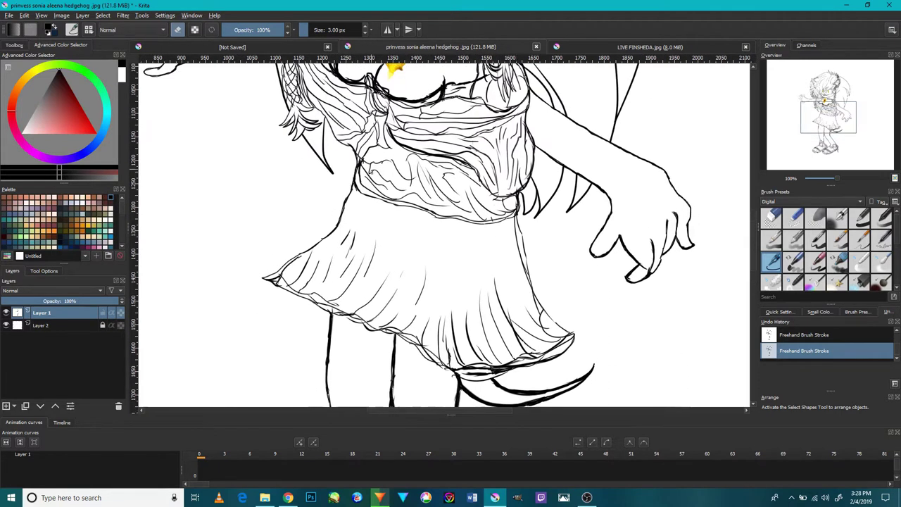
pyautogui.scroll(-1, 468, 200)
pyautogui.scroll(5, 468, 200)
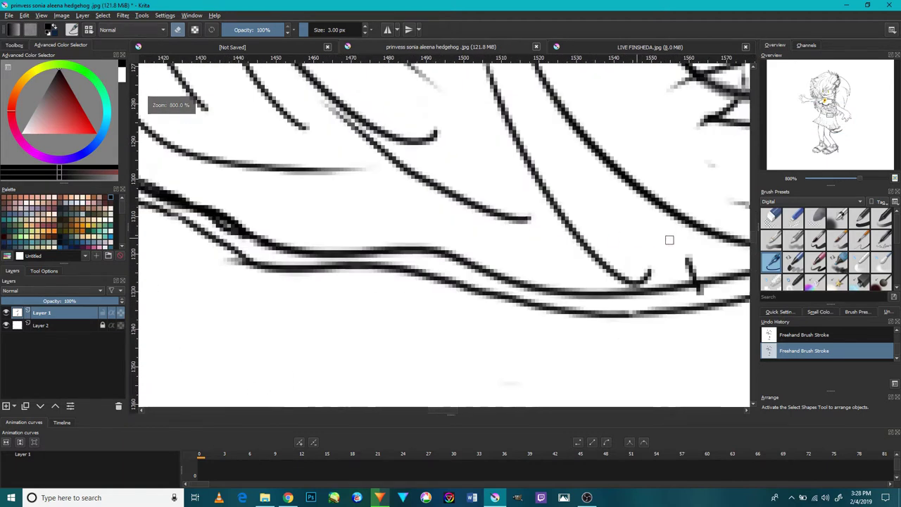
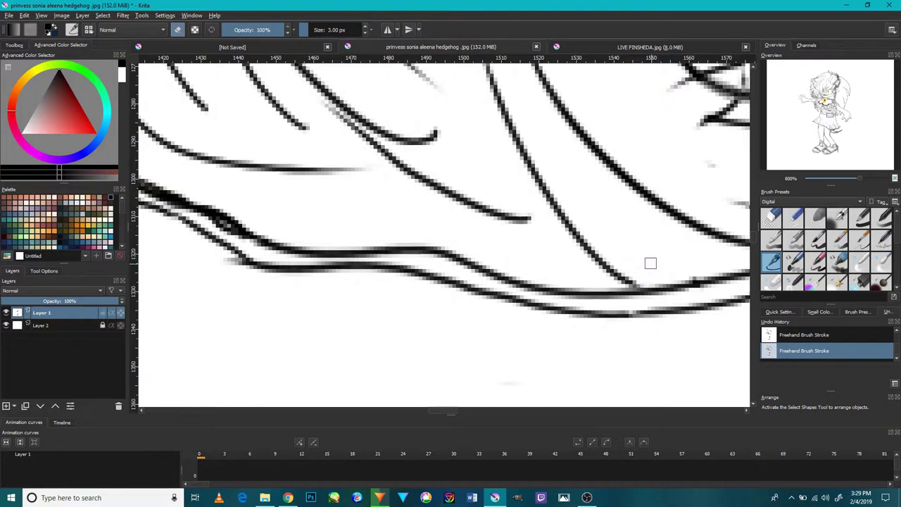
pyautogui.moveTo(652, 252); pyautogui.dragTo(512, 299)
pyautogui.moveTo(572, 214); pyautogui.dragTo(581, 212)
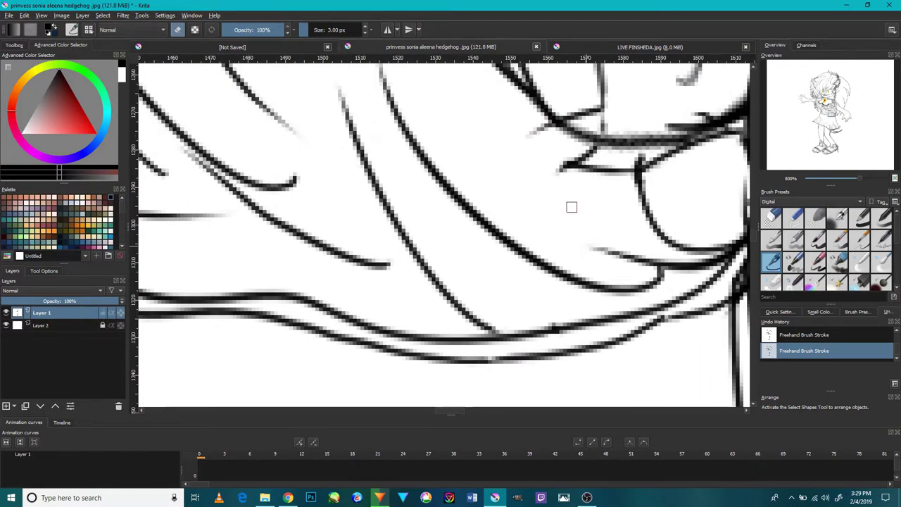
# Step: Trim the rough edges along the left part of the bodice hem and where it meets the skirt's left outline
pyautogui.moveTo(475, 280); pyautogui.dragTo(720, 253)
pyautogui.moveTo(317, 303)
pyautogui.mouseDown()
pyautogui.moveTo(468, 301)
pyautogui.moveTo(489, 282)
pyautogui.mouseUp()
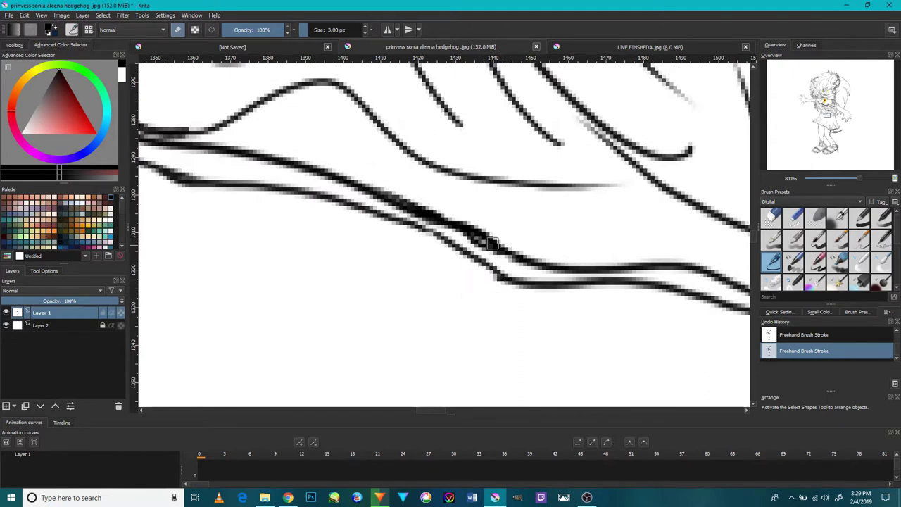
pyautogui.scroll(6, 492, 243)
pyautogui.scroll(-10, 494, 243)
pyautogui.scroll(2, 406, 226)
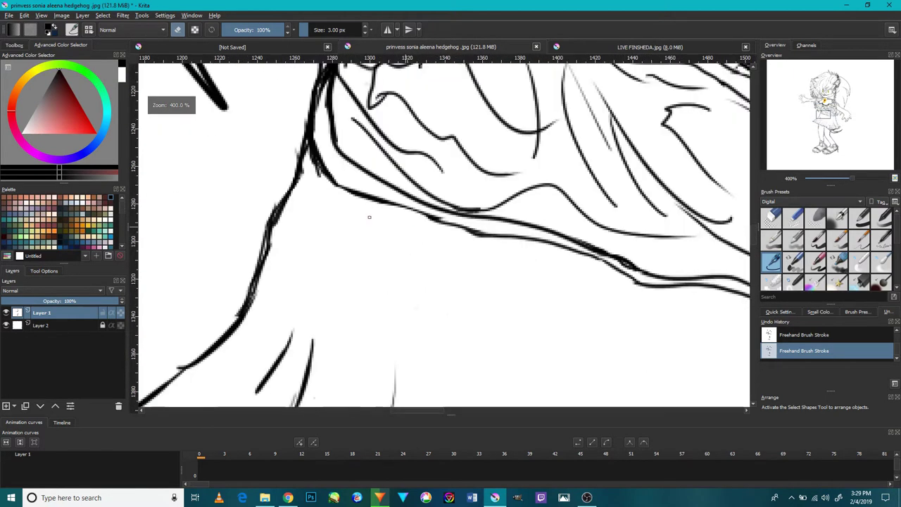
pyautogui.scroll(3, 369, 217)
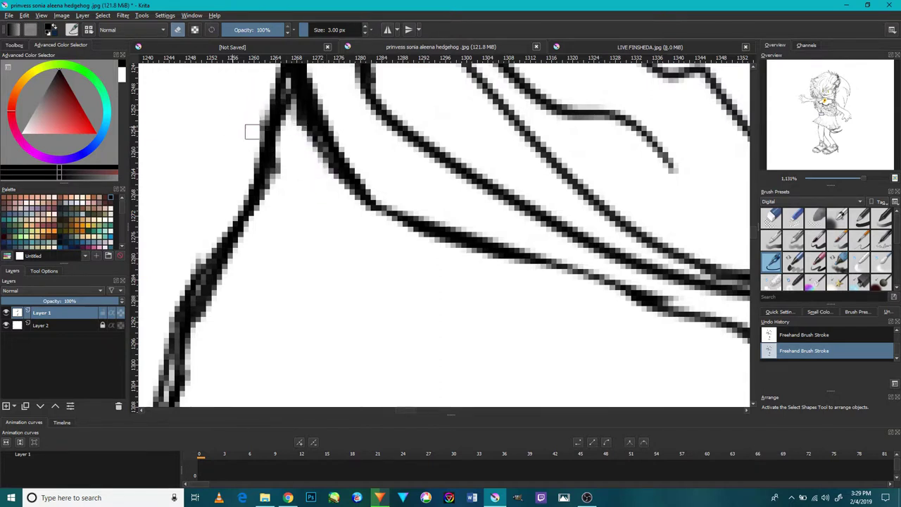
pyautogui.scroll(-5, 251, 134)
pyautogui.scroll(-5, 251, 134)
pyautogui.scroll(3, 251, 134)
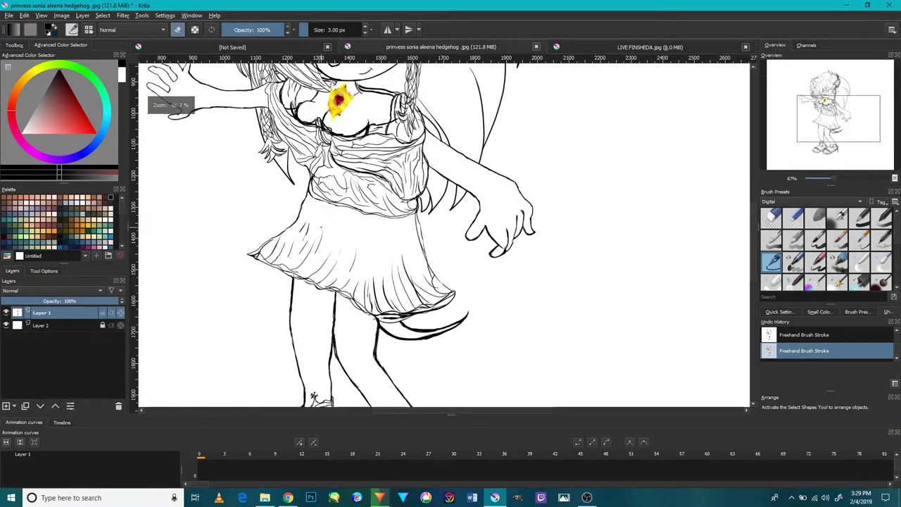
# Step: Erase the thick stray strokes beside the pleat at the skirt's lower hem and the rough edge under the tail's base
pyautogui.moveTo(369, 264); pyautogui.dragTo(405, 224)
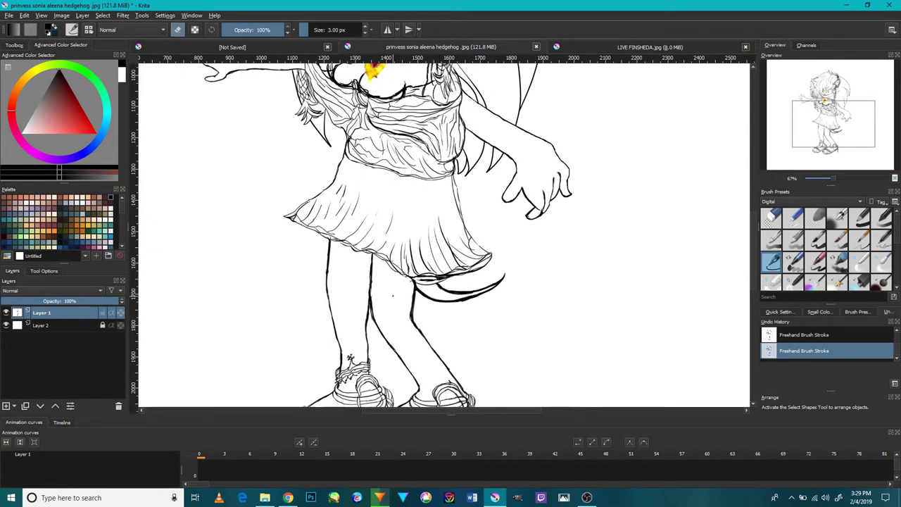
pyautogui.scroll(-3, 393, 296)
pyautogui.scroll(12, 494, 290)
pyautogui.moveTo(461, 270); pyautogui.dragTo(454, 262)
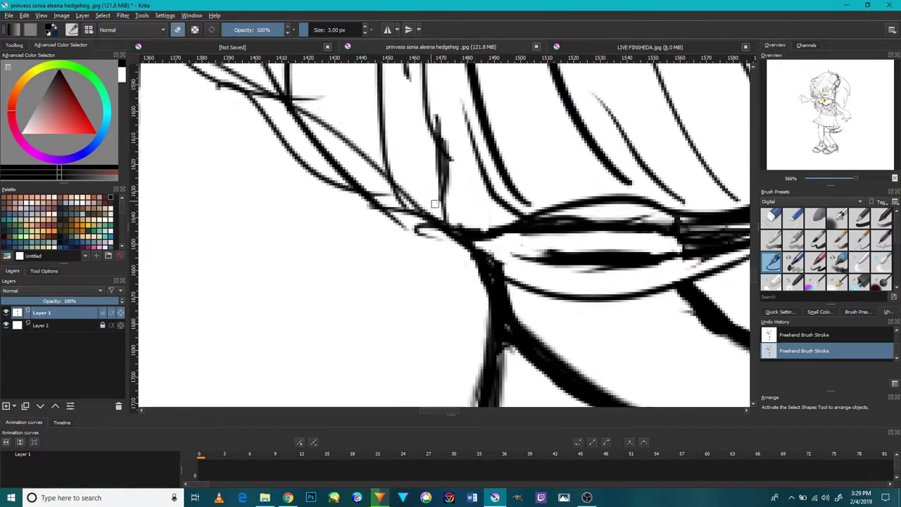
pyautogui.moveTo(436, 185)
pyautogui.mouseDown()
pyautogui.moveTo(446, 119)
pyautogui.moveTo(435, 140)
pyautogui.moveTo(442, 150)
pyautogui.moveTo(454, 145)
pyautogui.moveTo(441, 111)
pyautogui.moveTo(448, 163)
pyautogui.mouseUp()
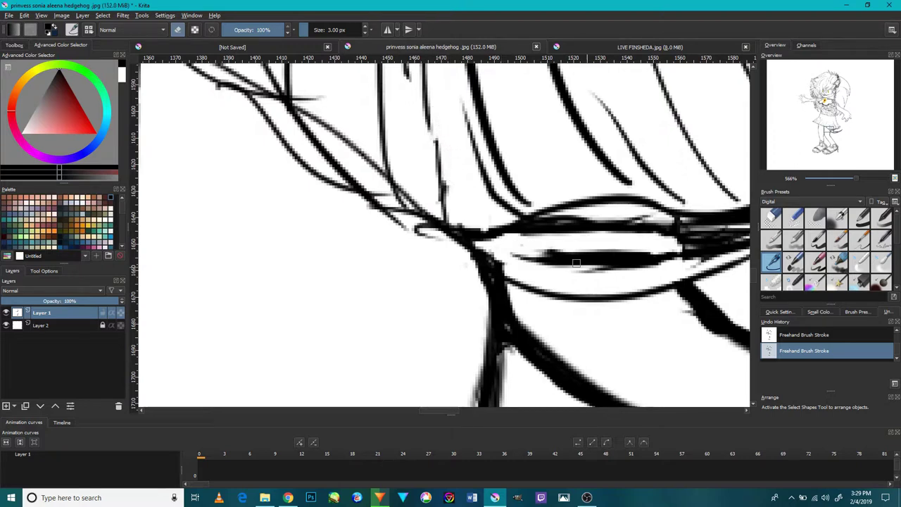
pyautogui.moveTo(719, 338)
pyautogui.mouseDown()
pyautogui.moveTo(703, 321)
pyautogui.moveTo(724, 337)
pyautogui.mouseUp()
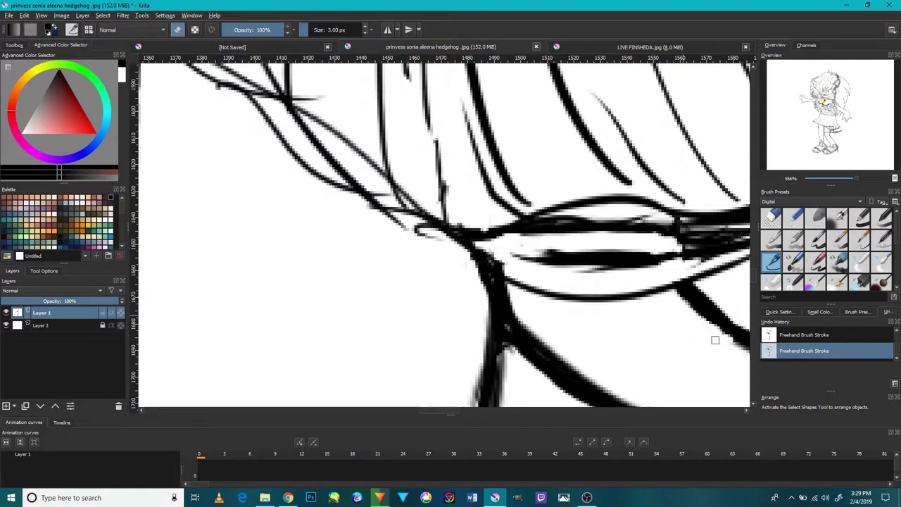
pyautogui.scroll(-5, 712, 338)
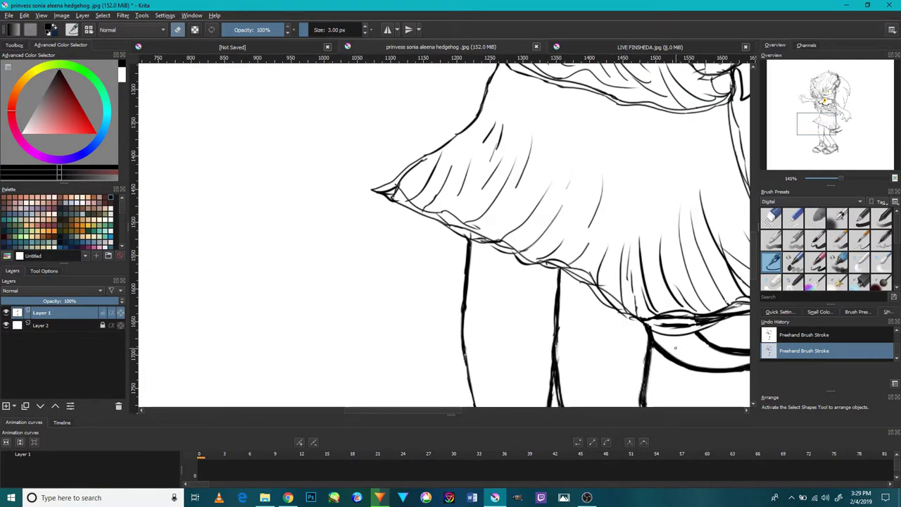
# Step: Erase the stray bumps on the toe outlines of the right-hand shoe and undo the last eraser stroke
pyautogui.moveTo(564, 330); pyautogui.dragTo(573, 182)
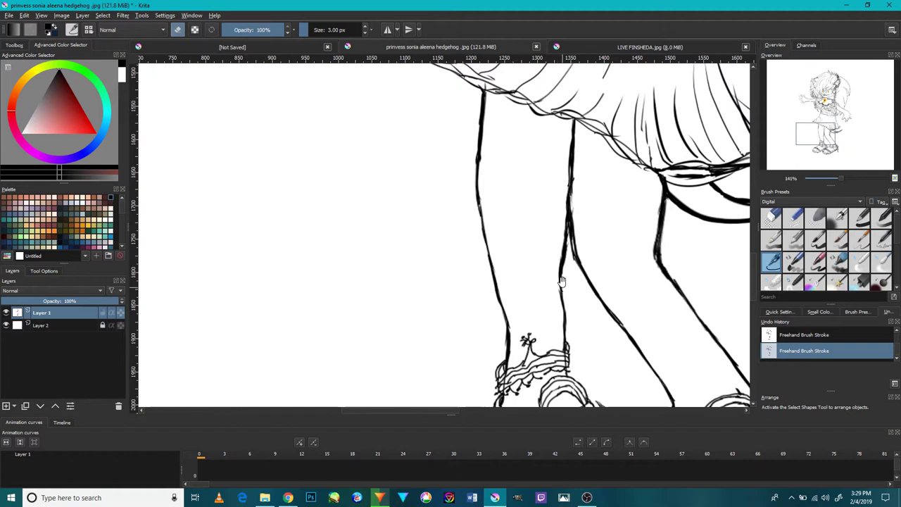
pyautogui.moveTo(562, 281); pyautogui.dragTo(573, 184)
pyautogui.moveTo(565, 320); pyautogui.dragTo(585, 224)
pyautogui.moveTo(559, 272); pyautogui.dragTo(585, 241)
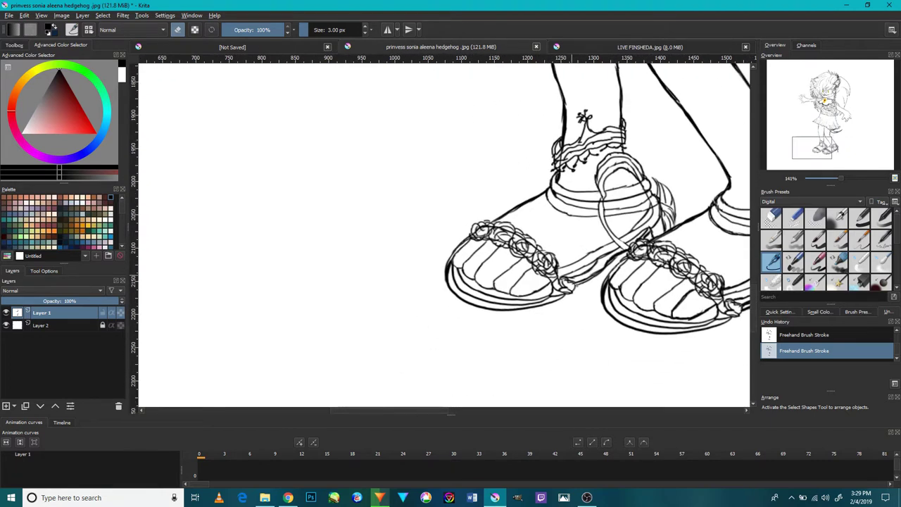
pyautogui.scroll(8, 650, 297)
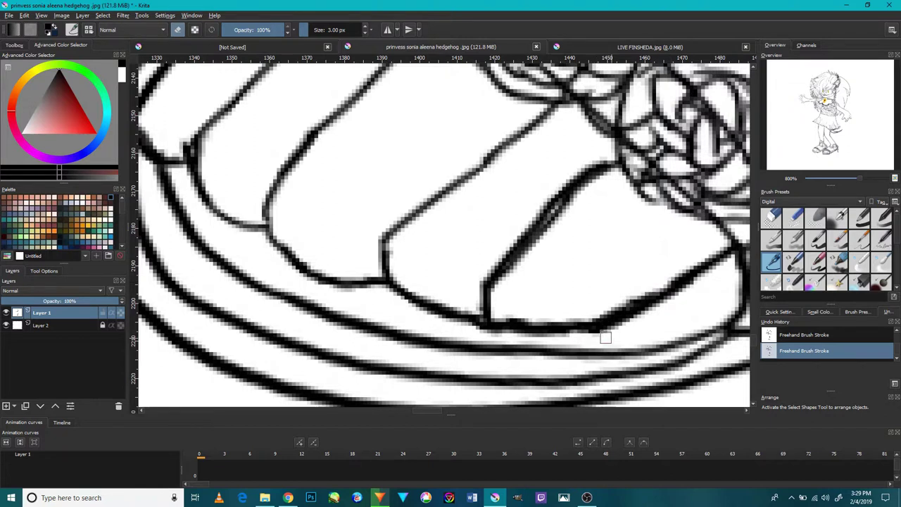
pyautogui.scroll(-2, 684, 288)
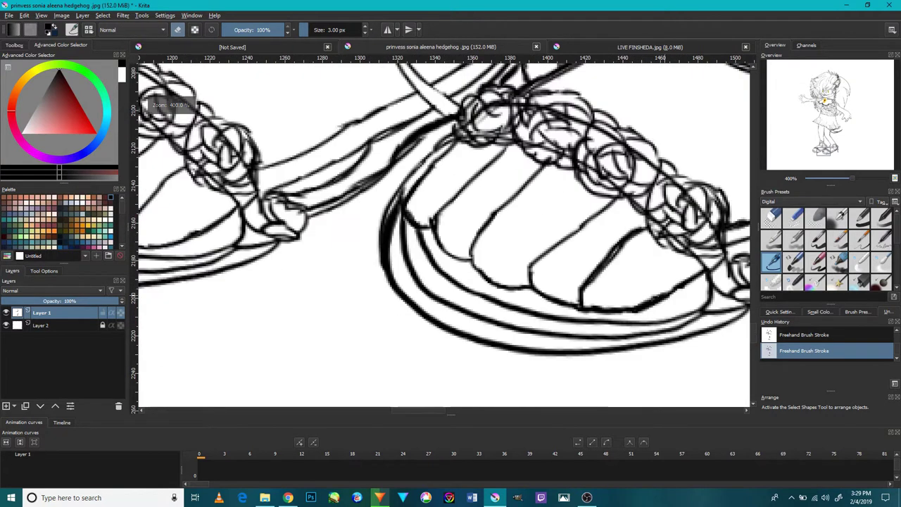
pyautogui.scroll(4, 430, 224)
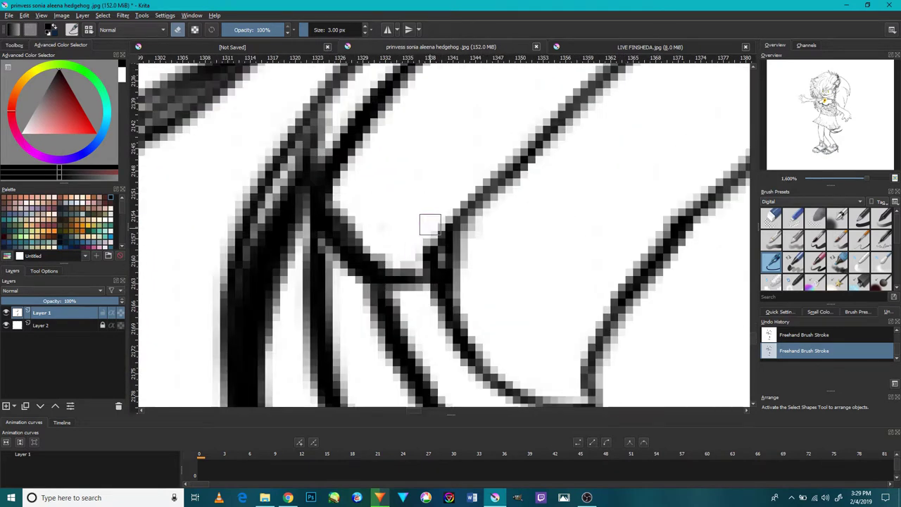
pyautogui.moveTo(330, 250); pyautogui.dragTo(357, 269)
pyautogui.scroll(-5, 356, 268)
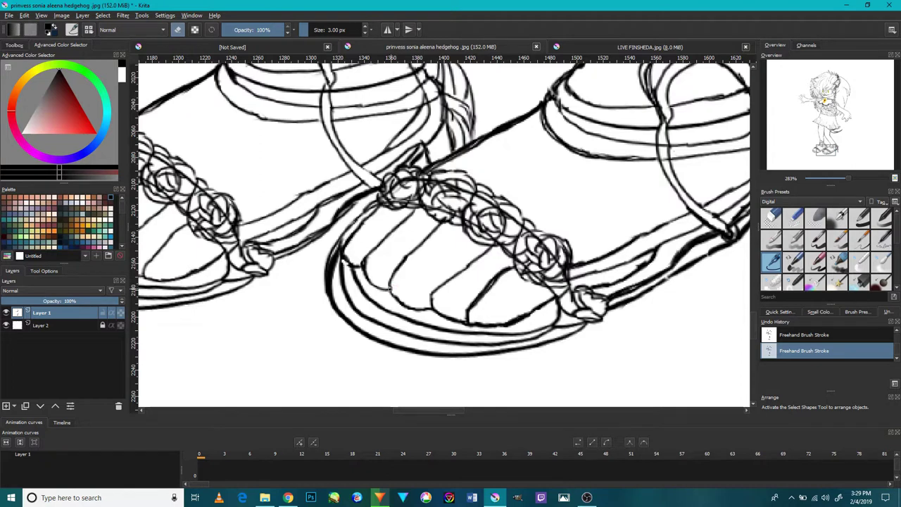
pyautogui.hotkey('ctrl', 'z')
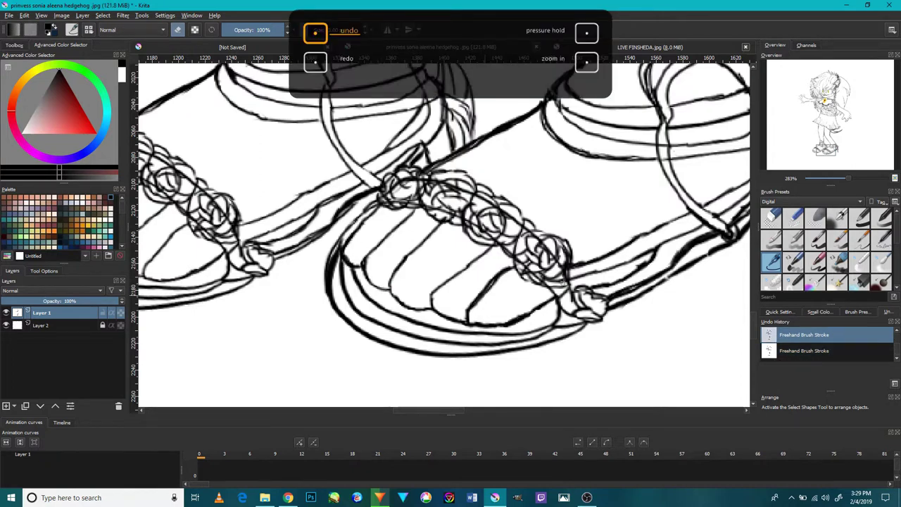
# Step: Try to erase stray lines inside the lowest large rosette on the right-hand shoe, and undo that stroke
pyautogui.scroll(6, 565, 275)
pyautogui.moveTo(522, 266)
pyautogui.mouseDown()
pyautogui.moveTo(515, 246)
pyautogui.moveTo(526, 231)
pyautogui.mouseUp()
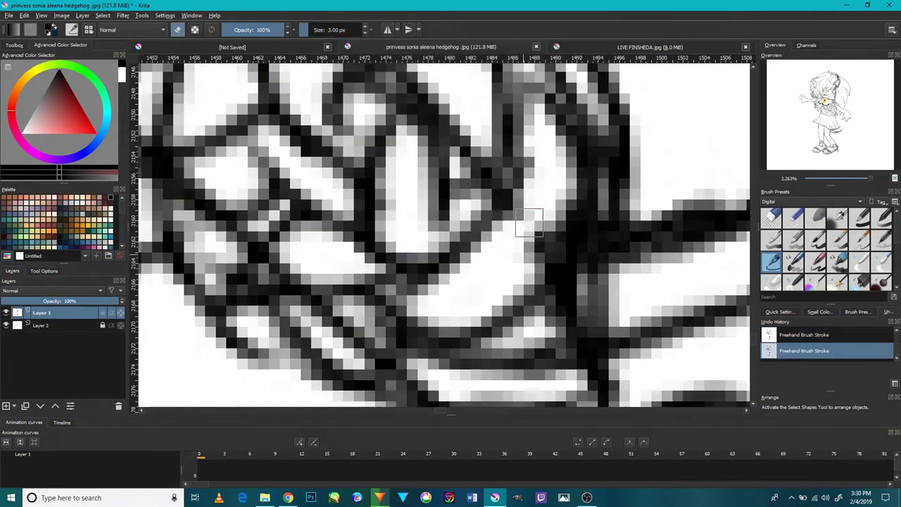
pyautogui.scroll(-6, 527, 231)
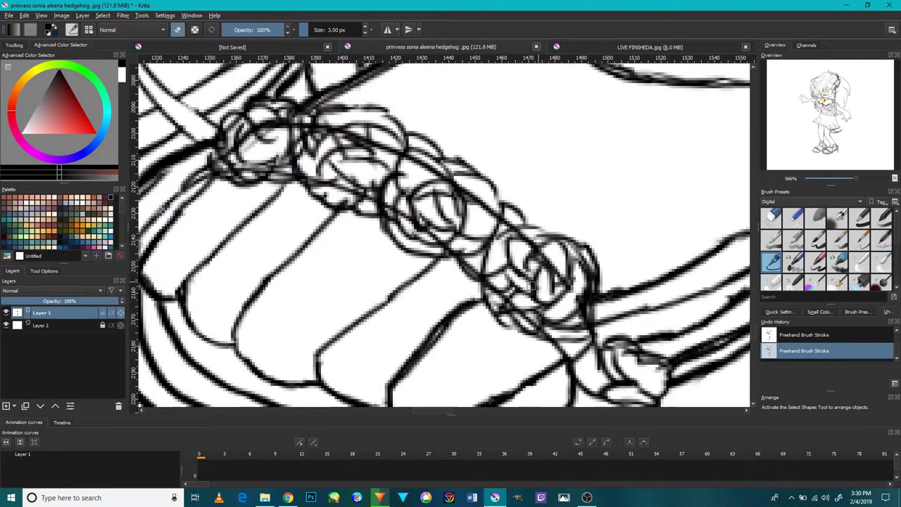
pyautogui.hotkey('ctrl', 'z')
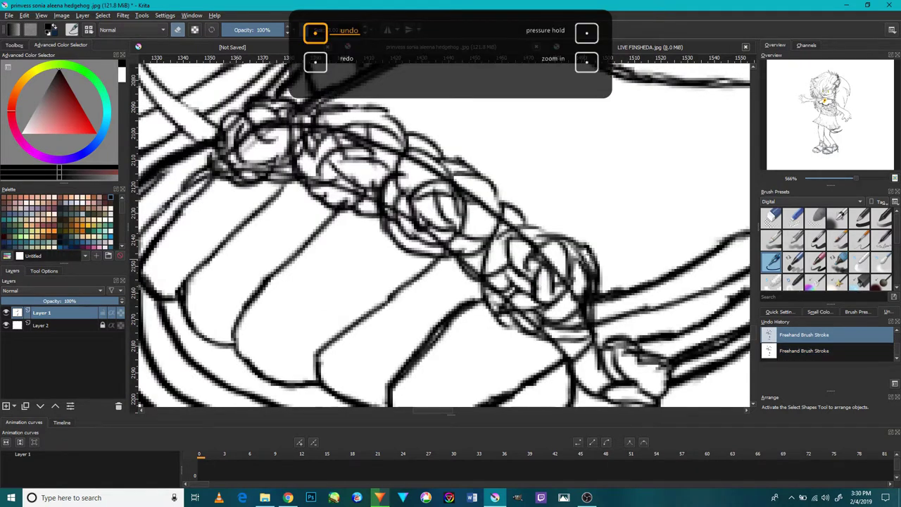
# Step: Smooth the rough edges and bumps on the side strap and sole lines of the right-hand shoe with the eraser
pyautogui.moveTo(604, 252); pyautogui.dragTo(394, 299)
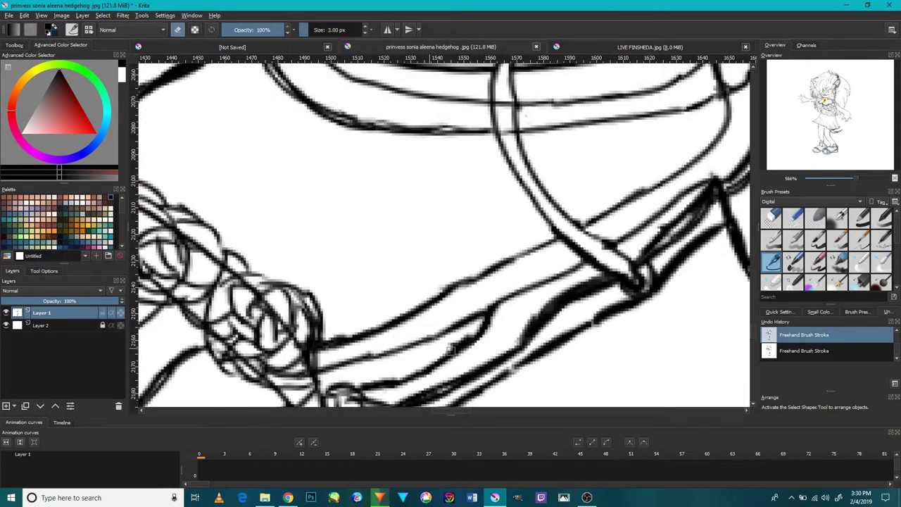
pyautogui.scroll(3, 450, 346)
pyautogui.moveTo(449, 345); pyautogui.dragTo(466, 339)
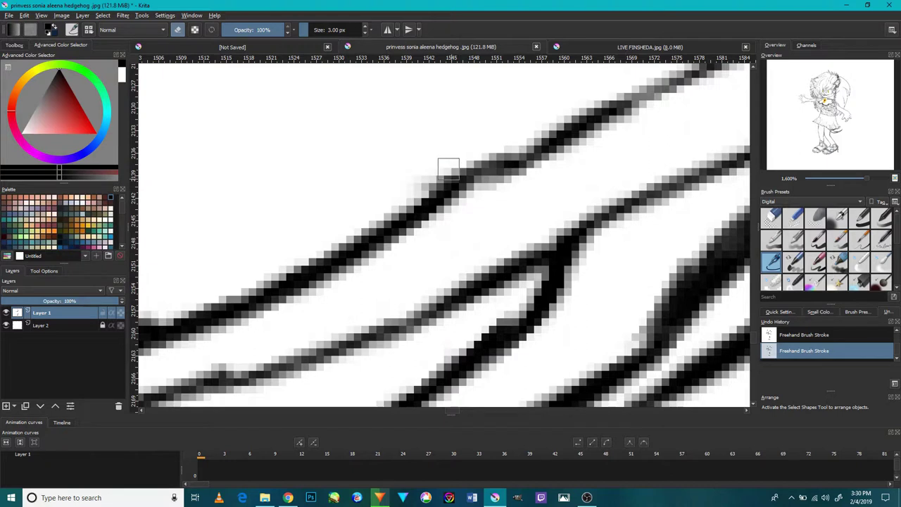
pyautogui.scroll(-5, 473, 159)
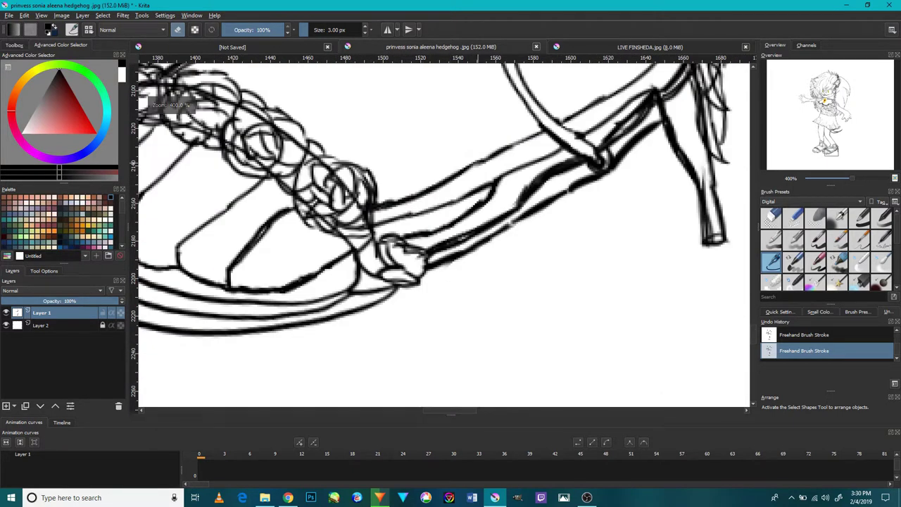
pyautogui.scroll(5, 523, 193)
pyautogui.moveTo(492, 214)
pyautogui.mouseDown()
pyautogui.moveTo(523, 157)
pyautogui.moveTo(467, 239)
pyautogui.mouseUp()
pyautogui.moveTo(509, 174); pyautogui.dragTo(529, 158)
pyautogui.moveTo(339, 219)
pyautogui.mouseDown()
pyautogui.moveTo(300, 251)
pyautogui.moveTo(332, 223)
pyautogui.mouseUp()
pyautogui.scroll(-6, 336, 224)
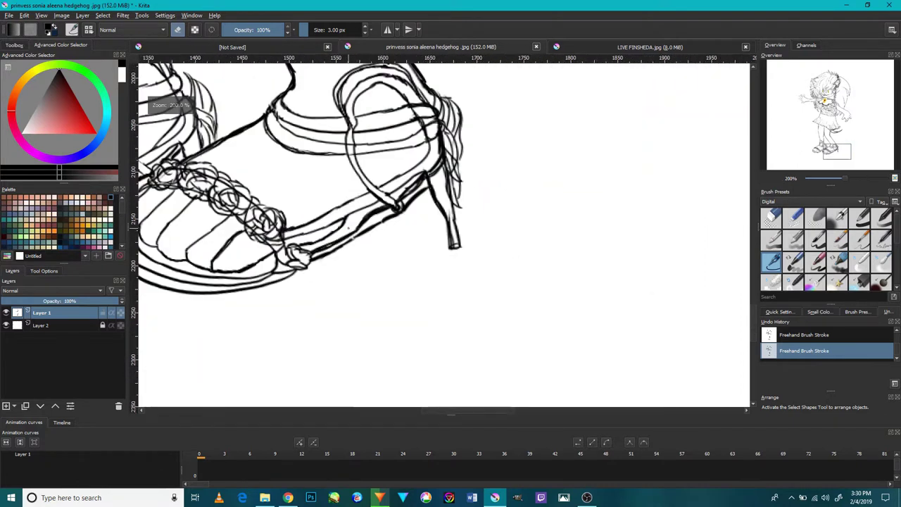
# Step: Switch from erasing to the 3 px black brush and repair the gaps in the lower sole line of the right-hand shoe
pyautogui.scroll(1, 352, 226)
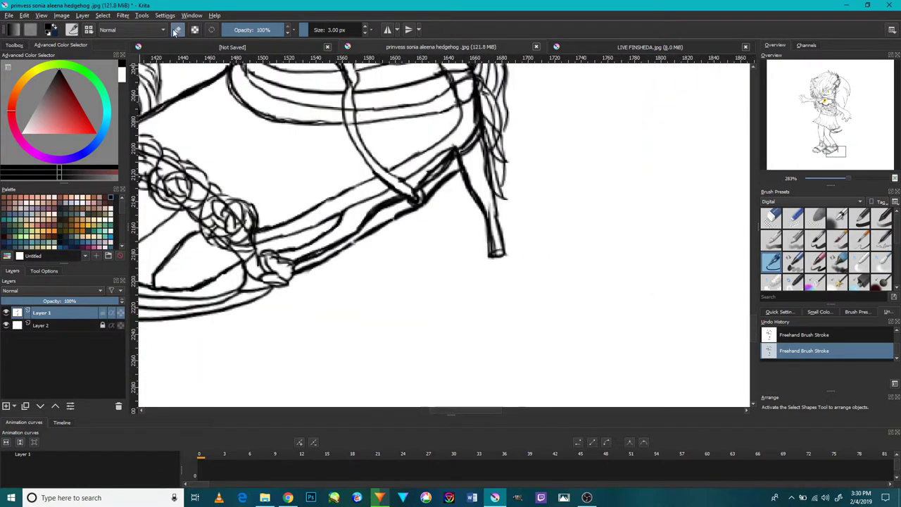
pyautogui.press('+')
pyautogui.press('+')
pyautogui.press('+')
pyautogui.press('+')
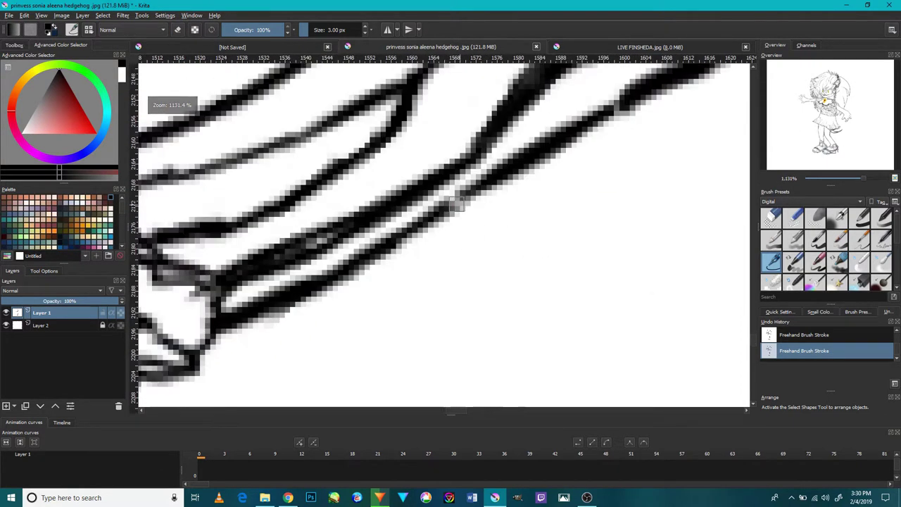
pyautogui.moveTo(638, 100); pyautogui.dragTo(602, 118)
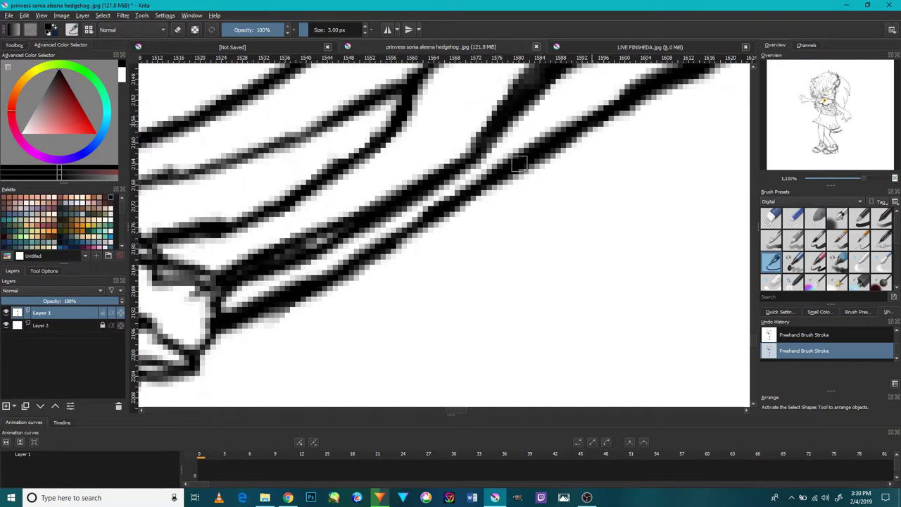
pyautogui.moveTo(549, 137); pyautogui.dragTo(380, 351)
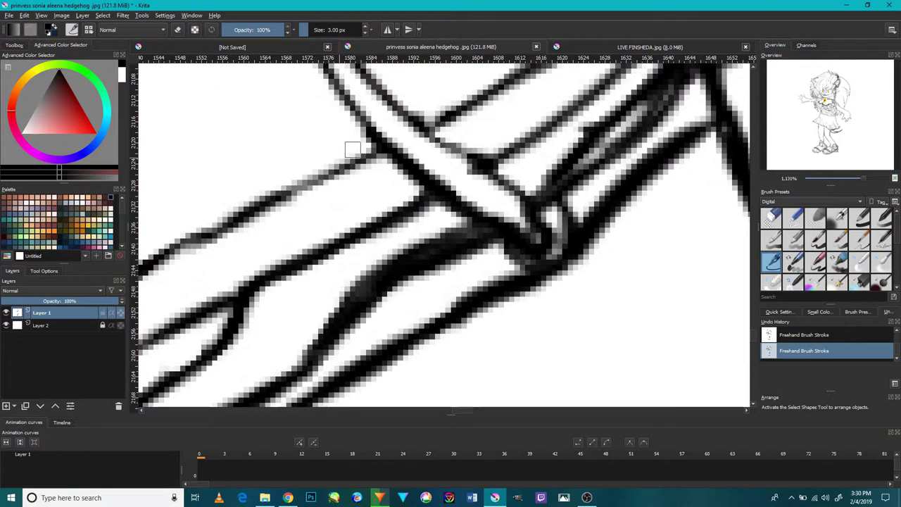
# Step: Redraw the faint side line of the right-hand shoe as a solid black line up to the heel curve
pyautogui.moveTo(373, 144); pyautogui.dragTo(163, 260)
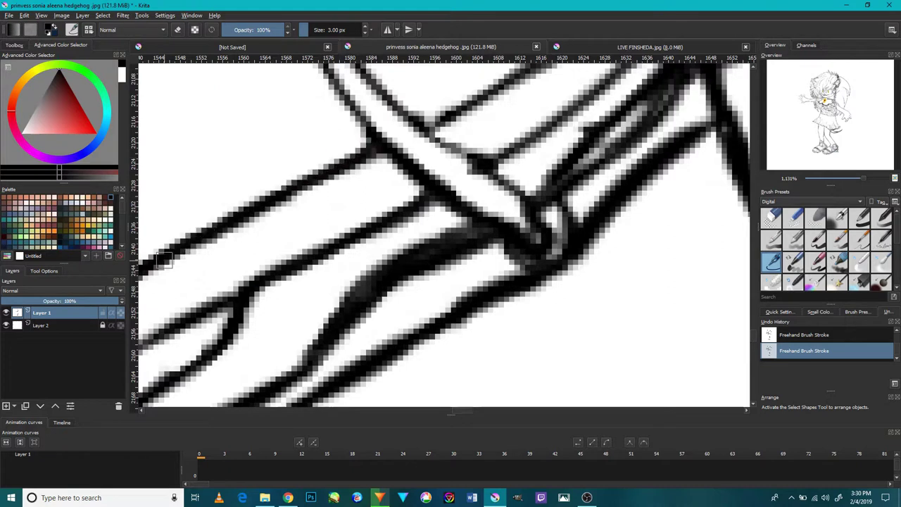
pyautogui.moveTo(540, 168); pyautogui.dragTo(451, 284)
pyautogui.moveTo(343, 247); pyautogui.dragTo(505, 149)
pyautogui.moveTo(555, 132)
pyautogui.mouseDown()
pyautogui.moveTo(511, 177)
pyautogui.moveTo(404, 264)
pyautogui.mouseUp()
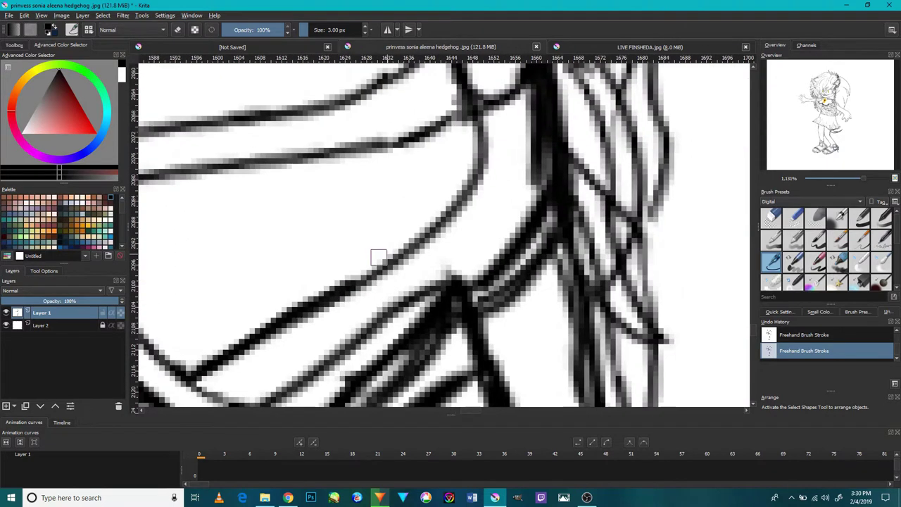
pyautogui.moveTo(356, 281)
pyautogui.mouseDown()
pyautogui.moveTo(401, 248)
pyautogui.moveTo(483, 158)
pyautogui.mouseUp()
pyautogui.moveTo(450, 205)
pyautogui.mouseDown()
pyautogui.moveTo(475, 176)
pyautogui.moveTo(492, 117)
pyautogui.mouseUp()
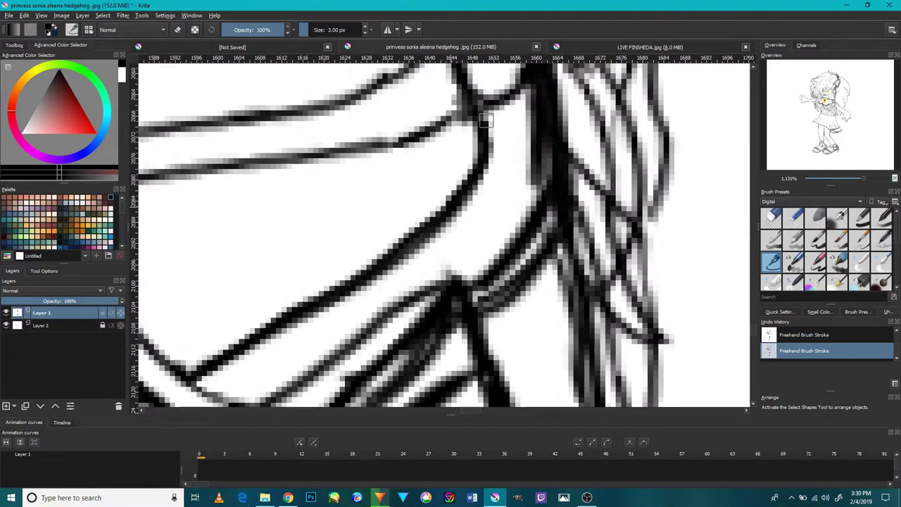
# Step: Darken the top of the right-hand shoe's heel and the line running from it down to the strap's tip
pyautogui.moveTo(473, 287); pyautogui.dragTo(479, 321)
pyautogui.scroll(-4, 482, 317)
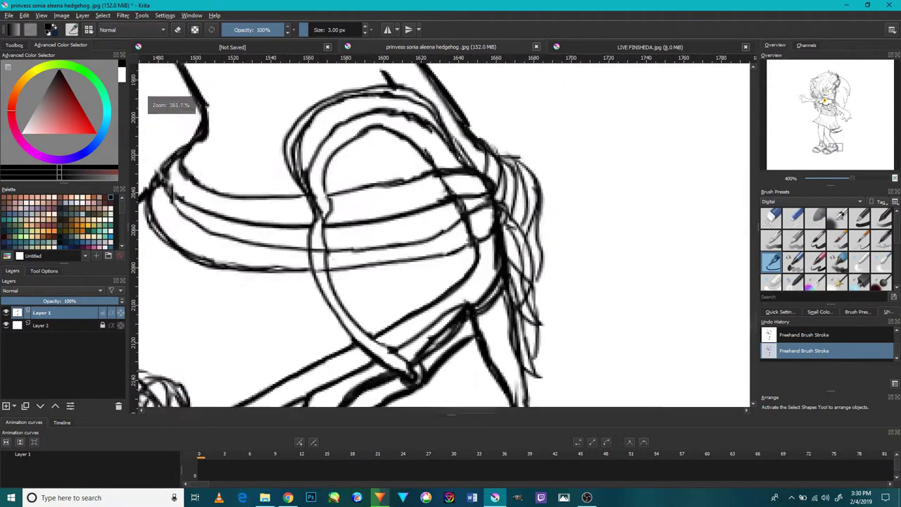
pyautogui.scroll(5, 481, 349)
pyautogui.moveTo(463, 274)
pyautogui.mouseDown()
pyautogui.moveTo(401, 300)
pyautogui.moveTo(334, 354)
pyautogui.mouseUp()
pyautogui.moveTo(412, 266)
pyautogui.mouseDown()
pyautogui.moveTo(432, 257)
pyautogui.moveTo(389, 279)
pyautogui.mouseUp()
pyautogui.scroll(-7, 368, 320)
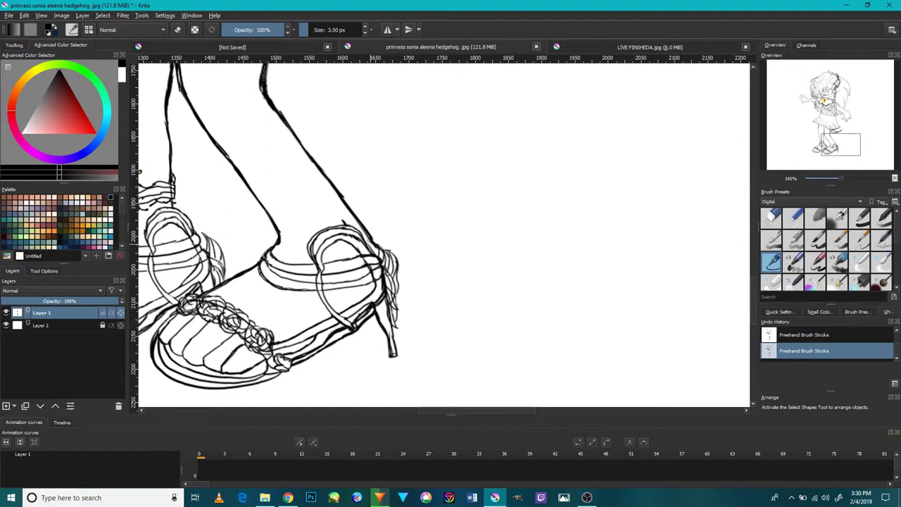
# Step: Thicken the thin inner outline of the left-hand leg above the ankle frill with the black brush
pyautogui.moveTo(377, 209); pyautogui.dragTo(508, 295)
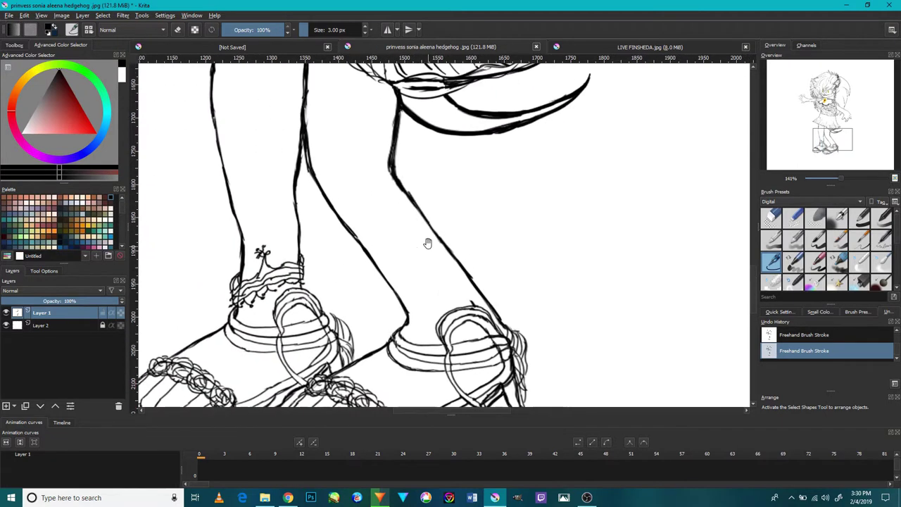
pyautogui.moveTo(427, 246); pyautogui.dragTo(515, 199)
pyautogui.scroll(-8, 373, 166)
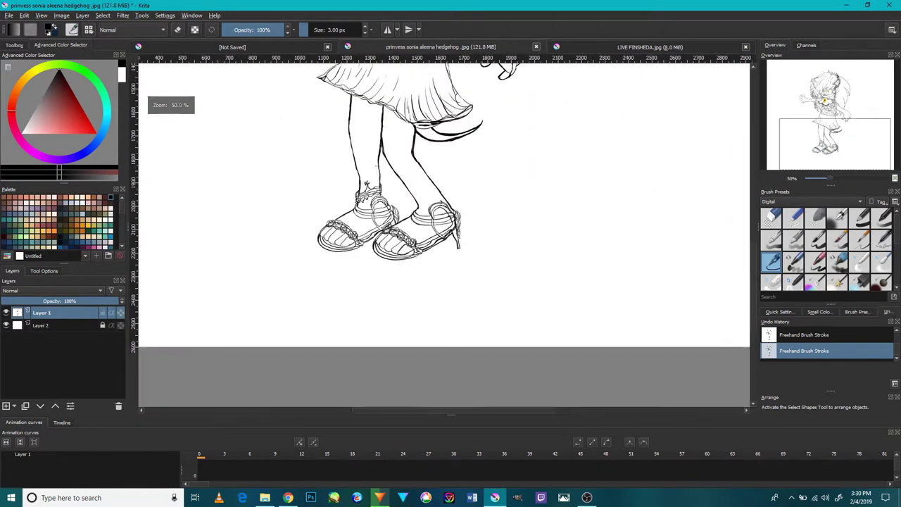
pyautogui.scroll(2, 373, 166)
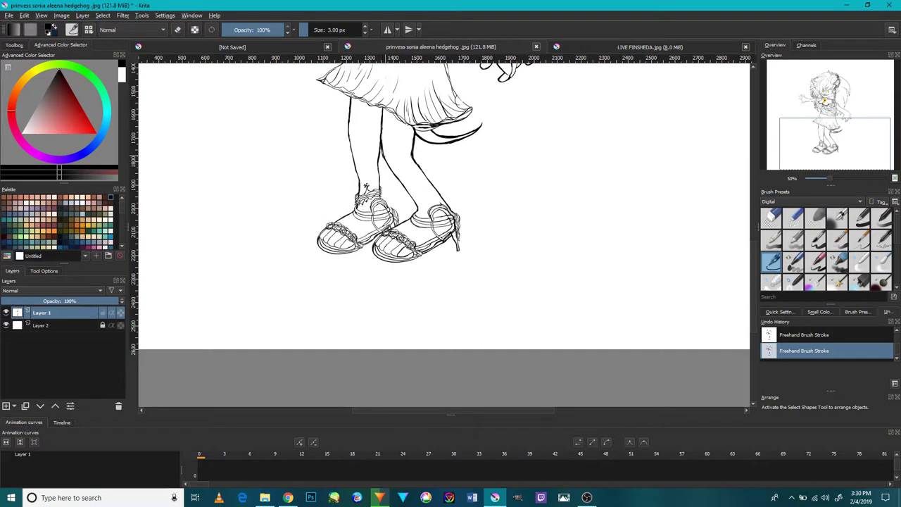
pyautogui.moveTo(388, 146); pyautogui.dragTo(456, 217)
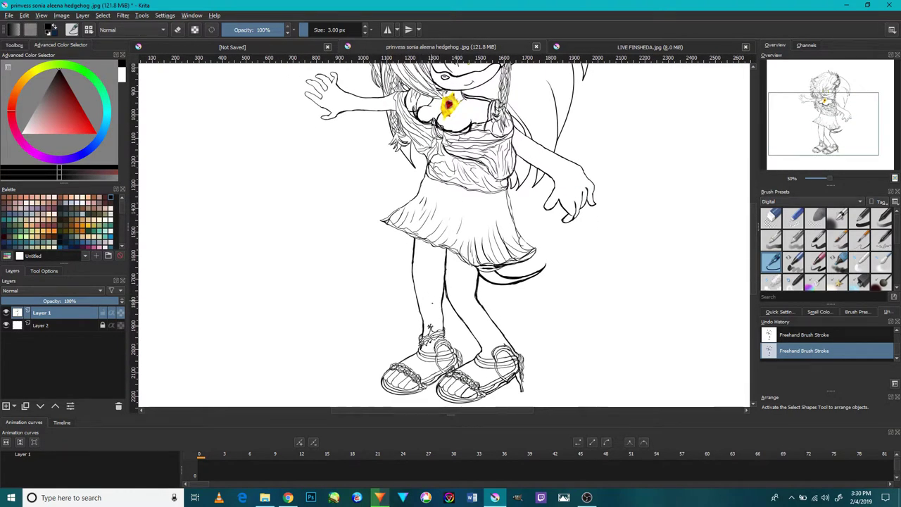
pyautogui.scroll(10, 401, 209)
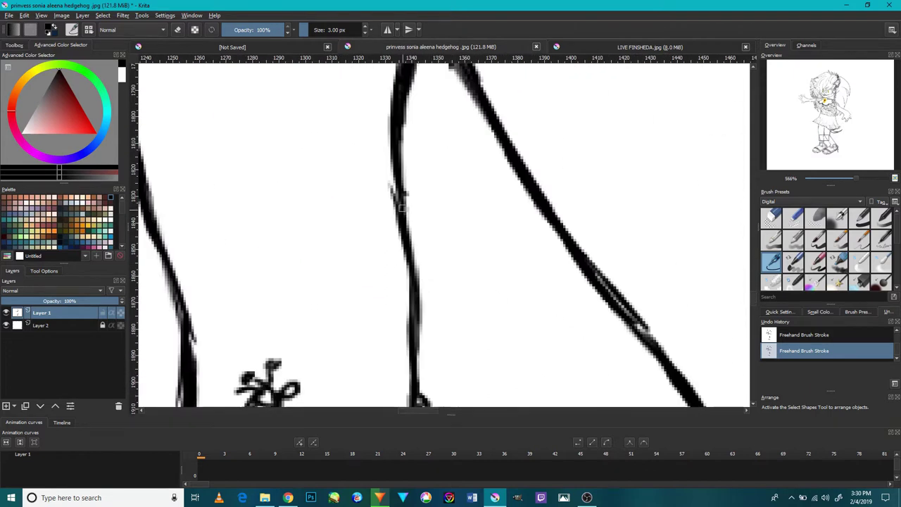
pyautogui.moveTo(393, 179)
pyautogui.mouseDown()
pyautogui.moveTo(385, 199)
pyautogui.moveTo(427, 171)
pyautogui.moveTo(424, 244)
pyautogui.mouseUp()
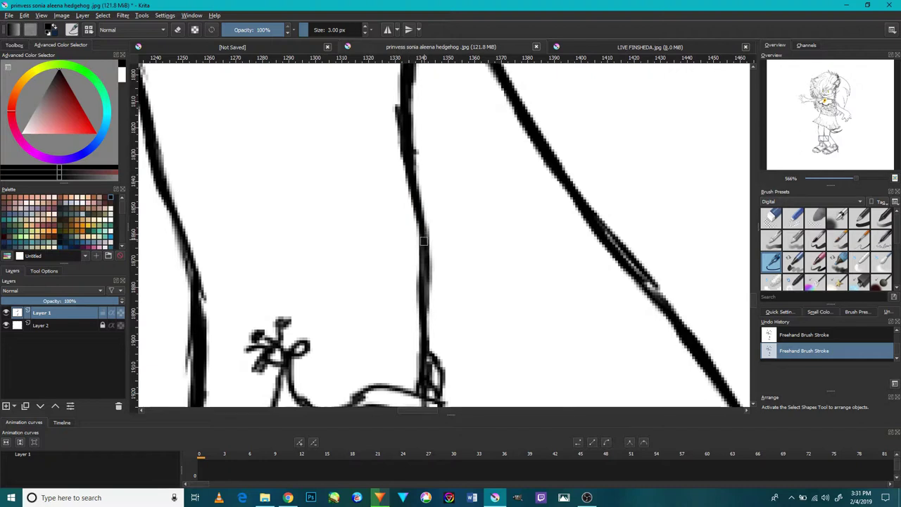
pyautogui.scroll(-2, 427, 261)
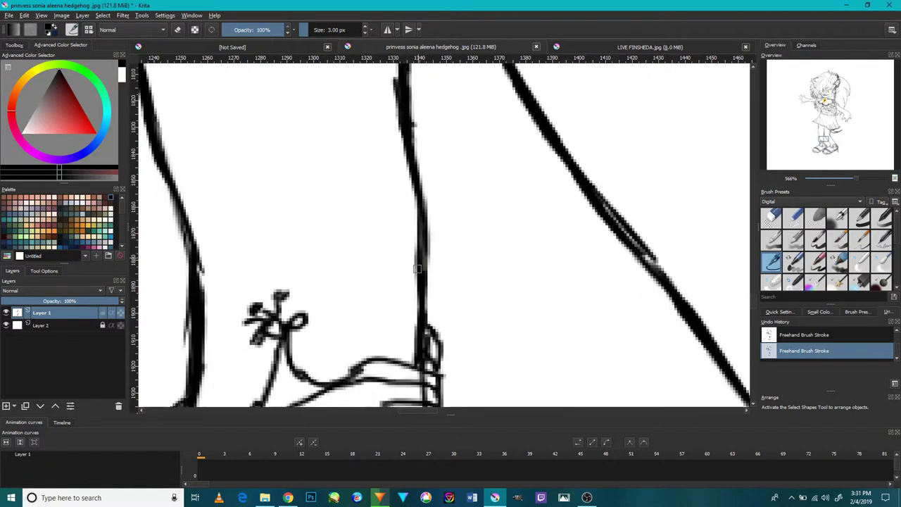
# Step: Fill and thicken the outer outline of the left-hand leg from the ankle up to the calf
pyautogui.scroll(-5, 419, 248)
pyautogui.moveTo(275, 212)
pyautogui.mouseDown()
pyautogui.moveTo(275, 151)
pyautogui.moveTo(274, 164)
pyautogui.mouseUp()
pyautogui.moveTo(273, 211); pyautogui.dragTo(265, 299)
pyautogui.moveTo(263, 255)
pyautogui.mouseDown()
pyautogui.moveTo(267, 345)
pyautogui.moveTo(279, 275)
pyautogui.moveTo(271, 369)
pyautogui.moveTo(233, 193)
pyautogui.mouseUp()
pyautogui.moveTo(246, 237)
pyautogui.mouseDown()
pyautogui.moveTo(216, 169)
pyautogui.moveTo(257, 217)
pyautogui.moveTo(274, 260)
pyautogui.mouseUp()
pyautogui.moveTo(270, 301)
pyautogui.mouseDown()
pyautogui.moveTo(237, 166)
pyautogui.moveTo(263, 243)
pyautogui.moveTo(240, 138)
pyautogui.mouseUp()
pyautogui.moveTo(263, 266); pyautogui.dragTo(249, 232)
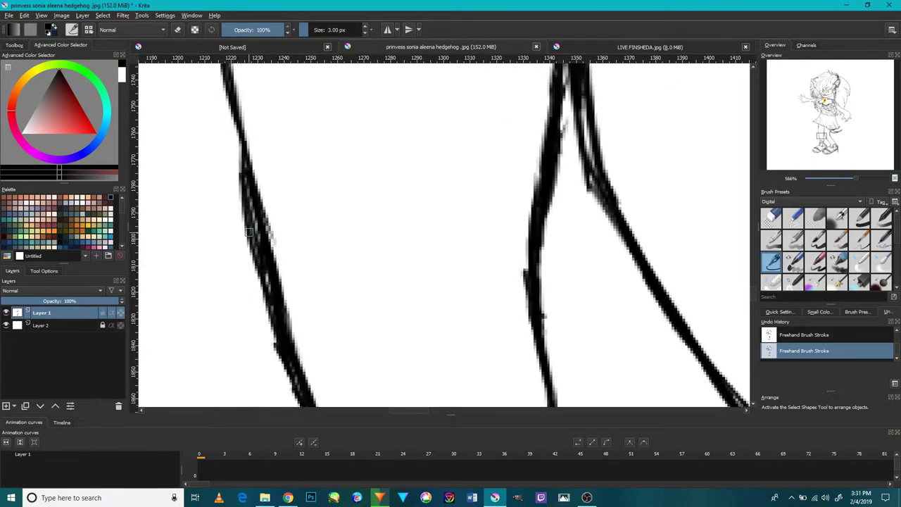
# Step: Fill the gaps and even out the outer outline of the left-hand leg from the upper calf to around the knee
pyautogui.scroll(-4, 285, 257)
pyautogui.scroll(6, 264, 219)
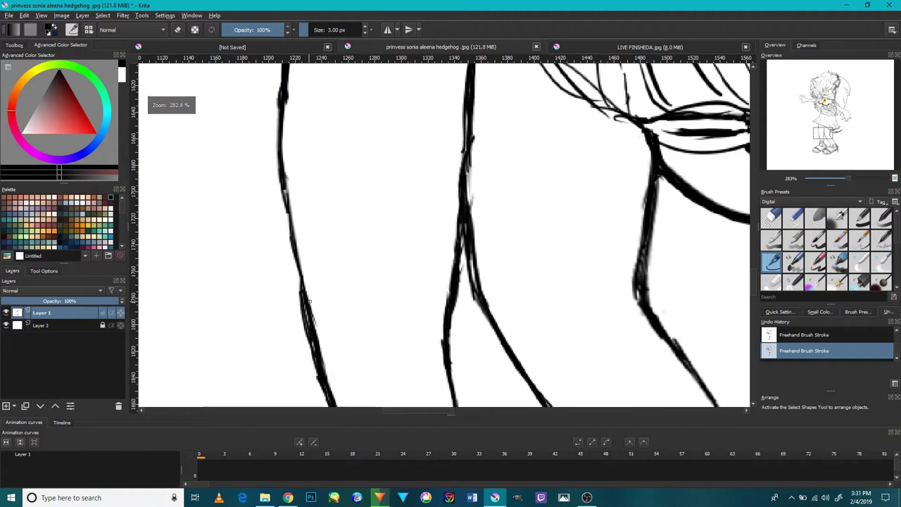
pyautogui.moveTo(295, 287)
pyautogui.mouseDown()
pyautogui.moveTo(273, 157)
pyautogui.moveTo(295, 305)
pyautogui.moveTo(283, 149)
pyautogui.mouseUp()
pyautogui.moveTo(285, 197)
pyautogui.mouseDown()
pyautogui.moveTo(269, 102)
pyautogui.moveTo(322, 312)
pyautogui.moveTo(305, 261)
pyautogui.mouseUp()
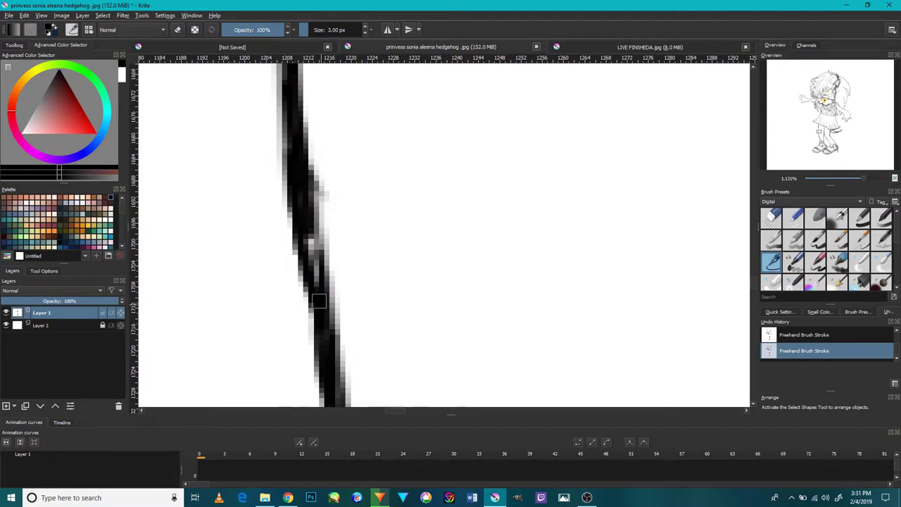
pyautogui.scroll(-1, 306, 242)
pyautogui.scroll(-6, 307, 241)
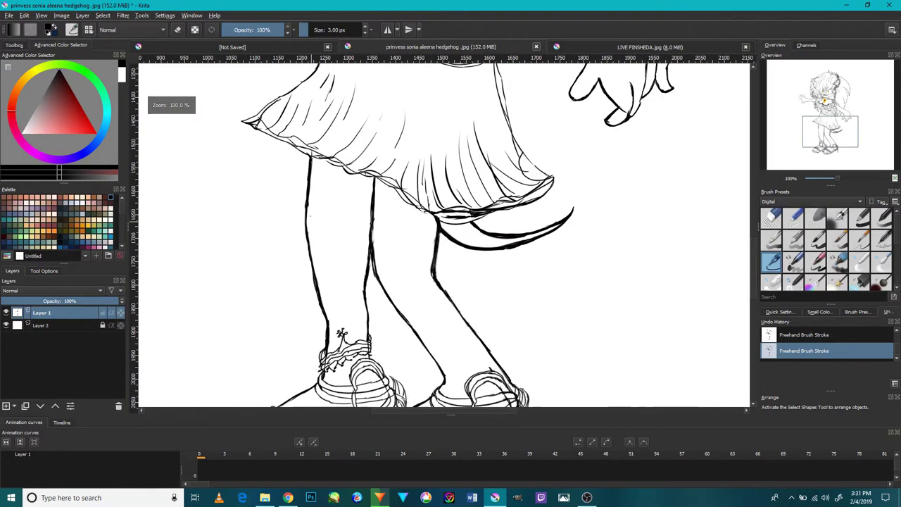
pyautogui.scroll(4, 307, 217)
pyautogui.scroll(1, 305, 311)
pyautogui.moveTo(305, 309); pyautogui.dragTo(317, 164)
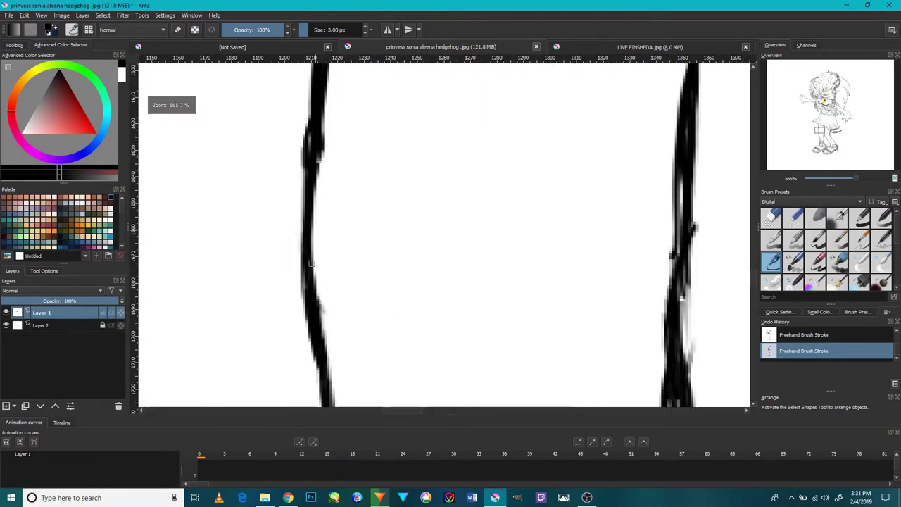
pyautogui.moveTo(313, 325); pyautogui.dragTo(309, 184)
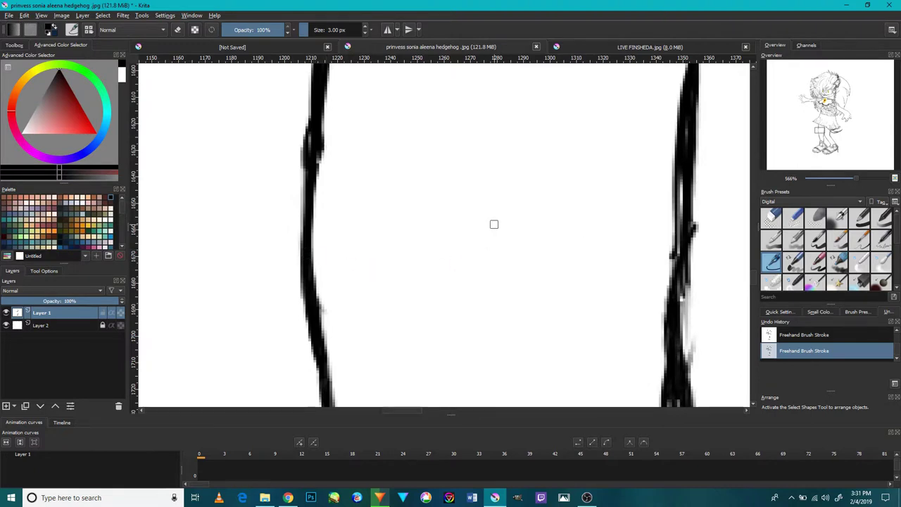
# Step: Fill the gaps in the inner leg outline around the point where the two legs meet
pyautogui.hscroll(3, 549, 225)
pyautogui.moveTo(558, 129); pyautogui.dragTo(558, 244)
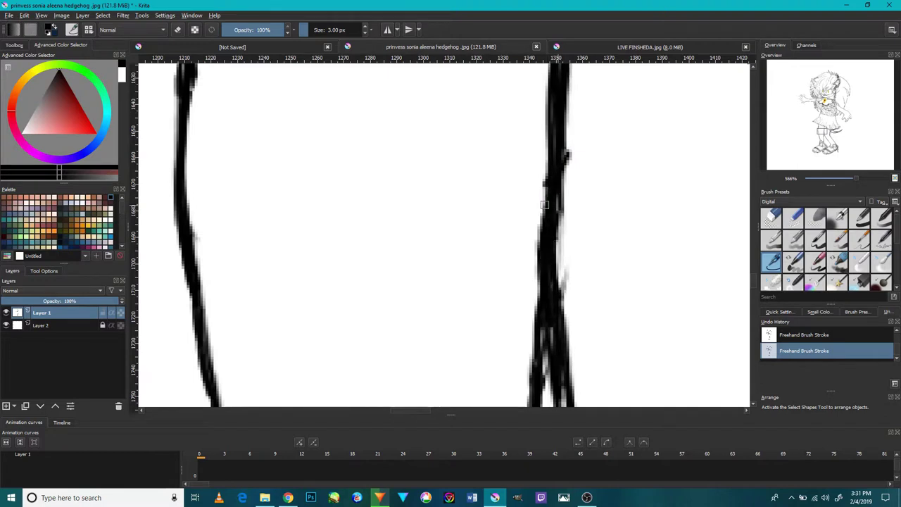
pyautogui.moveTo(562, 291); pyautogui.dragTo(595, 171)
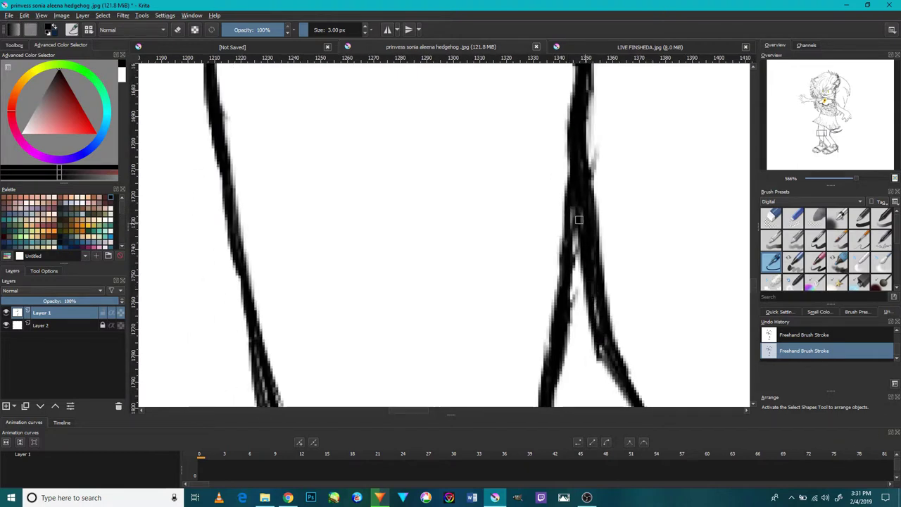
pyautogui.moveTo(552, 341)
pyautogui.mouseDown()
pyautogui.moveTo(563, 188)
pyautogui.moveTo(542, 344)
pyautogui.moveTo(560, 211)
pyautogui.moveTo(550, 364)
pyautogui.mouseUp()
pyautogui.scroll(-6, 550, 362)
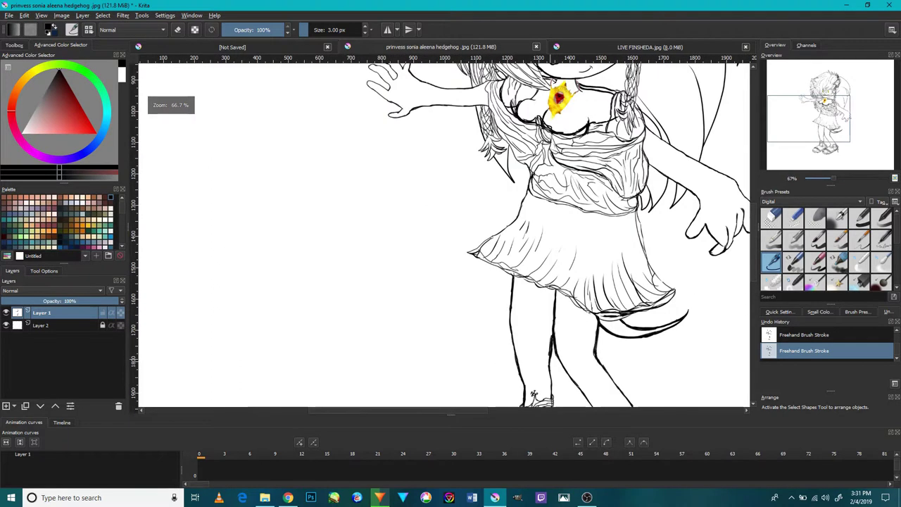
# Step: Undo the most recent brush strokes
pyautogui.hotkey('ctrl', 'z')
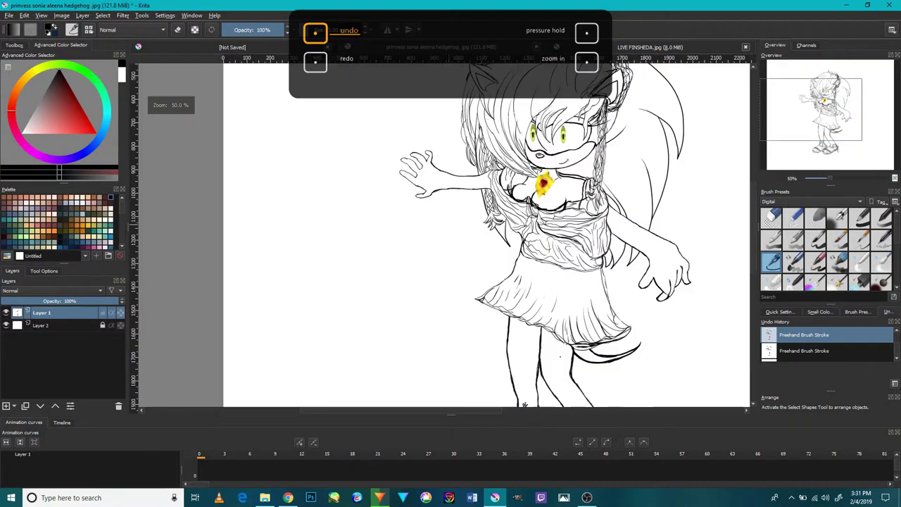
pyautogui.scroll(5, 552, 364)
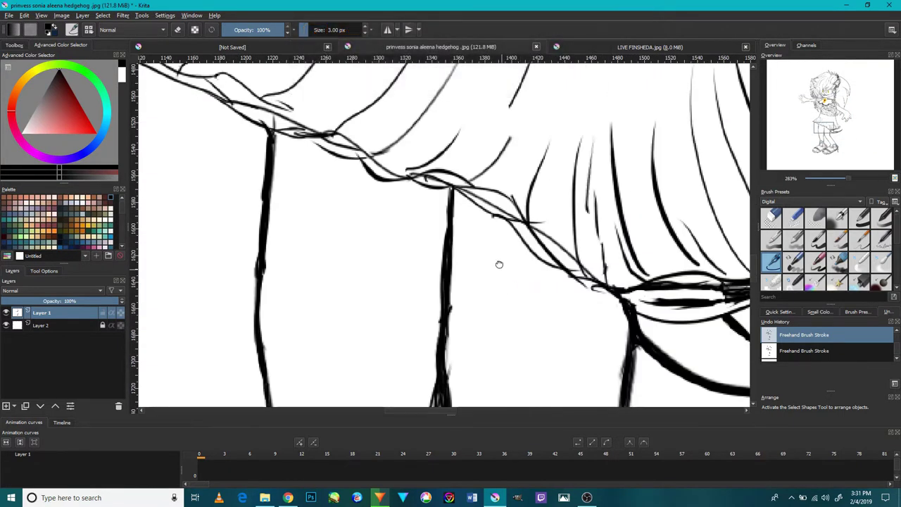
pyautogui.scroll(-3, 458, 253)
pyautogui.hotkey('ctrl', 'z')
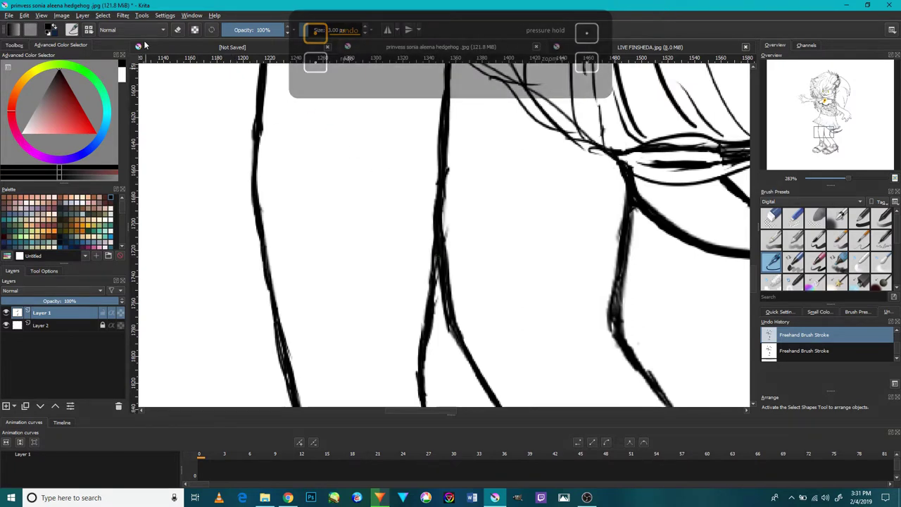
# Step: Erase the rough edges along the back outline of the right-hand leg, from just below the tail to the knee bend
pyautogui.scroll(3, 613, 268)
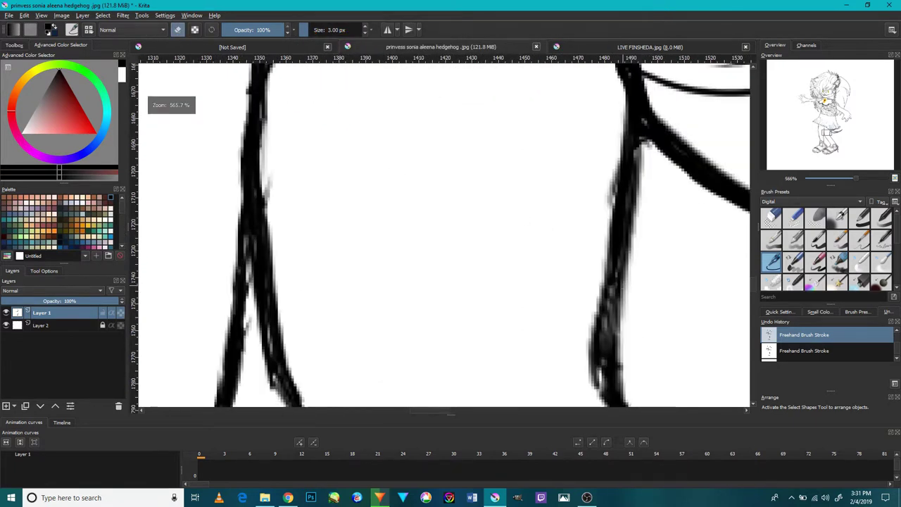
pyautogui.hotkey('ctrl', 'shift', 'z')
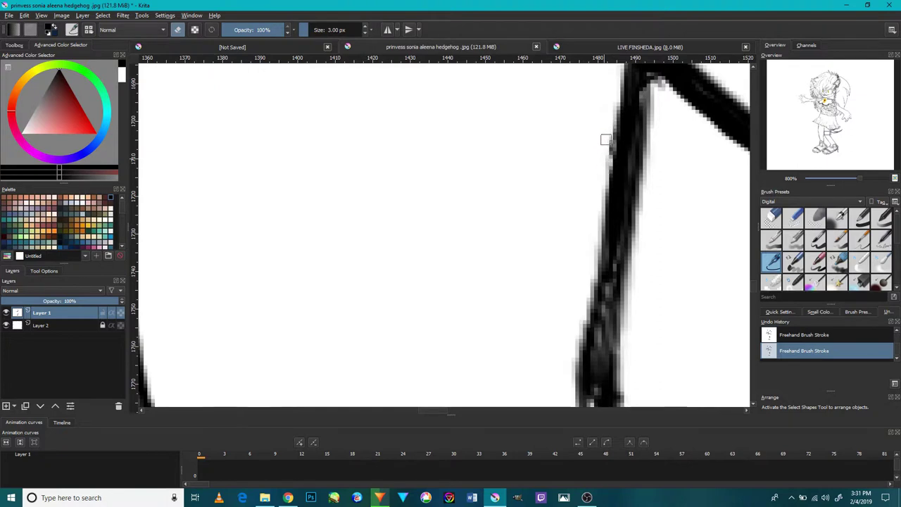
pyautogui.moveTo(661, 102); pyautogui.dragTo(653, 97)
pyautogui.moveTo(649, 184)
pyautogui.mouseDown()
pyautogui.moveTo(639, 173)
pyautogui.moveTo(664, 84)
pyautogui.moveTo(636, 218)
pyautogui.moveTo(647, 190)
pyautogui.mouseUp()
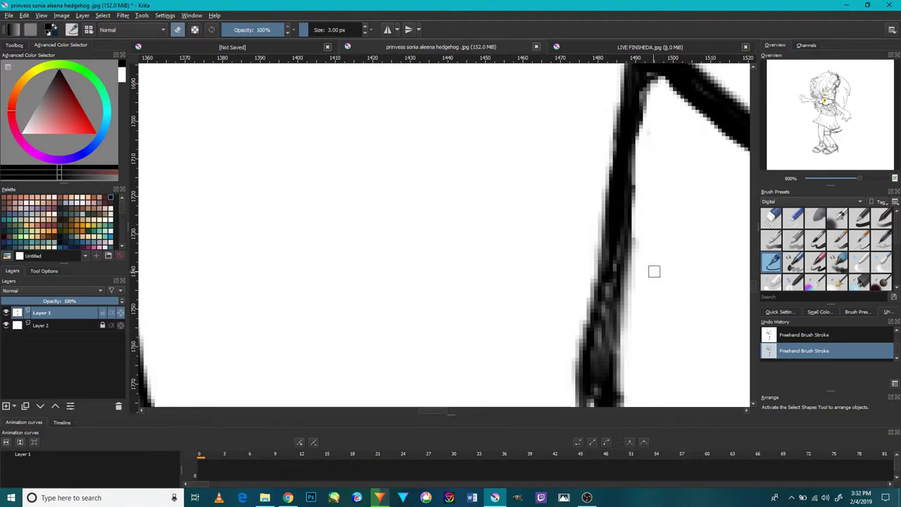
pyautogui.moveTo(646, 291)
pyautogui.mouseDown()
pyautogui.moveTo(626, 312)
pyautogui.moveTo(627, 397)
pyautogui.mouseUp()
pyautogui.moveTo(659, 304); pyautogui.dragTo(646, 191)
# Step: Trim the knee bend on the right-hand leg's back outline and fill its light gaps with the black brush
pyautogui.moveTo(618, 281)
pyautogui.mouseDown()
pyautogui.moveTo(613, 316)
pyautogui.moveTo(607, 285)
pyautogui.mouseUp()
pyautogui.moveTo(598, 371); pyautogui.dragTo(602, 381)
pyautogui.moveTo(582, 329)
pyautogui.mouseDown()
pyautogui.moveTo(570, 322)
pyautogui.moveTo(559, 279)
pyautogui.mouseUp()
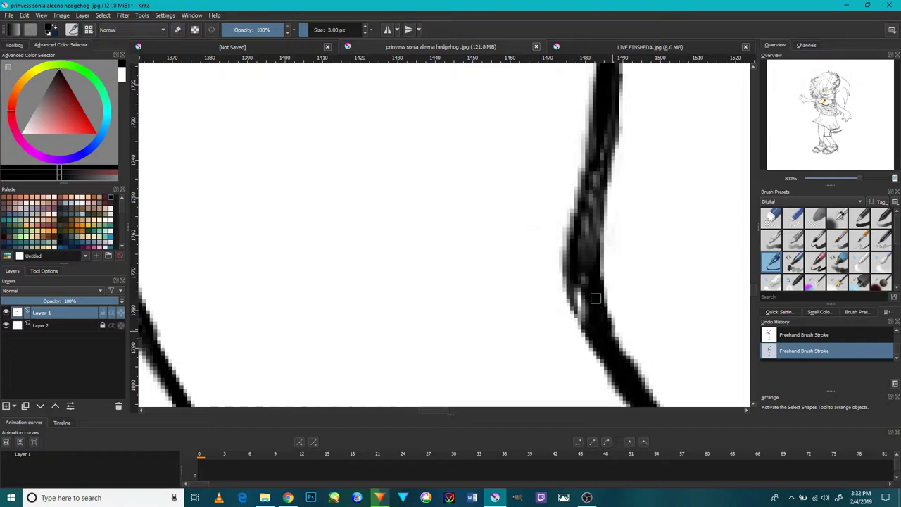
pyautogui.moveTo(581, 287); pyautogui.dragTo(584, 320)
# Step: Touch up the right-hand leg's back outline between the tail base and the knee bend with the black brush
pyautogui.scroll(-4, 596, 341)
pyautogui.scroll(4, 604, 299)
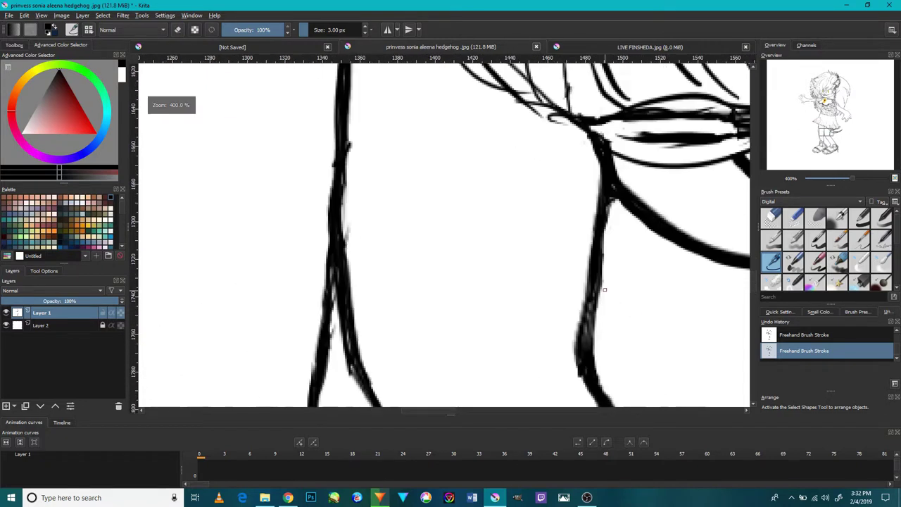
pyautogui.scroll(2, 576, 363)
pyautogui.scroll(-3, 583, 318)
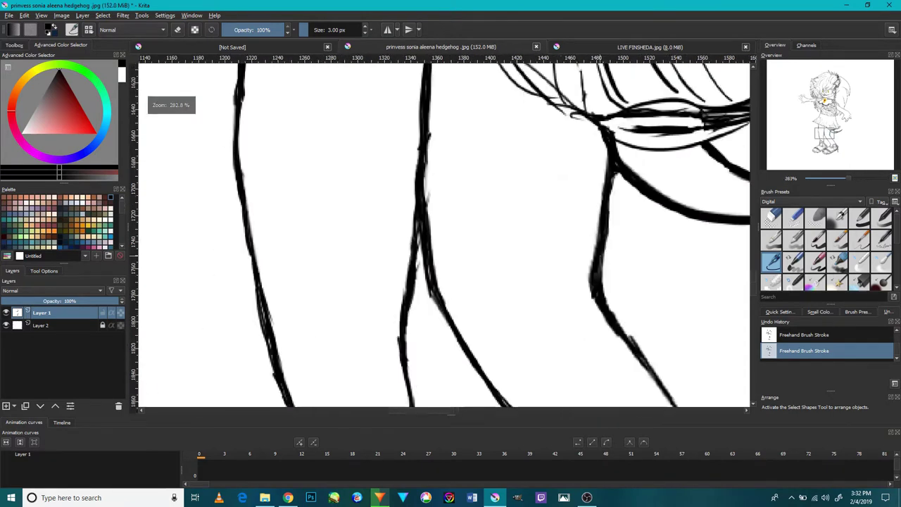
pyautogui.scroll(2, 602, 209)
pyautogui.moveTo(628, 121)
pyautogui.mouseDown()
pyautogui.moveTo(609, 219)
pyautogui.moveTo(608, 205)
pyautogui.mouseUp()
pyautogui.scroll(-4, 610, 187)
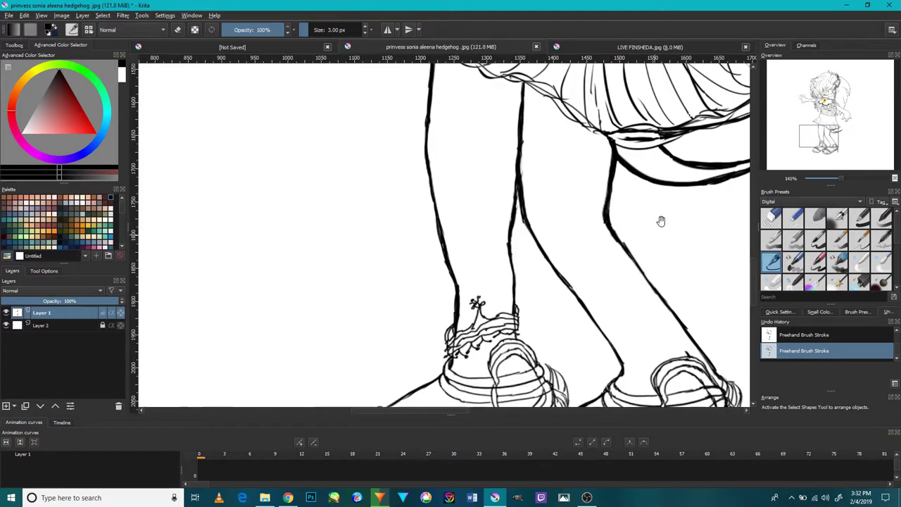
# Step: Erase the stray tip of the left leg's outer outline where it pokes above the skirt hem
pyautogui.moveTo(667, 202); pyautogui.dragTo(631, 260)
pyautogui.moveTo(617, 225); pyautogui.dragTo(685, 333)
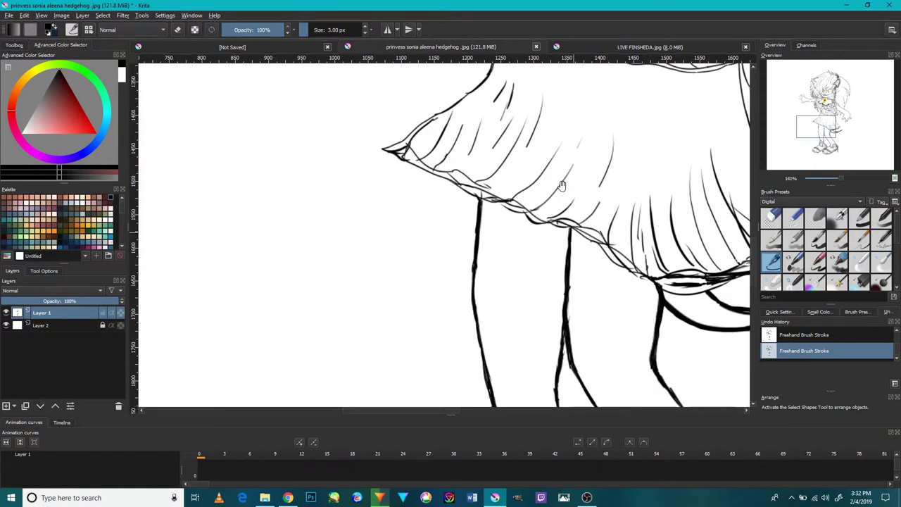
pyautogui.scroll(-1, 386, 105)
pyautogui.scroll(4, 436, 133)
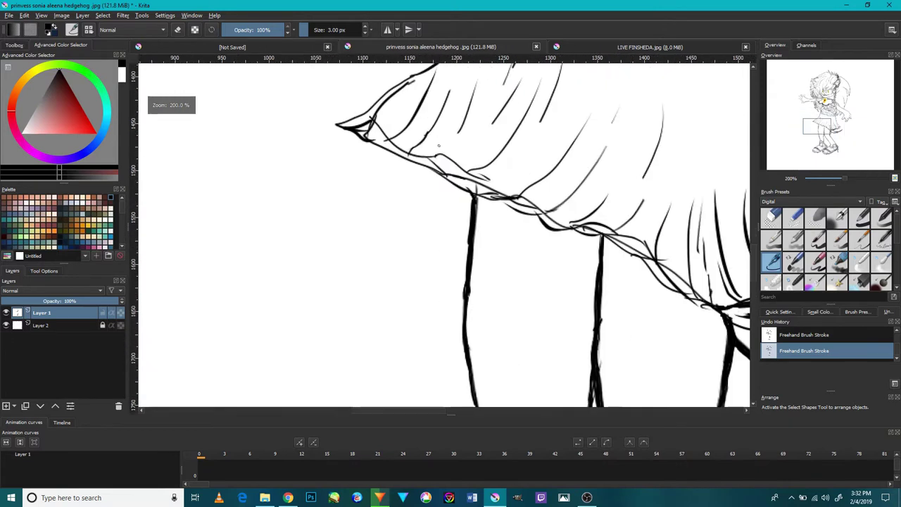
pyautogui.scroll(-1, 521, 253)
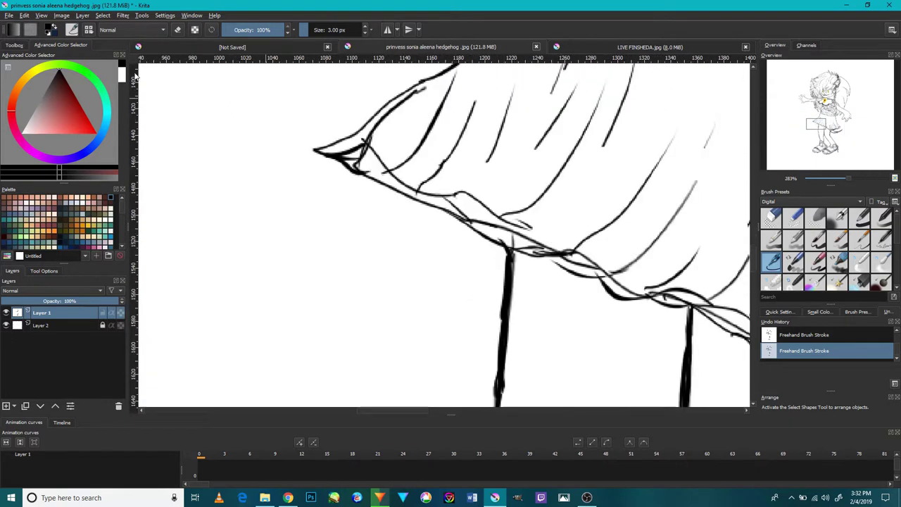
pyautogui.scroll(6, 524, 201)
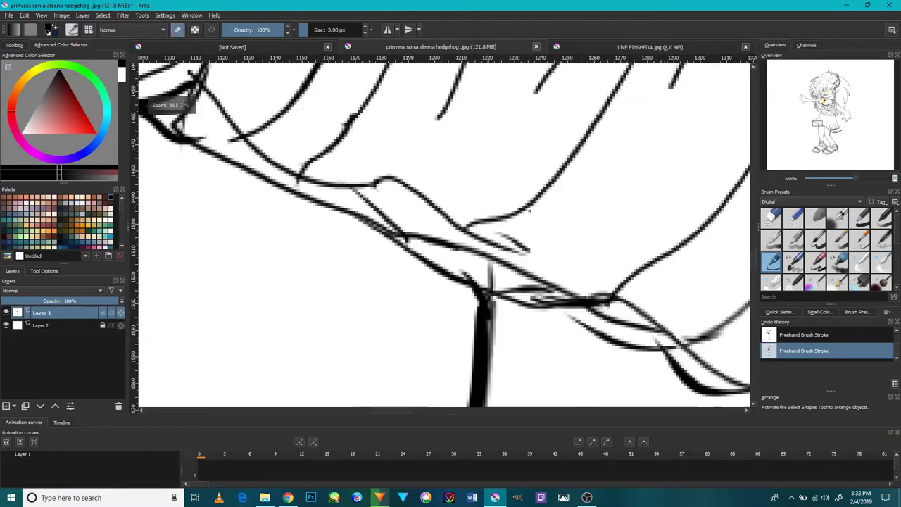
pyautogui.moveTo(474, 284)
pyautogui.mouseDown()
pyautogui.moveTo(451, 302)
pyautogui.moveTo(466, 319)
pyautogui.moveTo(457, 326)
pyautogui.moveTo(481, 329)
pyautogui.moveTo(423, 290)
pyautogui.moveTo(426, 306)
pyautogui.moveTo(393, 291)
pyautogui.moveTo(388, 299)
pyautogui.moveTo(469, 327)
pyautogui.moveTo(474, 288)
pyautogui.mouseUp()
pyautogui.scroll(-4, 449, 280)
pyautogui.scroll(4, 397, 252)
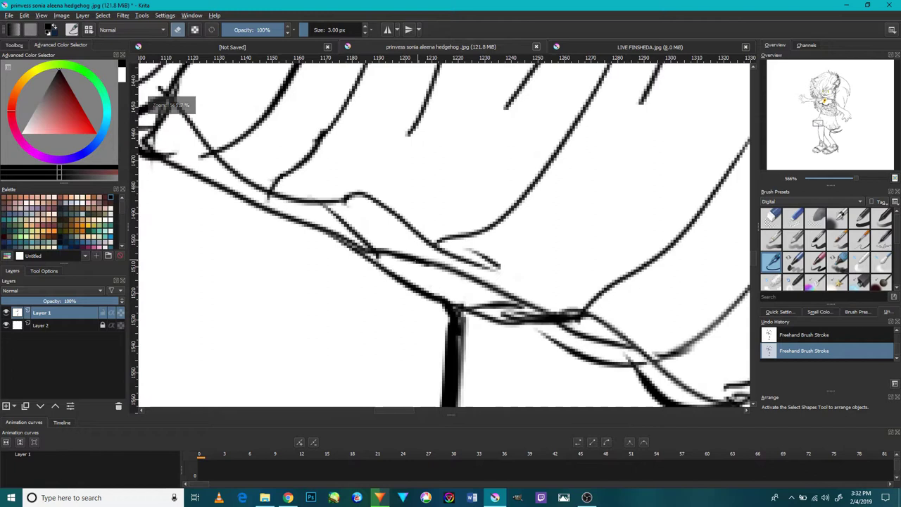
pyautogui.scroll(-5, 361, 271)
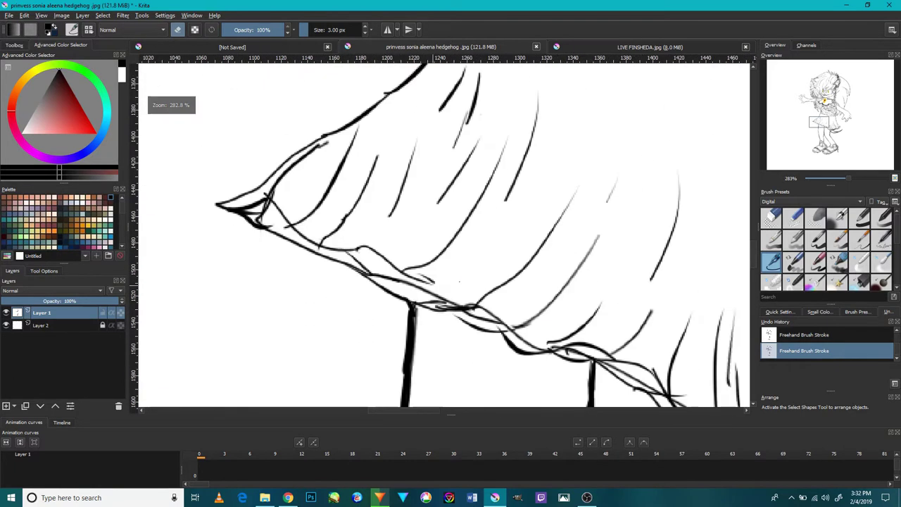
# Step: Darken the broken hem lines of the skirt between the two legs with the black brush
pyautogui.click(178, 31)
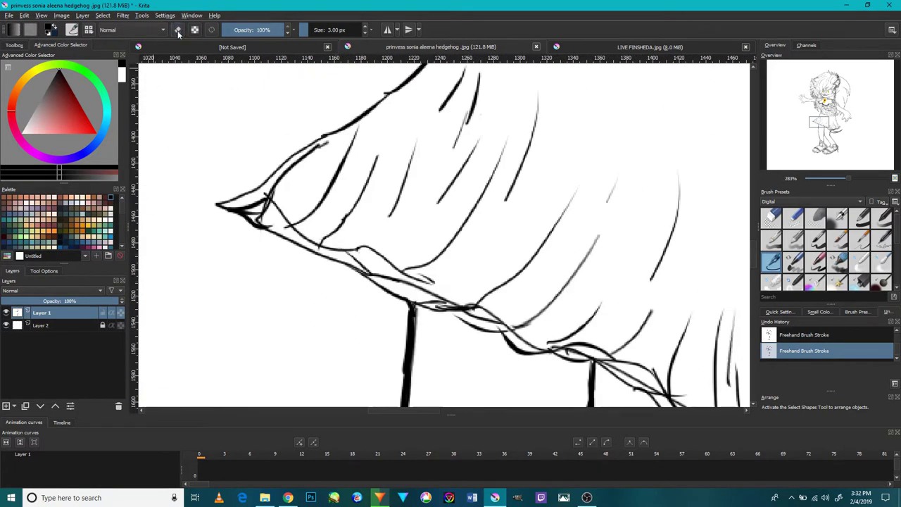
pyautogui.scroll(-2, 450, 321)
pyautogui.scroll(4, 432, 291)
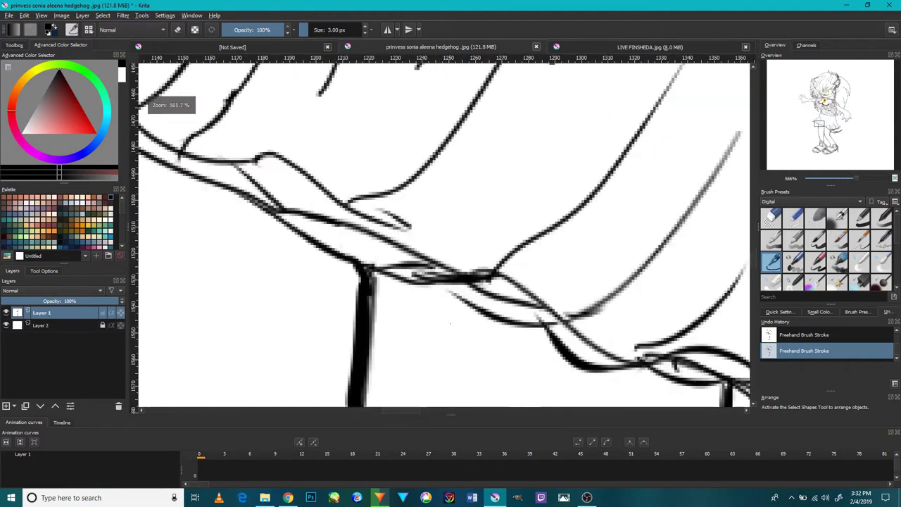
pyautogui.scroll(2, 429, 291)
pyautogui.moveTo(411, 284); pyautogui.dragTo(515, 272)
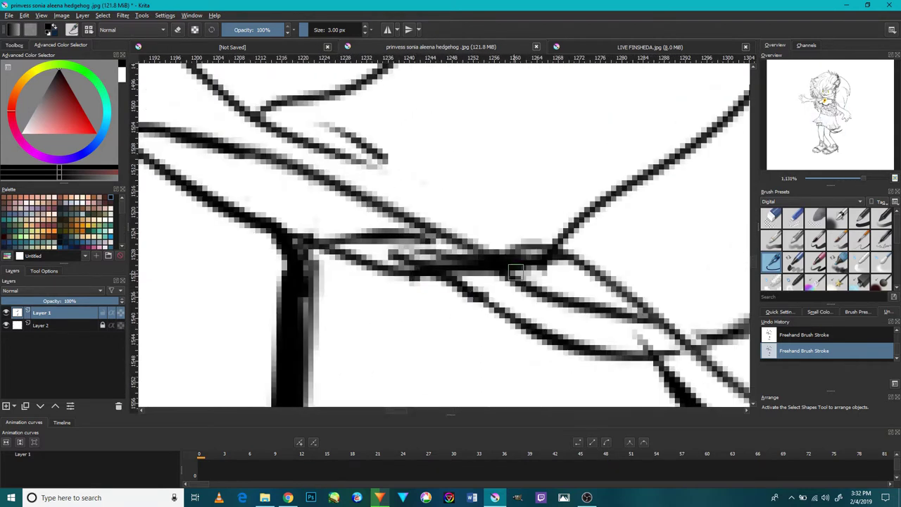
pyautogui.moveTo(621, 352)
pyautogui.mouseDown()
pyautogui.moveTo(675, 360)
pyautogui.moveTo(664, 335)
pyautogui.mouseUp()
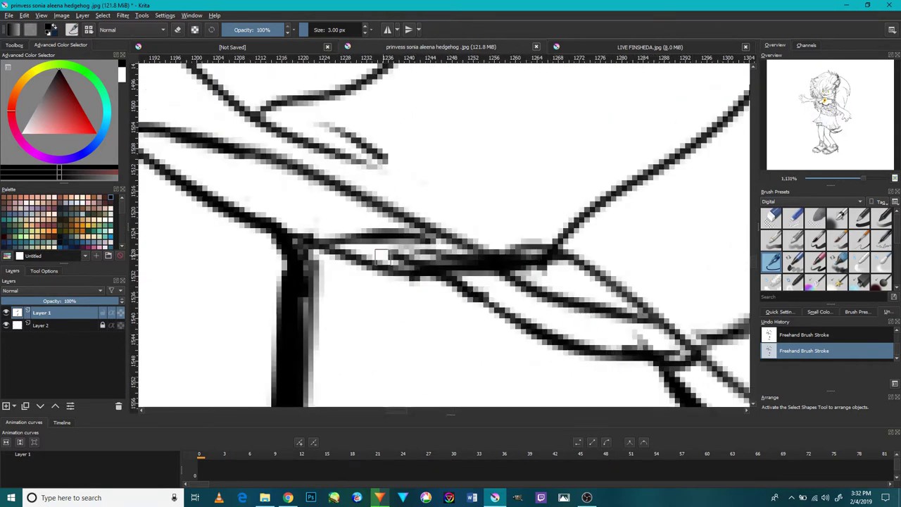
# Step: Draw two pleat lines rising from the left part of the skirt hem with the black brush
pyautogui.moveTo(392, 209); pyautogui.dragTo(525, 313)
pyautogui.moveTo(514, 257); pyautogui.dragTo(725, 156)
pyautogui.moveTo(475, 146)
pyautogui.mouseDown()
pyautogui.moveTo(498, 190)
pyautogui.moveTo(657, 266)
pyautogui.mouseUp()
pyautogui.moveTo(422, 268); pyautogui.dragTo(548, 99)
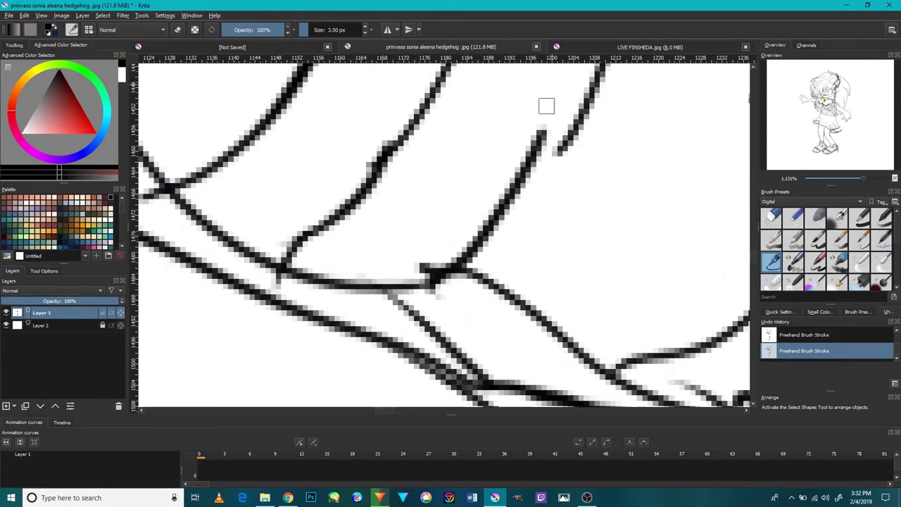
# Step: Erase the rough edges around the skirt's pointed left corner and along the inner fold line above it
pyautogui.scroll(-6, 509, 230)
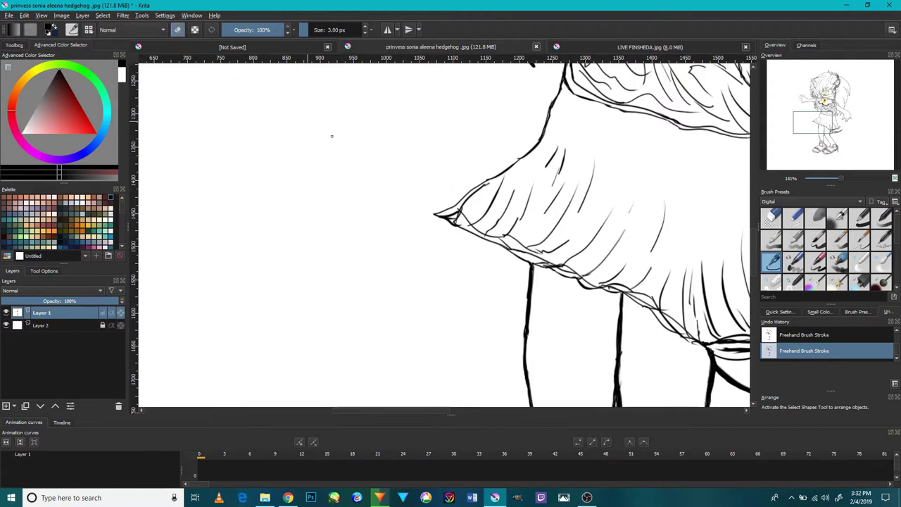
pyautogui.scroll(6, 454, 217)
pyautogui.moveTo(429, 231)
pyautogui.mouseDown()
pyautogui.moveTo(418, 236)
pyautogui.moveTo(461, 226)
pyautogui.moveTo(448, 237)
pyautogui.moveTo(463, 302)
pyautogui.moveTo(480, 285)
pyautogui.mouseUp()
pyautogui.moveTo(511, 127)
pyautogui.mouseDown()
pyautogui.moveTo(478, 147)
pyautogui.moveTo(483, 158)
pyautogui.mouseUp()
pyautogui.scroll(-6, 531, 124)
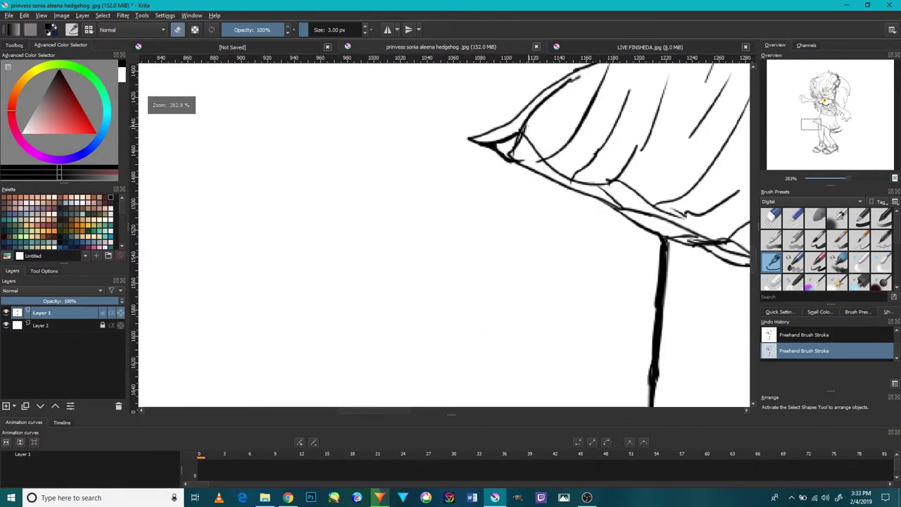
pyautogui.scroll(7, 563, 125)
pyautogui.moveTo(591, 114); pyautogui.dragTo(516, 154)
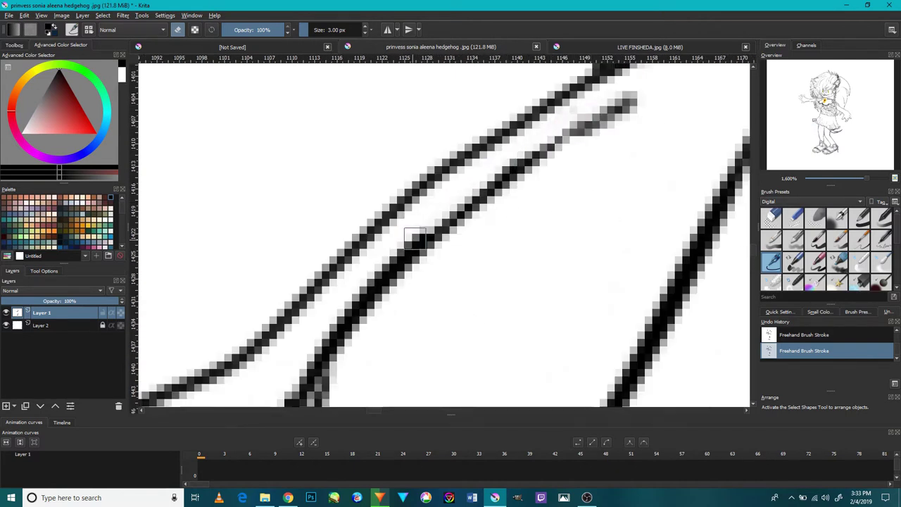
pyautogui.scroll(-5, 389, 271)
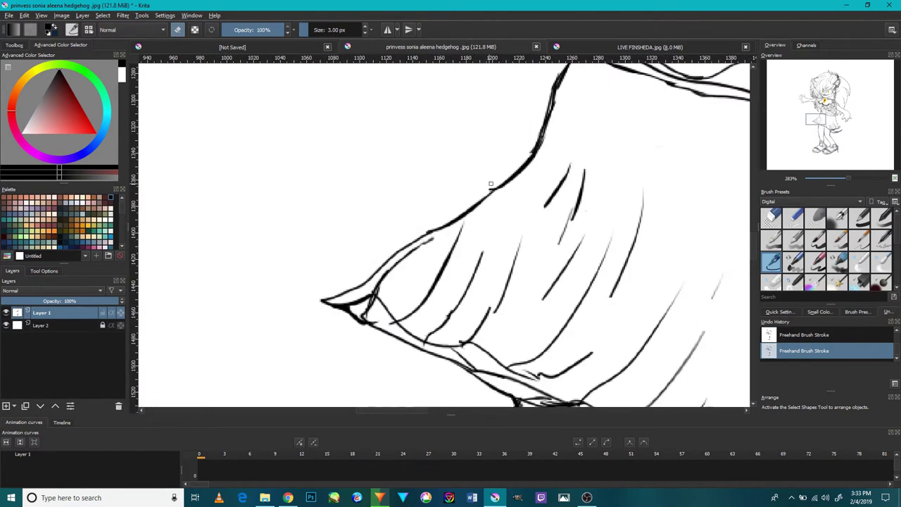
# Step: Erase the rough inner edge of the skirt's left side outline along its outward curve
pyautogui.moveTo(554, 144); pyautogui.dragTo(465, 254)
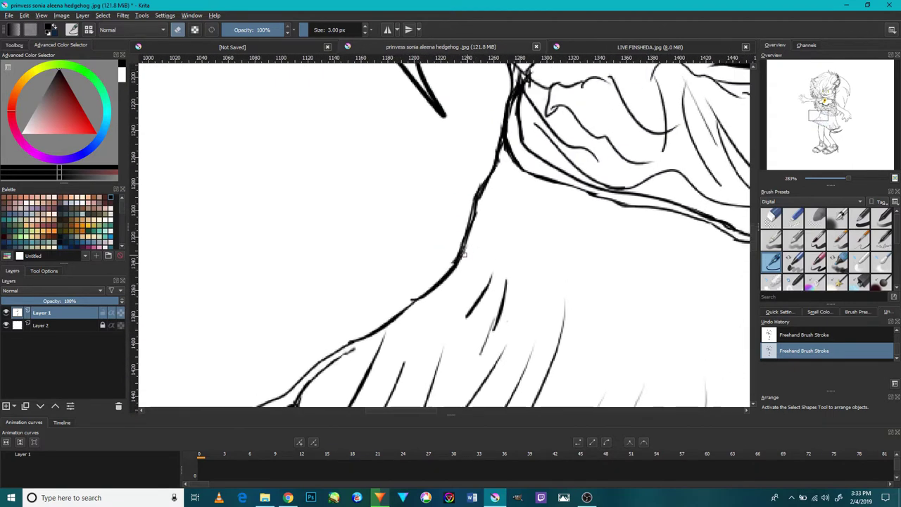
pyautogui.scroll(5, 408, 280)
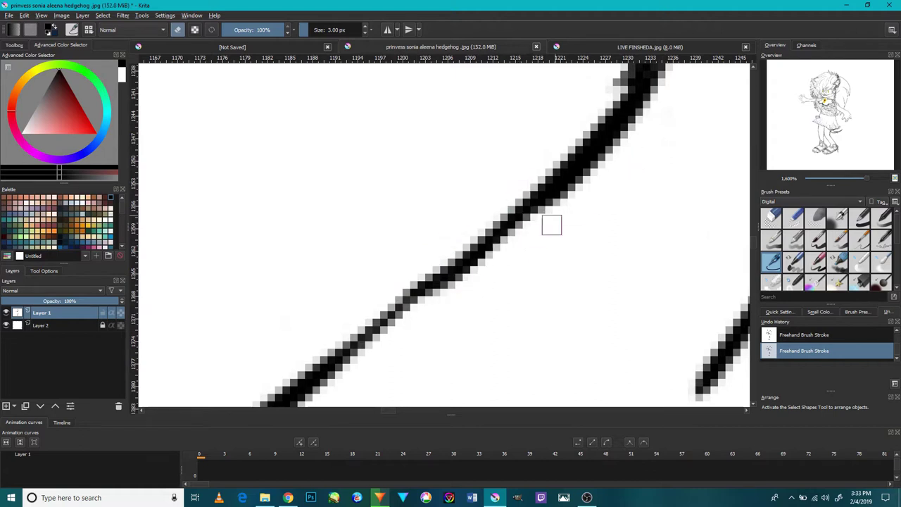
pyautogui.moveTo(586, 188); pyautogui.dragTo(551, 216)
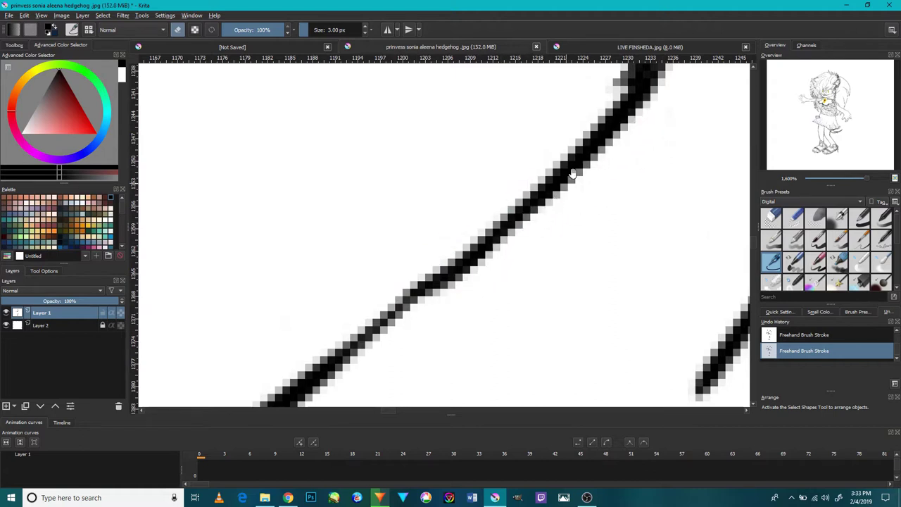
pyautogui.moveTo(573, 174); pyautogui.dragTo(478, 354)
pyautogui.click(516, 267)
pyautogui.moveTo(610, 182); pyautogui.dragTo(529, 386)
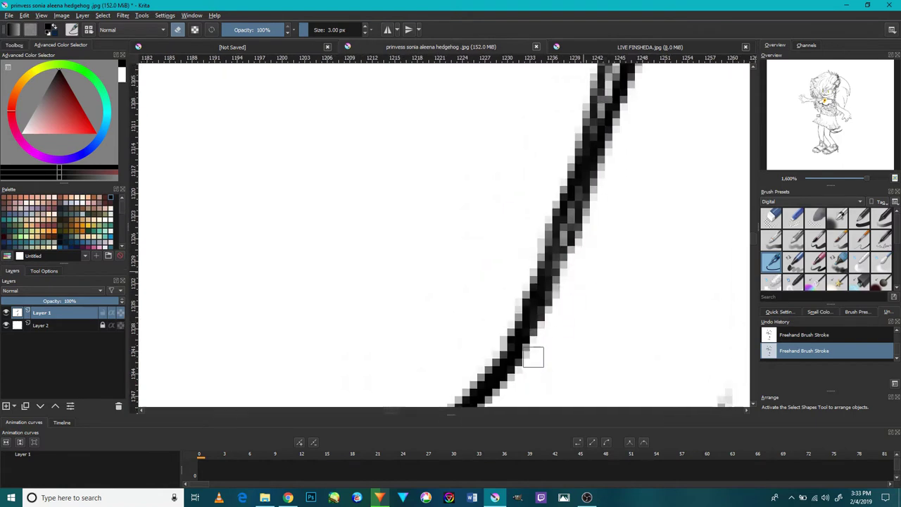
# Step: Thin the uneven edges of the steep upper stretch of the skirt's left side outline with the eraser
pyautogui.moveTo(653, 195); pyautogui.dragTo(599, 247)
pyautogui.moveTo(584, 211)
pyautogui.mouseDown()
pyautogui.moveTo(566, 231)
pyautogui.moveTo(536, 313)
pyautogui.mouseUp()
pyautogui.scroll(-1, 584, 220)
pyautogui.scroll(-3, 583, 220)
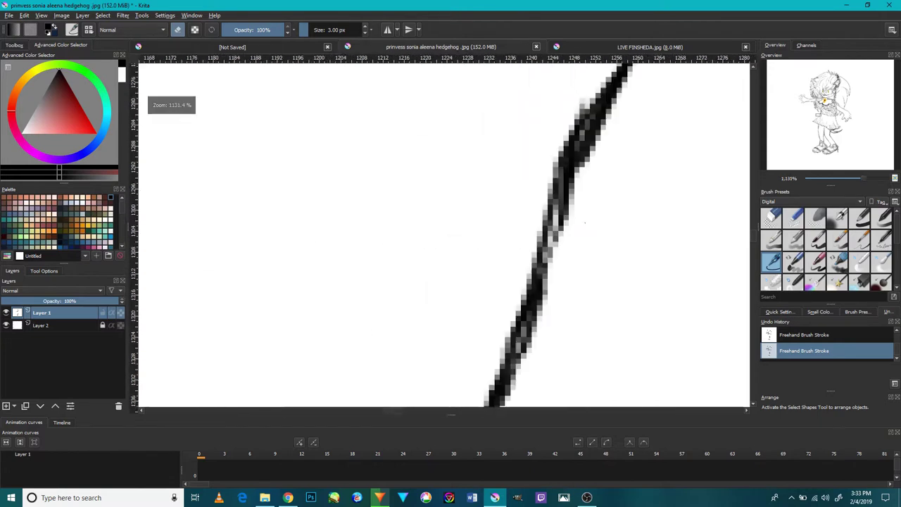
pyautogui.scroll(3, 581, 251)
pyautogui.moveTo(580, 250)
pyautogui.mouseDown()
pyautogui.moveTo(584, 237)
pyautogui.moveTo(547, 331)
pyautogui.mouseUp()
pyautogui.scroll(-4, 615, 233)
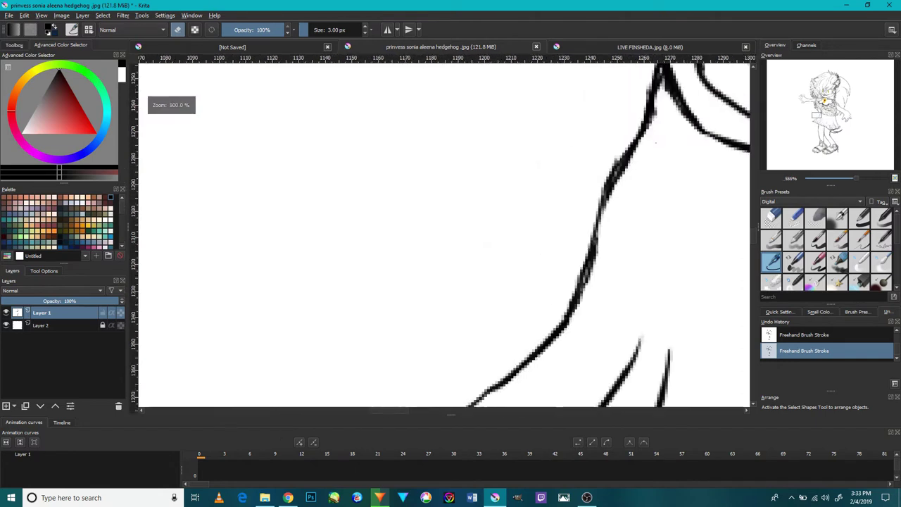
# Step: Trim the skirt's left side outline just below the point where it meets the waist
pyautogui.moveTo(669, 165)
pyautogui.mouseDown()
pyautogui.moveTo(606, 195)
pyautogui.moveTo(484, 288)
pyautogui.mouseUp()
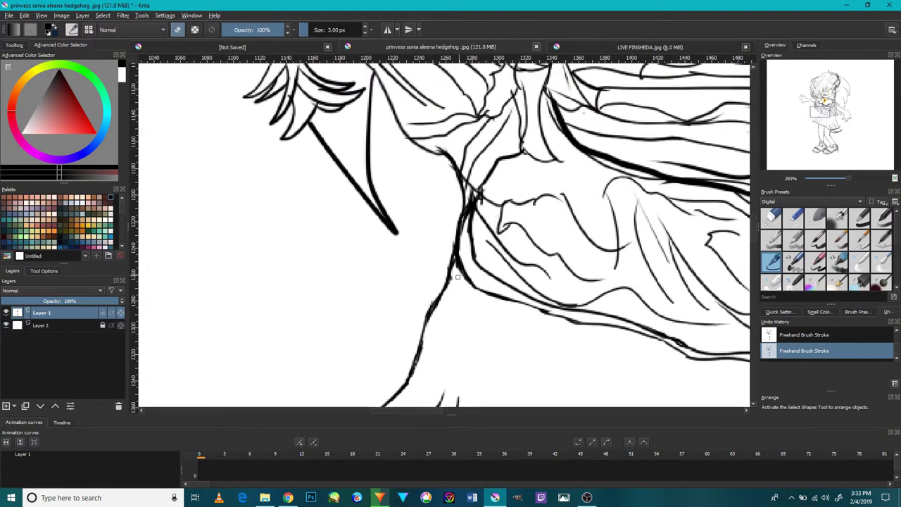
pyautogui.scroll(4, 459, 276)
pyautogui.moveTo(454, 264)
pyautogui.mouseDown()
pyautogui.moveTo(431, 325)
pyautogui.moveTo(408, 345)
pyautogui.moveTo(383, 399)
pyautogui.mouseUp()
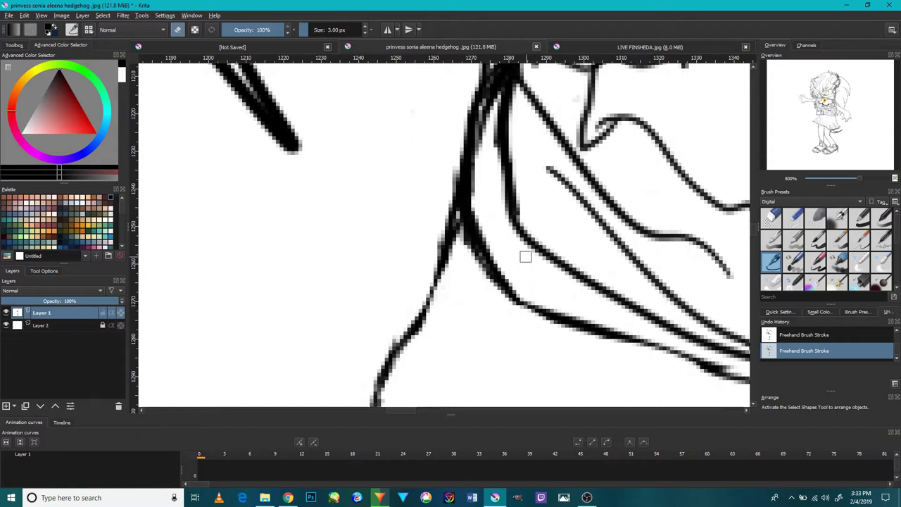
# Step: Examine the line work of the left shoulder, sleeve and braid up close for rough or stray marks
pyautogui.press('1')
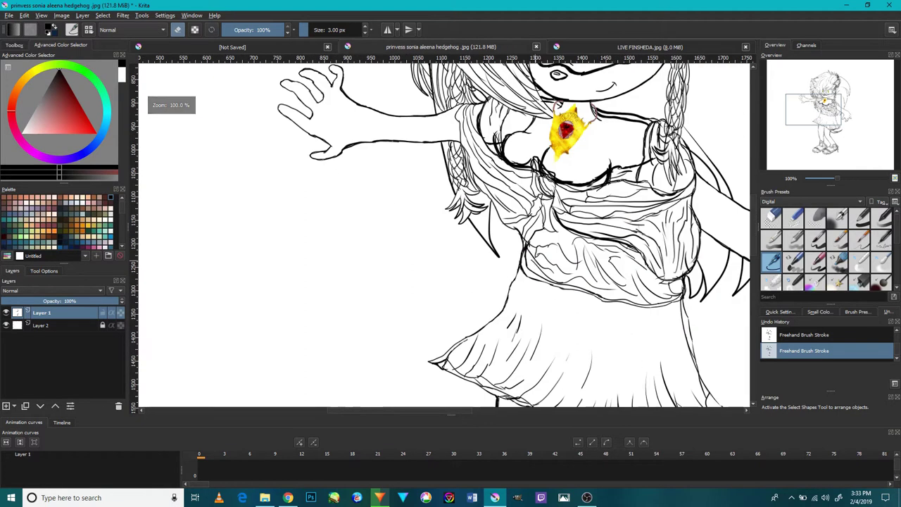
pyautogui.scroll(-2, 533, 260)
pyautogui.scroll(4, 511, 192)
pyautogui.scroll(3, 507, 222)
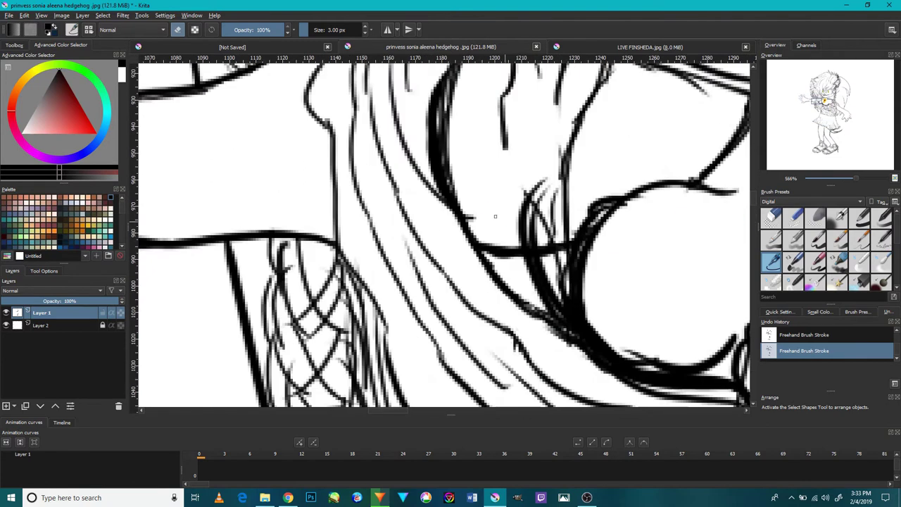
pyautogui.scroll(-3, 475, 228)
pyautogui.scroll(3, 476, 228)
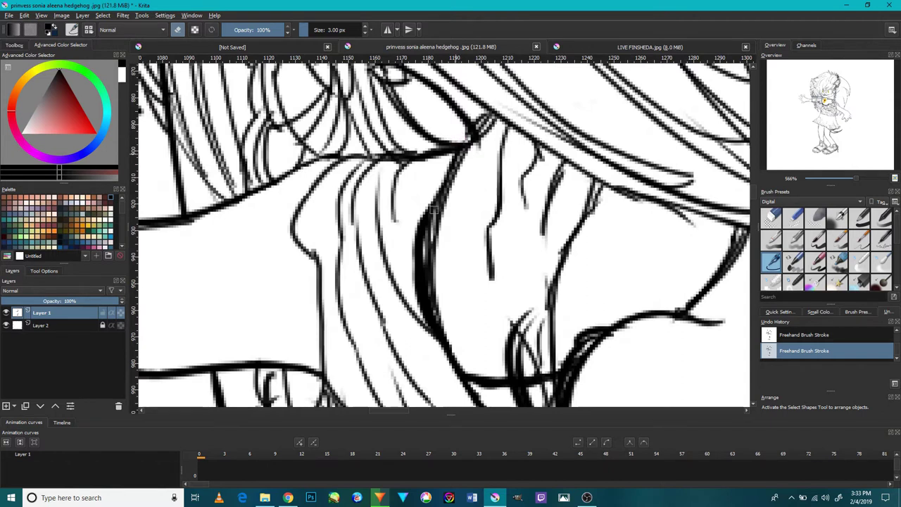
pyautogui.scroll(-5, 414, 240)
pyautogui.scroll(2, 410, 277)
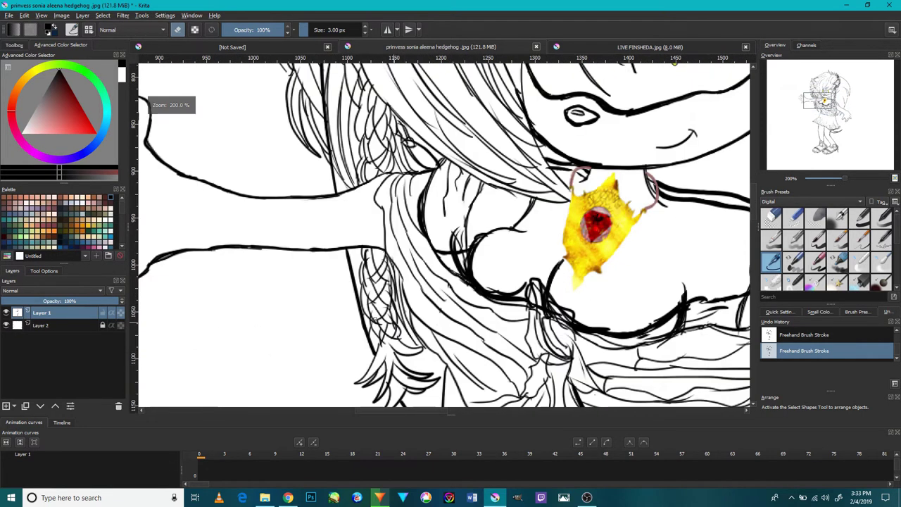
pyautogui.scroll(3, 357, 296)
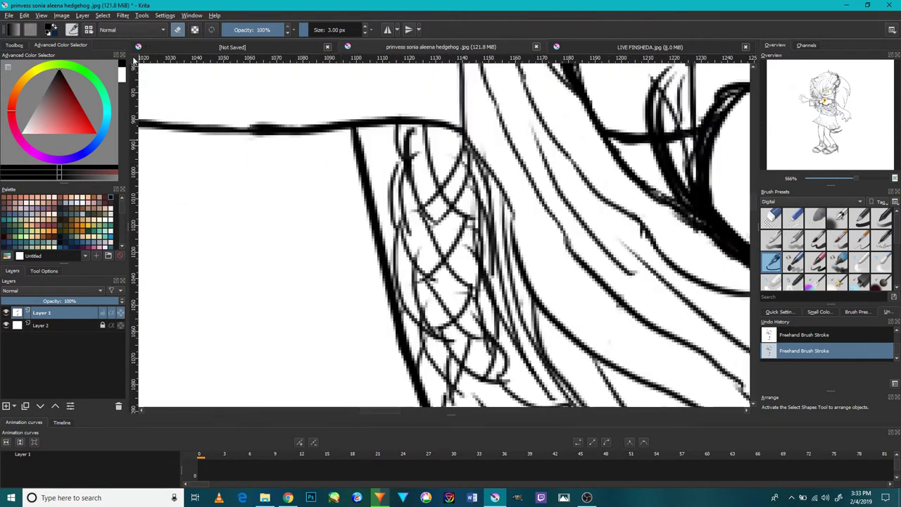
pyautogui.scroll(2, 392, 145)
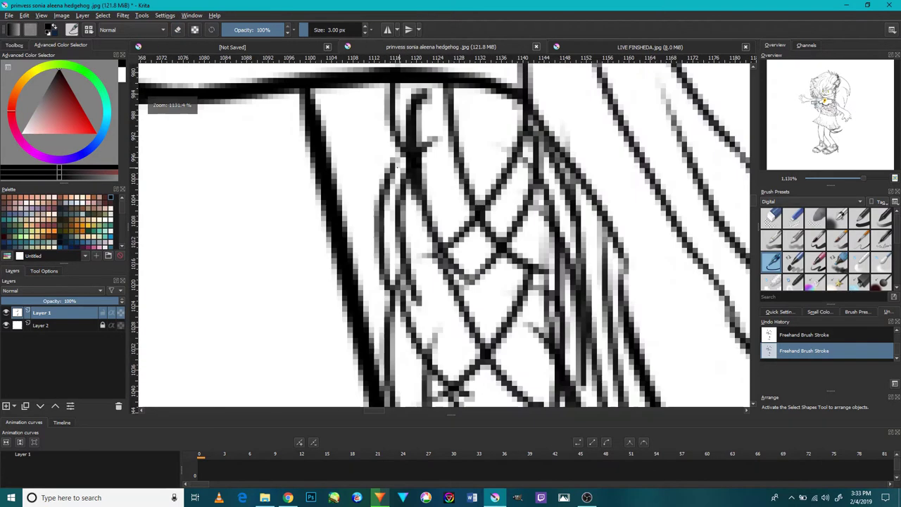
pyautogui.scroll(-6, 373, 295)
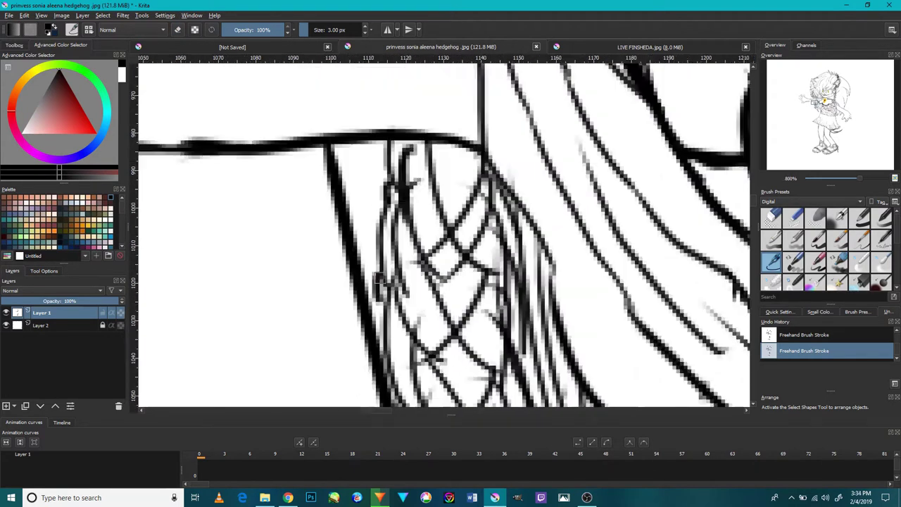
pyautogui.scroll(-1, 383, 276)
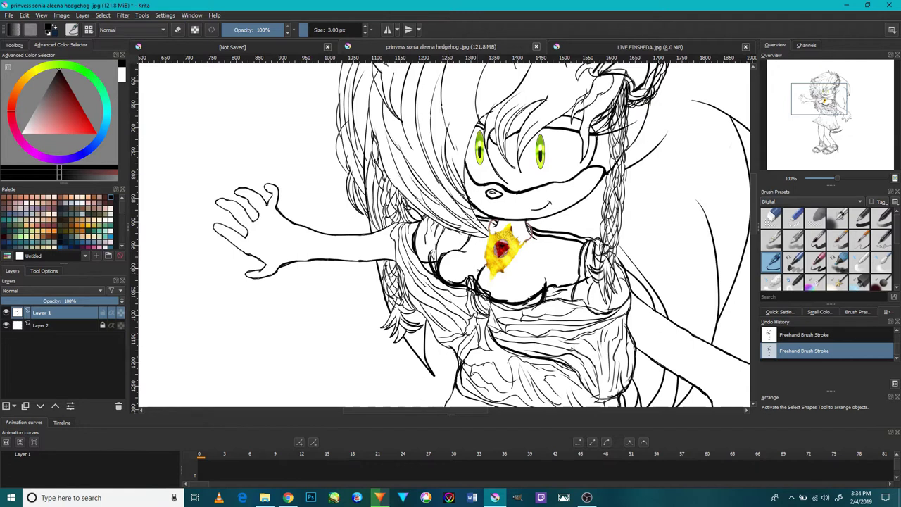
# Step: Erase the part of the bodice's upper line that crosses the right sleeve strap
pyautogui.moveTo(515, 253); pyautogui.dragTo(427, 196)
pyautogui.click(178, 30)
pyautogui.scroll(8, 527, 218)
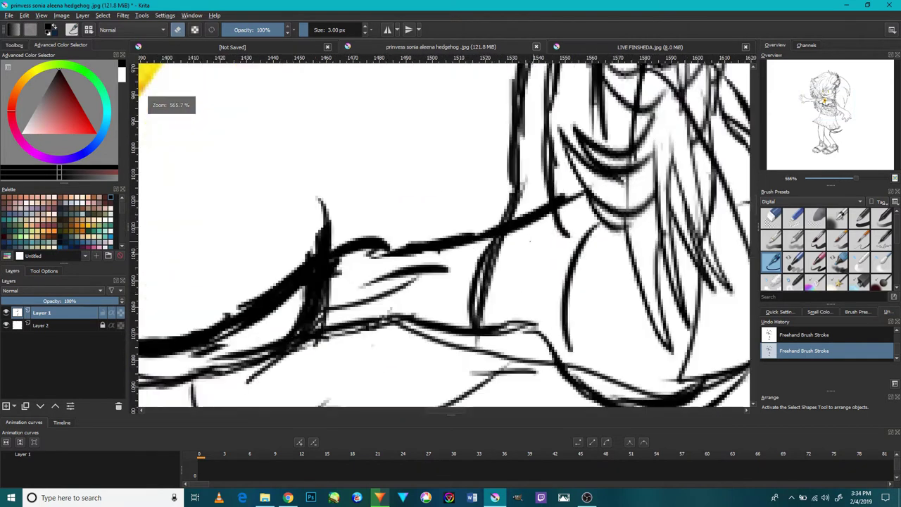
pyautogui.moveTo(528, 218)
pyautogui.mouseDown()
pyautogui.moveTo(514, 235)
pyautogui.moveTo(542, 204)
pyautogui.mouseUp()
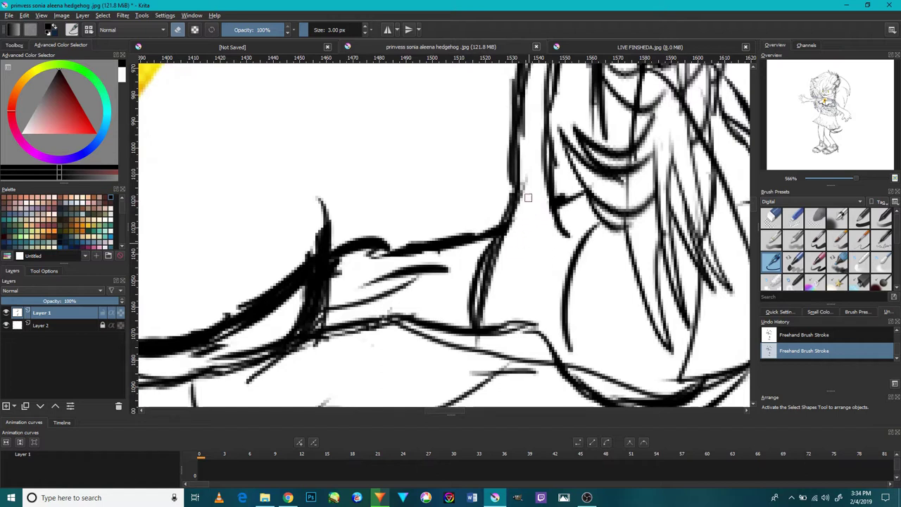
pyautogui.moveTo(527, 179); pyautogui.dragTo(526, 188)
pyautogui.press('-')
pyautogui.press('-')
pyautogui.press('-')
pyautogui.press('-')
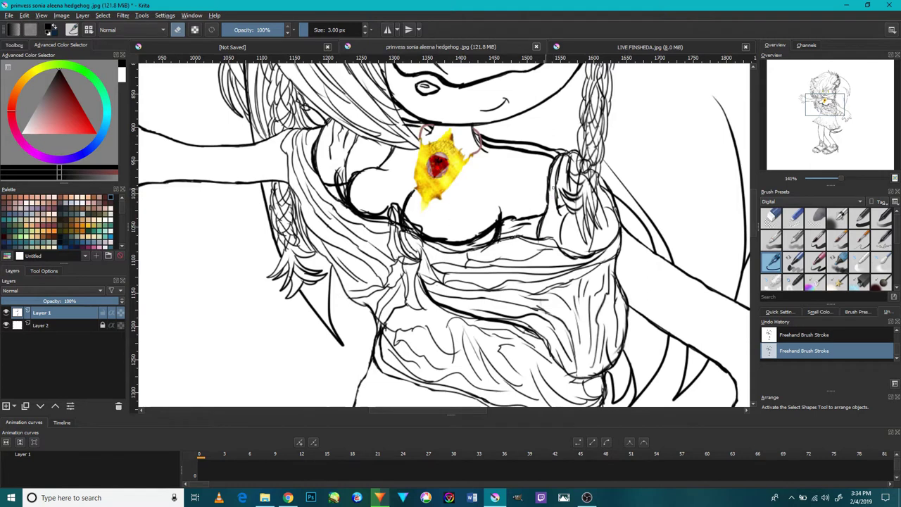
# Step: Erase the leftover stub of the bodice line between the right sleeve strap and the braid
pyautogui.press('+')
pyautogui.press('+')
pyautogui.press('+')
pyautogui.press('+')
pyautogui.press('+')
pyautogui.press('+')
pyautogui.press('+')
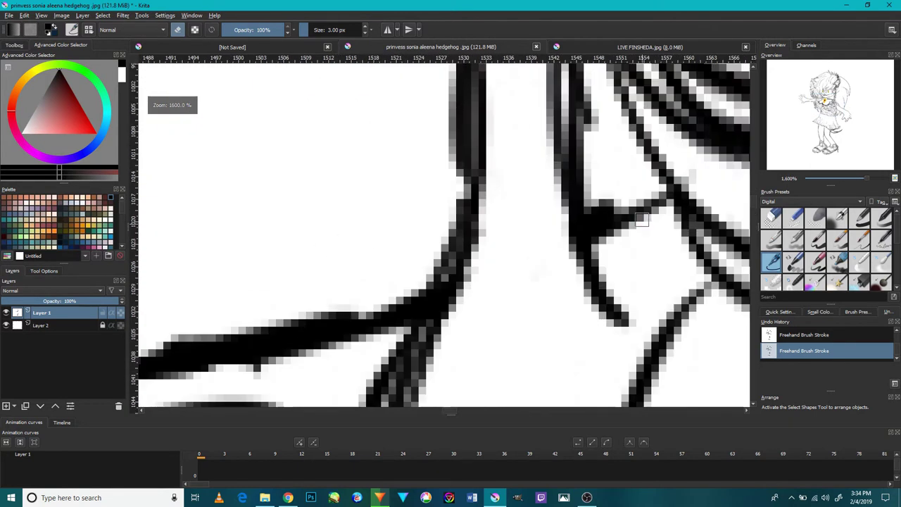
pyautogui.moveTo(606, 233)
pyautogui.mouseDown()
pyautogui.moveTo(599, 202)
pyautogui.moveTo(605, 234)
pyautogui.mouseUp()
pyautogui.moveTo(641, 212)
pyautogui.mouseDown()
pyautogui.moveTo(614, 214)
pyautogui.moveTo(656, 201)
pyautogui.moveTo(657, 190)
pyautogui.moveTo(620, 167)
pyautogui.moveTo(600, 111)
pyautogui.moveTo(597, 135)
pyautogui.moveTo(598, 89)
pyautogui.moveTo(629, 224)
pyautogui.mouseUp()
pyautogui.press('1')
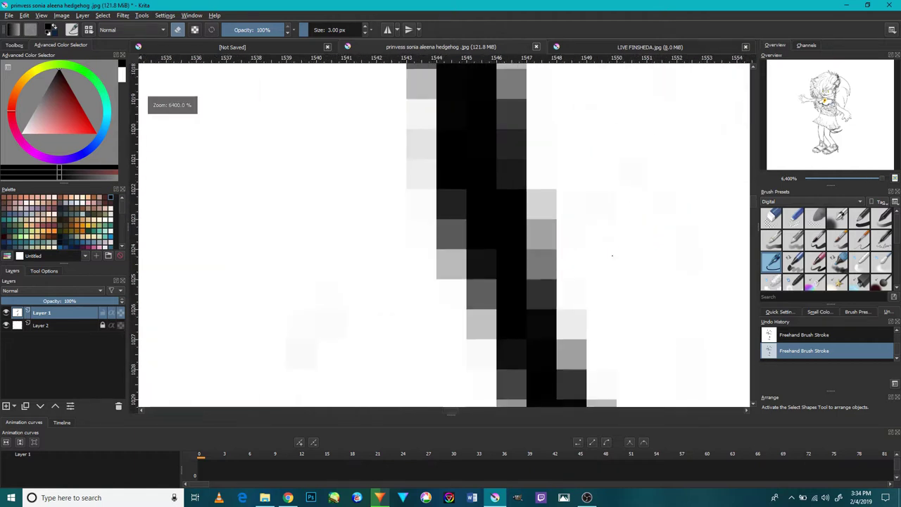
# Step: Erase the faint loose hair stroke beside the left eye
pyautogui.scroll(1, 611, 242)
pyautogui.scroll(2, 618, 252)
pyautogui.scroll(2, 473, 234)
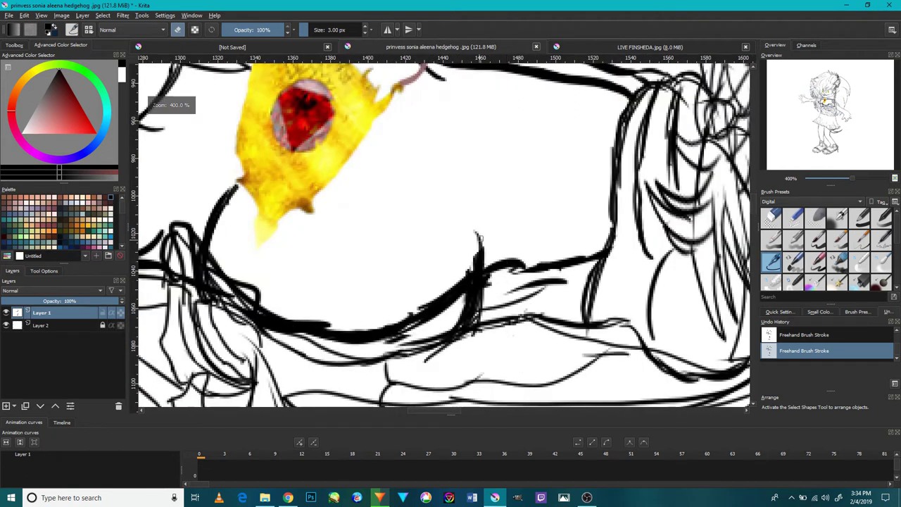
pyautogui.scroll(-4, 431, 378)
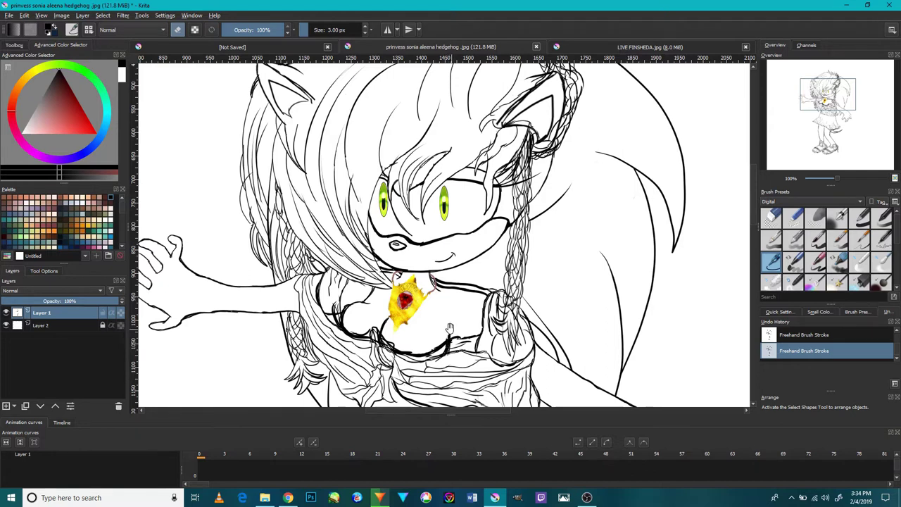
pyautogui.moveTo(455, 327); pyautogui.dragTo(475, 303)
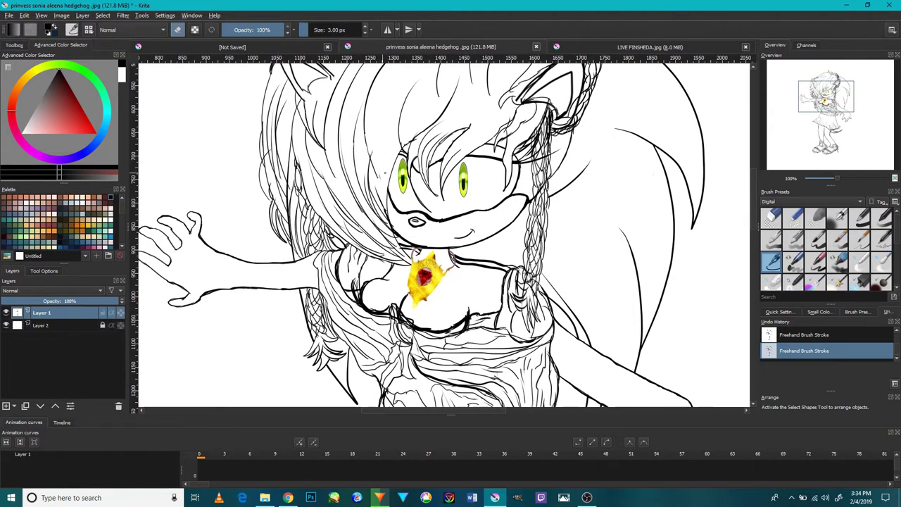
pyautogui.scroll(8, 380, 156)
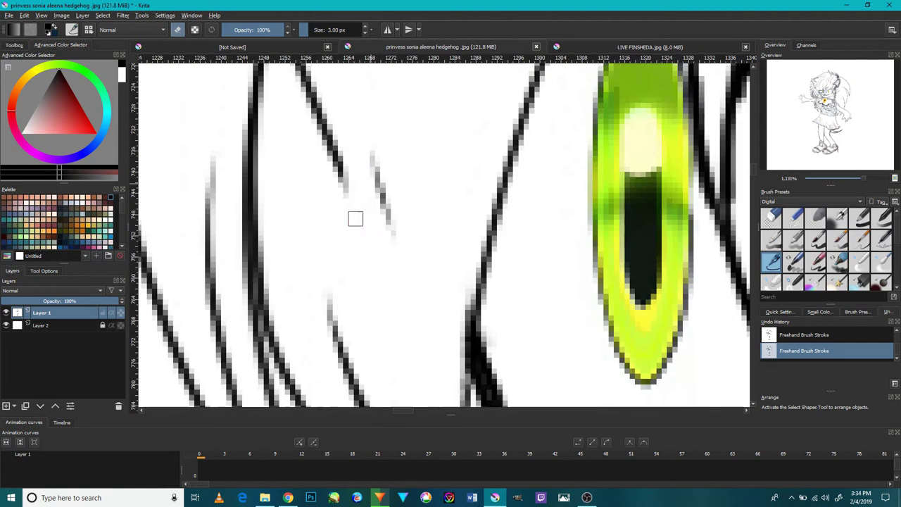
pyautogui.scroll(3, 384, 205)
pyautogui.scroll(-12, 384, 205)
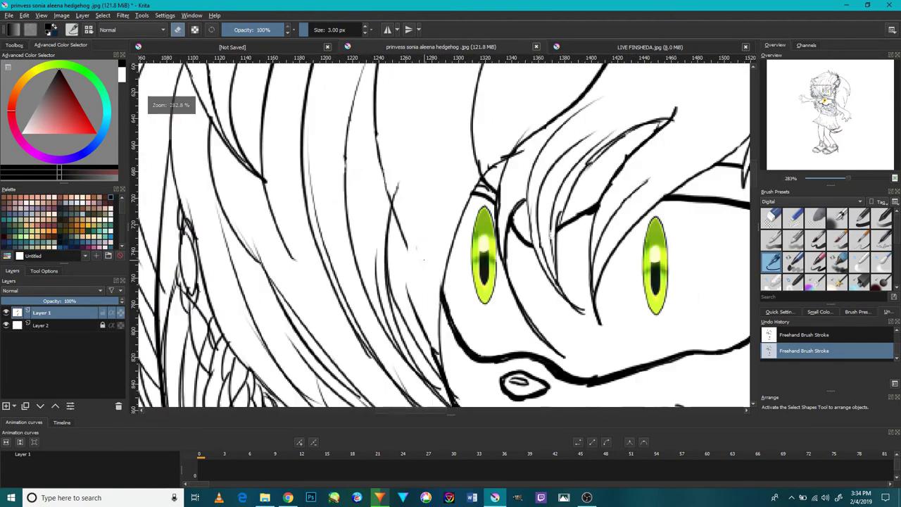
# Step: Erase the faint stray specks around the bodice's upper edge, between the chest and the right sleeve
pyautogui.scroll(5, 487, 325)
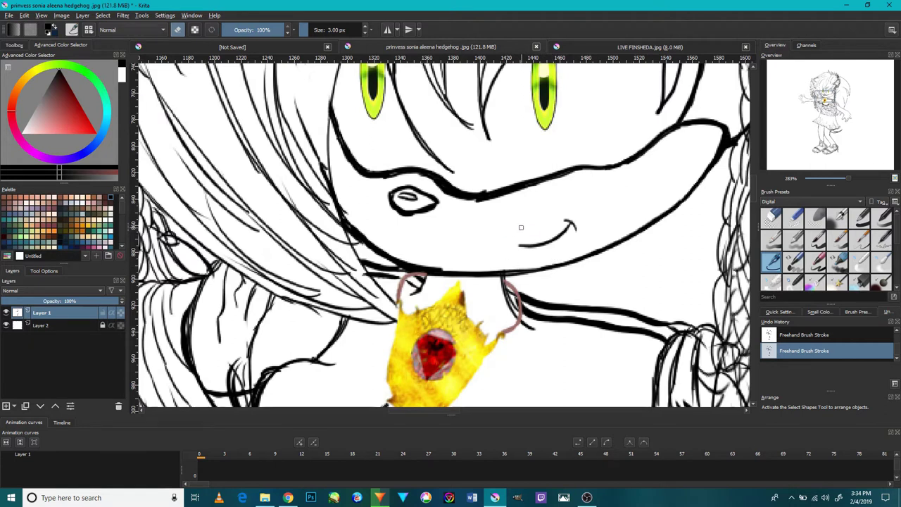
pyautogui.moveTo(584, 215); pyautogui.dragTo(351, 209)
pyautogui.moveTo(407, 304); pyautogui.dragTo(409, 220)
pyautogui.moveTo(409, 299); pyautogui.dragTo(416, 211)
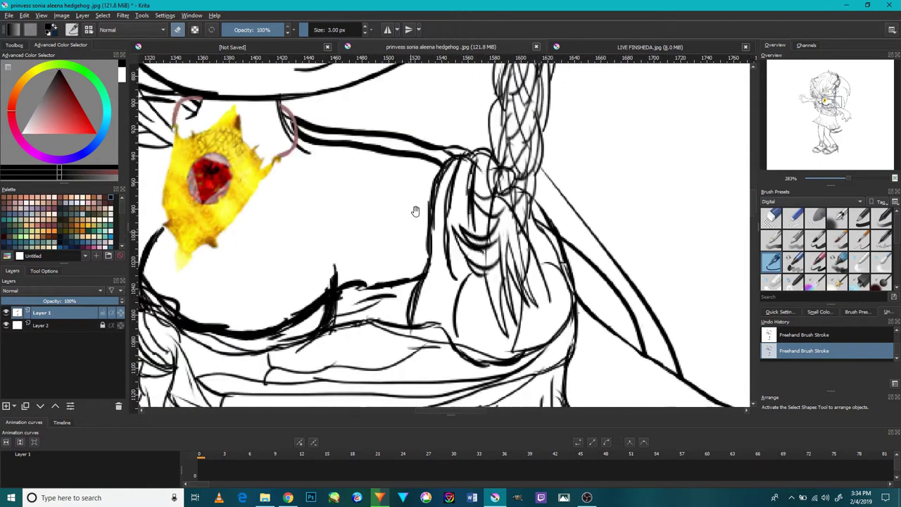
pyautogui.scroll(1, 416, 335)
pyautogui.scroll(4, 416, 337)
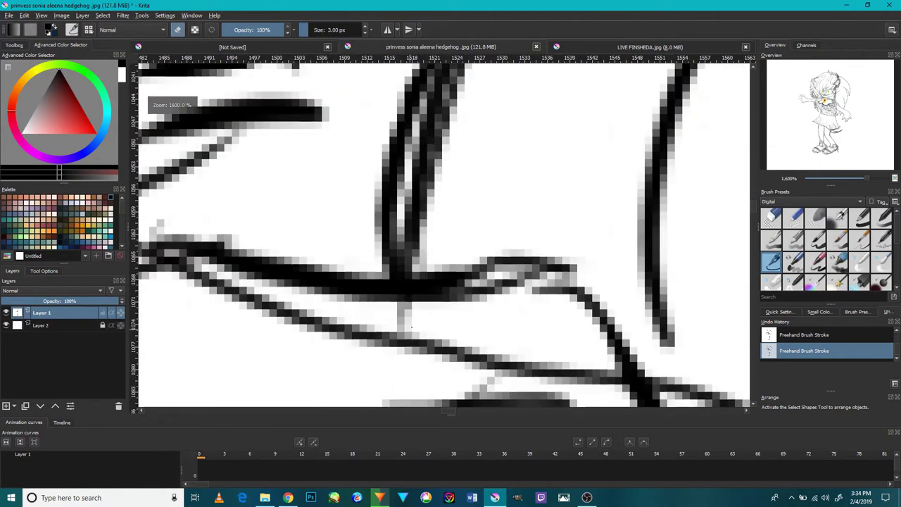
pyautogui.scroll(-5, 414, 316)
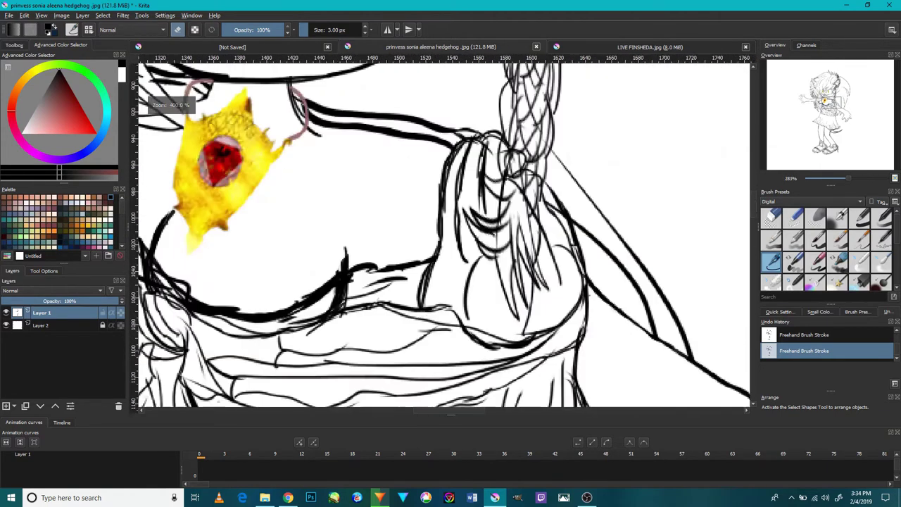
pyautogui.scroll(5, 518, 340)
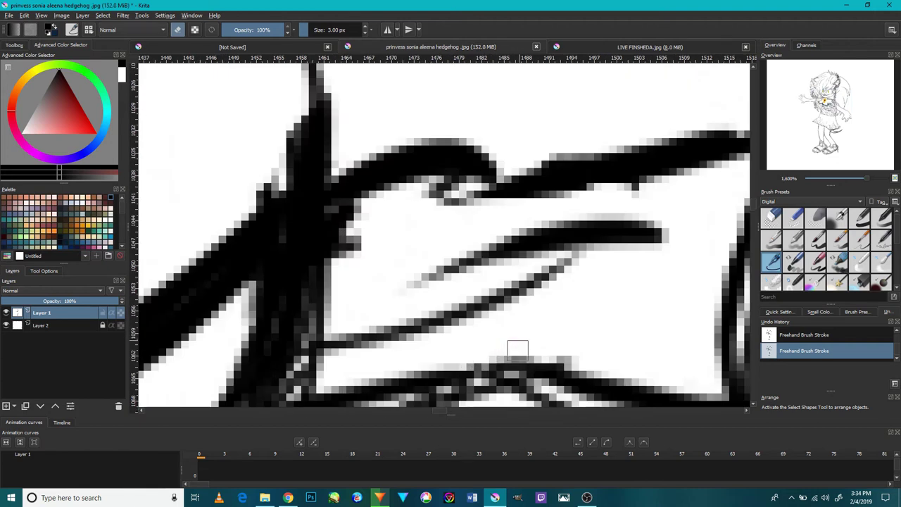
pyautogui.scroll(-5, 584, 209)
pyautogui.scroll(5, 458, 232)
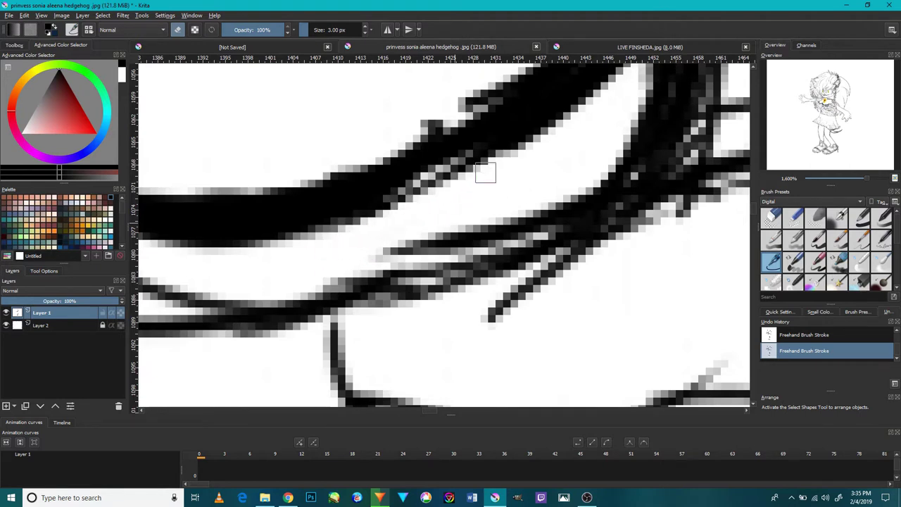
pyautogui.scroll(-10, 497, 167)
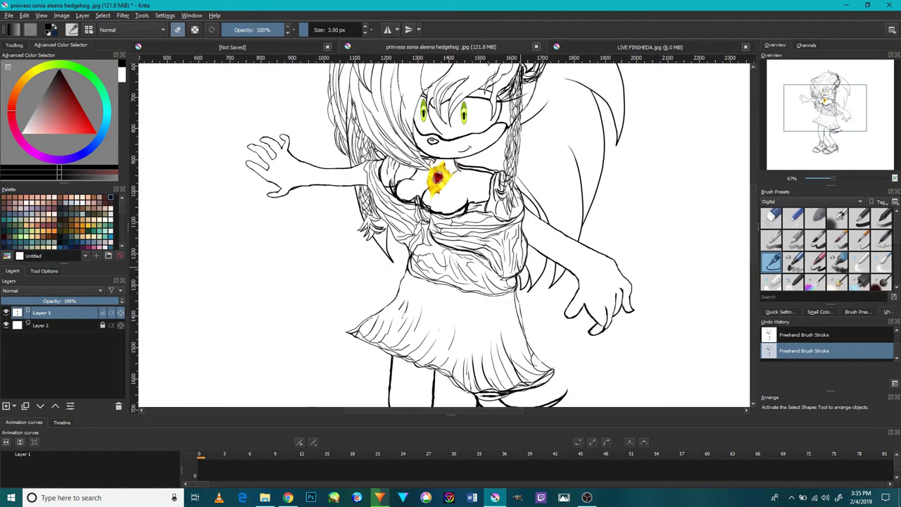
# Step: Erase the end of the hair strand that crosses over its neighbour just below the left ear
pyautogui.moveTo(577, 270); pyautogui.dragTo(680, 426)
pyautogui.scroll(6, 468, 225)
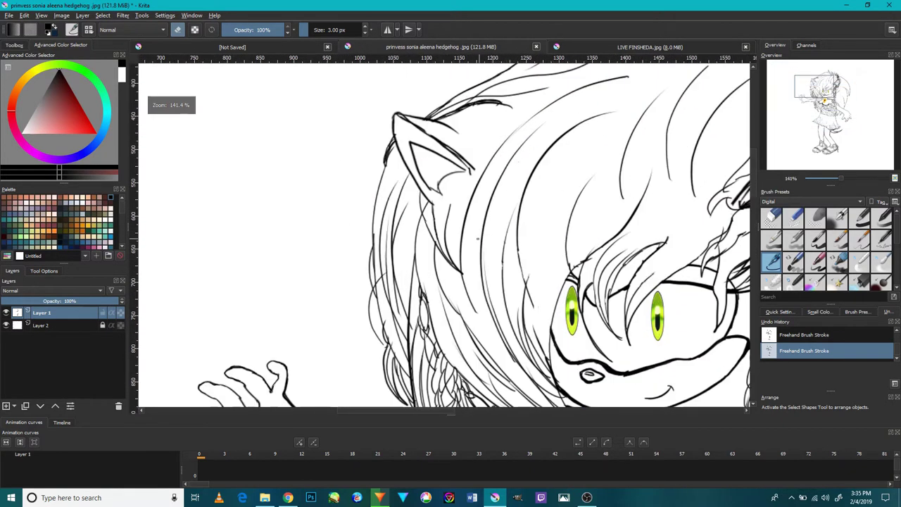
pyautogui.hotkey('ctrl', '+')
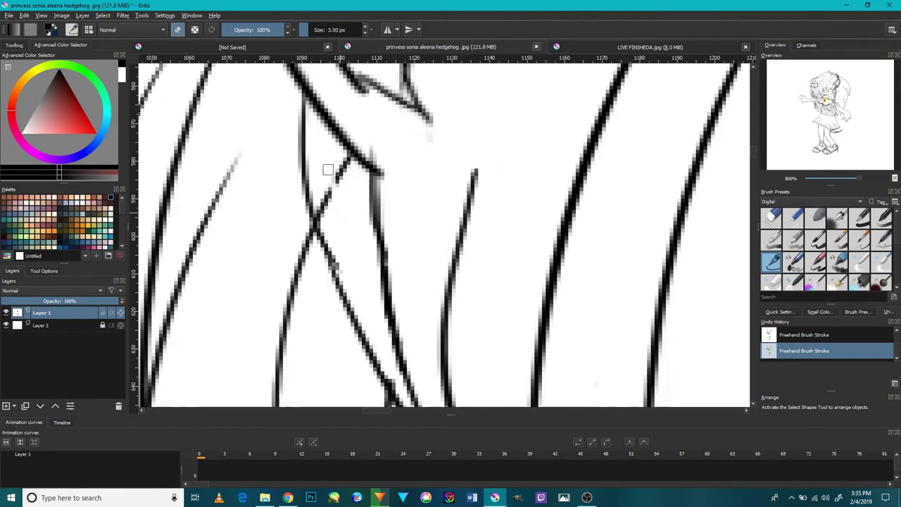
pyautogui.moveTo(322, 207); pyautogui.dragTo(320, 215)
pyautogui.moveTo(349, 164); pyautogui.dragTo(335, 177)
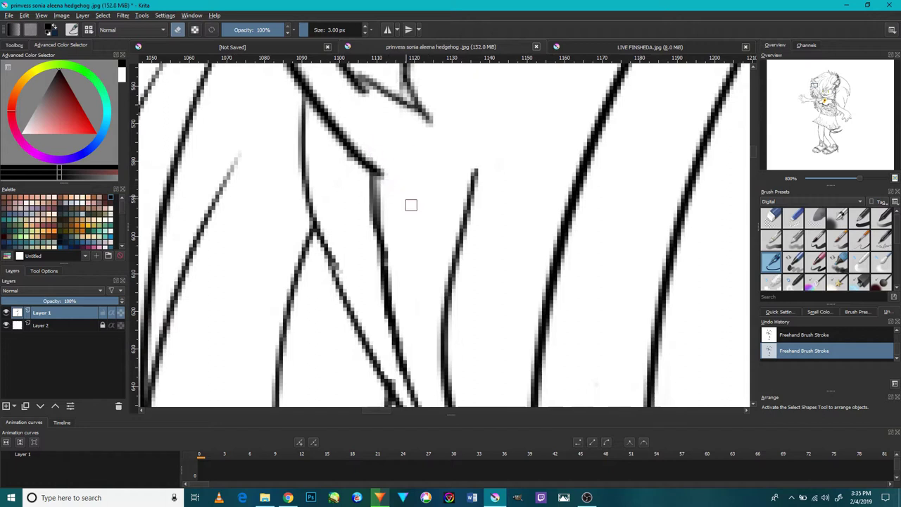
# Step: Trim the fuzzy edge of the curved inner line of the left ear near its lower corner
pyautogui.scroll(-4, 411, 130)
pyautogui.scroll(6, 406, 110)
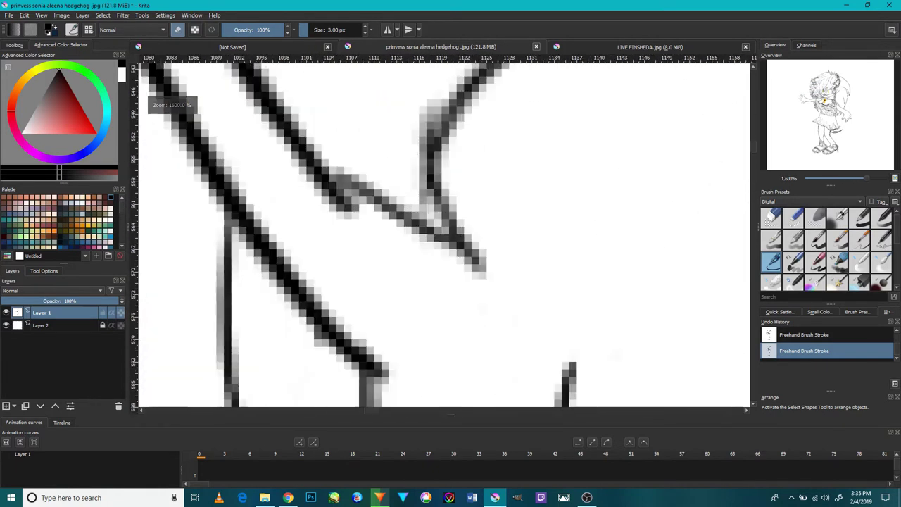
pyautogui.moveTo(436, 99); pyautogui.dragTo(408, 161)
pyautogui.moveTo(424, 120)
pyautogui.mouseDown()
pyautogui.moveTo(416, 168)
pyautogui.moveTo(413, 157)
pyautogui.mouseUp()
pyautogui.scroll(-10, 394, 150)
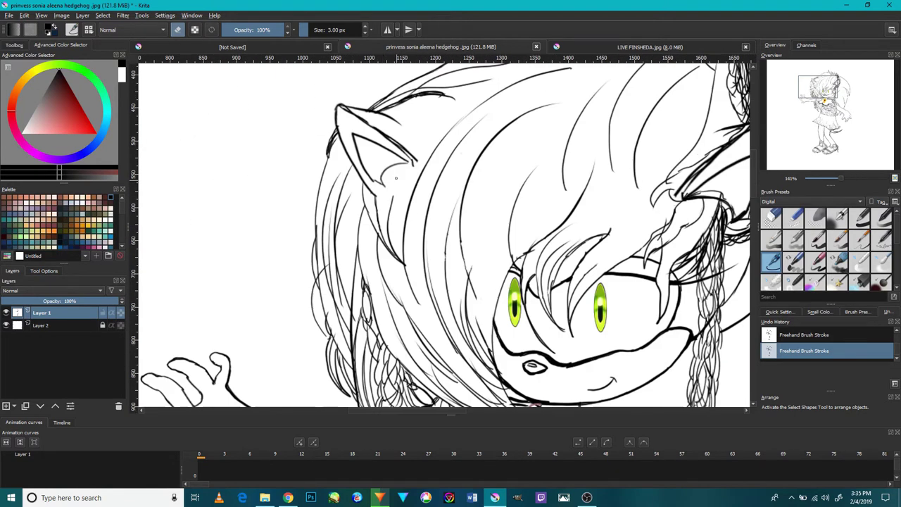
# Step: Erase the broken lower corner of the left ear's inner outline and redraw it as one smooth curve
pyautogui.scroll(-1, 396, 178)
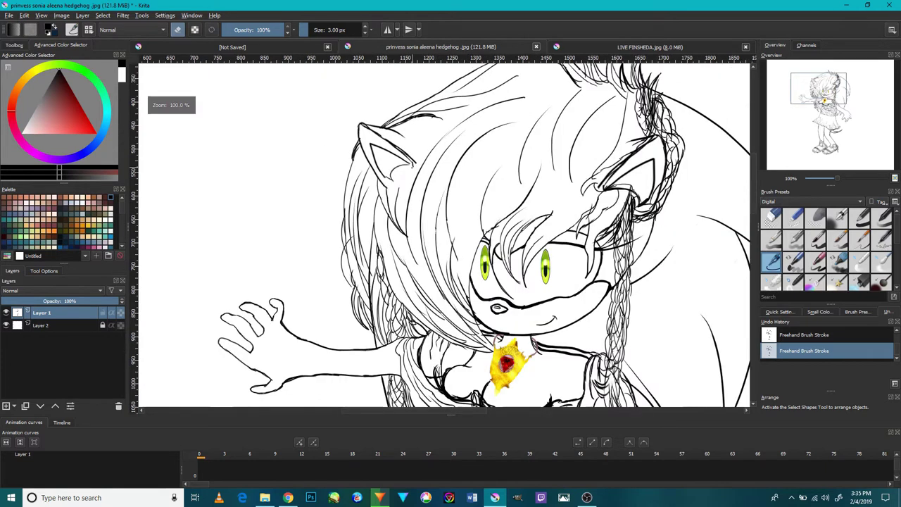
pyautogui.scroll(-1, 380, 134)
pyautogui.scroll(6, 380, 134)
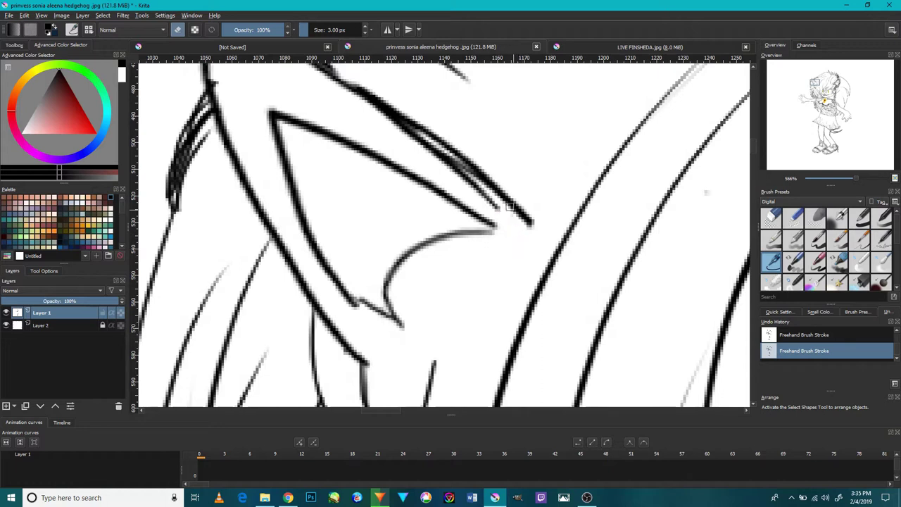
pyautogui.moveTo(372, 346)
pyautogui.mouseDown()
pyautogui.moveTo(388, 309)
pyautogui.moveTo(387, 319)
pyautogui.moveTo(369, 307)
pyautogui.moveTo(388, 326)
pyautogui.moveTo(349, 290)
pyautogui.mouseUp()
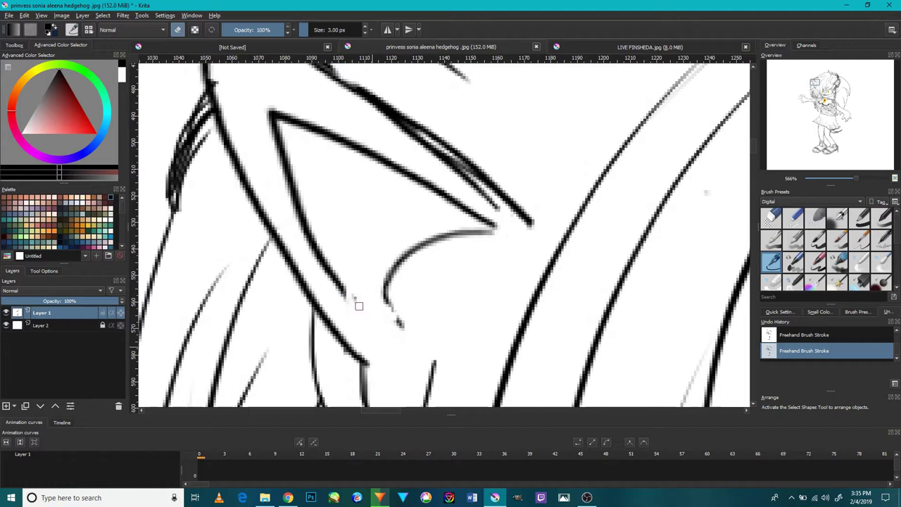
pyautogui.click(177, 30)
pyautogui.moveTo(398, 321)
pyautogui.mouseDown()
pyautogui.moveTo(384, 287)
pyautogui.moveTo(337, 280)
pyautogui.mouseUp()
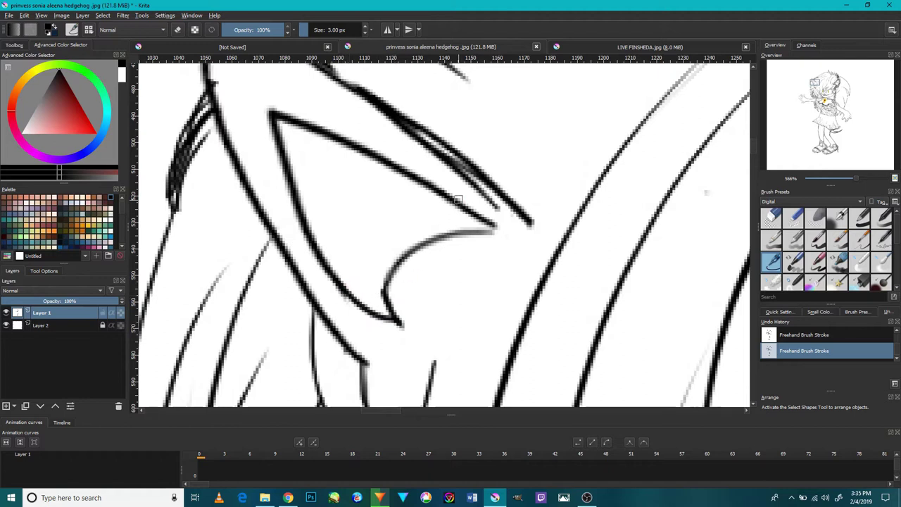
# Step: Thicken the left ear's upper edge and the hair line running from the ear tip with fresh brush strokes
pyautogui.moveTo(446, 153); pyautogui.dragTo(459, 292)
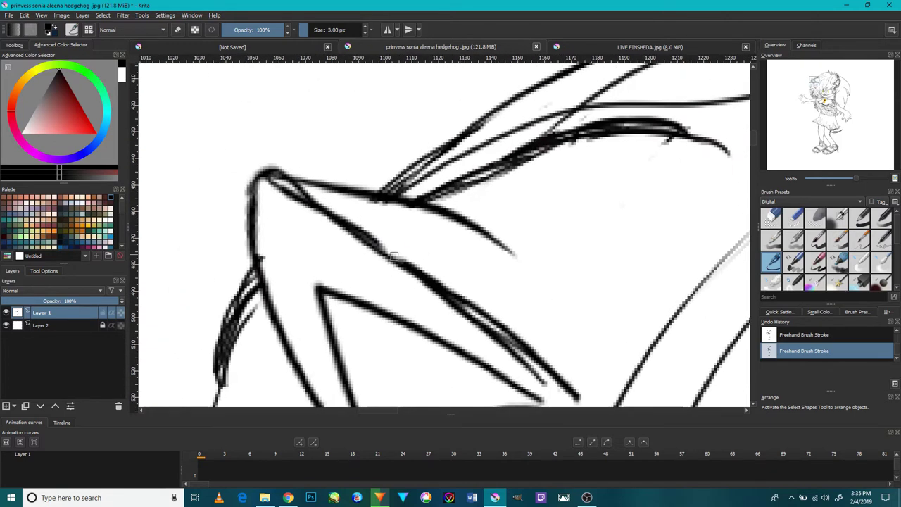
pyautogui.moveTo(410, 266); pyautogui.dragTo(365, 231)
pyautogui.moveTo(297, 189)
pyautogui.mouseDown()
pyautogui.moveTo(273, 181)
pyautogui.moveTo(322, 188)
pyautogui.moveTo(370, 178)
pyautogui.moveTo(424, 197)
pyautogui.mouseUp()
pyautogui.moveTo(373, 176); pyautogui.dragTo(437, 200)
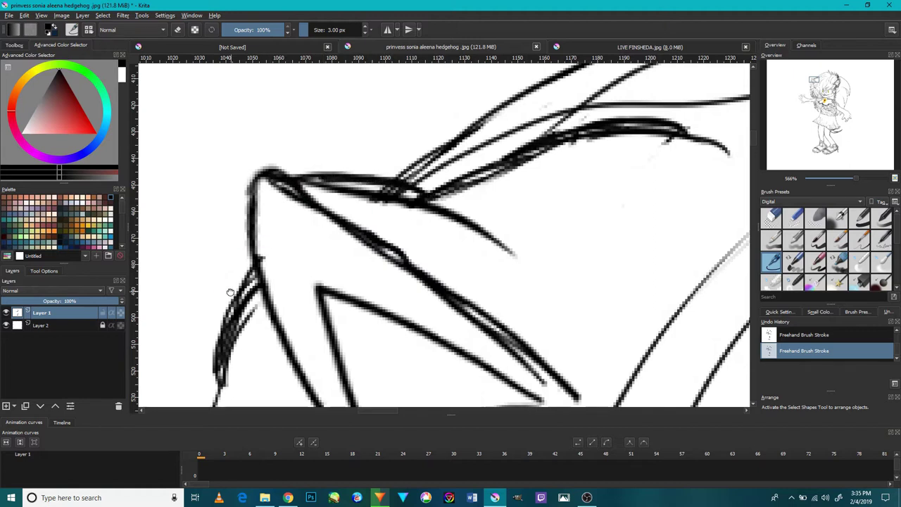
# Step: Redraw the hair outline beside the left ear and erase rough bits along the ear's outline
pyautogui.moveTo(230, 291); pyautogui.dragTo(283, 221)
pyautogui.moveTo(276, 252); pyautogui.dragTo(265, 362)
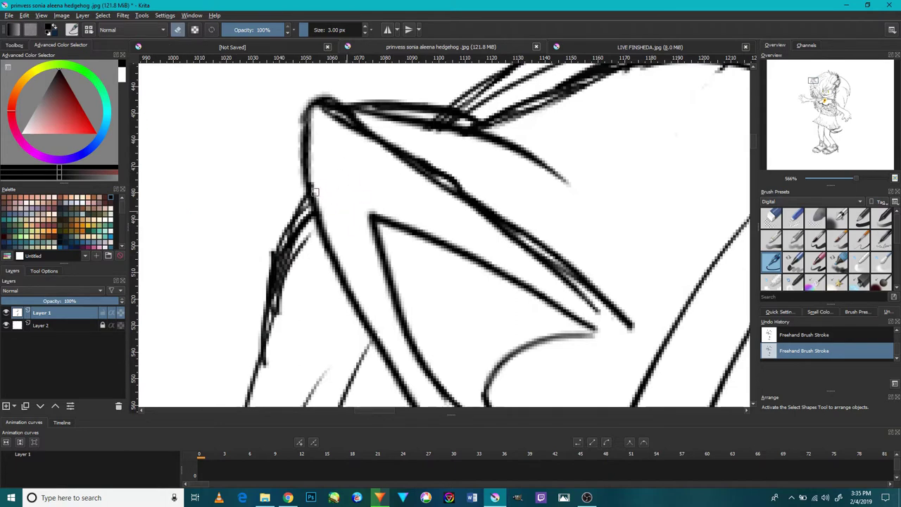
pyautogui.scroll(-2, 409, 335)
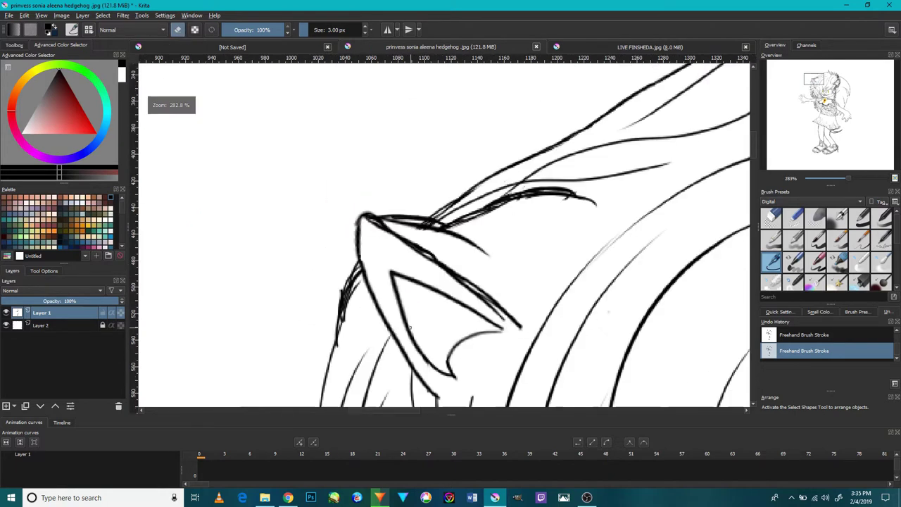
pyautogui.scroll(4, 414, 205)
pyautogui.moveTo(496, 296)
pyautogui.mouseDown()
pyautogui.moveTo(404, 279)
pyautogui.moveTo(525, 303)
pyautogui.mouseUp()
pyautogui.scroll(-5, 524, 303)
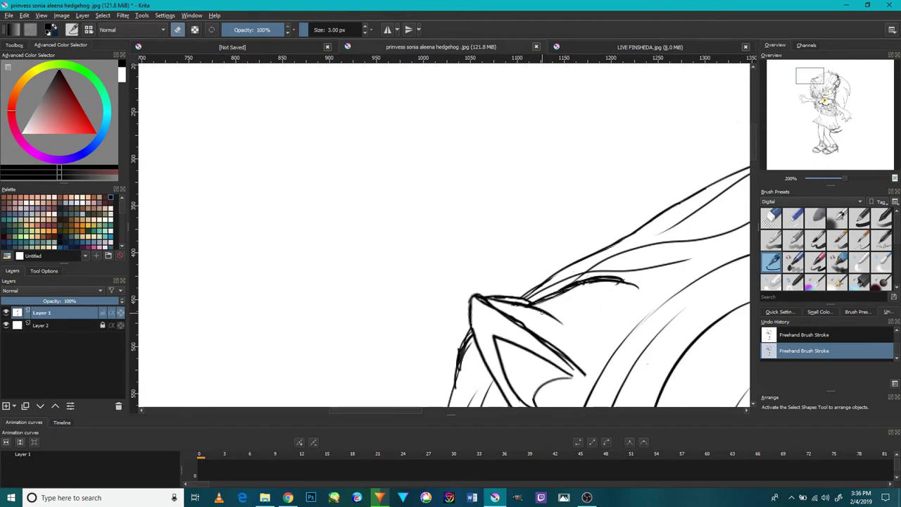
# Step: Erase the stray line end on the hair tuft in front of the right ear
pyautogui.moveTo(586, 242); pyautogui.dragTo(373, 141)
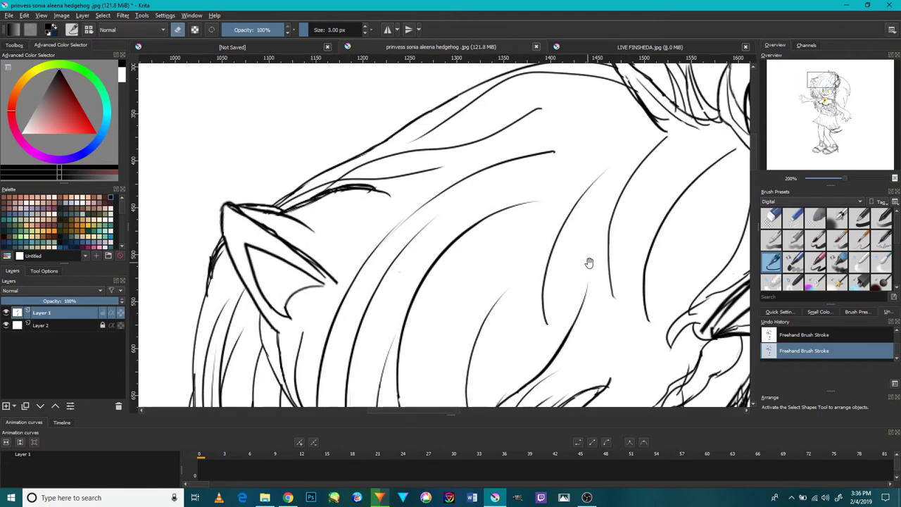
pyautogui.moveTo(585, 261); pyautogui.dragTo(453, 120)
pyautogui.moveTo(592, 205); pyautogui.dragTo(503, 204)
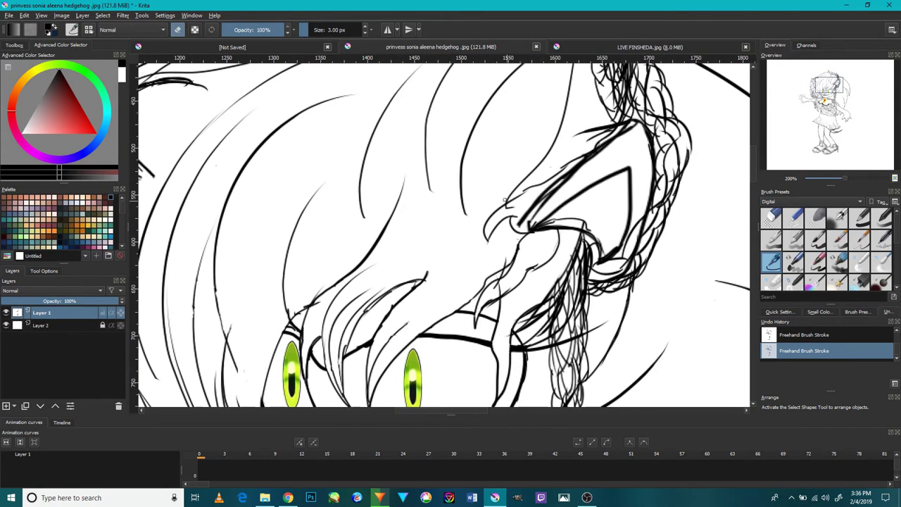
pyautogui.scroll(6, 518, 205)
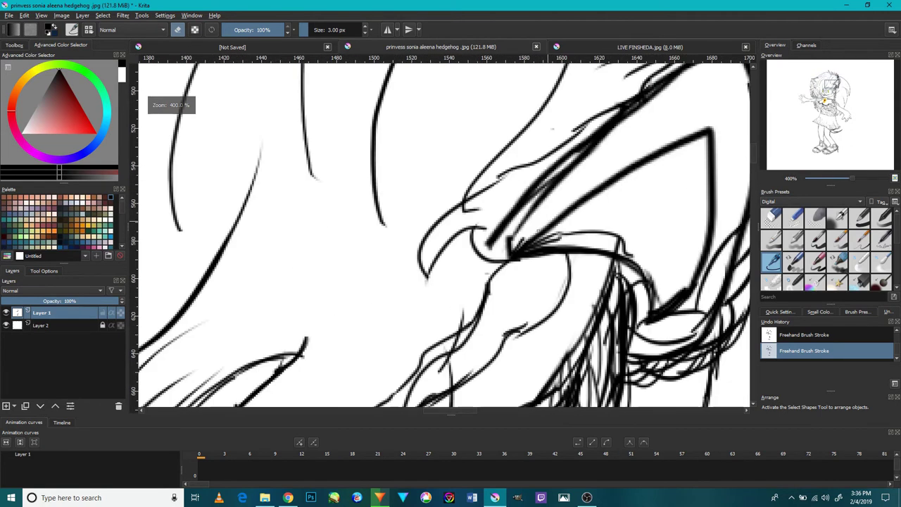
pyautogui.moveTo(416, 199)
pyautogui.mouseDown()
pyautogui.moveTo(399, 169)
pyautogui.moveTo(333, 196)
pyautogui.moveTo(354, 171)
pyautogui.mouseUp()
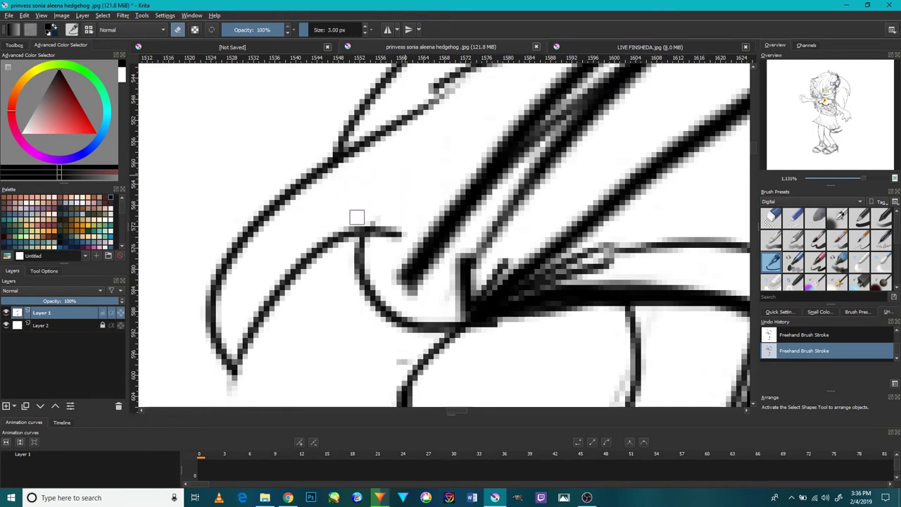
# Step: Erase the doubled sketch lines above the lower edge of the right ear's inner outline
pyautogui.moveTo(516, 266)
pyautogui.mouseDown()
pyautogui.moveTo(483, 285)
pyautogui.moveTo(504, 269)
pyautogui.mouseUp()
pyautogui.scroll(-6, 504, 269)
pyautogui.scroll(5, 538, 277)
pyautogui.moveTo(533, 235)
pyautogui.mouseDown()
pyautogui.moveTo(493, 233)
pyautogui.moveTo(540, 246)
pyautogui.moveTo(497, 237)
pyautogui.moveTo(543, 250)
pyautogui.mouseUp()
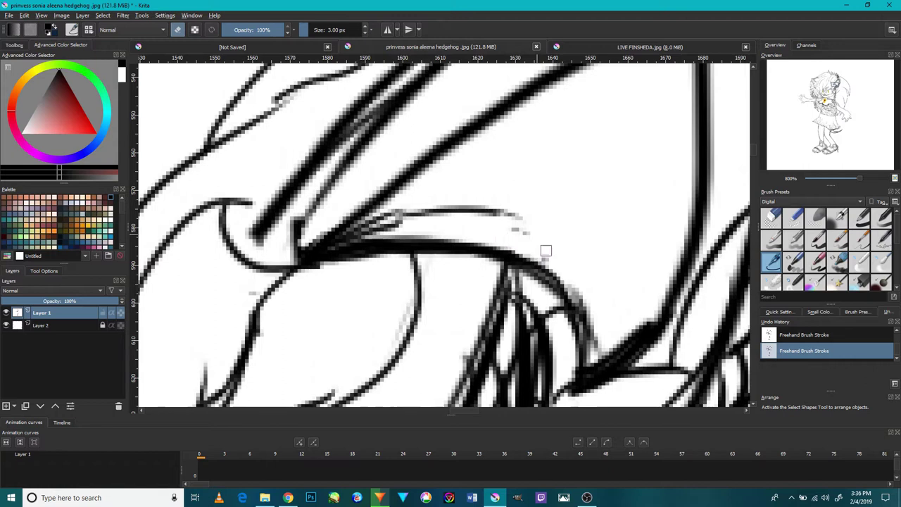
pyautogui.moveTo(487, 229)
pyautogui.mouseDown()
pyautogui.moveTo(454, 207)
pyautogui.moveTo(390, 220)
pyautogui.moveTo(392, 212)
pyautogui.moveTo(346, 236)
pyautogui.moveTo(447, 210)
pyautogui.moveTo(365, 240)
pyautogui.moveTo(476, 205)
pyautogui.mouseUp()
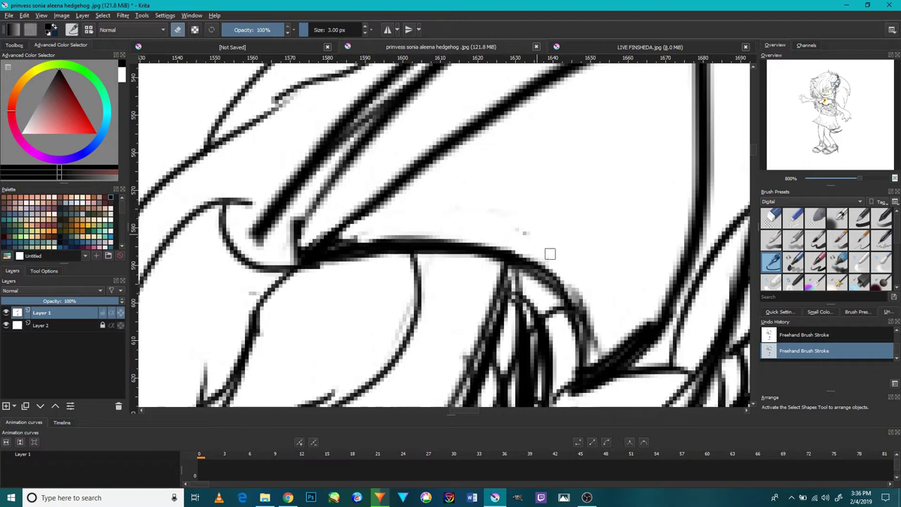
# Step: Trim the rough marks along the right ear's lower curve, its outer corner and its inner corner
pyautogui.moveTo(570, 265)
pyautogui.mouseDown()
pyautogui.moveTo(595, 354)
pyautogui.moveTo(593, 316)
pyautogui.mouseUp()
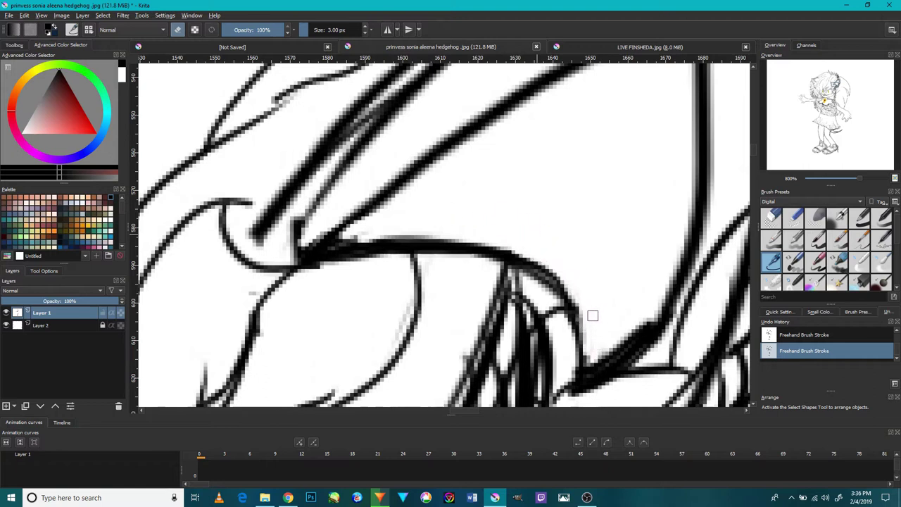
pyautogui.moveTo(615, 344)
pyautogui.mouseDown()
pyautogui.moveTo(646, 323)
pyautogui.moveTo(594, 364)
pyautogui.moveTo(657, 317)
pyautogui.moveTo(594, 372)
pyautogui.moveTo(661, 310)
pyautogui.moveTo(598, 369)
pyautogui.mouseUp()
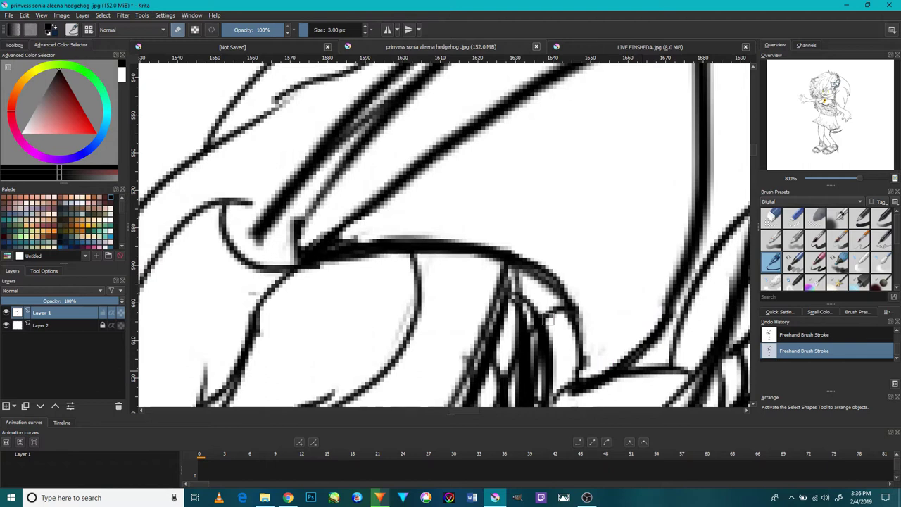
pyautogui.moveTo(369, 227)
pyautogui.mouseDown()
pyautogui.moveTo(335, 249)
pyautogui.moveTo(342, 240)
pyautogui.moveTo(328, 245)
pyautogui.moveTo(300, 241)
pyautogui.mouseUp()
# Step: Erase the grey smudging between the doubled lines of the right ear's upper edge
pyautogui.scroll(-3, 331, 227)
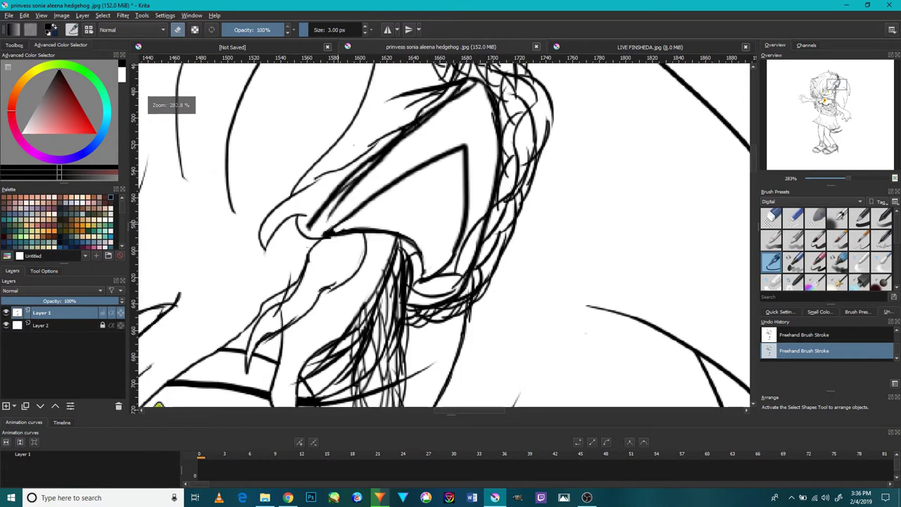
pyautogui.scroll(3, 321, 179)
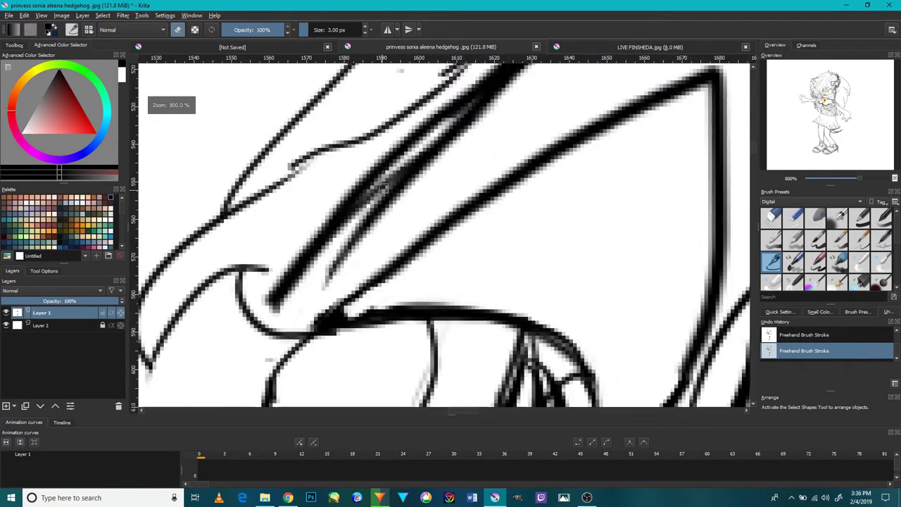
pyautogui.moveTo(388, 180)
pyautogui.mouseDown()
pyautogui.moveTo(372, 196)
pyautogui.moveTo(412, 160)
pyautogui.moveTo(344, 213)
pyautogui.mouseUp()
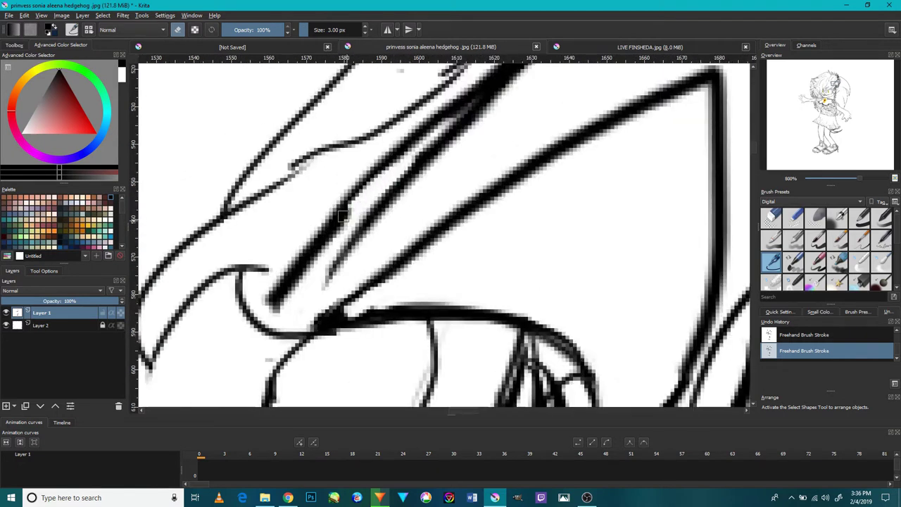
pyautogui.scroll(-5, 348, 212)
pyautogui.scroll(-1, 352, 205)
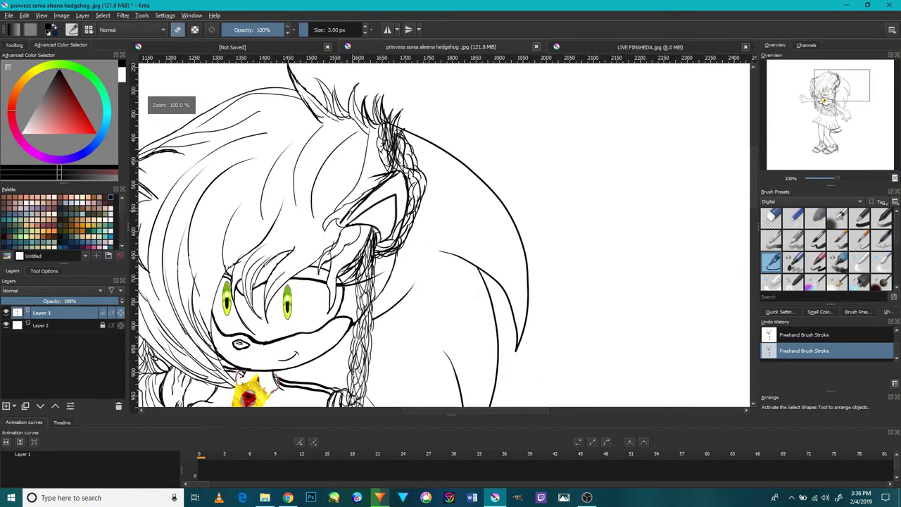
# Step: Add fresh brush strokes along the hair tuft below the right ear, joining loose line ends and extending its tips
pyautogui.moveTo(365, 212); pyautogui.dragTo(394, 202)
pyautogui.scroll(8, 366, 245)
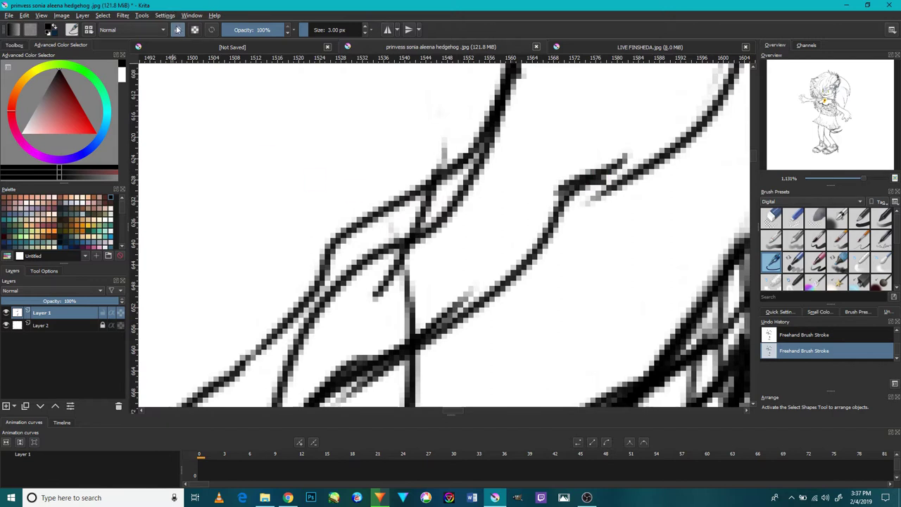
pyautogui.moveTo(604, 181); pyautogui.dragTo(537, 240)
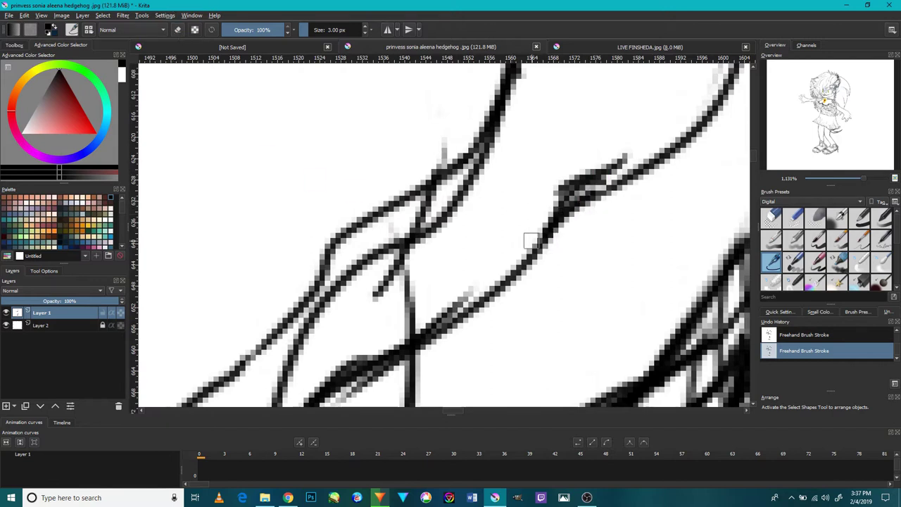
pyautogui.moveTo(387, 273); pyautogui.dragTo(318, 364)
pyautogui.moveTo(430, 176); pyautogui.dragTo(441, 118)
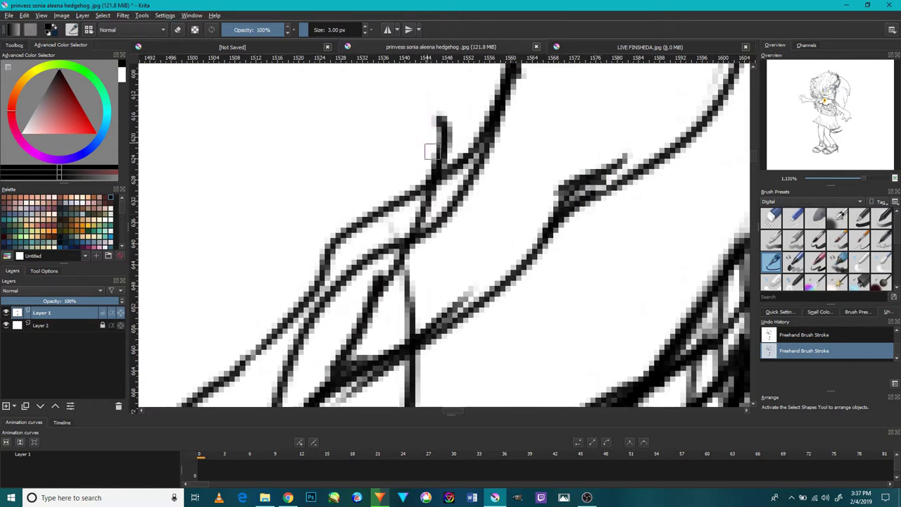
pyautogui.moveTo(398, 137); pyautogui.dragTo(431, 170)
pyautogui.moveTo(610, 171); pyautogui.dragTo(646, 125)
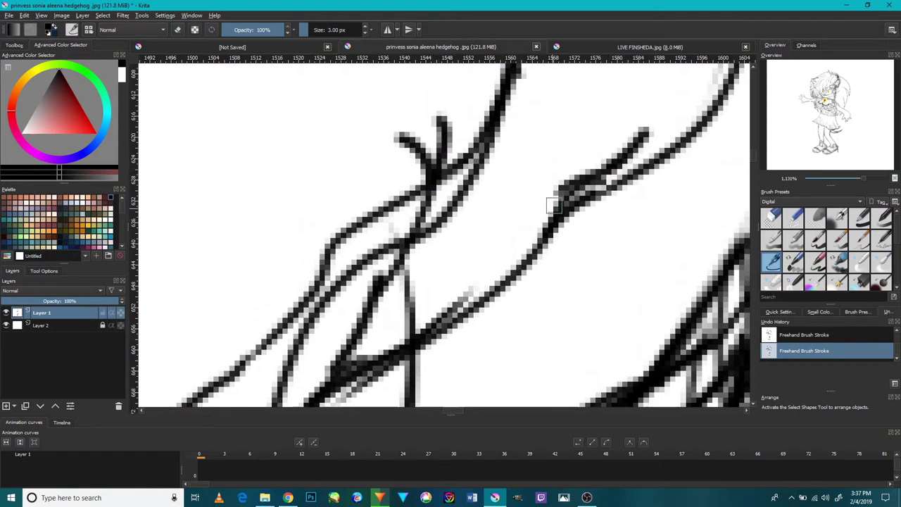
pyautogui.moveTo(561, 195); pyautogui.dragTo(485, 280)
pyautogui.moveTo(520, 252); pyautogui.dragTo(441, 329)
pyautogui.scroll(-6, 477, 282)
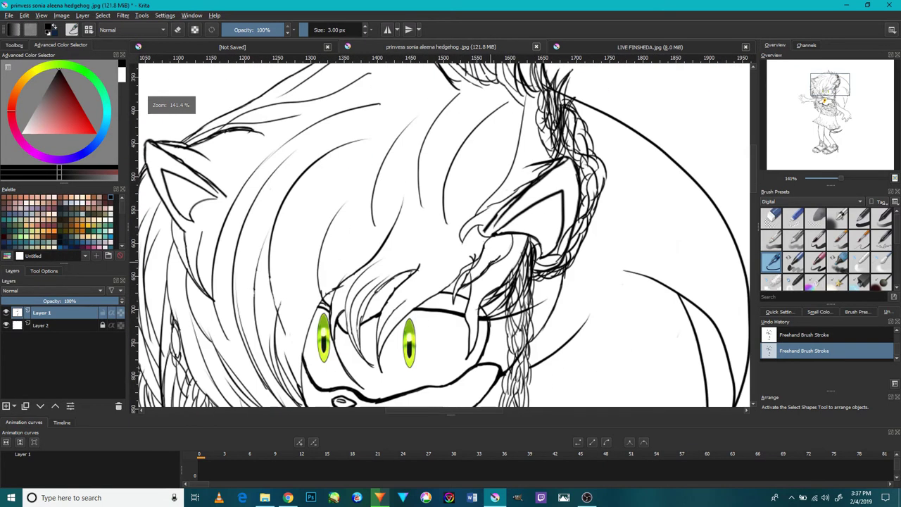
# Step: Draw brush strokes along the pointed hair strand hanging beside the right eye
pyautogui.scroll(-3, 426, 314)
pyautogui.scroll(8, 425, 312)
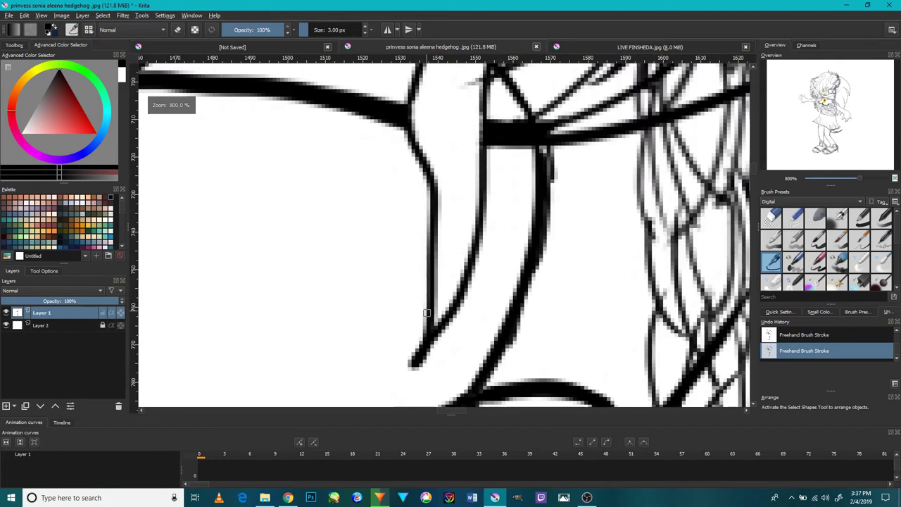
pyautogui.moveTo(432, 307)
pyautogui.mouseDown()
pyautogui.moveTo(464, 189)
pyautogui.moveTo(443, 324)
pyautogui.mouseUp()
pyautogui.moveTo(449, 292); pyautogui.dragTo(423, 191)
pyautogui.moveTo(451, 289)
pyautogui.mouseDown()
pyautogui.moveTo(476, 107)
pyautogui.moveTo(469, 258)
pyautogui.moveTo(480, 208)
pyautogui.moveTo(552, 134)
pyautogui.mouseUp()
pyautogui.scroll(-7, 515, 182)
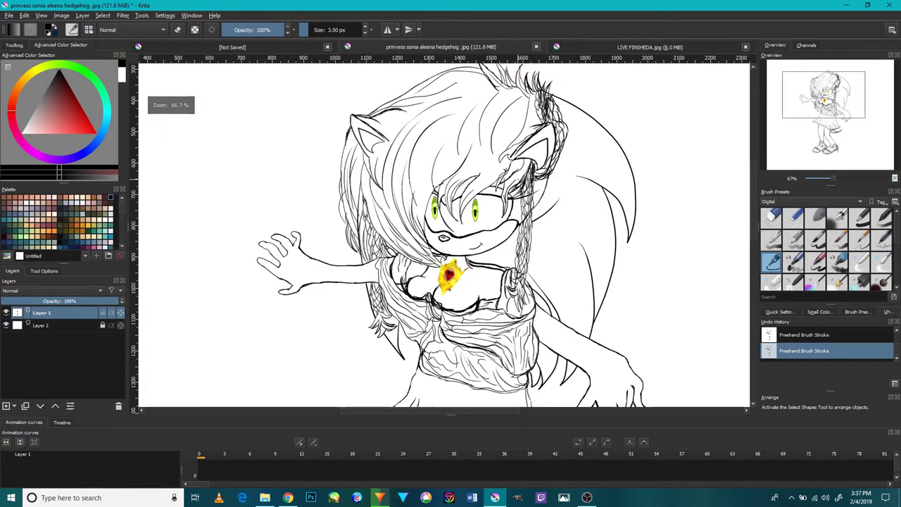
# Step: Erase the stray line end crossing the hair strand beside the left eye
pyautogui.scroll(1, 514, 182)
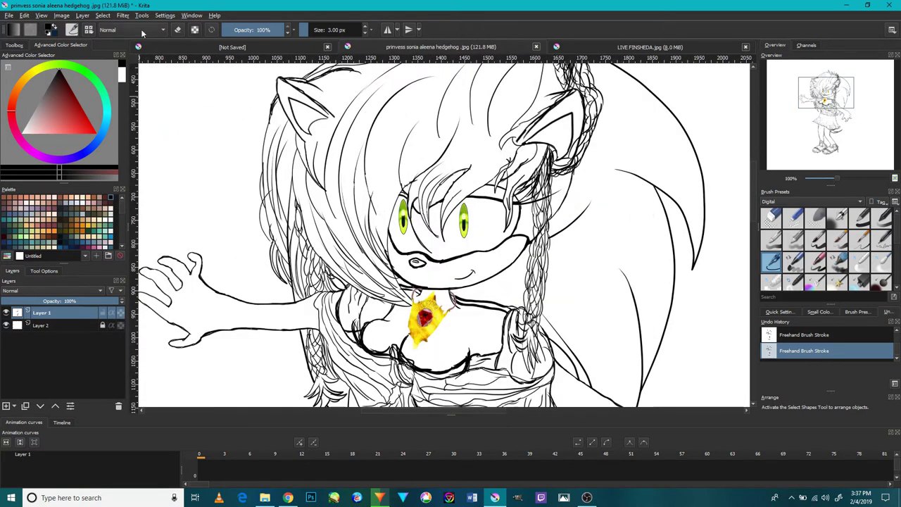
pyautogui.scroll(5, 374, 217)
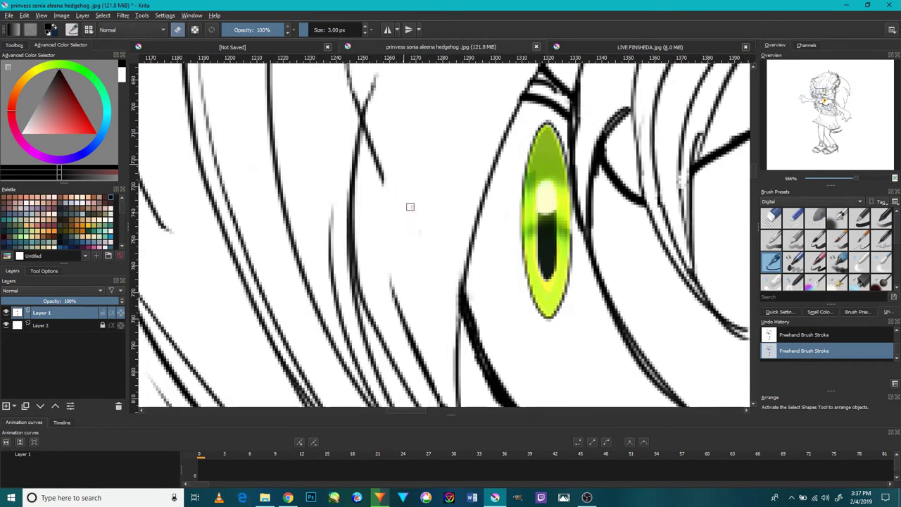
pyautogui.moveTo(370, 207)
pyautogui.mouseDown()
pyautogui.moveTo(365, 134)
pyautogui.moveTo(378, 147)
pyautogui.mouseUp()
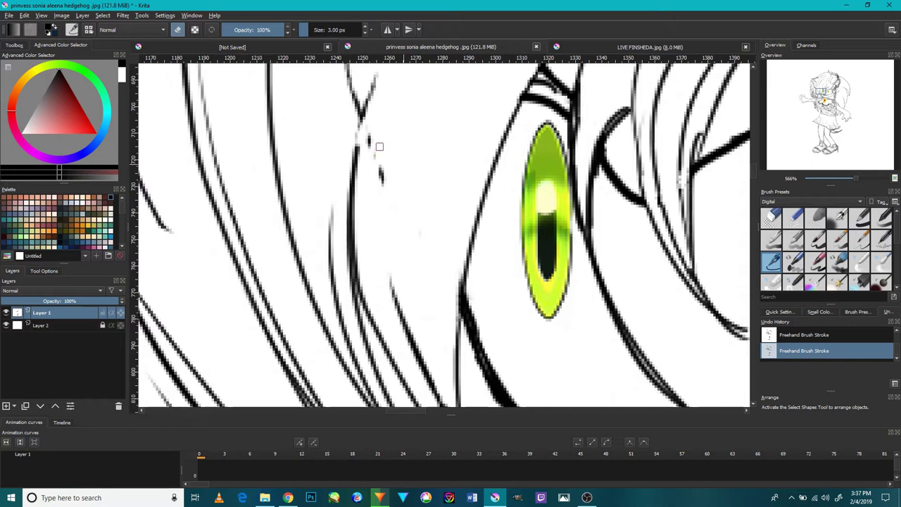
pyautogui.scroll(-6, 404, 246)
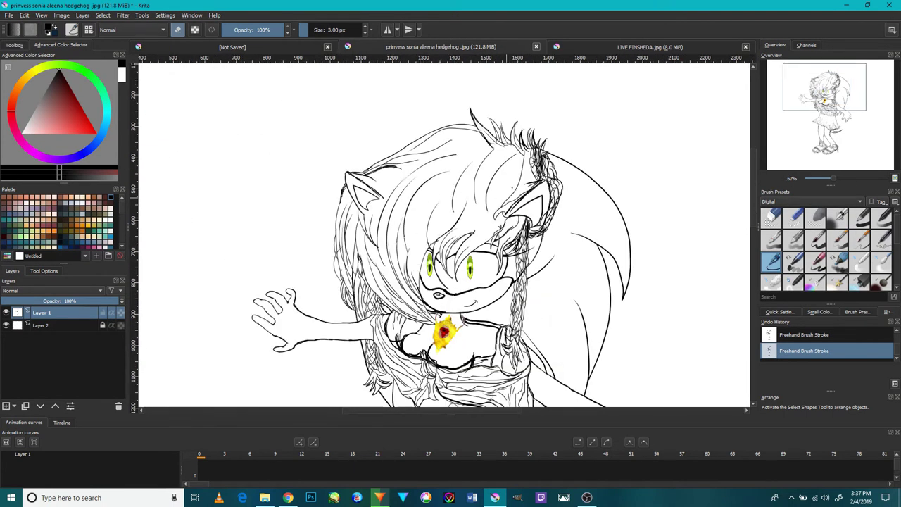
# Step: Erase the horizontal scribbles inside the skirt's hem fold above the tail
pyautogui.scroll(-4, 524, 197)
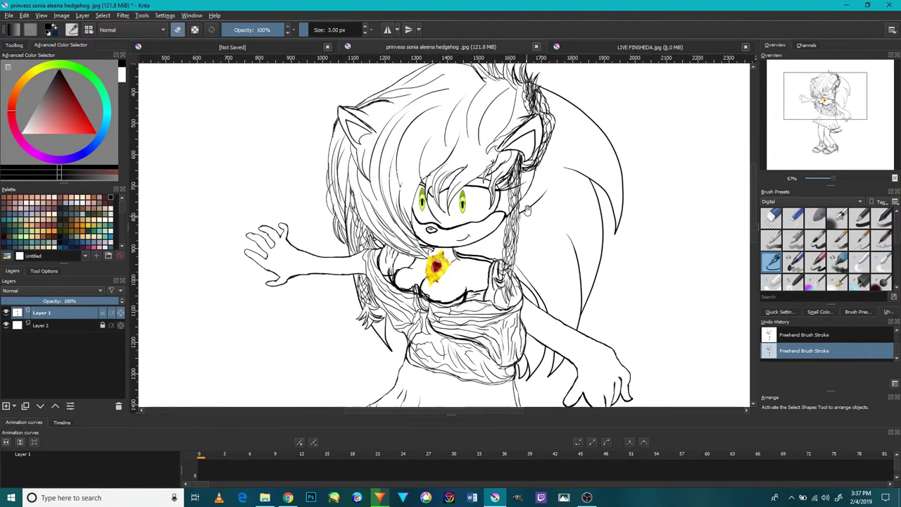
pyautogui.scroll(-1, 504, 232)
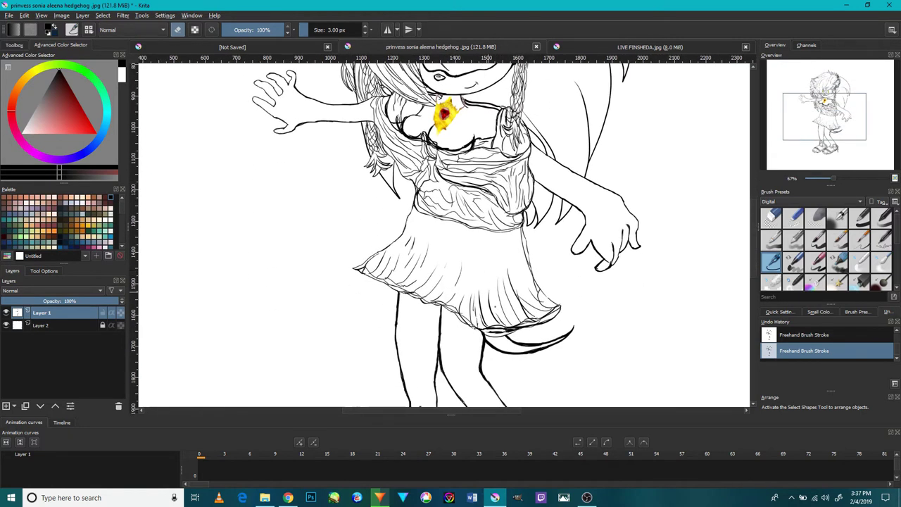
pyautogui.scroll(-4, 501, 339)
pyautogui.scroll(10, 500, 337)
pyautogui.moveTo(512, 284)
pyautogui.mouseDown()
pyautogui.moveTo(465, 281)
pyautogui.moveTo(532, 269)
pyautogui.moveTo(449, 278)
pyautogui.moveTo(596, 277)
pyautogui.moveTo(481, 291)
pyautogui.moveTo(593, 285)
pyautogui.moveTo(467, 294)
pyautogui.moveTo(575, 283)
pyautogui.moveTo(430, 273)
pyautogui.moveTo(471, 277)
pyautogui.moveTo(431, 283)
pyautogui.mouseUp()
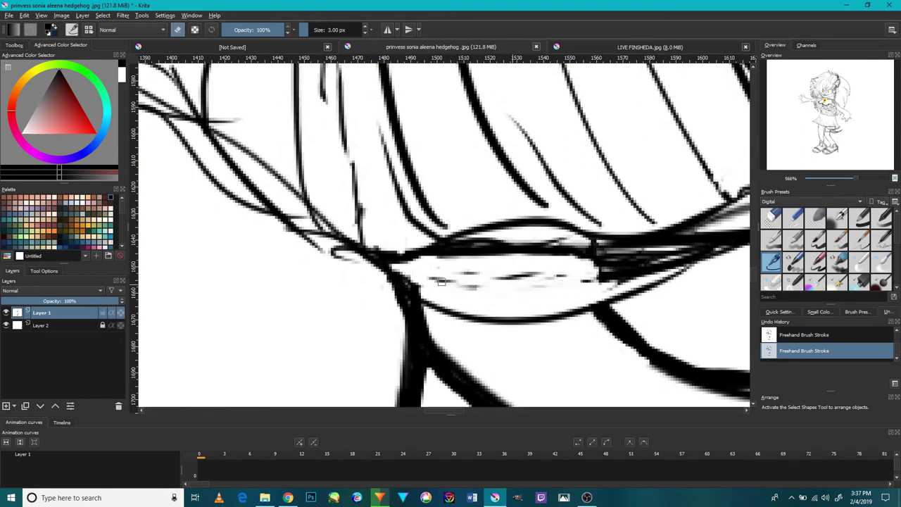
pyautogui.moveTo(563, 283)
pyautogui.mouseDown()
pyautogui.moveTo(470, 271)
pyautogui.moveTo(453, 286)
pyautogui.mouseUp()
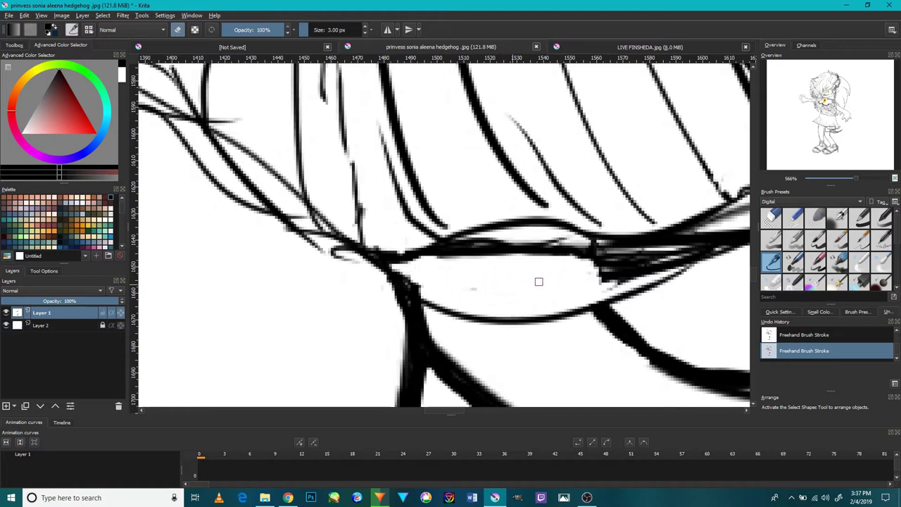
# Step: Erase the thick inner line of the hem fold and trim the rough leg line at its corner
pyautogui.scroll(-6, 540, 281)
pyautogui.scroll(6, 540, 284)
pyautogui.moveTo(539, 283)
pyautogui.mouseDown()
pyautogui.moveTo(425, 269)
pyautogui.moveTo(451, 275)
pyautogui.moveTo(391, 284)
pyautogui.moveTo(416, 269)
pyautogui.moveTo(405, 288)
pyautogui.mouseUp()
pyautogui.moveTo(524, 283)
pyautogui.mouseDown()
pyautogui.moveTo(482, 272)
pyautogui.moveTo(564, 283)
pyautogui.moveTo(442, 275)
pyautogui.mouseUp()
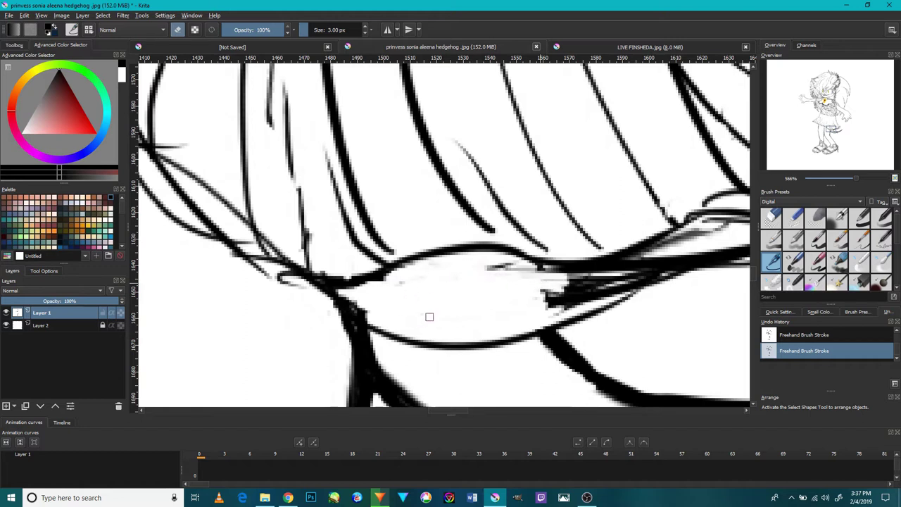
pyautogui.moveTo(369, 313)
pyautogui.mouseDown()
pyautogui.moveTo(355, 302)
pyautogui.moveTo(371, 317)
pyautogui.mouseUp()
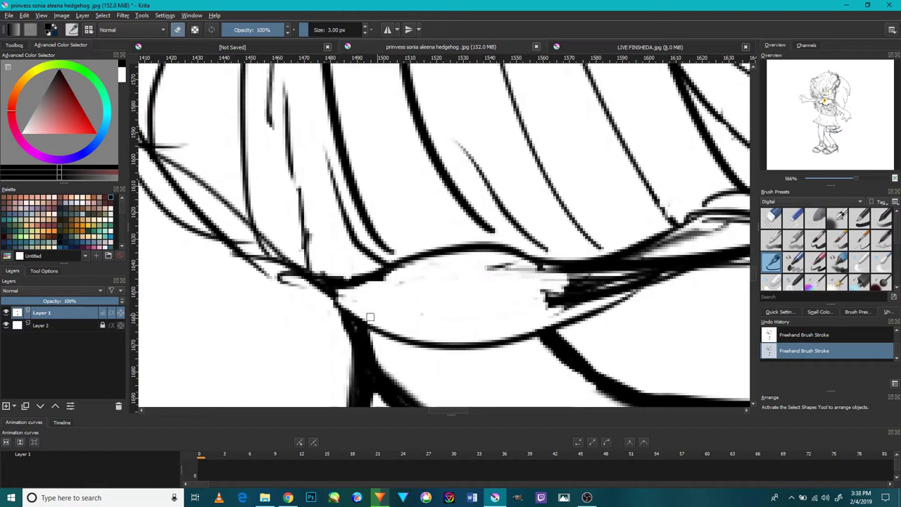
pyautogui.scroll(-6, 414, 295)
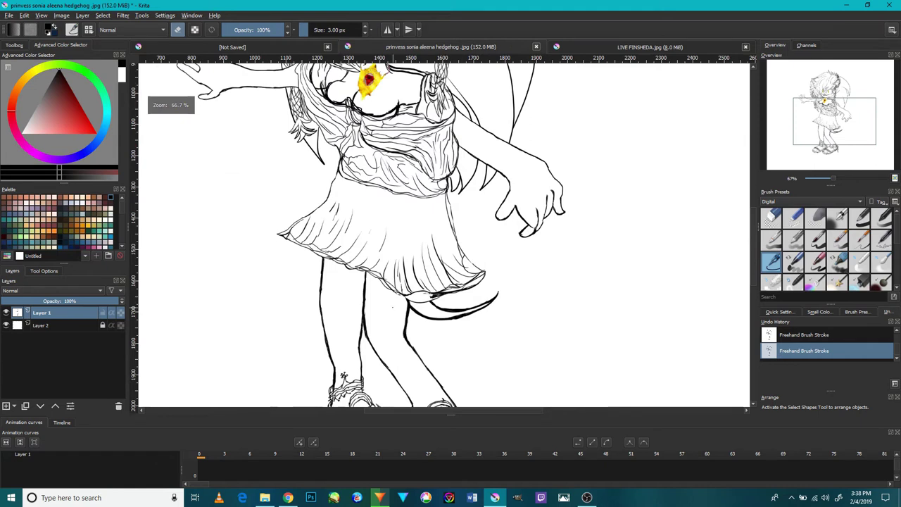
# Step: Switch from erasing to painting and redraw the hem outline where the fold meets the leg
pyautogui.click(178, 30)
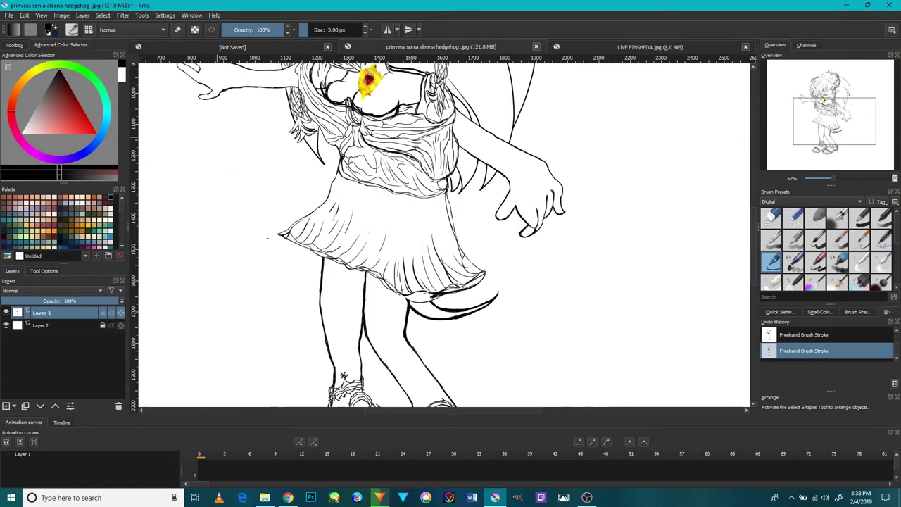
pyautogui.scroll(10, 649, 302)
pyautogui.moveTo(614, 278); pyautogui.dragTo(363, 275)
pyautogui.moveTo(422, 212)
pyautogui.mouseDown()
pyautogui.moveTo(465, 241)
pyautogui.moveTo(557, 270)
pyautogui.mouseUp()
pyautogui.moveTo(627, 265)
pyautogui.mouseDown()
pyautogui.moveTo(558, 268)
pyautogui.moveTo(441, 299)
pyautogui.mouseUp()
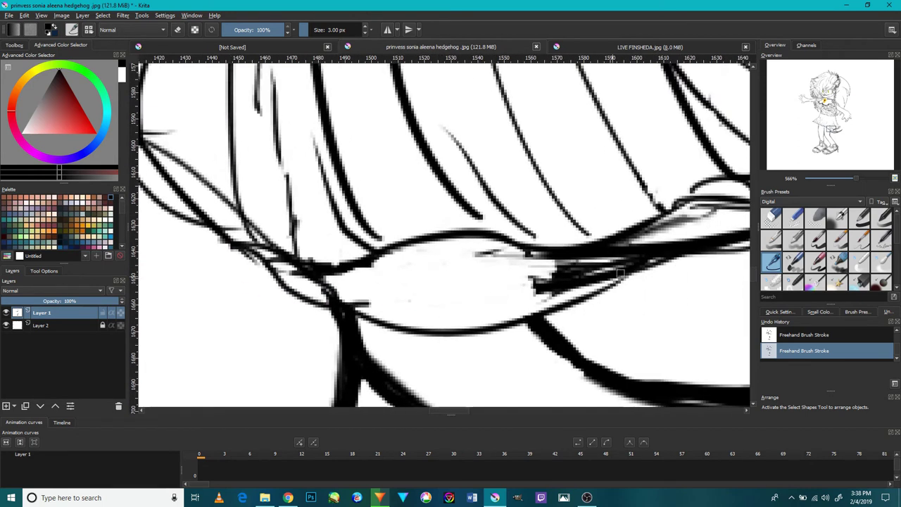
# Step: Strengthen the skirt's lower hem and ruffle lines between the fold and the right corner with brush strokes
pyautogui.moveTo(687, 256); pyautogui.dragTo(564, 296)
pyautogui.moveTo(537, 257); pyautogui.dragTo(591, 230)
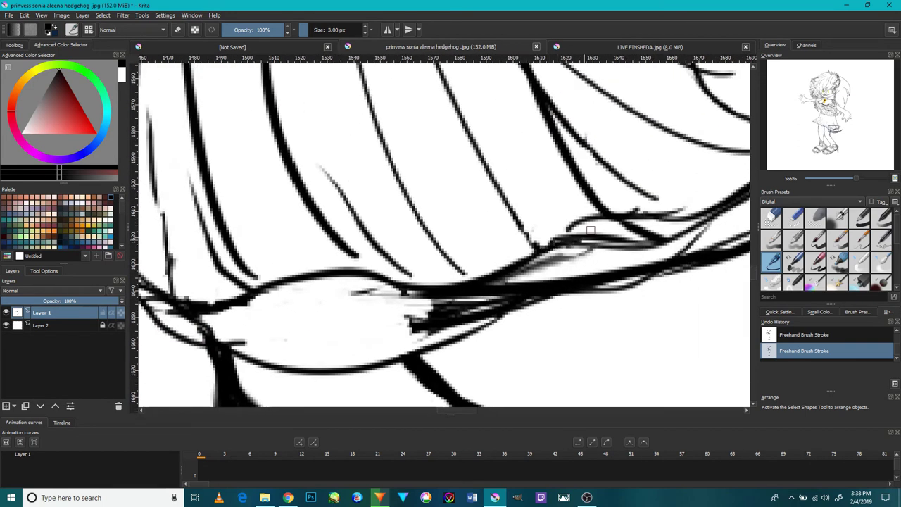
pyautogui.moveTo(540, 247); pyautogui.dragTo(522, 223)
pyautogui.moveTo(570, 242); pyautogui.dragTo(465, 278)
pyautogui.moveTo(613, 240); pyautogui.dragTo(577, 246)
pyautogui.hscroll(3, 577, 246)
pyautogui.scroll(1, 577, 246)
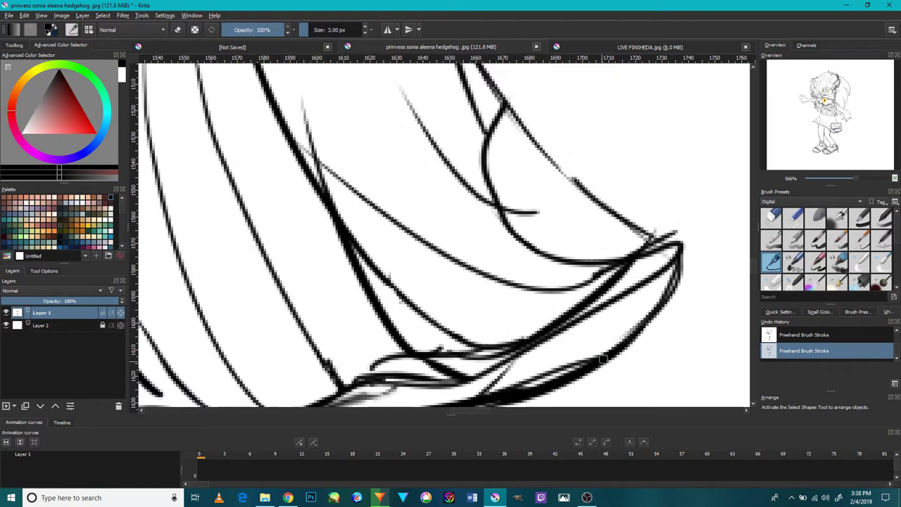
# Step: Redraw the skirt's pointed right hem corner and bridge the faded gap in the skirt's right edge
pyautogui.moveTo(616, 355)
pyautogui.mouseDown()
pyautogui.moveTo(652, 330)
pyautogui.moveTo(689, 246)
pyautogui.moveTo(696, 261)
pyautogui.moveTo(663, 255)
pyautogui.moveTo(695, 218)
pyautogui.moveTo(681, 288)
pyautogui.mouseUp()
pyautogui.moveTo(662, 244)
pyautogui.mouseDown()
pyautogui.moveTo(677, 232)
pyautogui.moveTo(684, 245)
pyautogui.mouseUp()
pyautogui.scroll(-6, 581, 288)
pyautogui.scroll(4, 605, 292)
pyautogui.scroll(6, 516, 300)
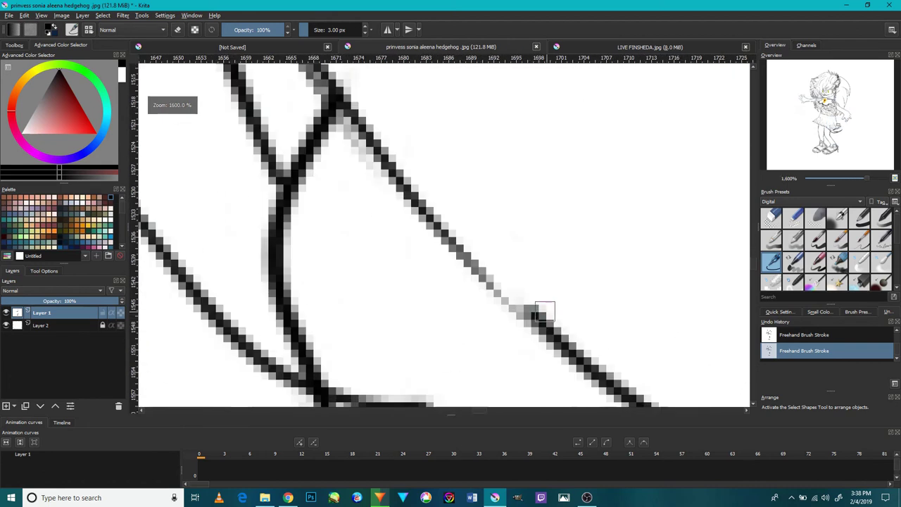
pyautogui.scroll(-8, 417, 229)
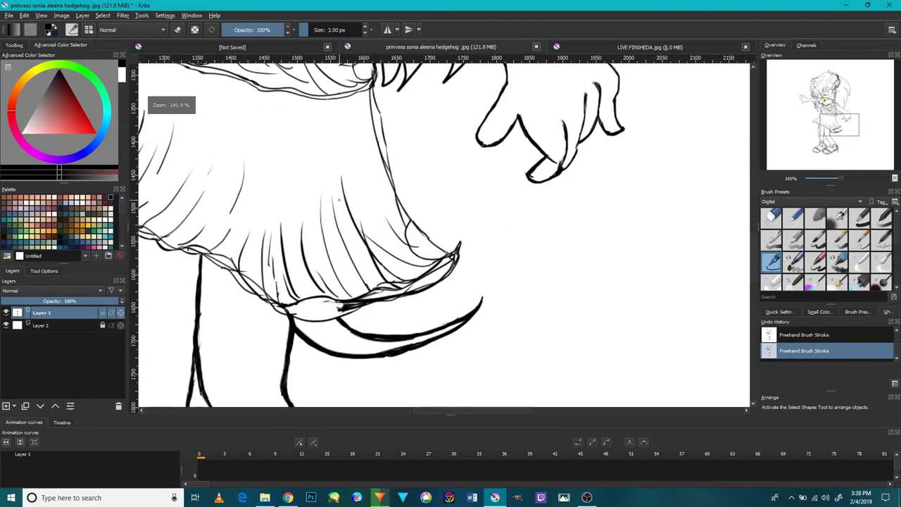
# Step: Switch to erasing and clean up the rough line along the skirt's right edge above the hem corner
pyautogui.click(180, 30)
pyautogui.scroll(5, 371, 265)
pyautogui.moveTo(371, 264)
pyautogui.mouseDown()
pyautogui.moveTo(358, 283)
pyautogui.moveTo(339, 273)
pyautogui.moveTo(363, 277)
pyautogui.mouseUp()
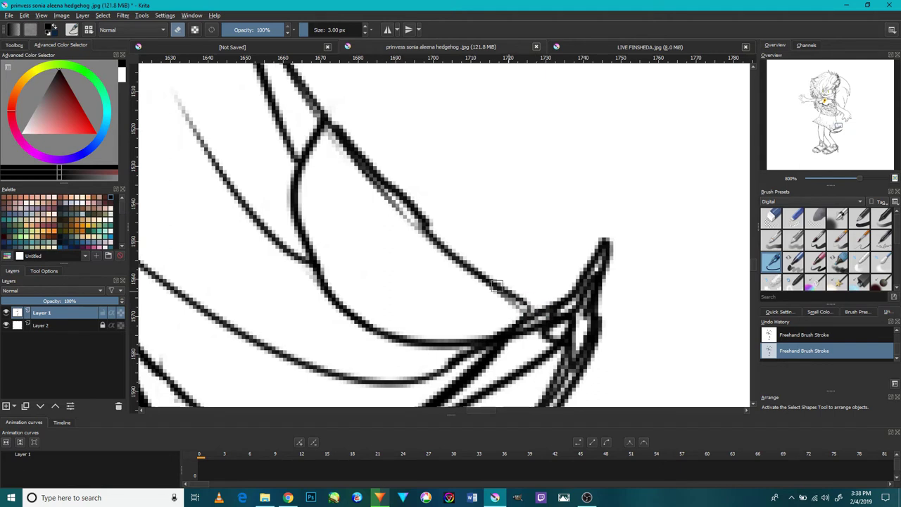
pyautogui.scroll(-4, 307, 162)
pyautogui.scroll(4, 324, 156)
pyautogui.moveTo(270, 162)
pyautogui.mouseDown()
pyautogui.moveTo(262, 137)
pyautogui.moveTo(280, 154)
pyautogui.mouseUp()
pyautogui.scroll(1, 271, 164)
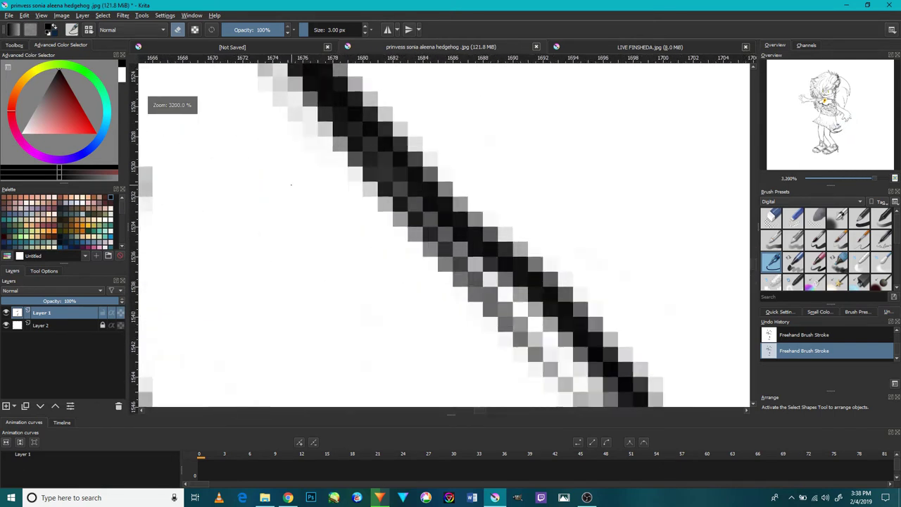
pyautogui.scroll(-4, 362, 226)
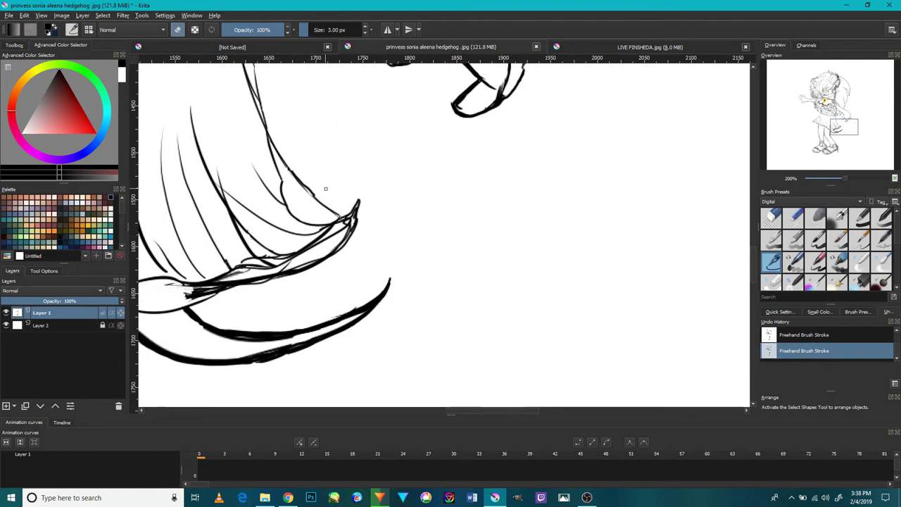
# Step: Erase the remaining jagged pixels along the outer side of the skirt's lower right edge
pyautogui.scroll(4, 325, 188)
pyautogui.moveTo(373, 252)
pyautogui.mouseDown()
pyautogui.moveTo(348, 273)
pyautogui.moveTo(318, 272)
pyautogui.moveTo(378, 235)
pyautogui.mouseUp()
pyautogui.moveTo(318, 292)
pyautogui.mouseDown()
pyautogui.moveTo(356, 266)
pyautogui.moveTo(383, 263)
pyautogui.moveTo(388, 248)
pyautogui.moveTo(380, 238)
pyautogui.moveTo(383, 253)
pyautogui.moveTo(361, 258)
pyautogui.moveTo(390, 257)
pyautogui.moveTo(381, 252)
pyautogui.moveTo(370, 271)
pyautogui.moveTo(416, 182)
pyautogui.moveTo(407, 247)
pyautogui.moveTo(399, 228)
pyautogui.mouseUp()
pyautogui.scroll(2, 392, 238)
pyautogui.scroll(-11, 392, 237)
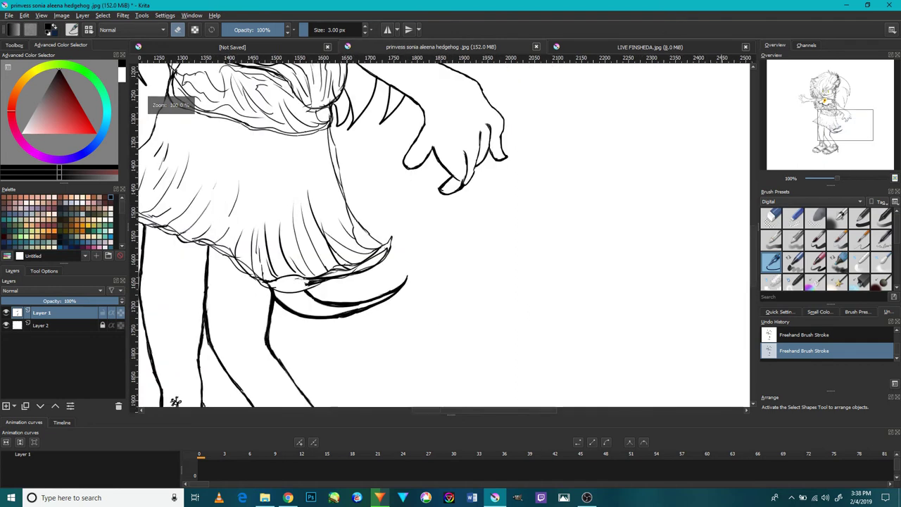
pyautogui.scroll(5, 383, 223)
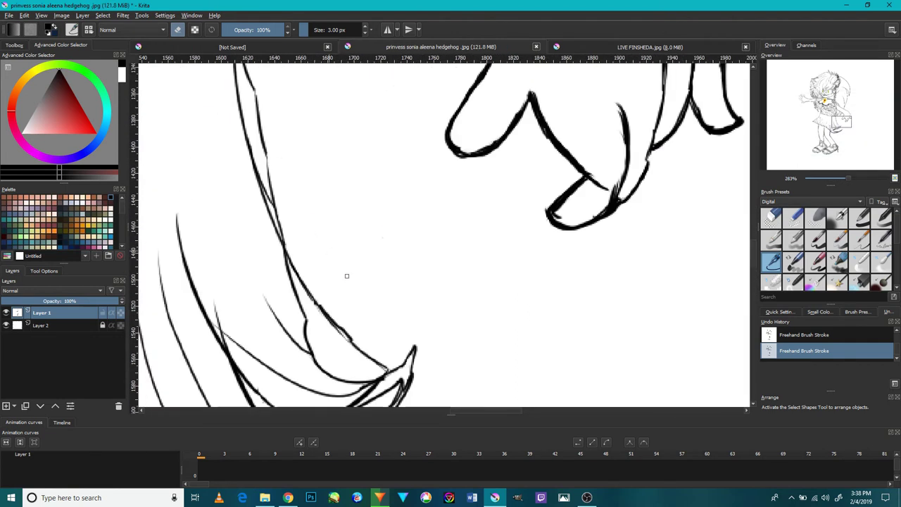
pyautogui.scroll(2, 342, 304)
pyautogui.press('+')
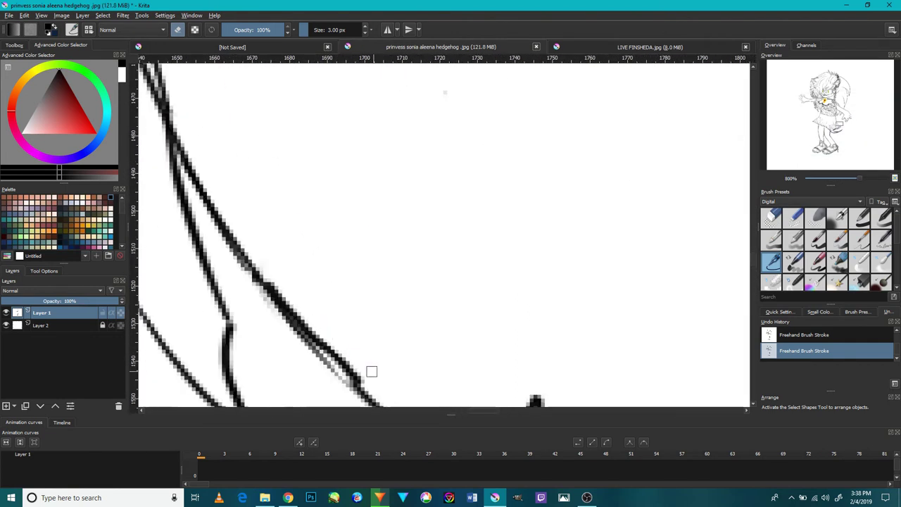
pyautogui.press('-')
pyautogui.press('-')
pyautogui.press('-')
pyautogui.press('-')
pyautogui.press('-')
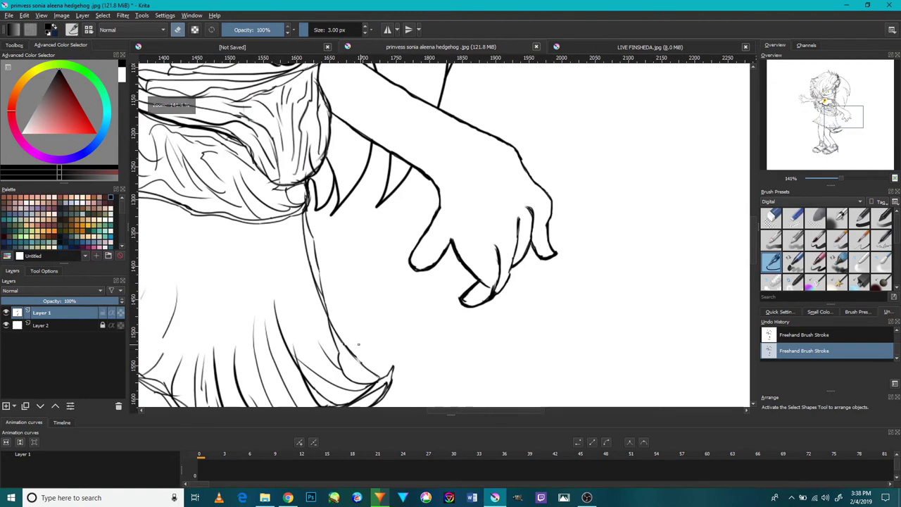
# Step: Erase the stray bump beneath the face's muzzle line, just beside the nose
pyautogui.moveTo(358, 242); pyautogui.dragTo(476, 325)
pyautogui.moveTo(423, 169)
pyautogui.mouseDown()
pyautogui.moveTo(444, 269)
pyautogui.moveTo(466, 264)
pyautogui.moveTo(501, 296)
pyautogui.mouseUp()
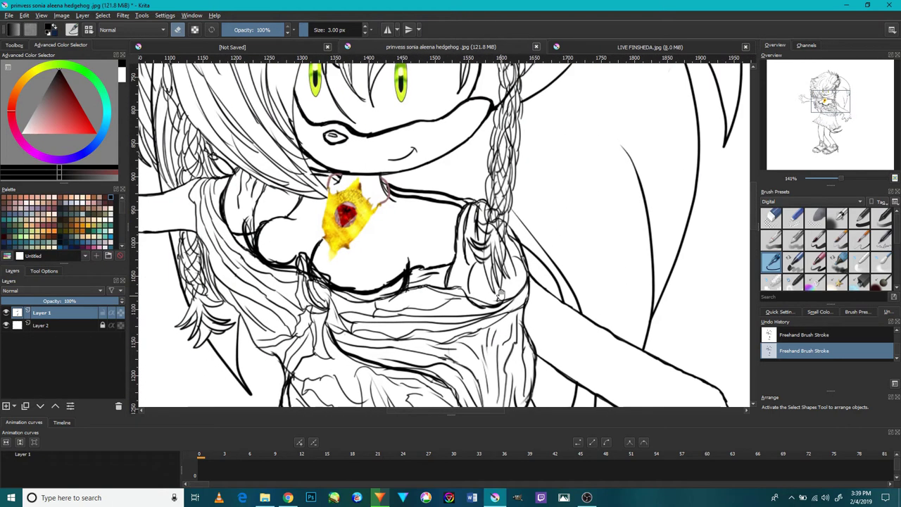
pyautogui.moveTo(475, 268); pyautogui.dragTo(519, 265)
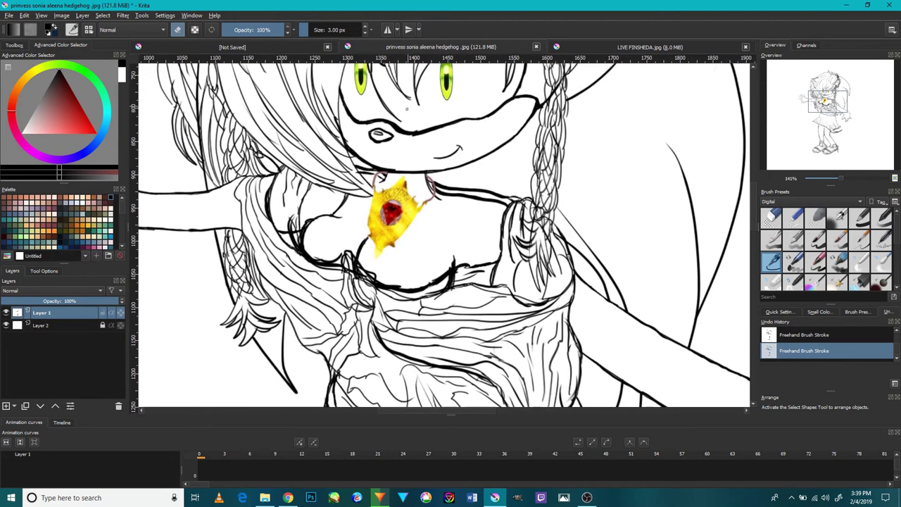
pyautogui.scroll(6, 434, 141)
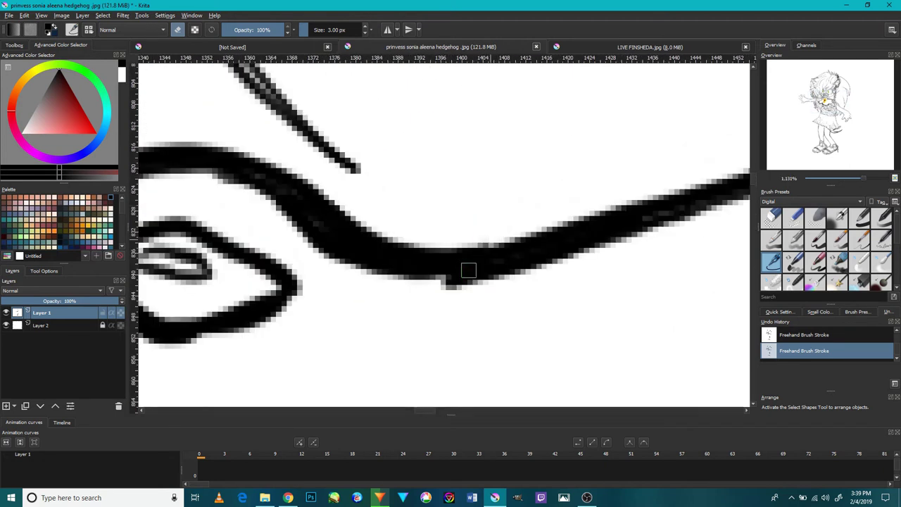
pyautogui.moveTo(473, 302)
pyautogui.mouseDown()
pyautogui.moveTo(428, 281)
pyautogui.moveTo(523, 270)
pyautogui.moveTo(400, 284)
pyautogui.moveTo(546, 271)
pyautogui.moveTo(573, 249)
pyautogui.mouseUp()
pyautogui.scroll(-5, 563, 250)
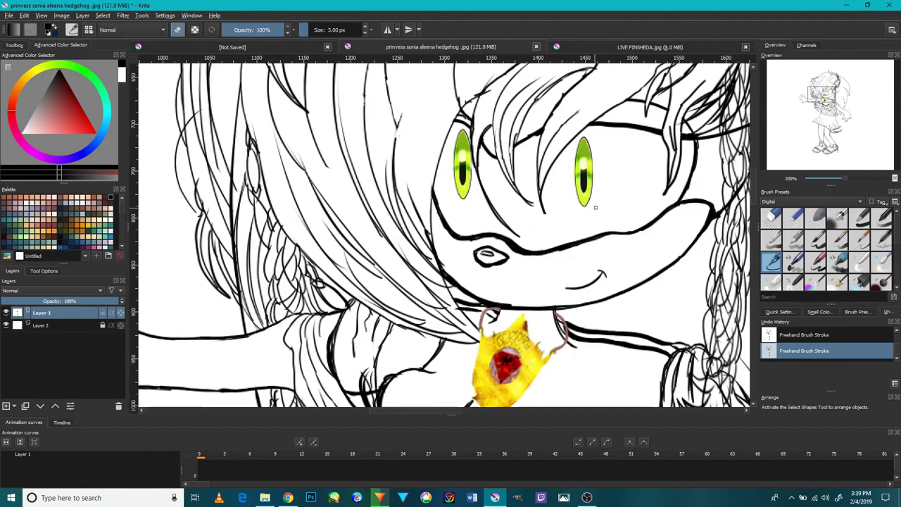
# Step: Clean up the rough edge of the muzzle line where it curves into the right cheek
pyautogui.moveTo(605, 203); pyautogui.dragTo(432, 224)
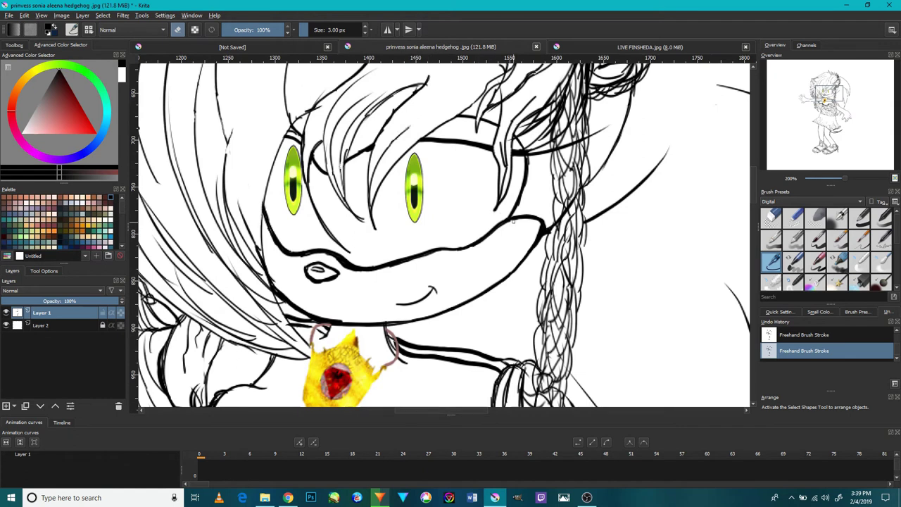
pyautogui.scroll(5, 551, 231)
pyautogui.moveTo(590, 284)
pyautogui.mouseDown()
pyautogui.moveTo(611, 276)
pyautogui.moveTo(603, 273)
pyautogui.moveTo(629, 293)
pyautogui.moveTo(639, 274)
pyautogui.mouseUp()
pyautogui.scroll(-8, 629, 279)
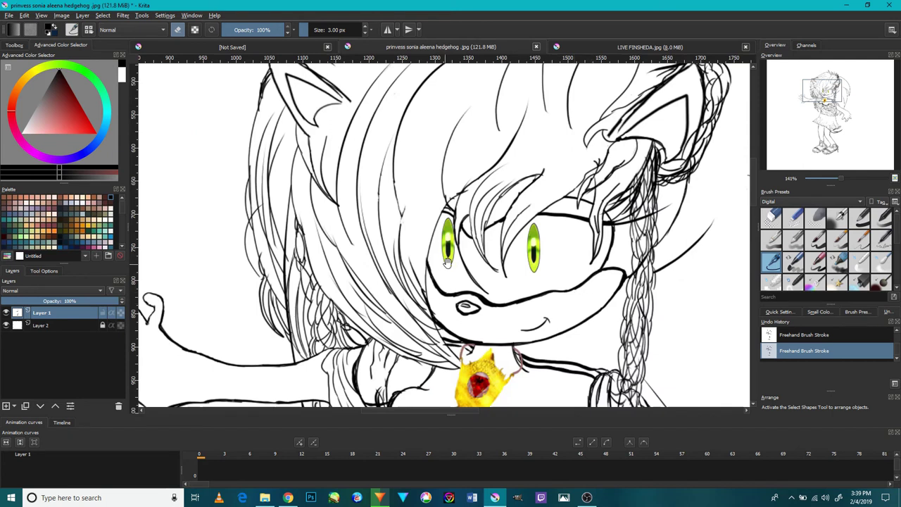
# Step: Erase stray pixels along the left cheek outline where it meets the hair strands
pyautogui.scroll(4, 445, 262)
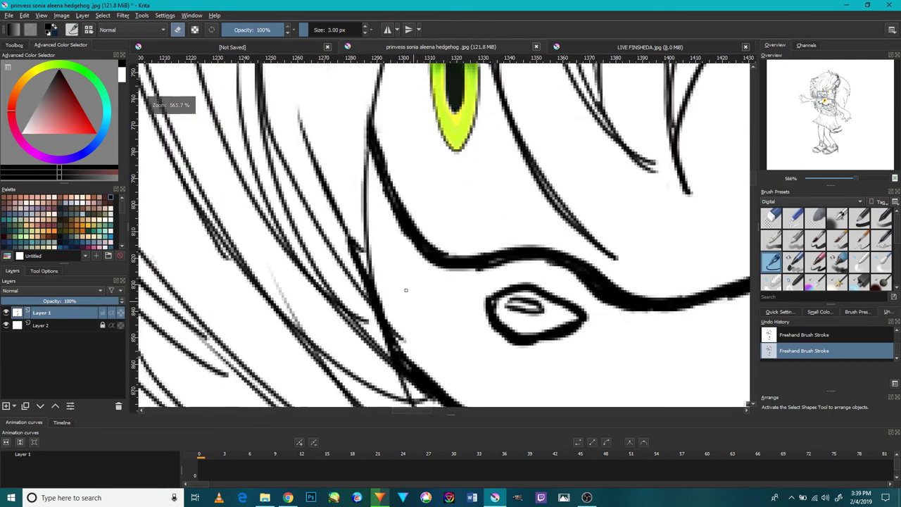
pyautogui.scroll(2, 412, 298)
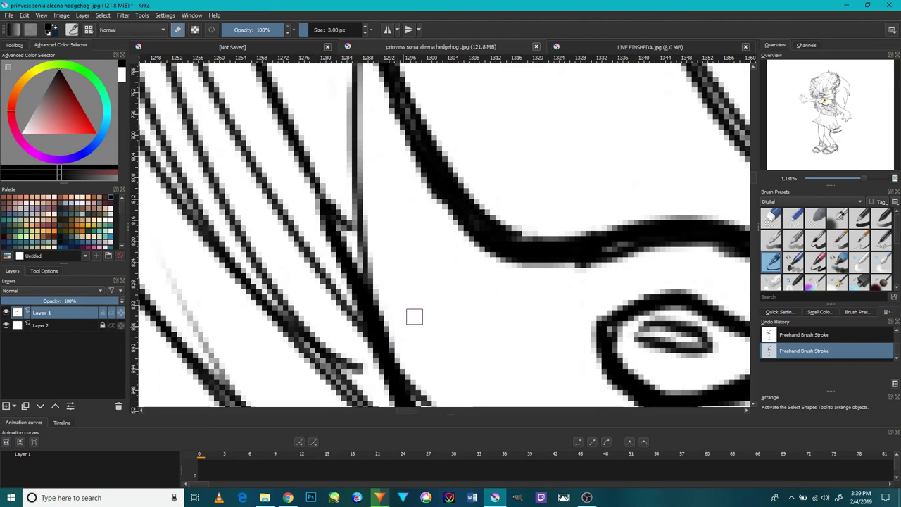
pyautogui.scroll(-3, 415, 309)
pyautogui.moveTo(412, 281)
pyautogui.mouseDown()
pyautogui.moveTo(402, 254)
pyautogui.moveTo(423, 275)
pyautogui.mouseUp()
pyautogui.moveTo(449, 302)
pyautogui.mouseDown()
pyautogui.moveTo(448, 256)
pyautogui.moveTo(454, 267)
pyautogui.moveTo(437, 237)
pyautogui.moveTo(448, 272)
pyautogui.mouseUp()
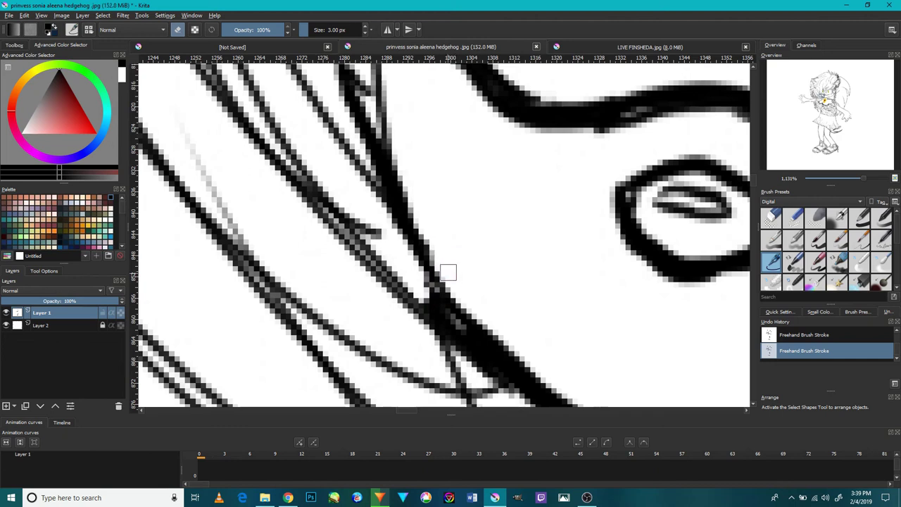
pyautogui.scroll(-8, 447, 273)
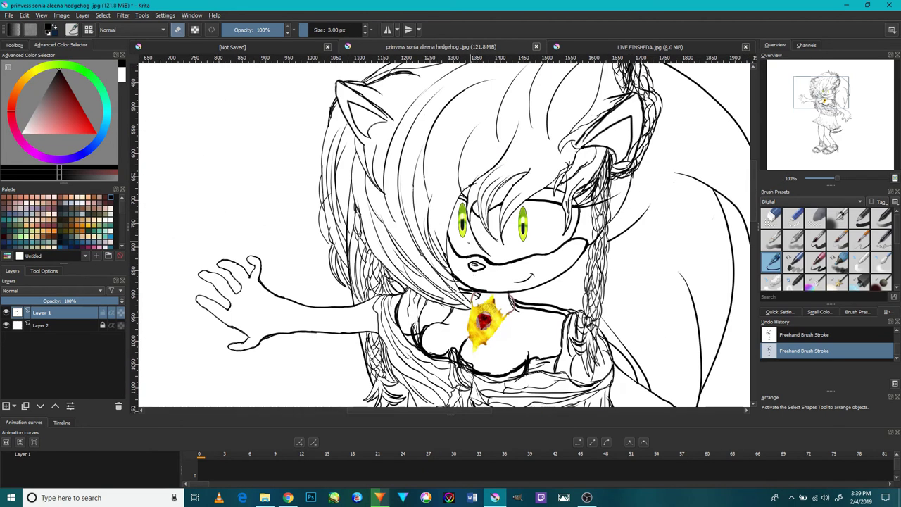
# Step: Examine the head, torso, skirt and legs for remaining rough or stray lines
pyautogui.moveTo(486, 203); pyautogui.dragTo(480, 271)
pyautogui.moveTo(459, 188); pyautogui.dragTo(462, 250)
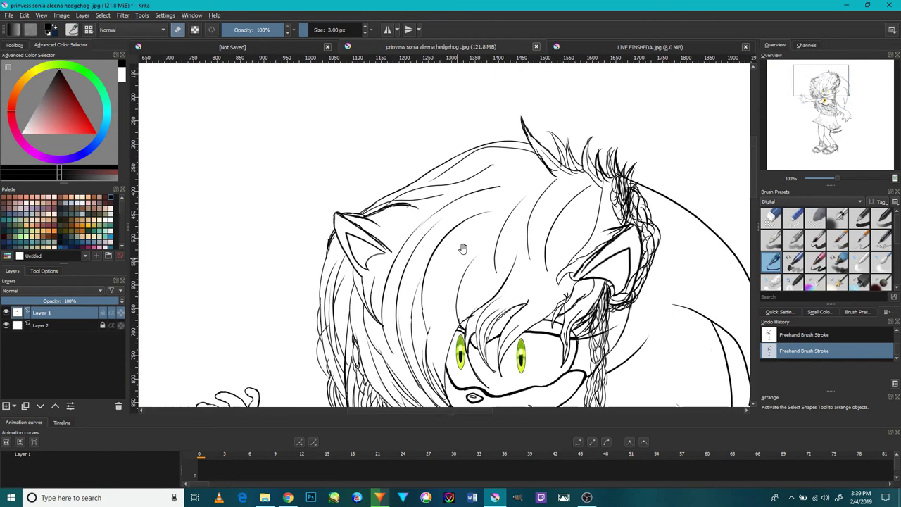
pyautogui.moveTo(508, 225); pyautogui.dragTo(503, 224)
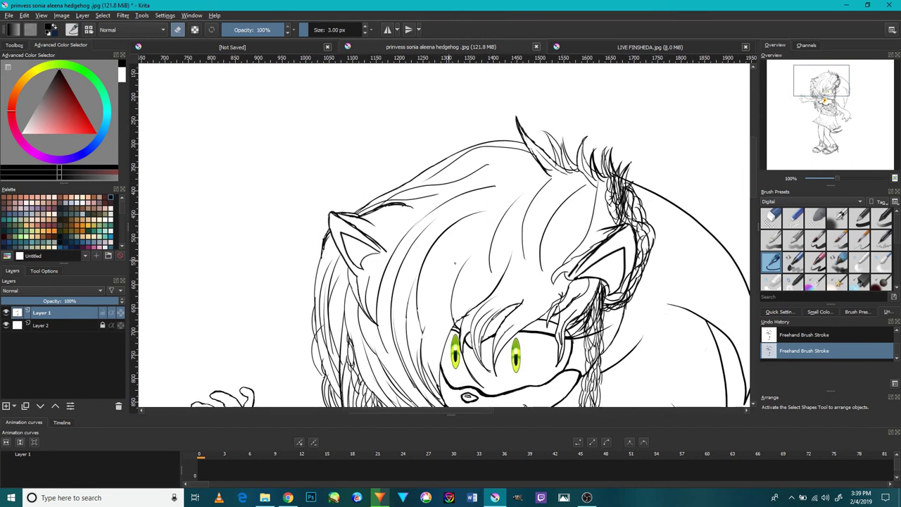
pyautogui.scroll(-1, 462, 262)
pyautogui.moveTo(517, 259)
pyautogui.mouseDown()
pyautogui.moveTo(508, 190)
pyautogui.moveTo(500, 234)
pyautogui.moveTo(497, 223)
pyautogui.mouseUp()
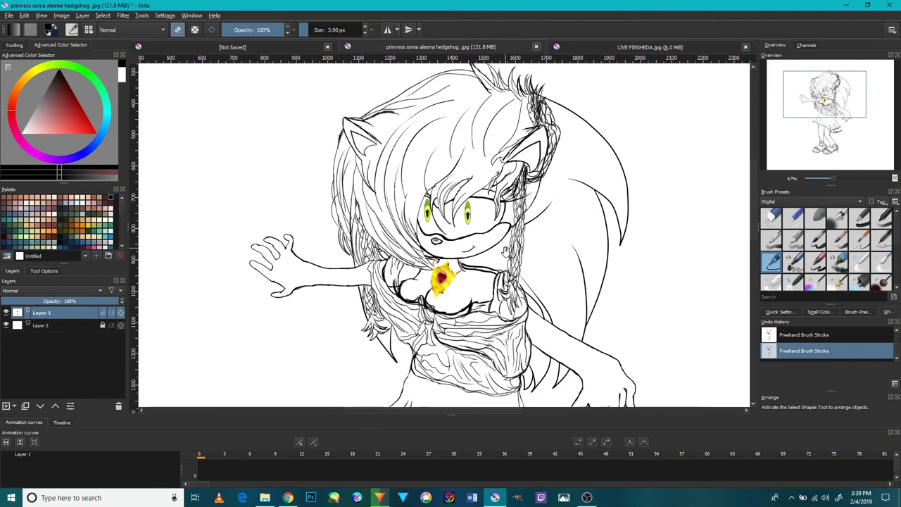
pyautogui.moveTo(509, 281); pyautogui.dragTo(475, 242)
pyautogui.moveTo(480, 290); pyautogui.dragTo(472, 243)
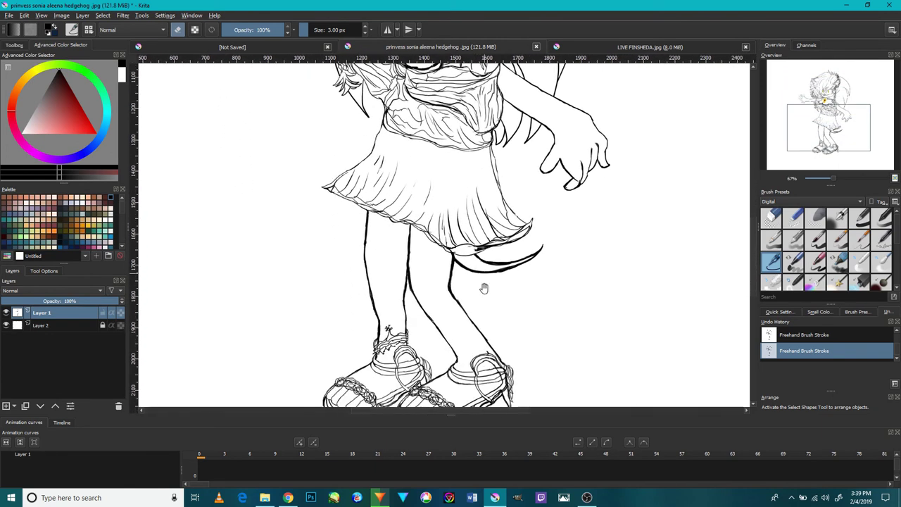
pyautogui.moveTo(484, 288); pyautogui.dragTo(521, 238)
# Step: Erase the leg's outline where it shows between the lower bands at the anklet's right end
pyautogui.scroll(4, 418, 219)
pyautogui.press('+')
pyautogui.press('+')
pyautogui.press('+')
pyautogui.press('+')
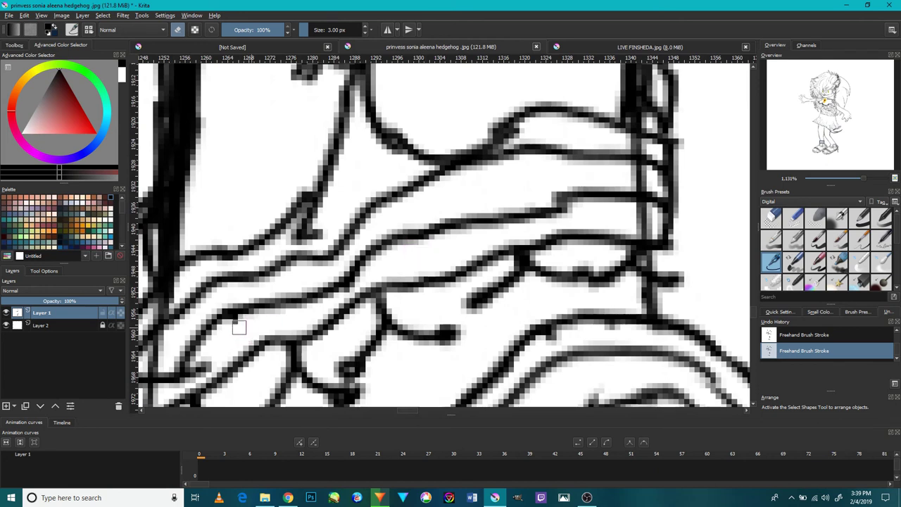
pyautogui.press('-')
pyautogui.press('-')
pyautogui.press('-')
pyautogui.press('-')
pyautogui.press('-')
pyautogui.press('+')
pyautogui.press('+')
pyautogui.press('+')
pyautogui.press('+')
pyautogui.press('+')
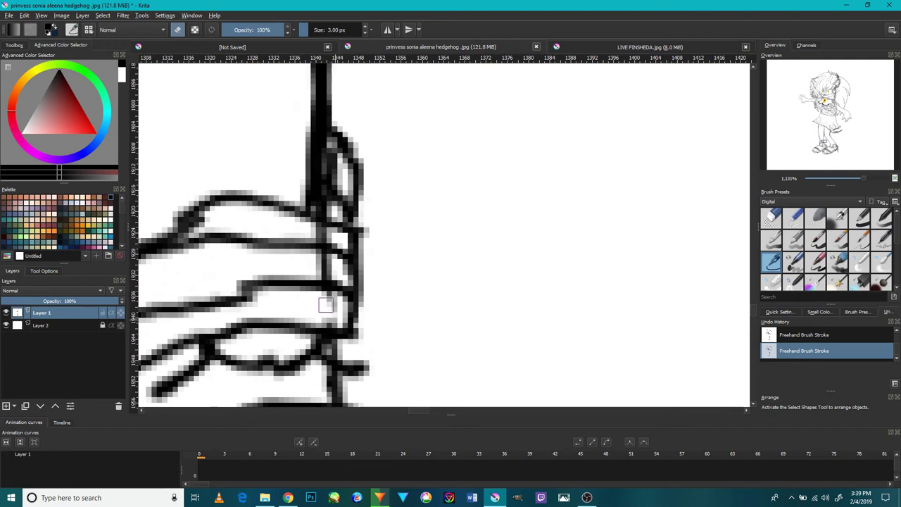
# Step: Erase the rest of the leg outline crossing the upper bands at the anklet's right end
pyautogui.press('-')
pyautogui.press('-')
pyautogui.press('-')
pyautogui.press('-')
pyautogui.press('-')
pyautogui.press('+')
pyautogui.press('+')
pyautogui.press('+')
pyautogui.press('+')
pyautogui.moveTo(336, 286)
pyautogui.mouseDown()
pyautogui.moveTo(330, 278)
pyautogui.moveTo(338, 279)
pyautogui.mouseUp()
pyautogui.scroll(-4, 346, 288)
pyautogui.scroll(4, 342, 282)
pyautogui.scroll(1, 342, 282)
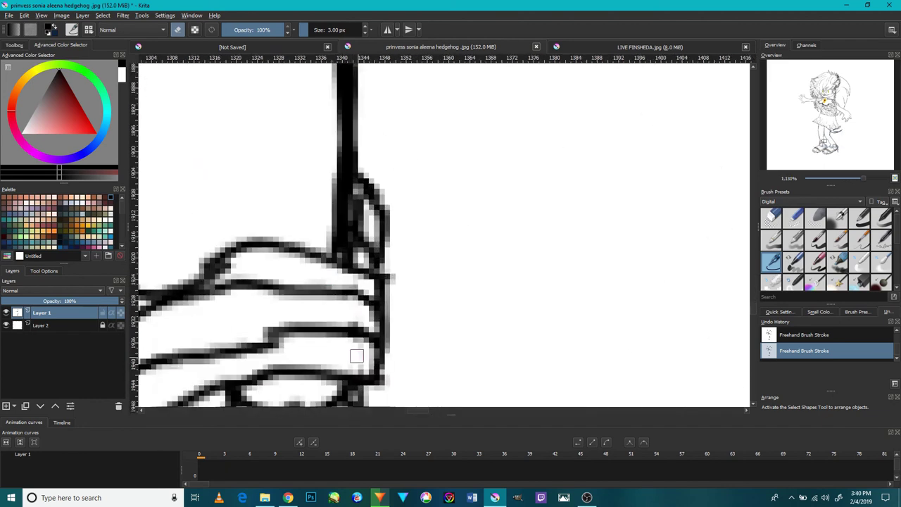
pyautogui.scroll(-4, 358, 366)
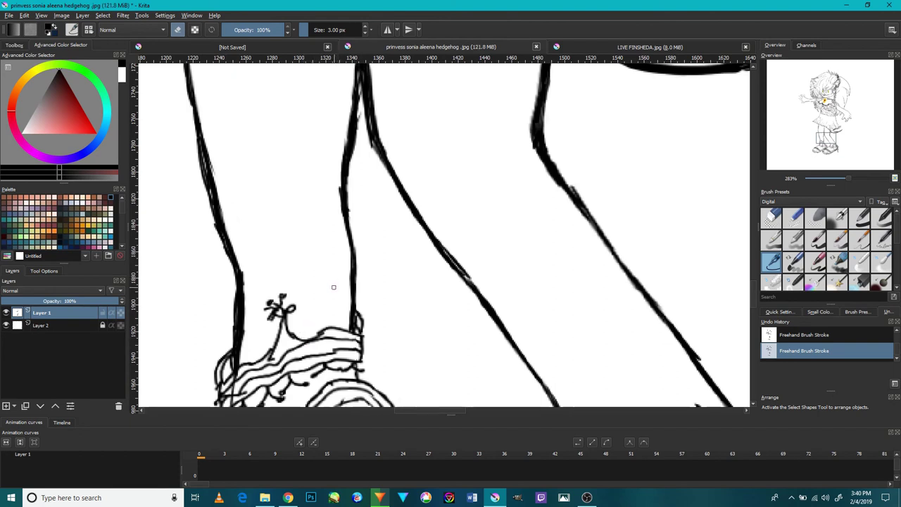
# Step: Erase the leg's left outline where it crosses the bands at the anklet's left end
pyautogui.moveTo(361, 276); pyautogui.dragTo(648, 176)
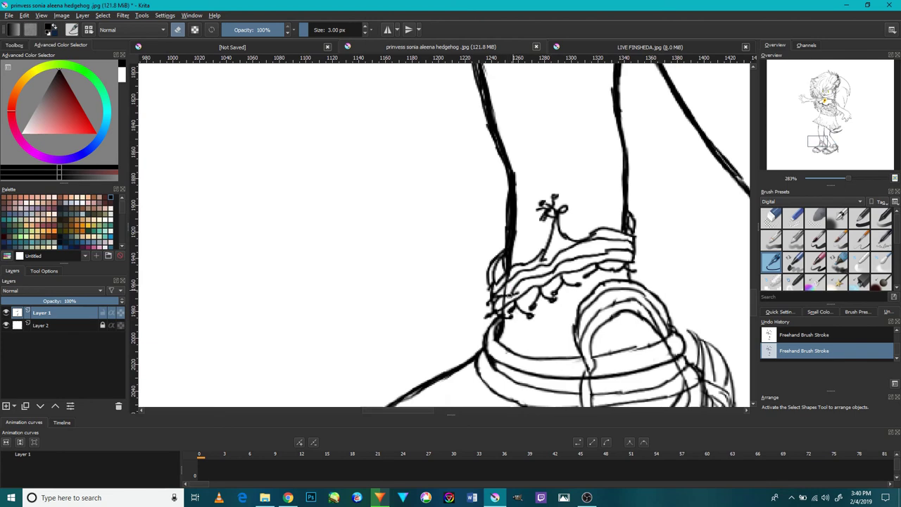
pyautogui.scroll(6, 493, 296)
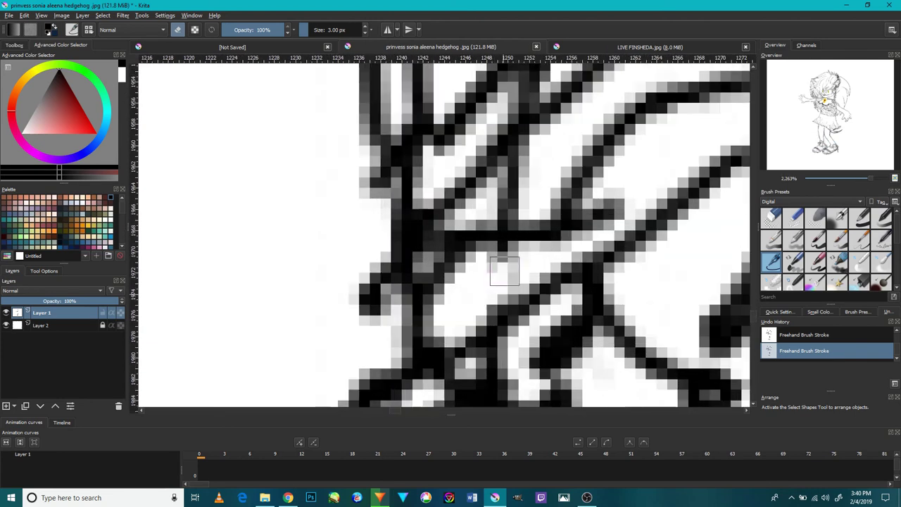
pyautogui.scroll(-3, 497, 268)
pyautogui.scroll(-2, 501, 308)
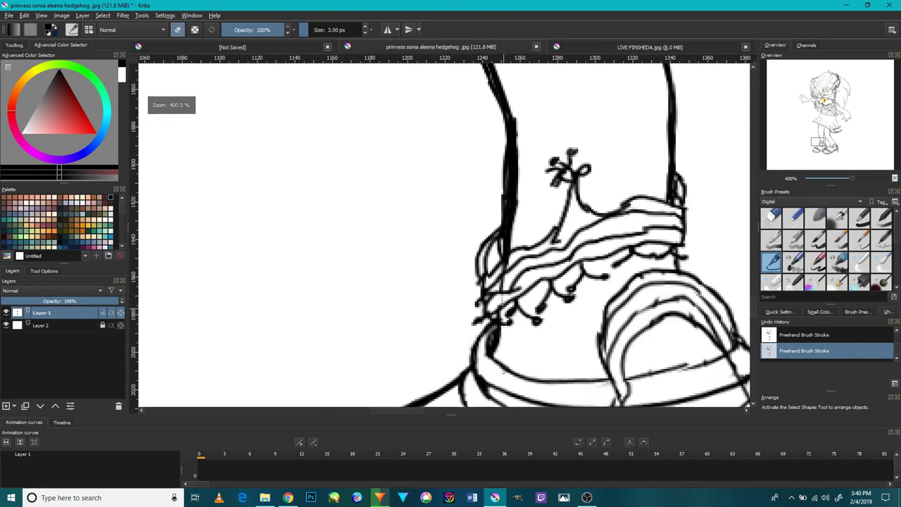
pyautogui.scroll(3, 501, 307)
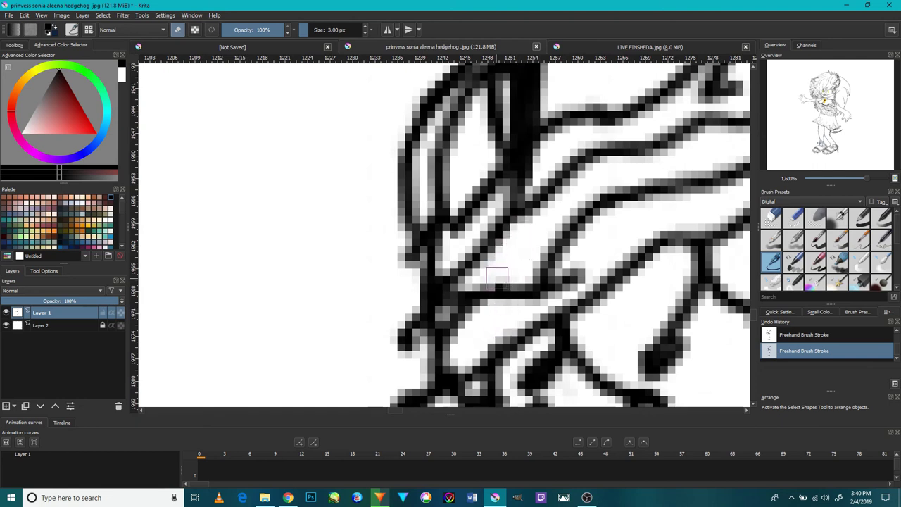
pyautogui.scroll(2, 500, 271)
pyautogui.scroll(-3, 497, 267)
pyautogui.scroll(3, 489, 263)
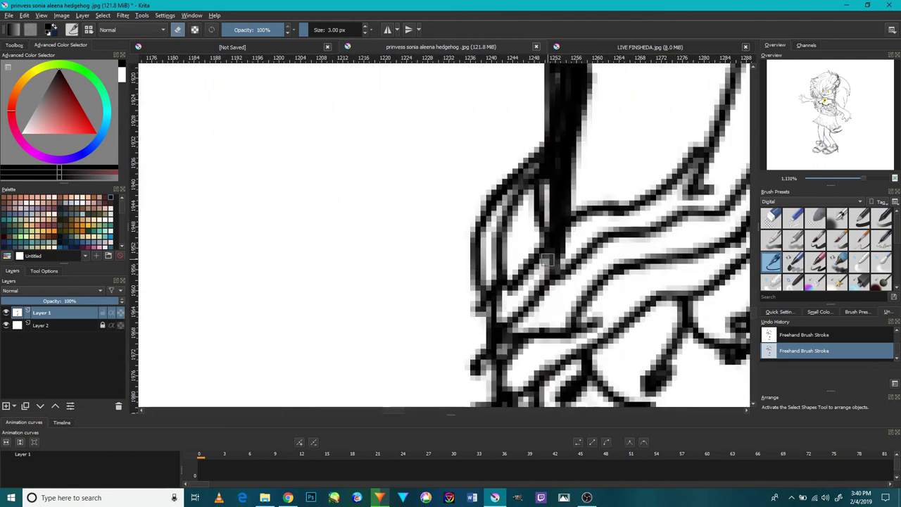
pyautogui.scroll(-3, 536, 231)
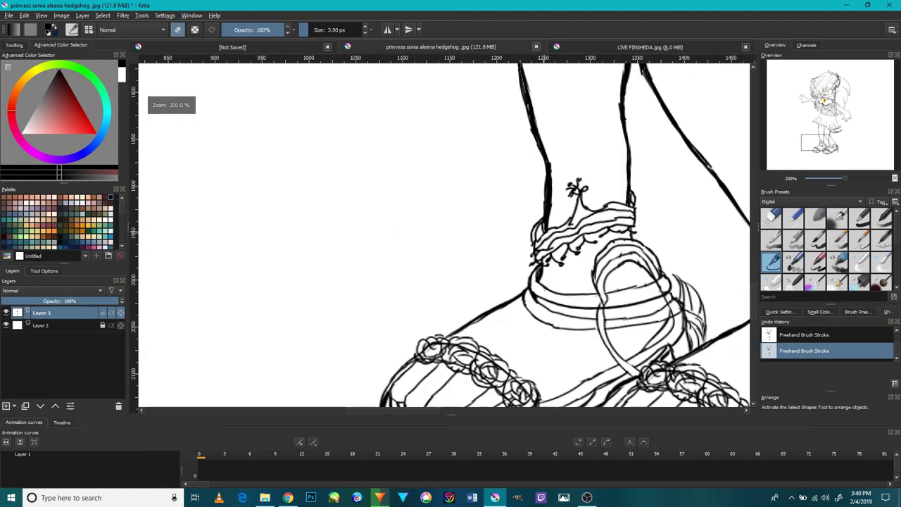
pyautogui.scroll(-1, 535, 233)
# Step: Erase the leftover leg-line marks inside the small loops at both ends of the anklet
pyautogui.scroll(4, 529, 240)
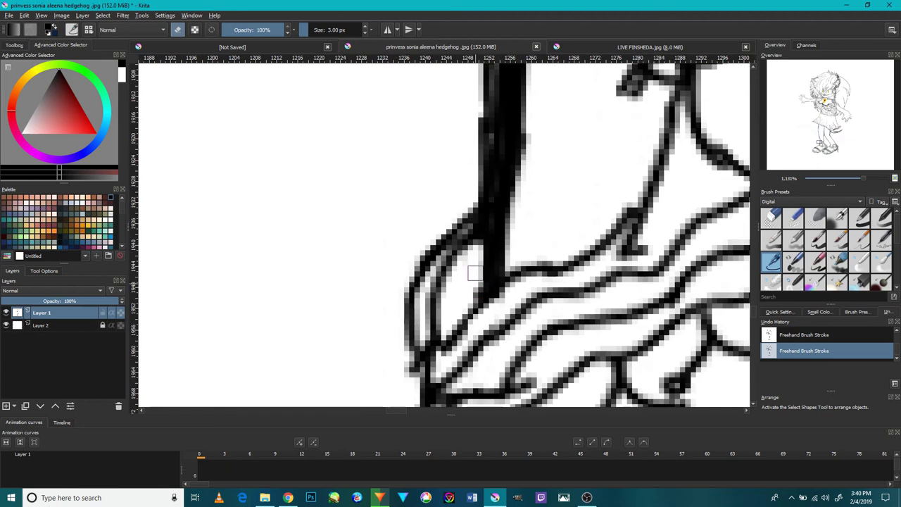
pyautogui.scroll(-3, 471, 262)
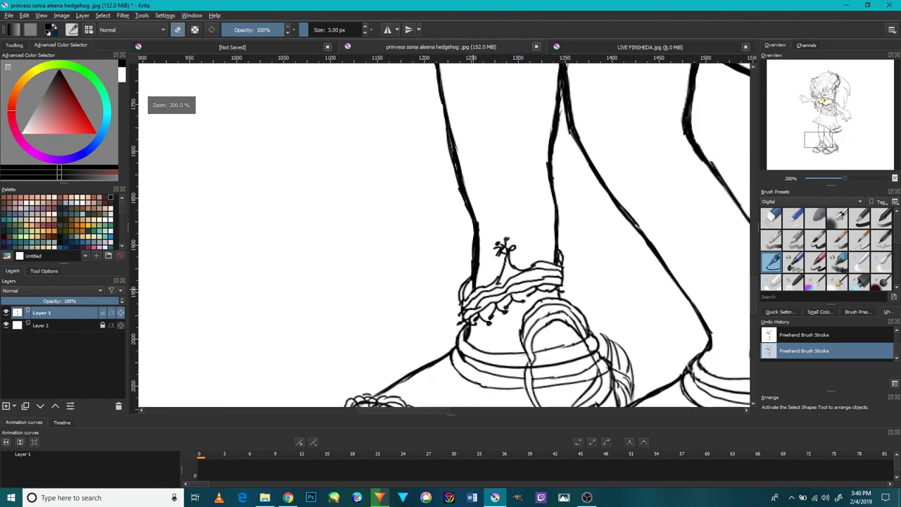
pyautogui.scroll(3, 569, 242)
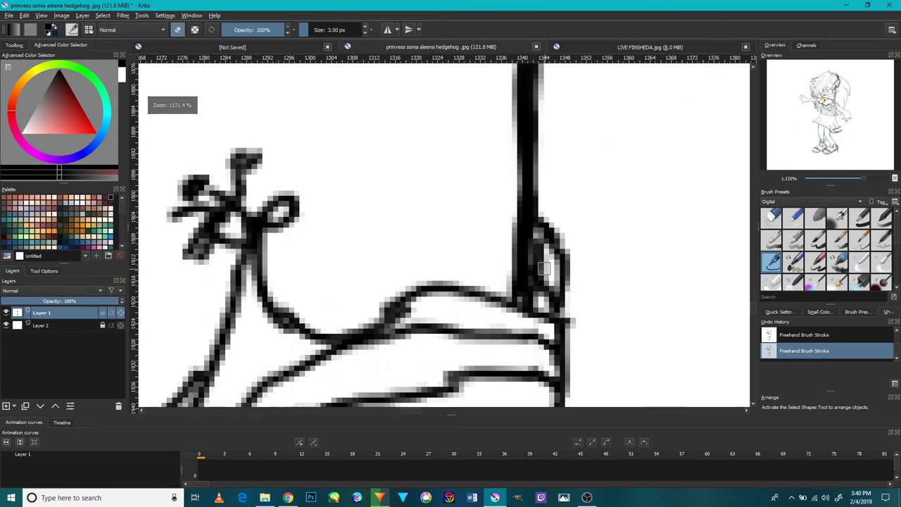
pyautogui.moveTo(544, 270)
pyautogui.mouseDown()
pyautogui.moveTo(535, 291)
pyautogui.moveTo(538, 237)
pyautogui.moveTo(533, 294)
pyautogui.mouseUp()
pyautogui.scroll(-5, 534, 295)
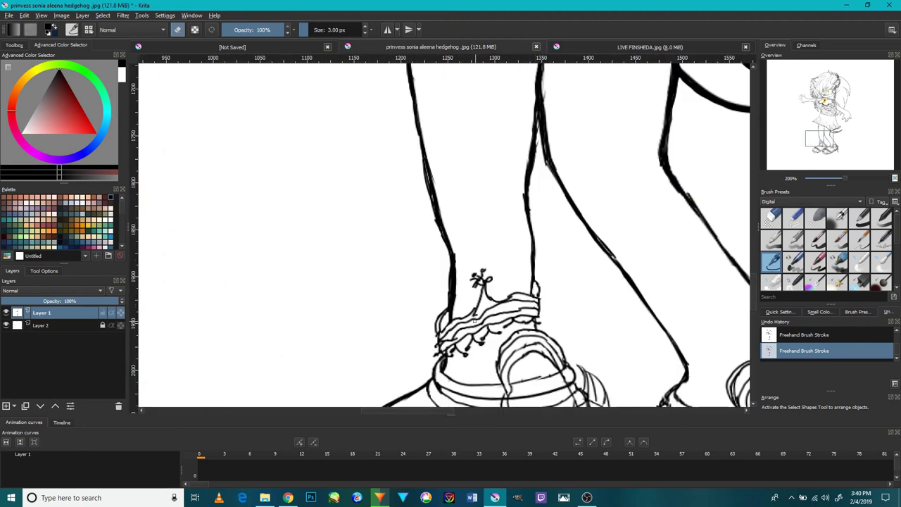
# Step: Check the anklet's left end and switch the brush from erasing back to painting
pyautogui.moveTo(478, 299); pyautogui.dragTo(509, 254)
pyautogui.scroll(6, 477, 307)
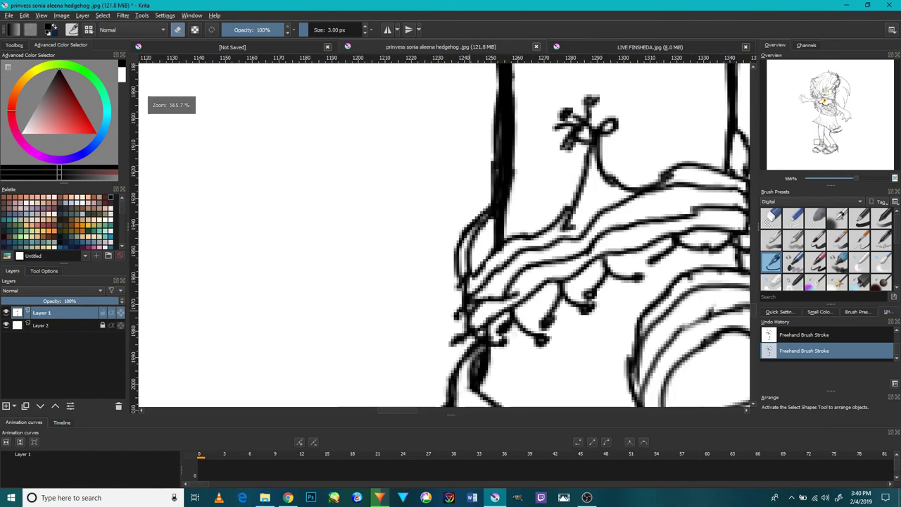
pyautogui.scroll(-6, 498, 320)
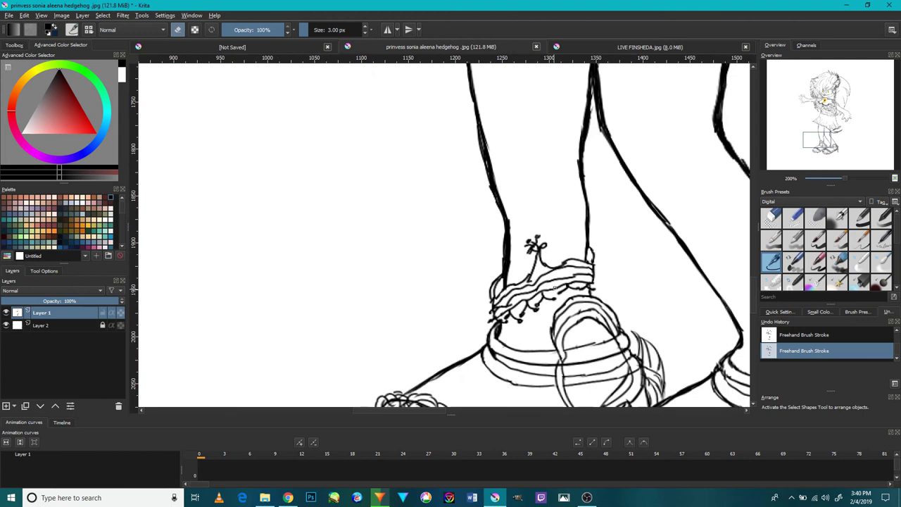
pyautogui.click(177, 31)
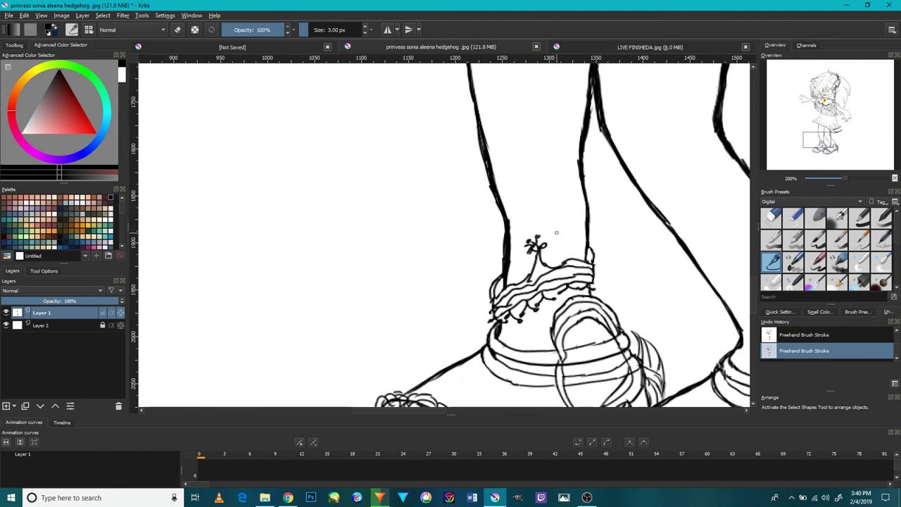
# Step: Hatch the small loop at the anklet's left end and draw two branches on the right side of the ornament's stem
pyautogui.scroll(4, 575, 255)
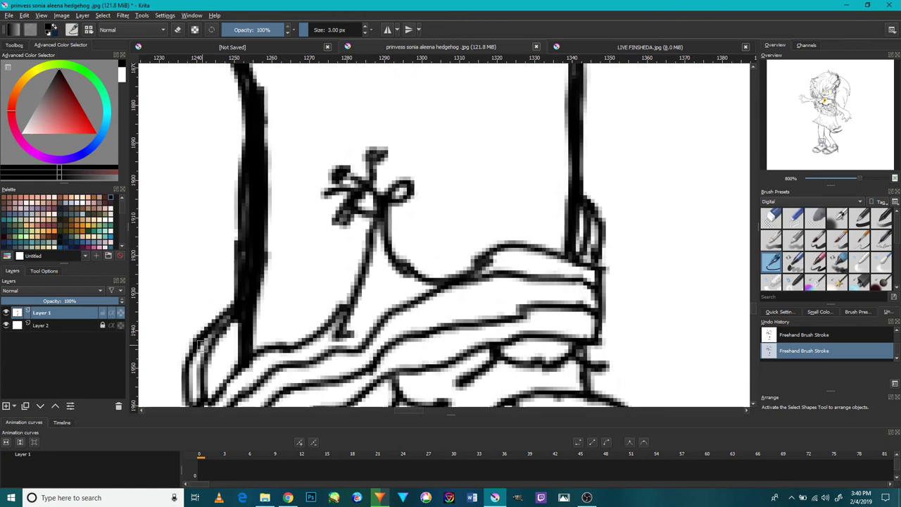
pyautogui.moveTo(227, 371)
pyautogui.mouseDown()
pyautogui.moveTo(240, 301)
pyautogui.moveTo(232, 344)
pyautogui.mouseUp()
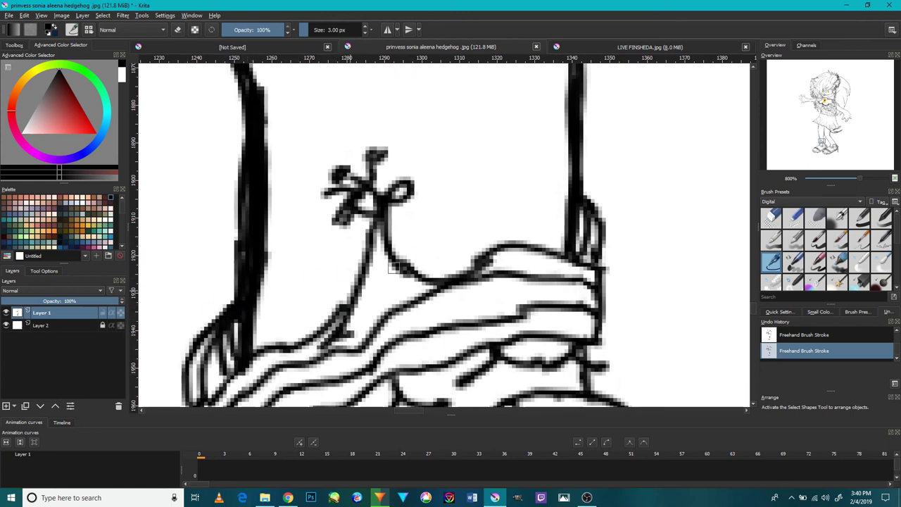
pyautogui.moveTo(387, 241)
pyautogui.mouseDown()
pyautogui.moveTo(433, 188)
pyautogui.moveTo(438, 208)
pyautogui.moveTo(426, 196)
pyautogui.mouseUp()
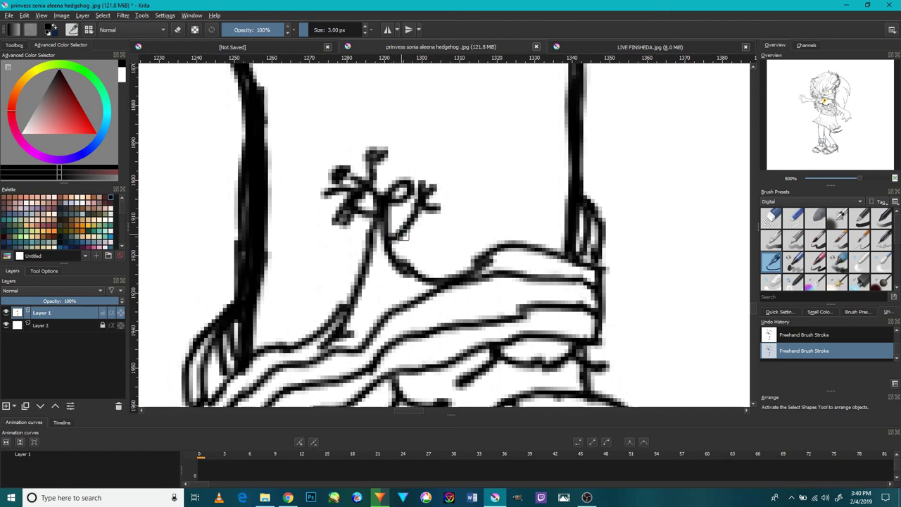
pyautogui.moveTo(392, 237); pyautogui.dragTo(470, 247)
# Step: Draw a shaded leaf and a forked twig left of the ornament's stem, and add small twigs to its lower right branch
pyautogui.moveTo(371, 242)
pyautogui.mouseDown()
pyautogui.moveTo(334, 262)
pyautogui.moveTo(326, 306)
pyautogui.mouseUp()
pyautogui.moveTo(330, 275); pyautogui.dragTo(313, 313)
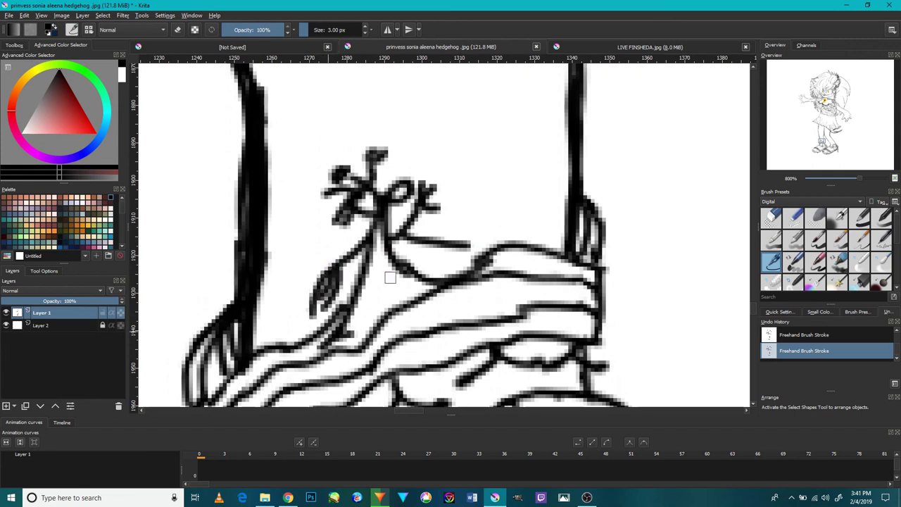
pyautogui.moveTo(422, 238)
pyautogui.mouseDown()
pyautogui.moveTo(466, 226)
pyautogui.moveTo(470, 210)
pyautogui.mouseUp()
pyautogui.moveTo(426, 243)
pyautogui.mouseDown()
pyautogui.moveTo(435, 262)
pyautogui.moveTo(456, 239)
pyautogui.moveTo(430, 266)
pyautogui.mouseUp()
pyautogui.moveTo(362, 233)
pyautogui.mouseDown()
pyautogui.moveTo(325, 238)
pyautogui.moveTo(347, 236)
pyautogui.moveTo(303, 258)
pyautogui.moveTo(328, 244)
pyautogui.moveTo(305, 290)
pyautogui.moveTo(310, 256)
pyautogui.moveTo(299, 249)
pyautogui.moveTo(317, 254)
pyautogui.moveTo(323, 222)
pyautogui.moveTo(317, 242)
pyautogui.moveTo(287, 251)
pyautogui.mouseUp()
pyautogui.scroll(1, 296, 269)
pyautogui.scroll(-5, 296, 267)
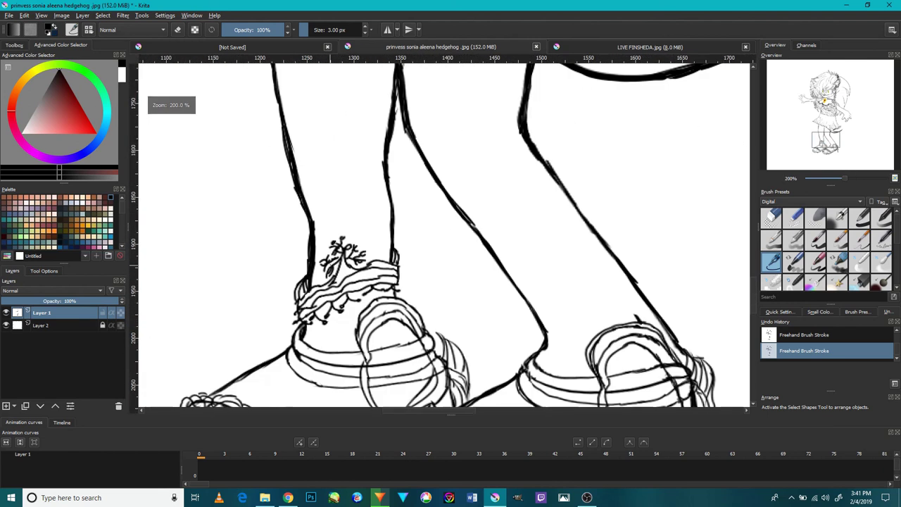
pyautogui.scroll(-2, 296, 267)
# Step: Add a curved line above the ornament's left twig and dark bead tips on the fringe hanging below the anklet's right end
pyautogui.scroll(7, 317, 235)
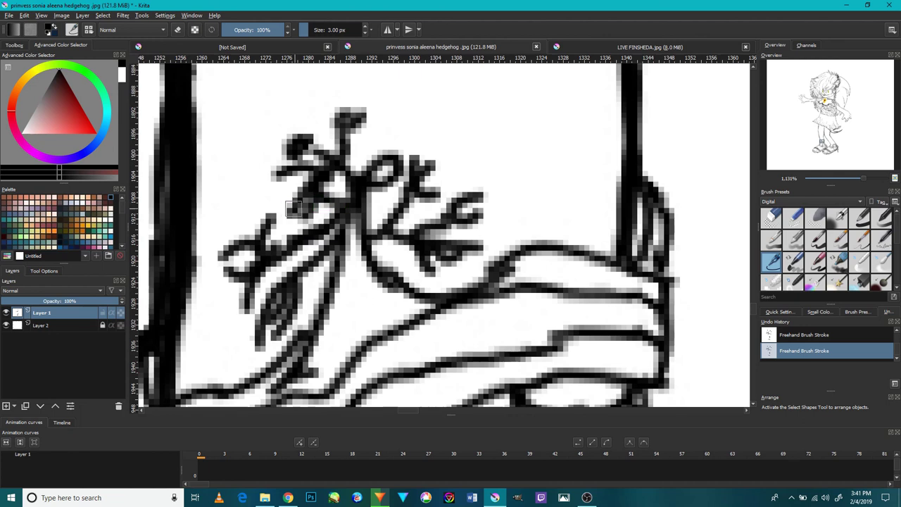
pyautogui.scroll(-2, 314, 227)
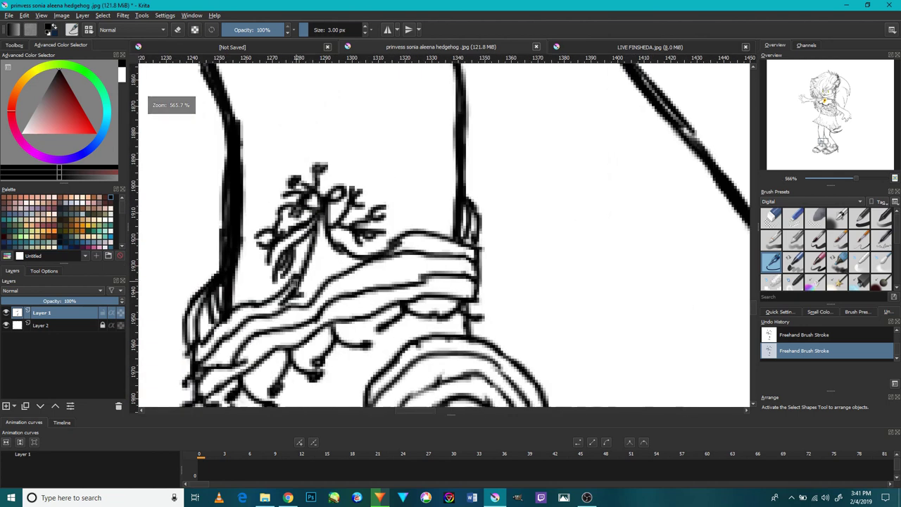
pyautogui.scroll(2, 381, 329)
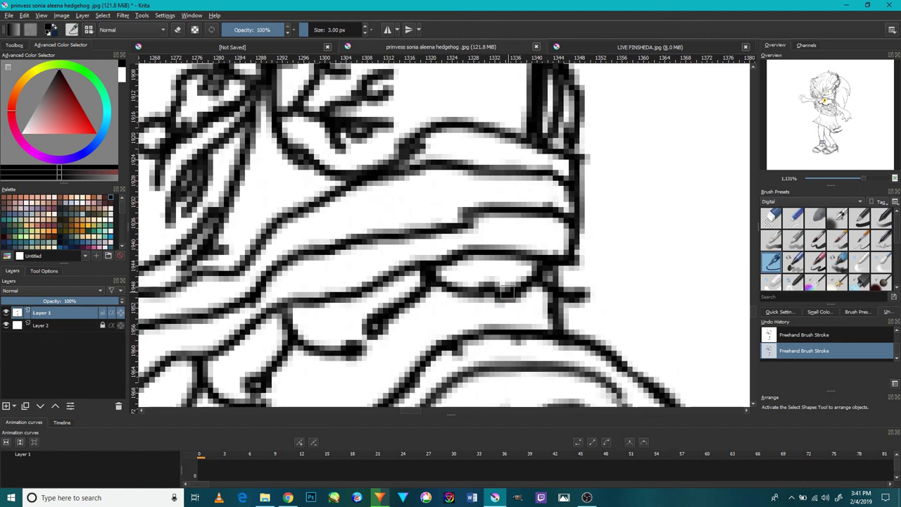
pyautogui.scroll(-2, 589, 293)
pyautogui.scroll(-2, 576, 320)
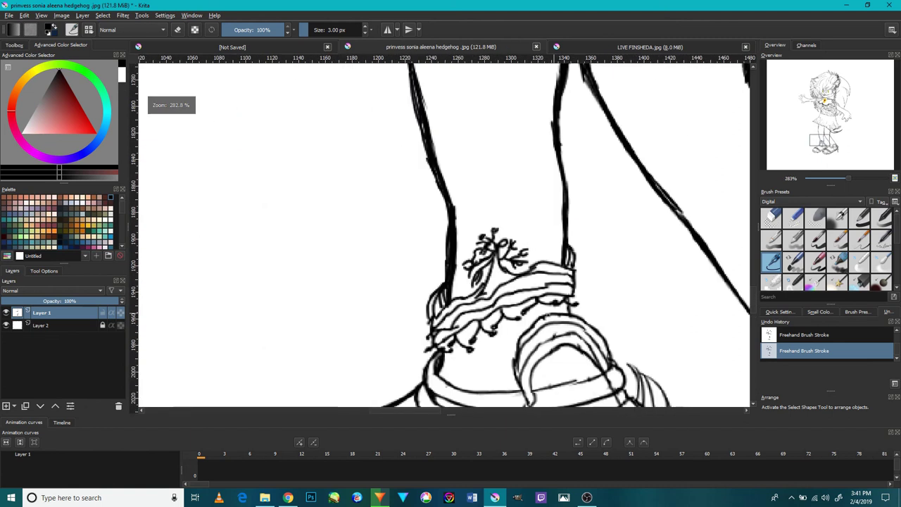
pyautogui.scroll(3, 518, 370)
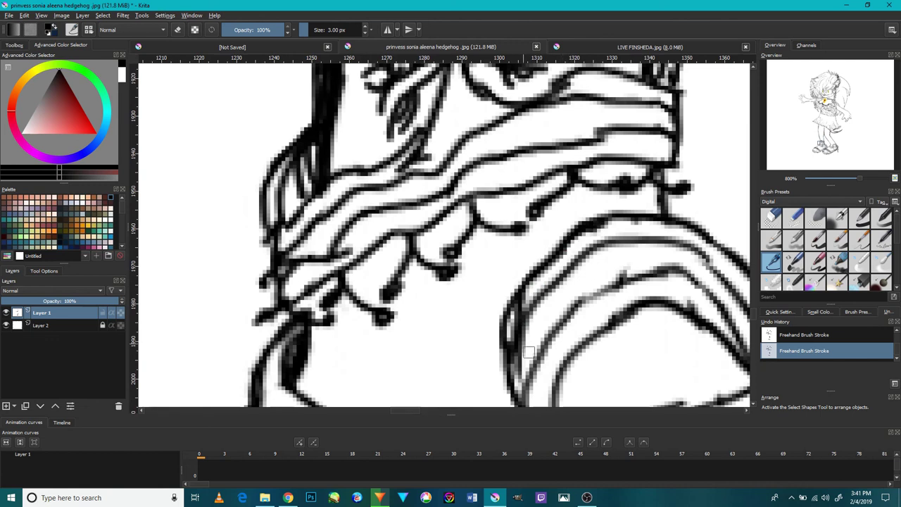
pyautogui.click(587, 497)
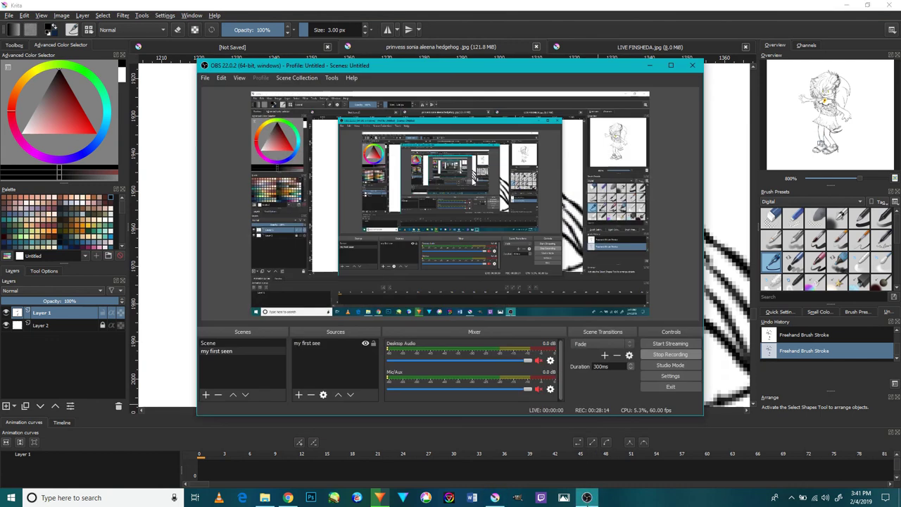
pyautogui.click(588, 500)
pyautogui.scroll(-7, 592, 330)
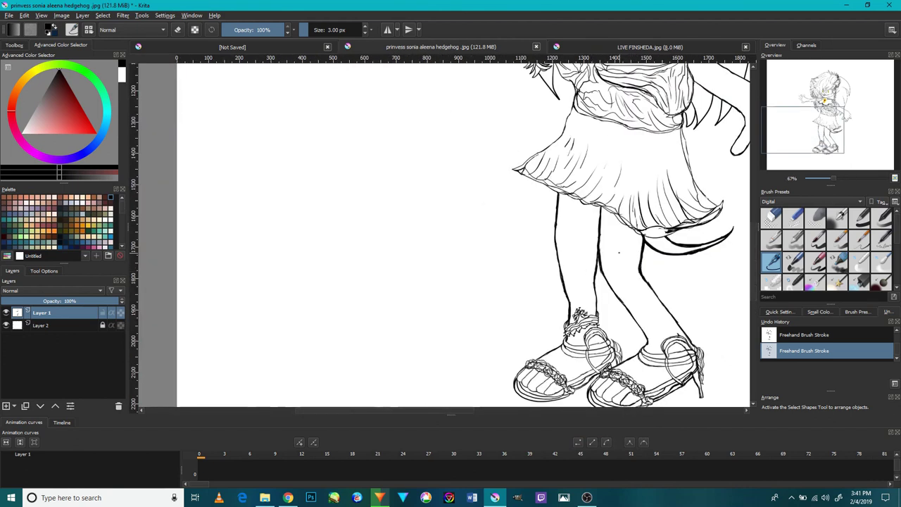
pyautogui.moveTo(638, 234); pyautogui.dragTo(553, 275)
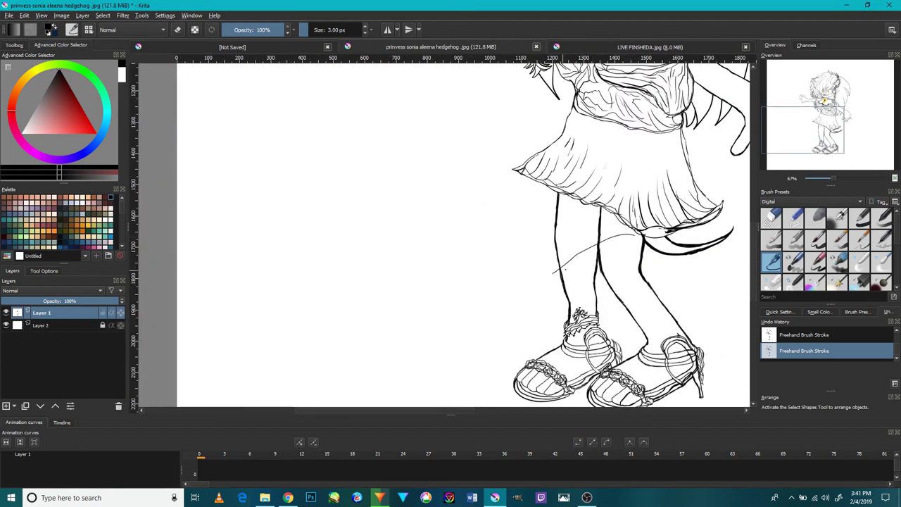
pyautogui.hotkey('ctrl', 'z')
# Step: Handwrite "princess Sonia" in thin black strokes on the empty canvas to the right of the character's legs
pyautogui.moveTo(593, 198); pyautogui.dragTo(428, 376)
pyautogui.moveTo(477, 230); pyautogui.dragTo(383, 211)
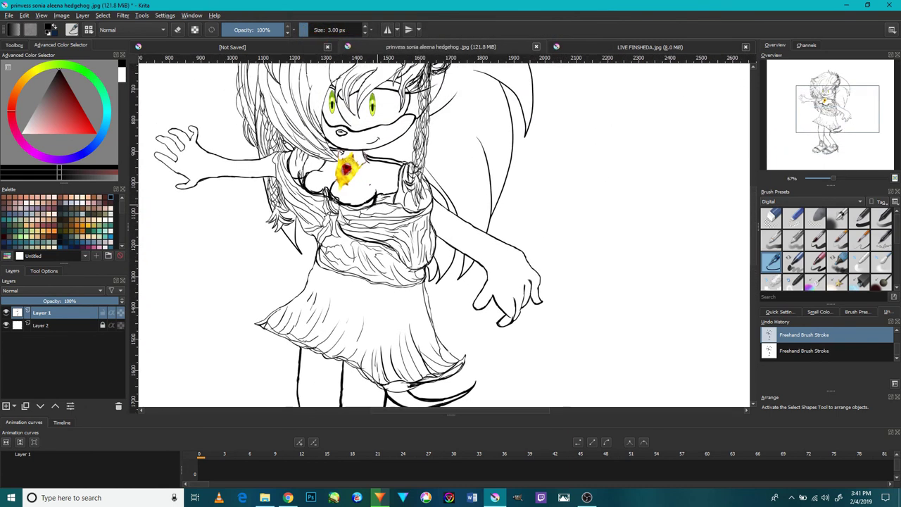
pyautogui.scroll(-2, 393, 208)
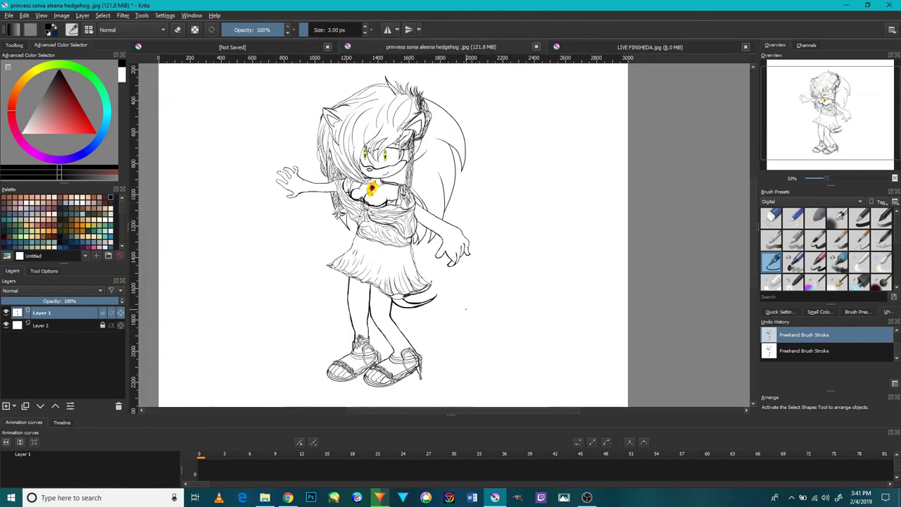
pyautogui.click(456, 319)
pyautogui.moveTo(482, 287)
pyautogui.mouseDown()
pyautogui.moveTo(484, 304)
pyautogui.moveTo(497, 308)
pyautogui.mouseUp()
pyautogui.moveTo(508, 294); pyautogui.dragTo(514, 307)
pyautogui.moveTo(523, 289)
pyautogui.mouseDown()
pyautogui.moveTo(560, 284)
pyautogui.moveTo(577, 299)
pyautogui.mouseUp()
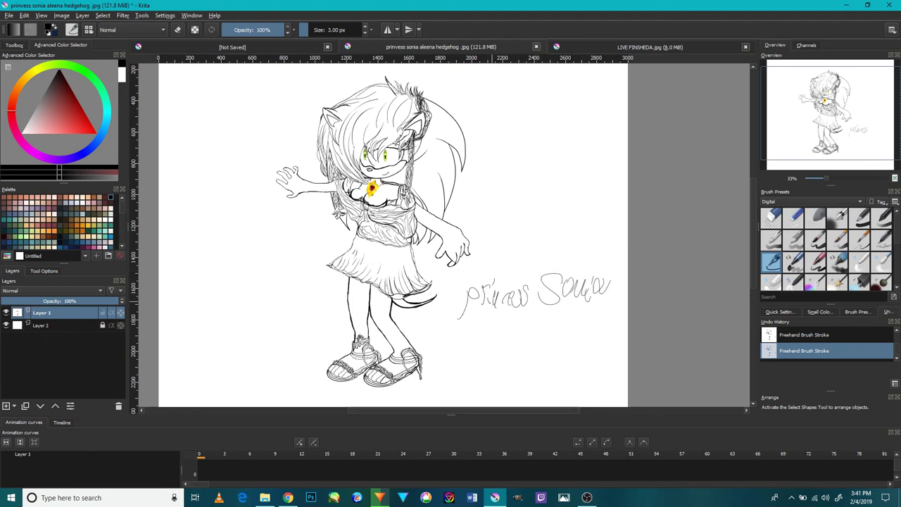
# Step: Handwrite "Aleena hedgehog" on two lines beneath the first part of the character's name
pyautogui.moveTo(482, 323); pyautogui.dragTo(500, 332)
pyautogui.moveTo(507, 318); pyautogui.dragTo(512, 326)
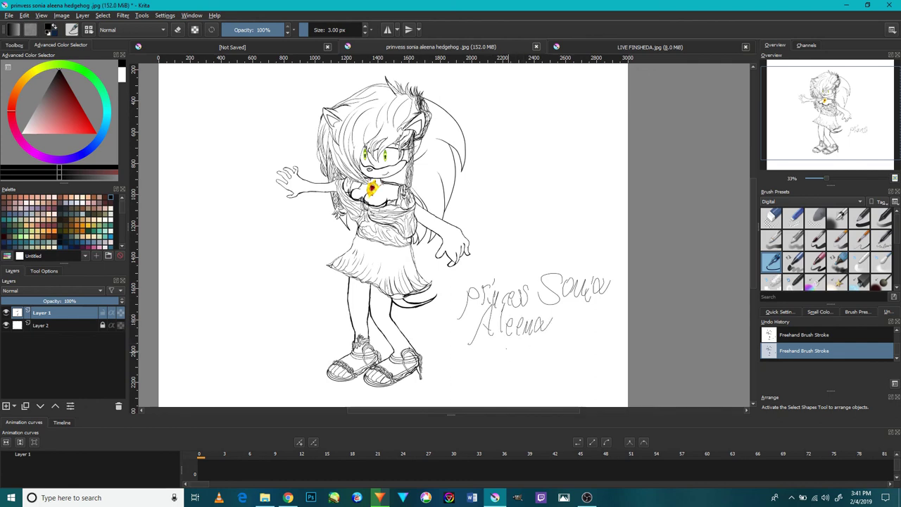
pyautogui.moveTo(551, 346); pyautogui.dragTo(537, 365)
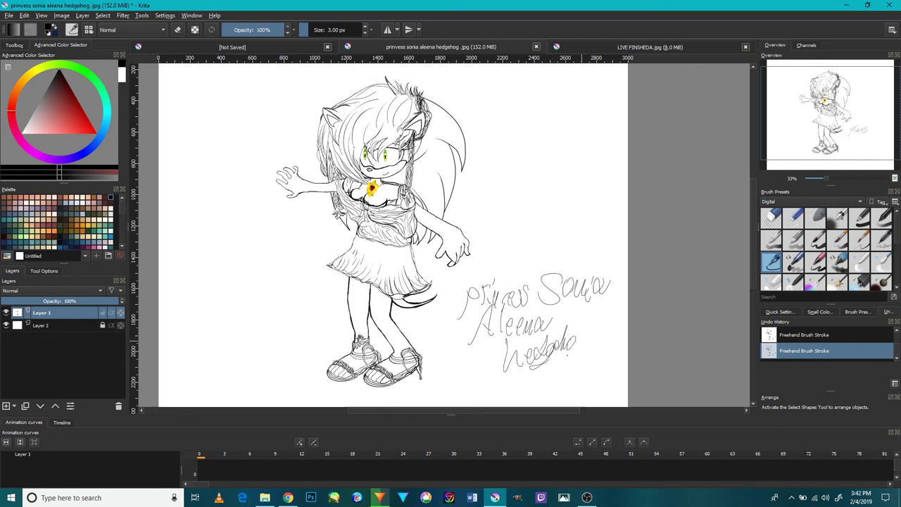
pyautogui.moveTo(588, 336); pyautogui.dragTo(590, 348)
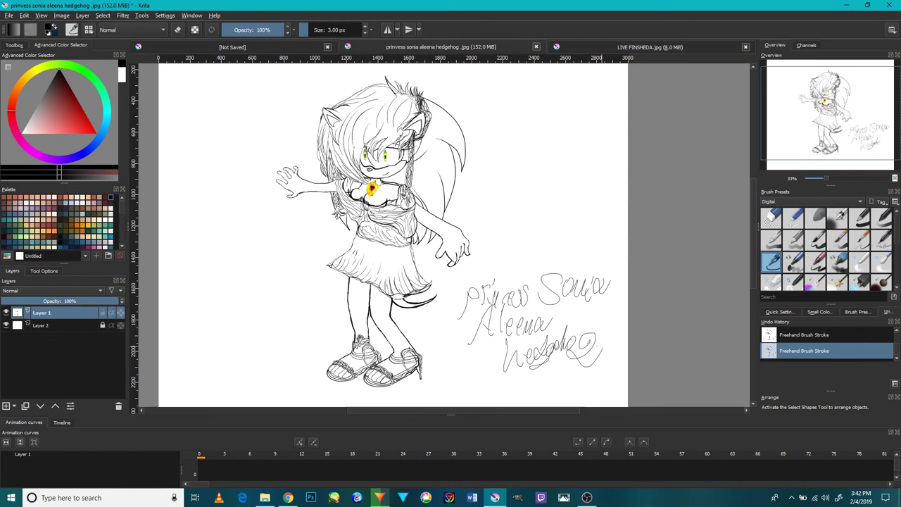
# Step: Sign the drawing with the artist's initials and a check mark below the name, and write the date 2/5/19 below the shoes
pyautogui.moveTo(495, 278); pyautogui.dragTo(489, 219)
pyautogui.moveTo(489, 360)
pyautogui.mouseDown()
pyautogui.moveTo(508, 319)
pyautogui.moveTo(493, 329)
pyautogui.moveTo(521, 345)
pyautogui.moveTo(534, 330)
pyautogui.moveTo(528, 373)
pyautogui.mouseUp()
pyautogui.moveTo(549, 339); pyautogui.dragTo(577, 325)
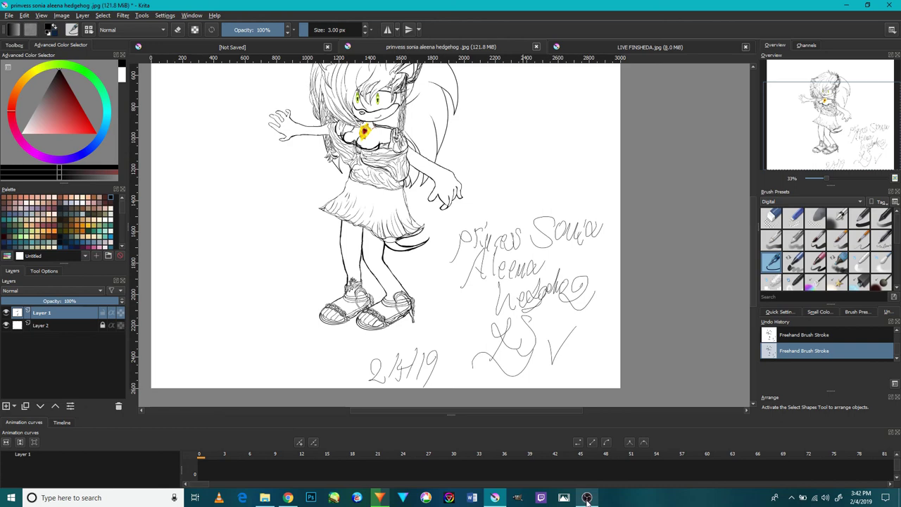
pyautogui.click(587, 497)
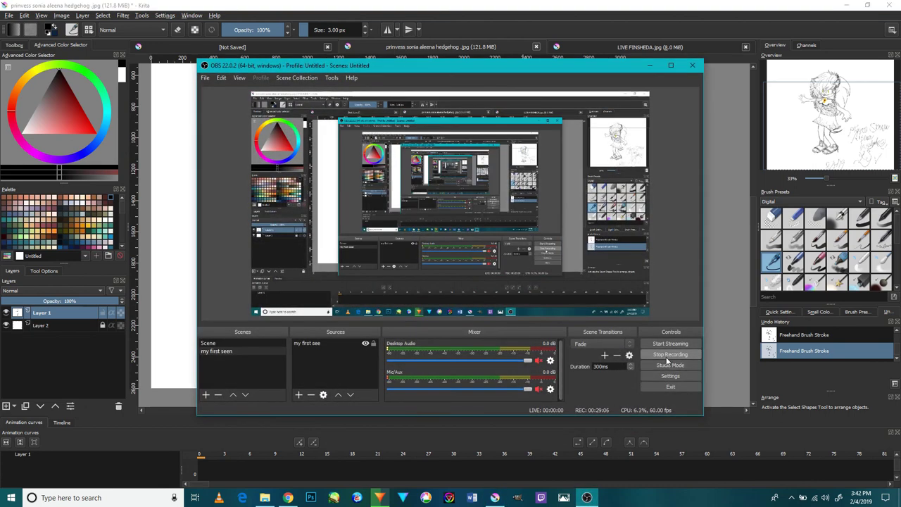